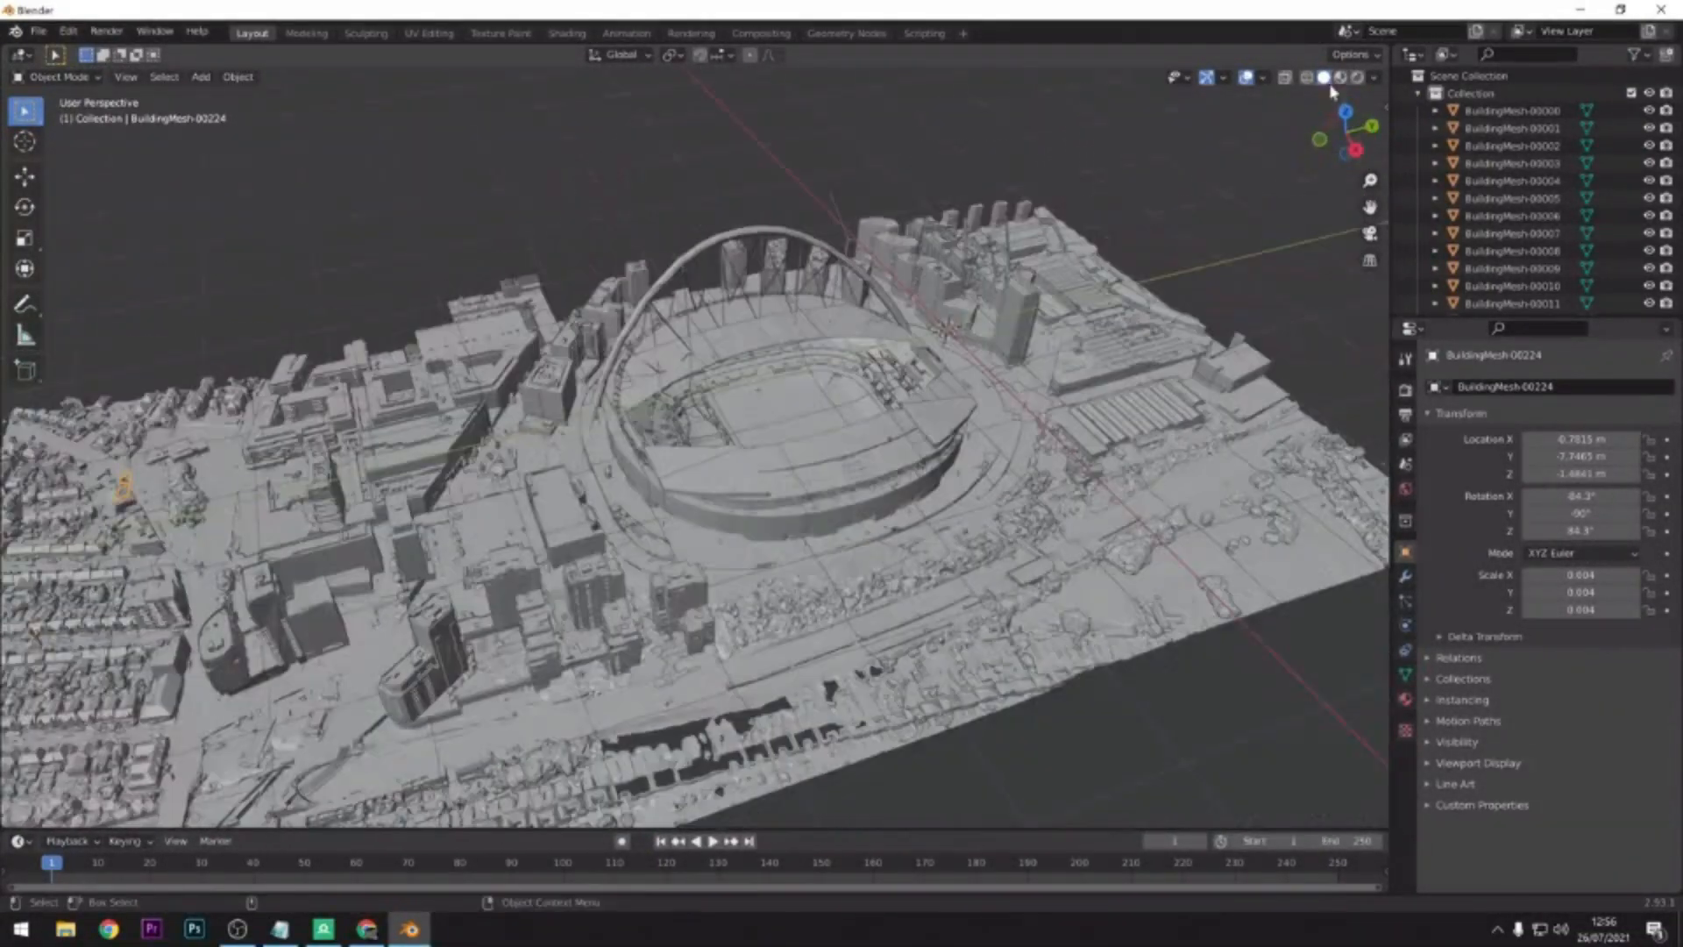
- Show the imported stadium city model with its textures using Material Preview viewport shading
click(1341, 78)
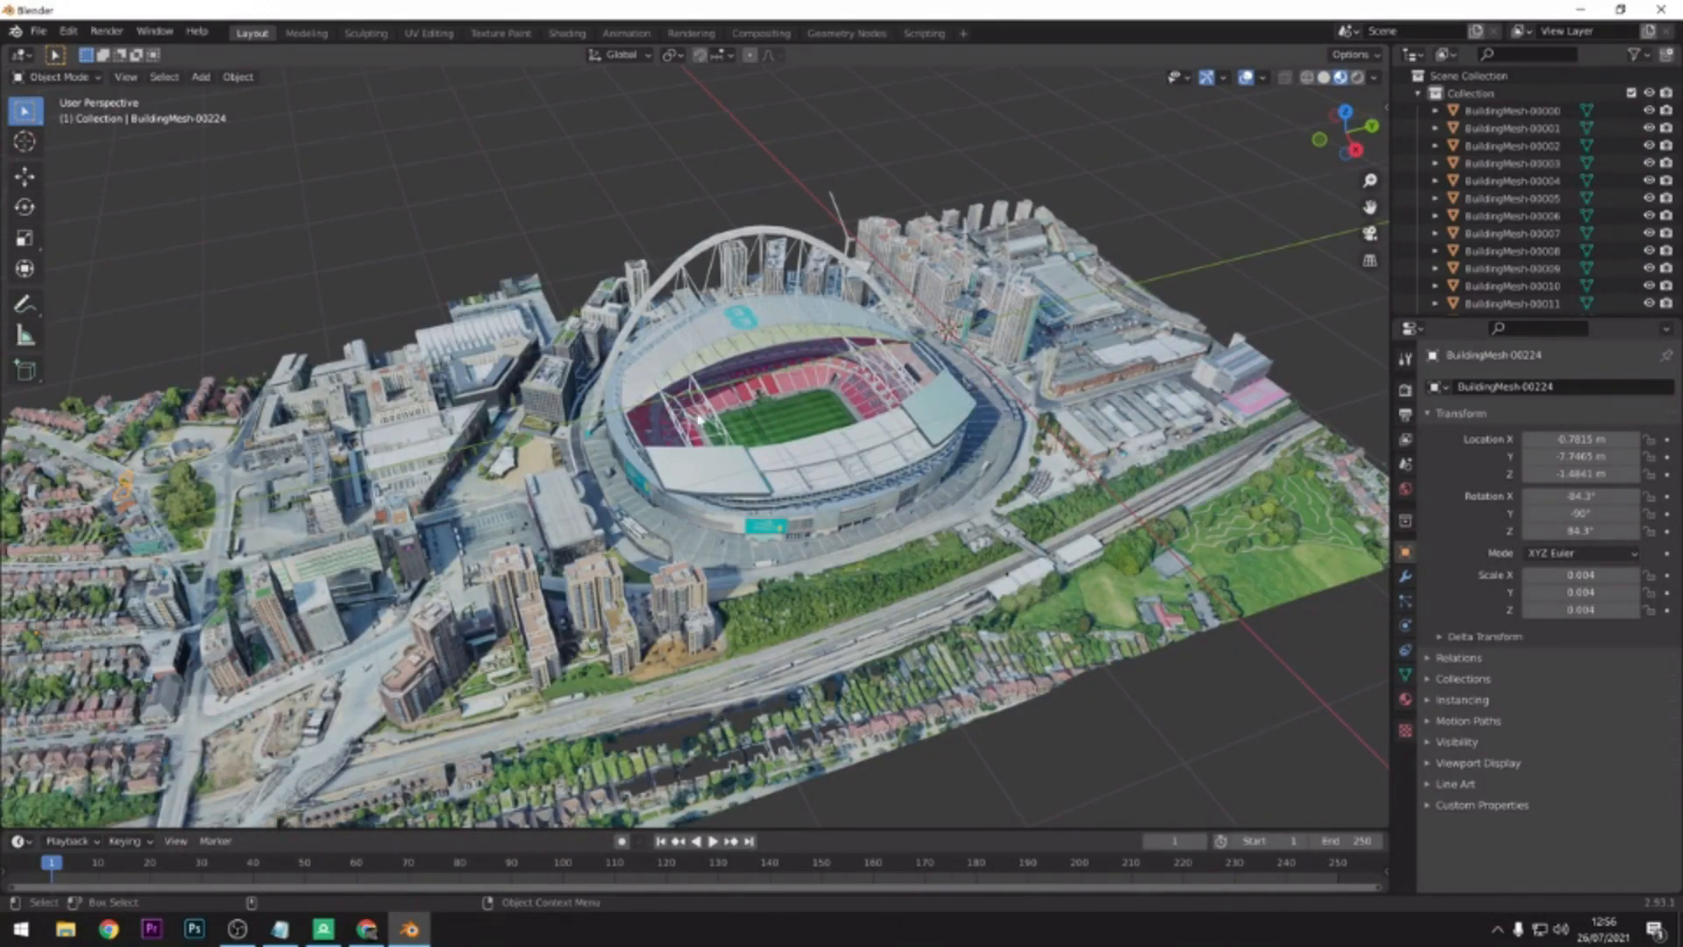
scroll(663, 430, up, 2)
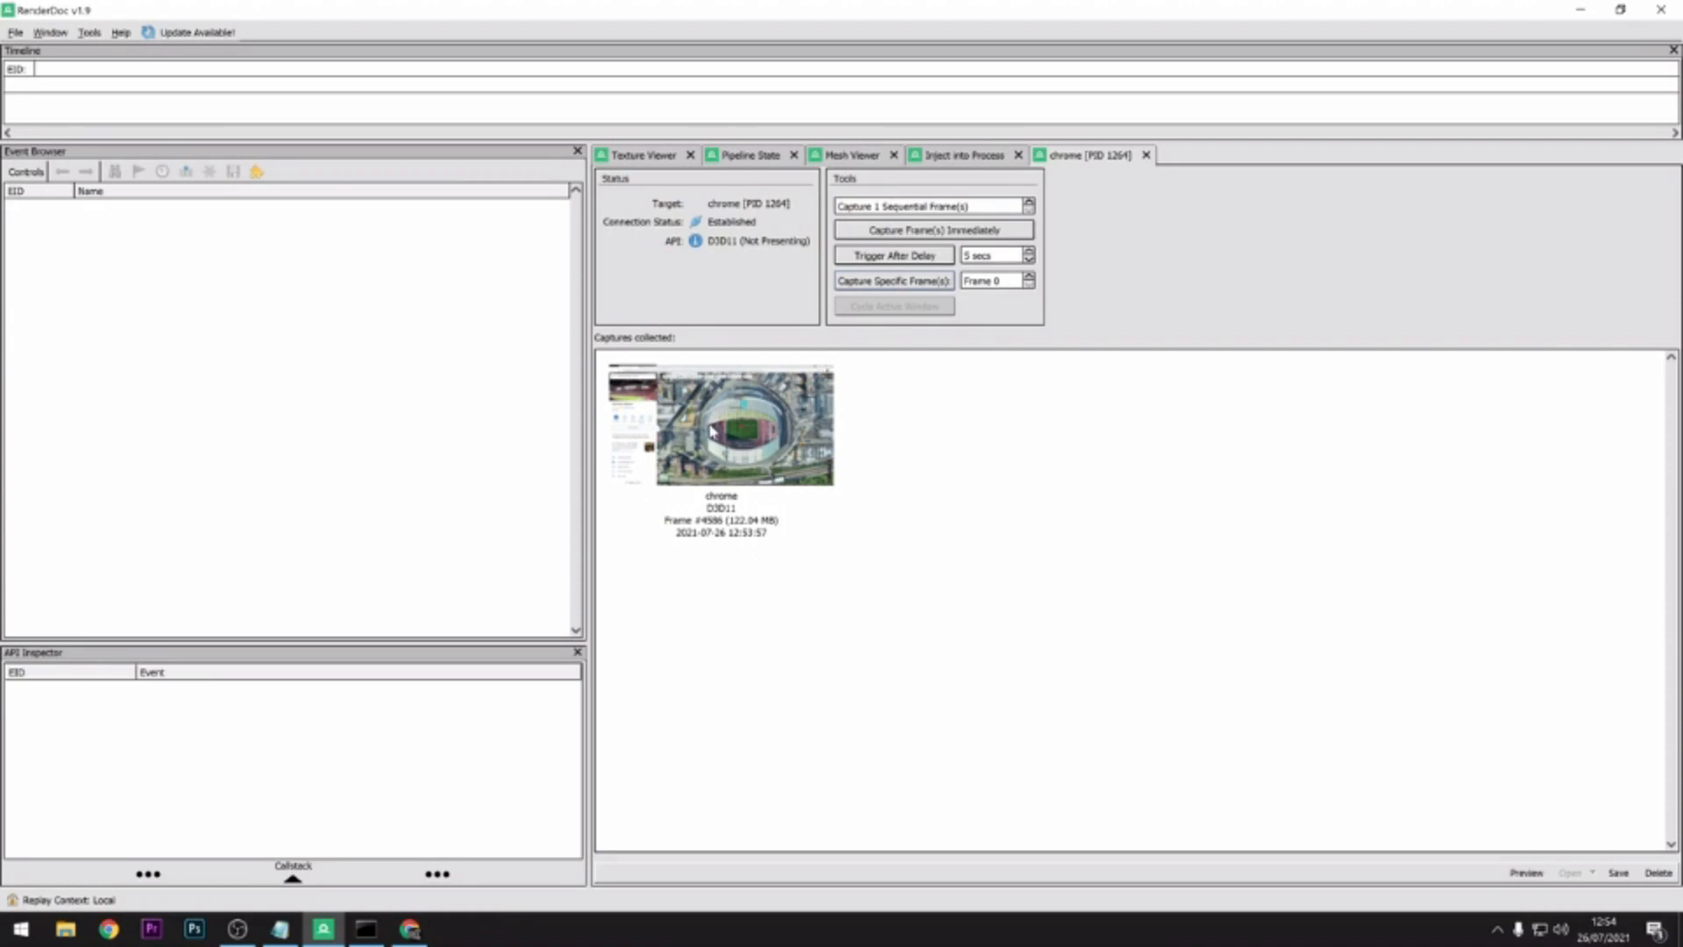
- Switch to RenderDoc and start saving the collected Chrome frame capture to the desktop, entering Wemble as the file name
right_click(739, 411)
click(756, 436)
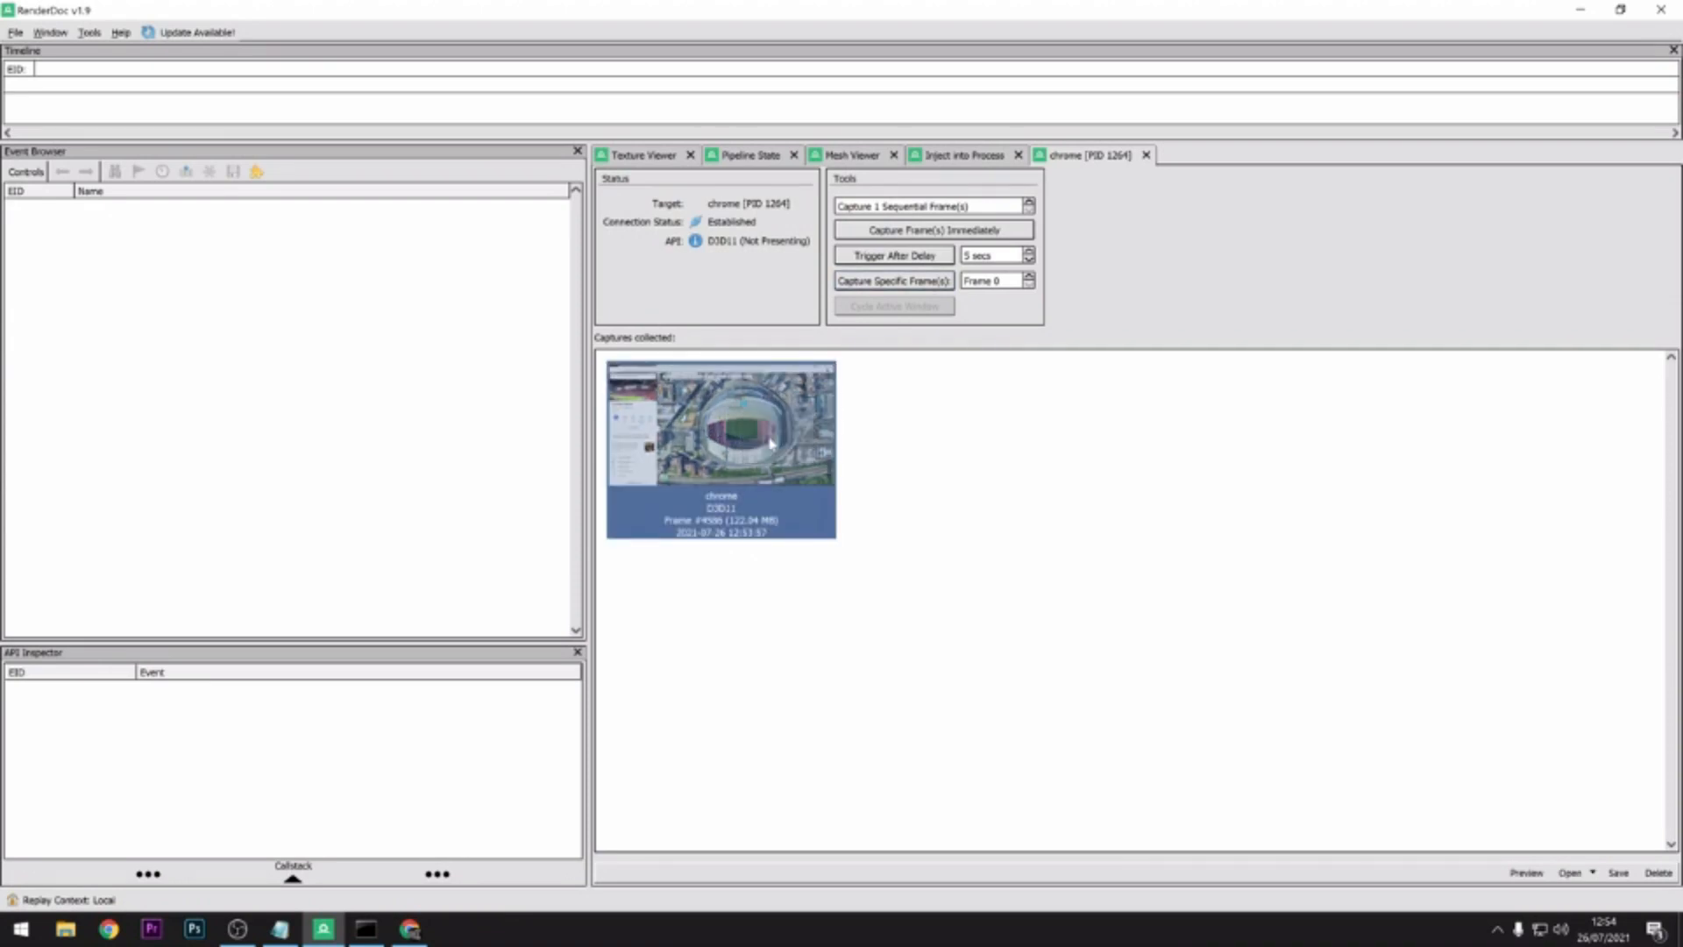
text(W)
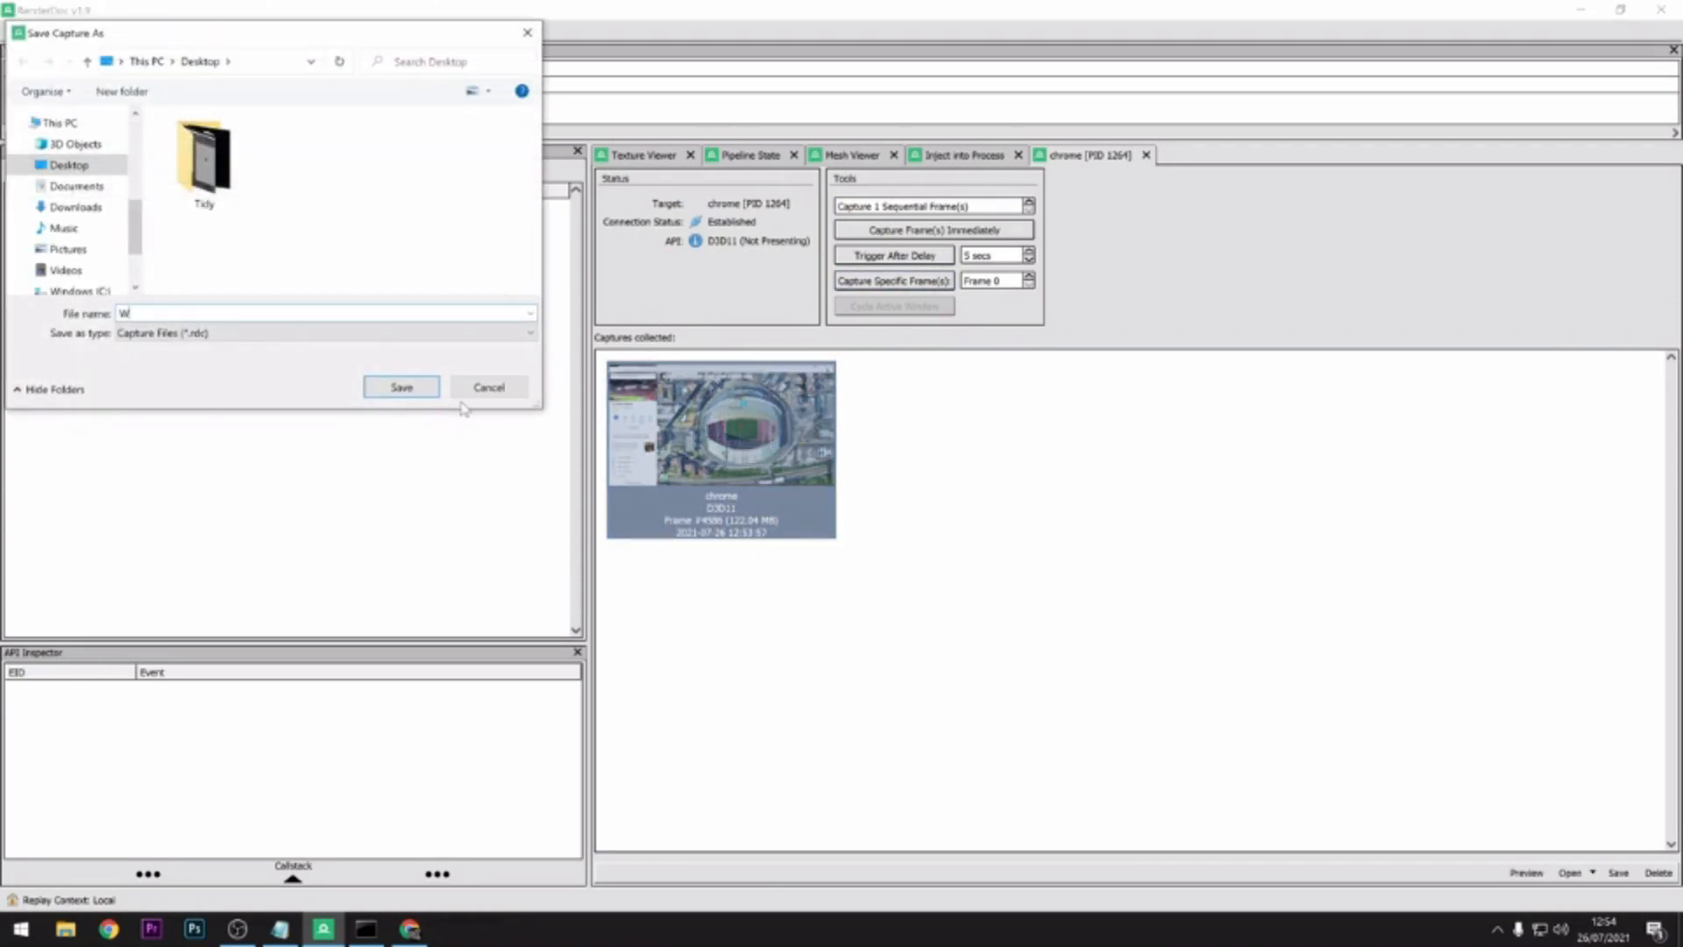
text(emble)
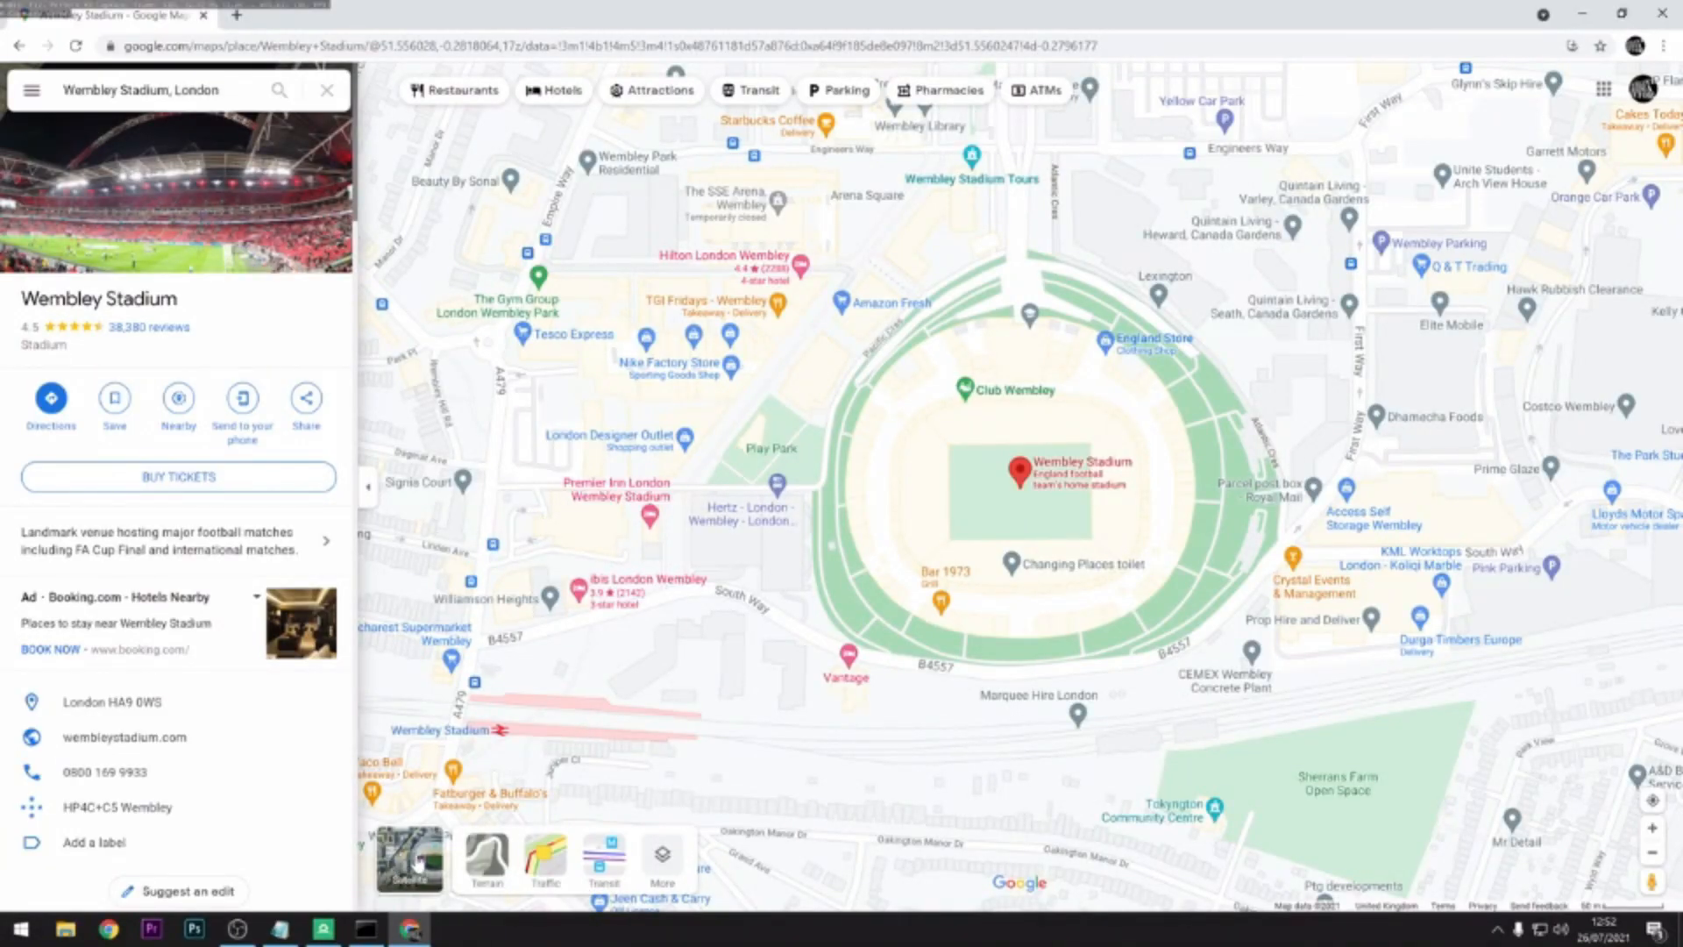
- In Google Maps, switch the Wembley Stadium map to satellite view and tilt it into a 3D angle
click(418, 863)
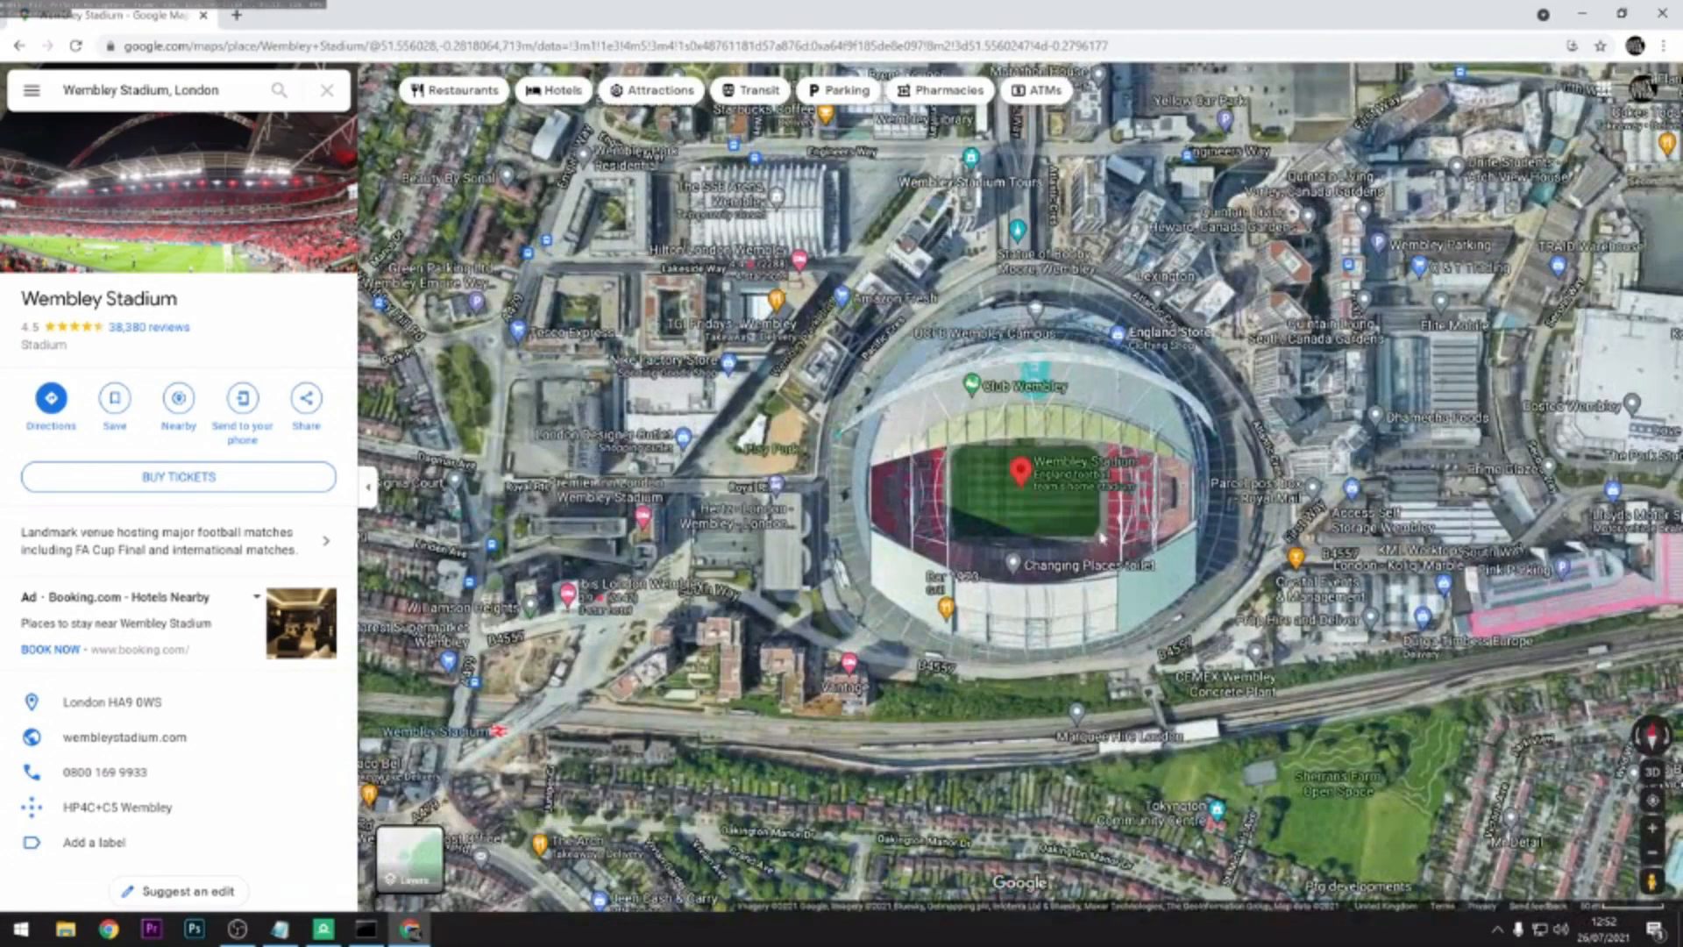
ctrl+drag(1050, 612, 1061, 278)
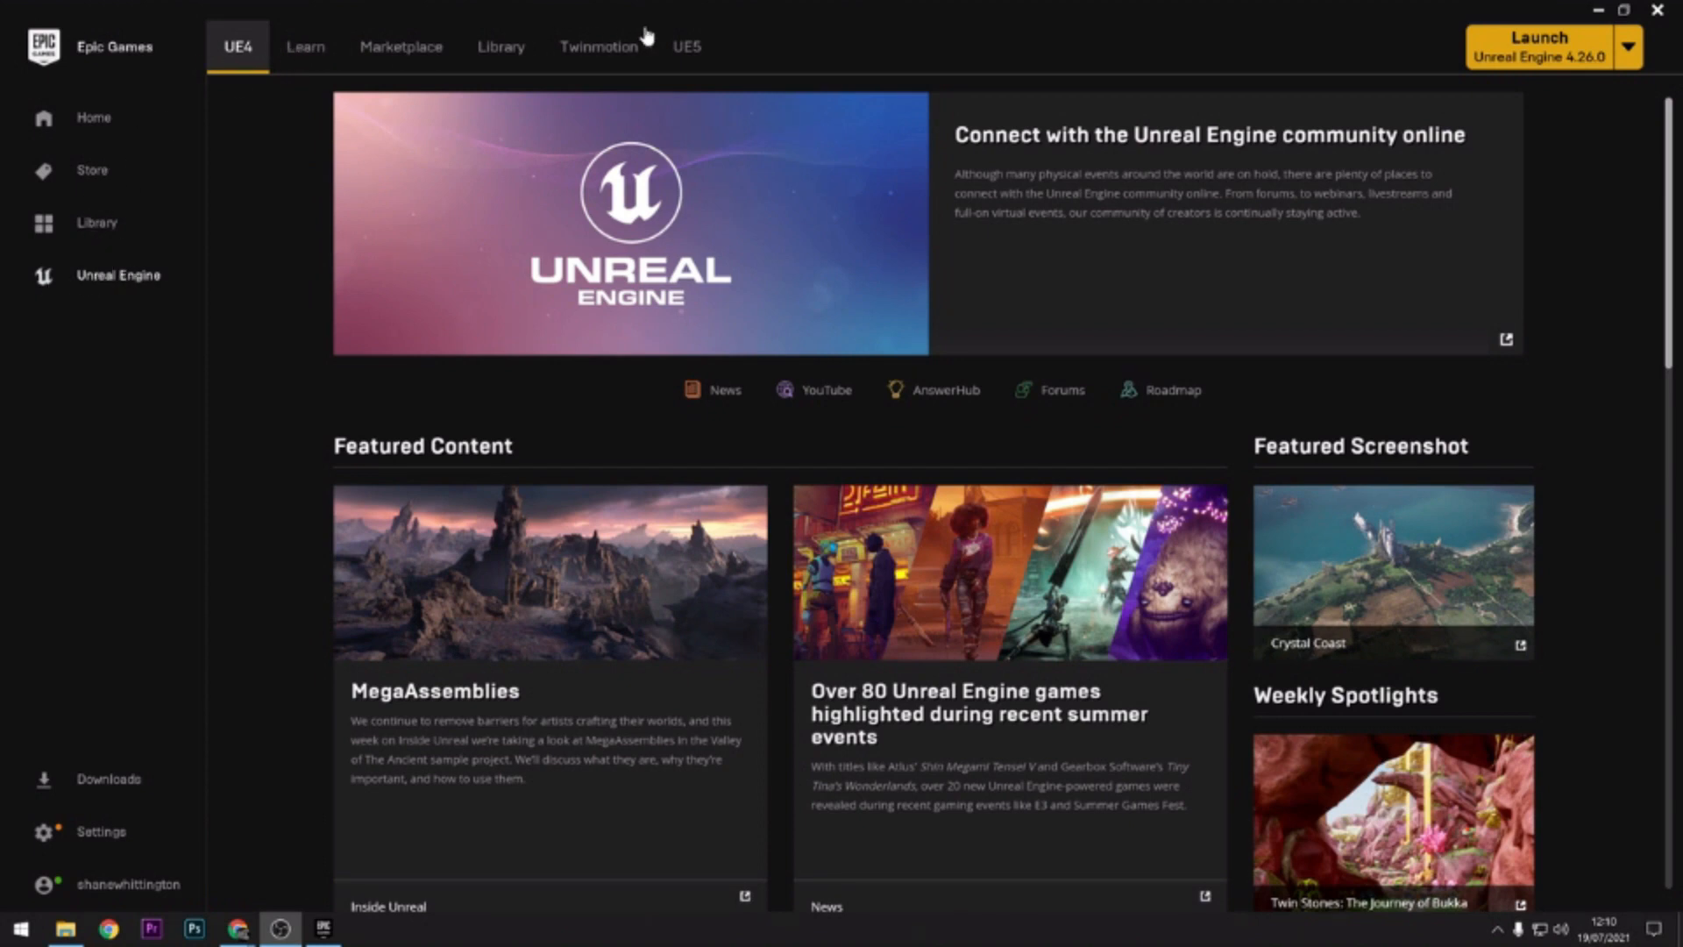
- In the Epic Games Launcher, open the Unreal Engine 5 page and request the Early Access download
click(688, 46)
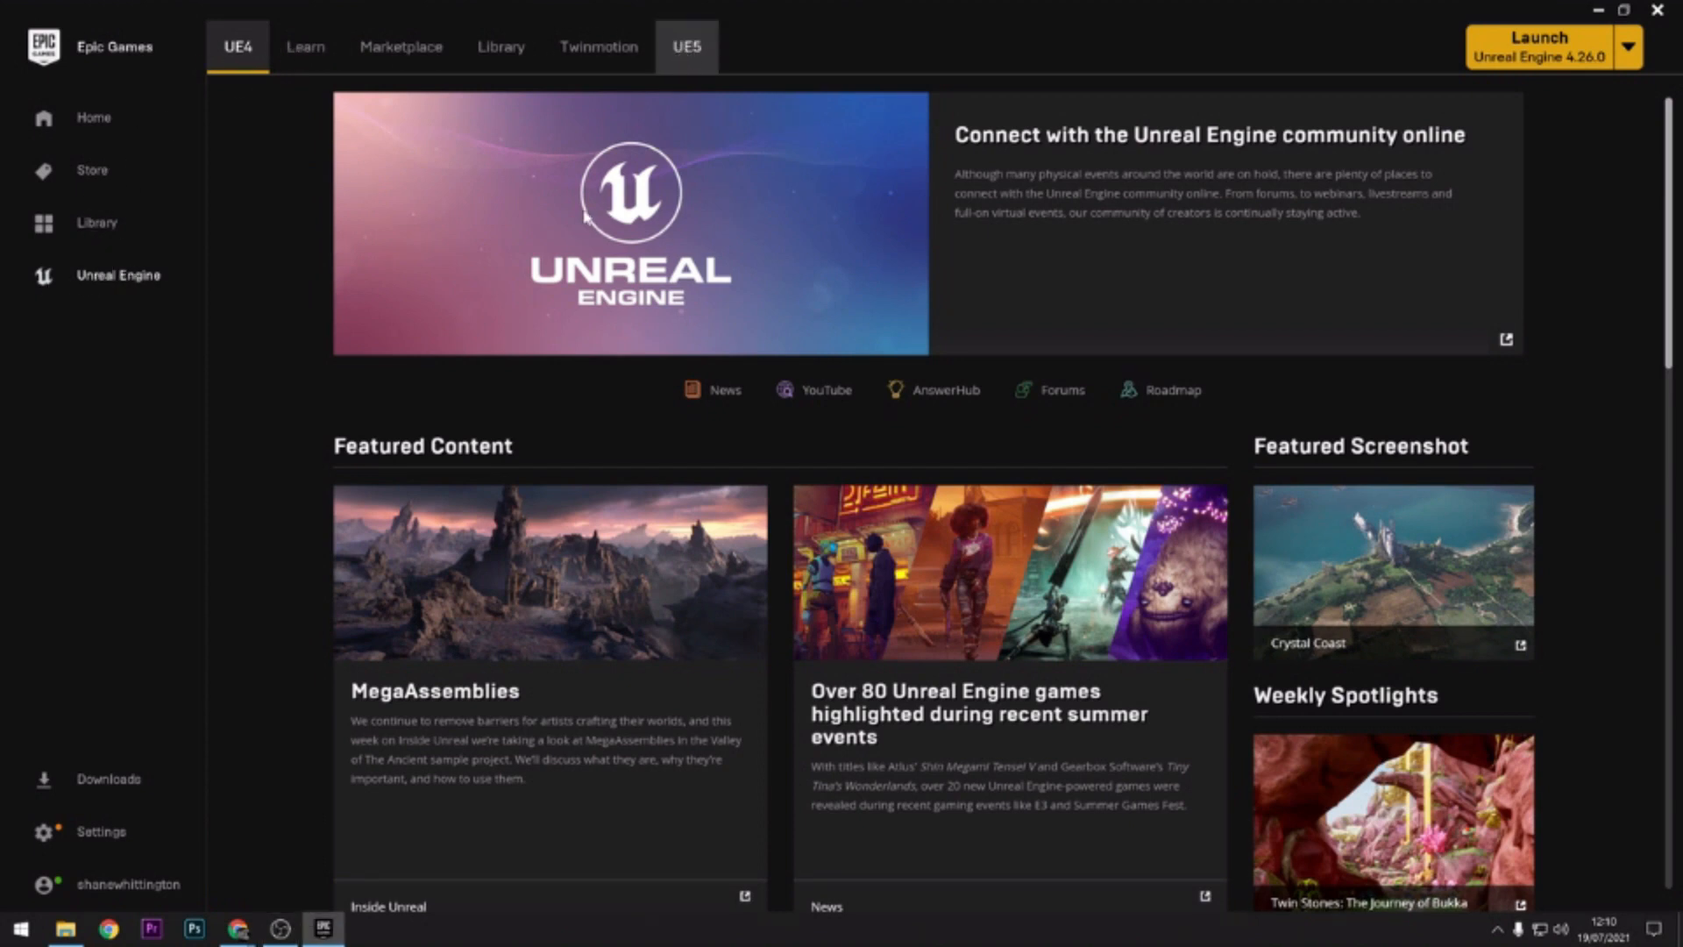
click(687, 51)
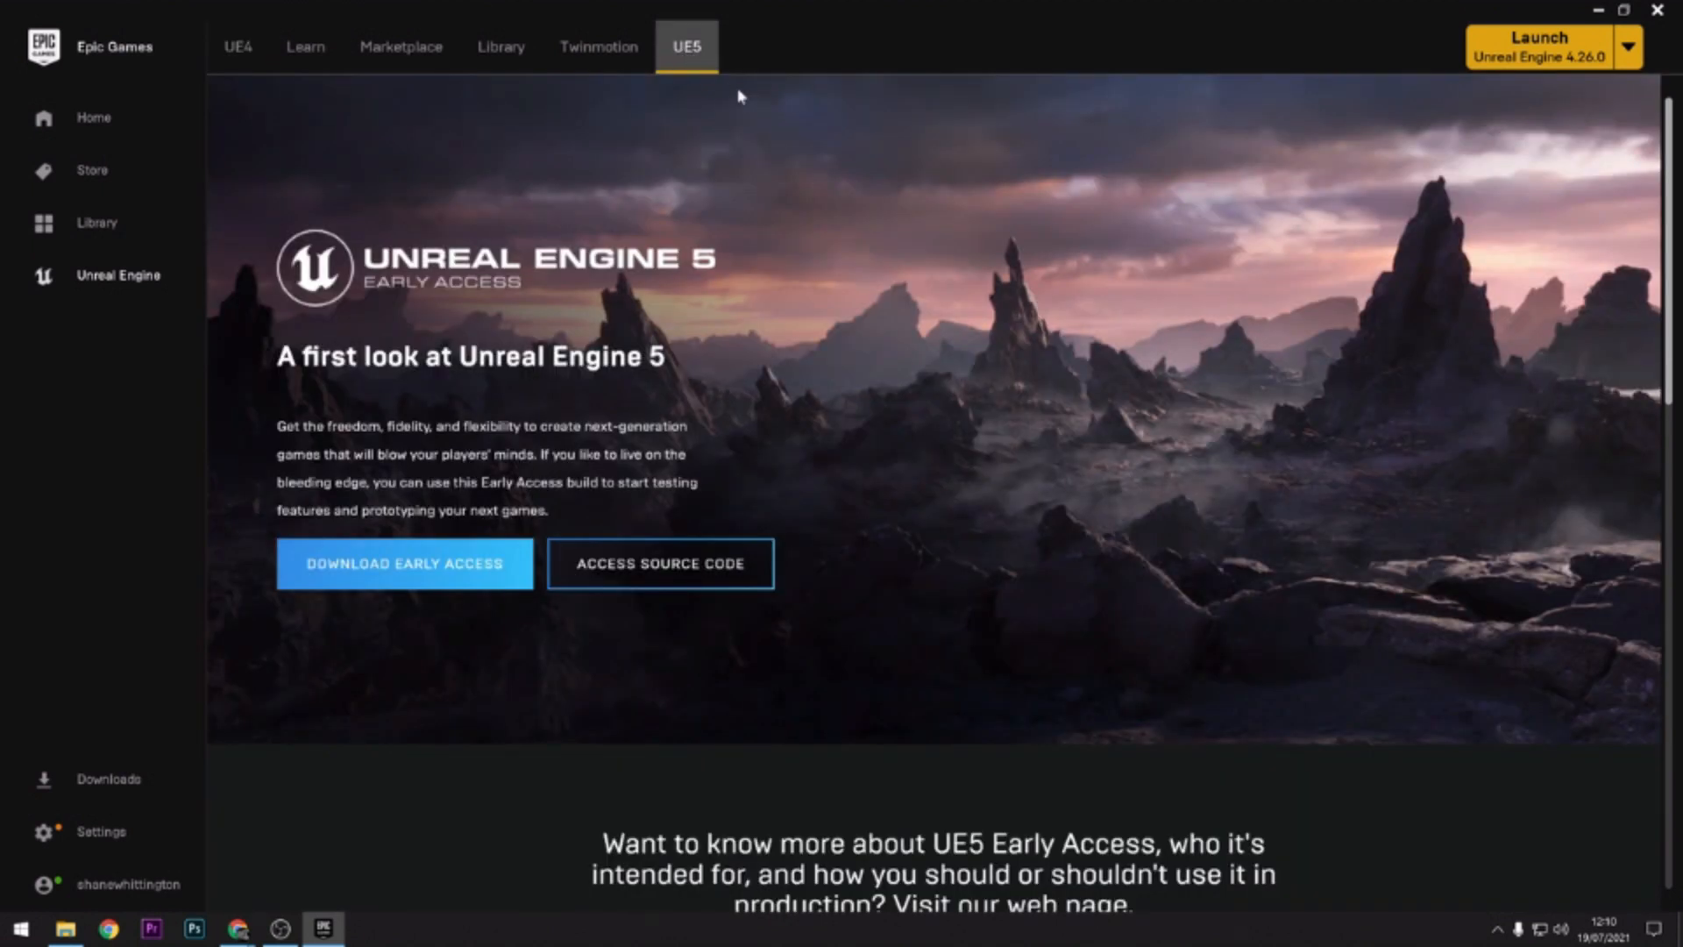
click(390, 568)
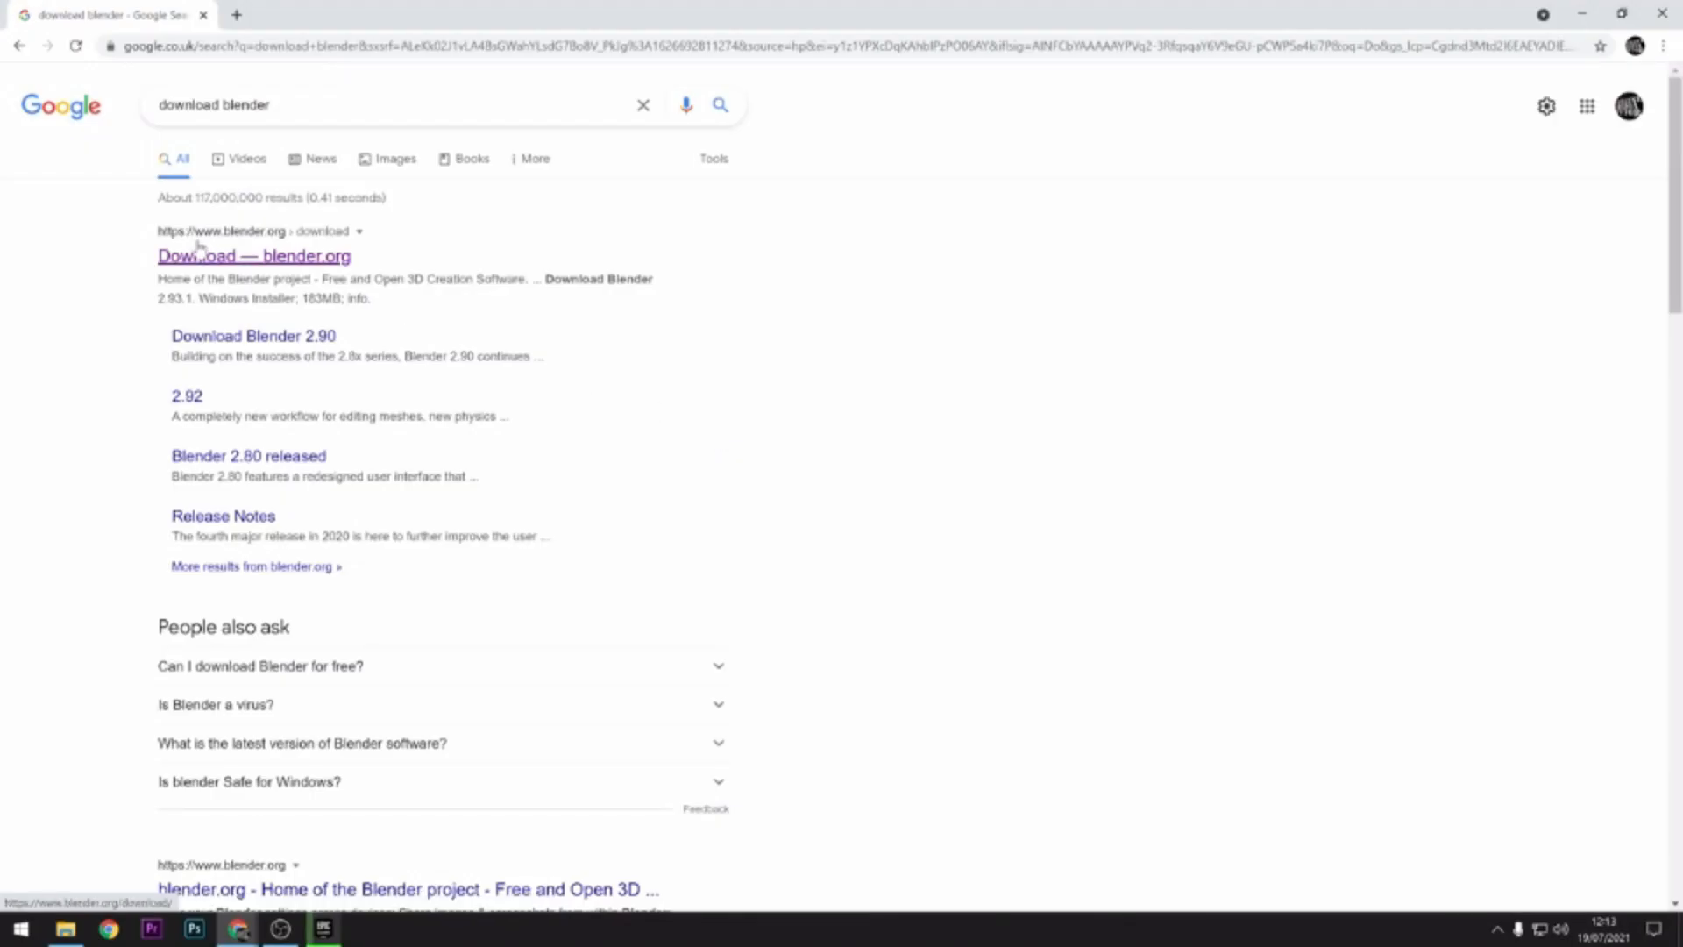
- Download the Blender 2.93.1 Windows installer from blender.org and run its setup wizard through a repair to completion
click(198, 253)
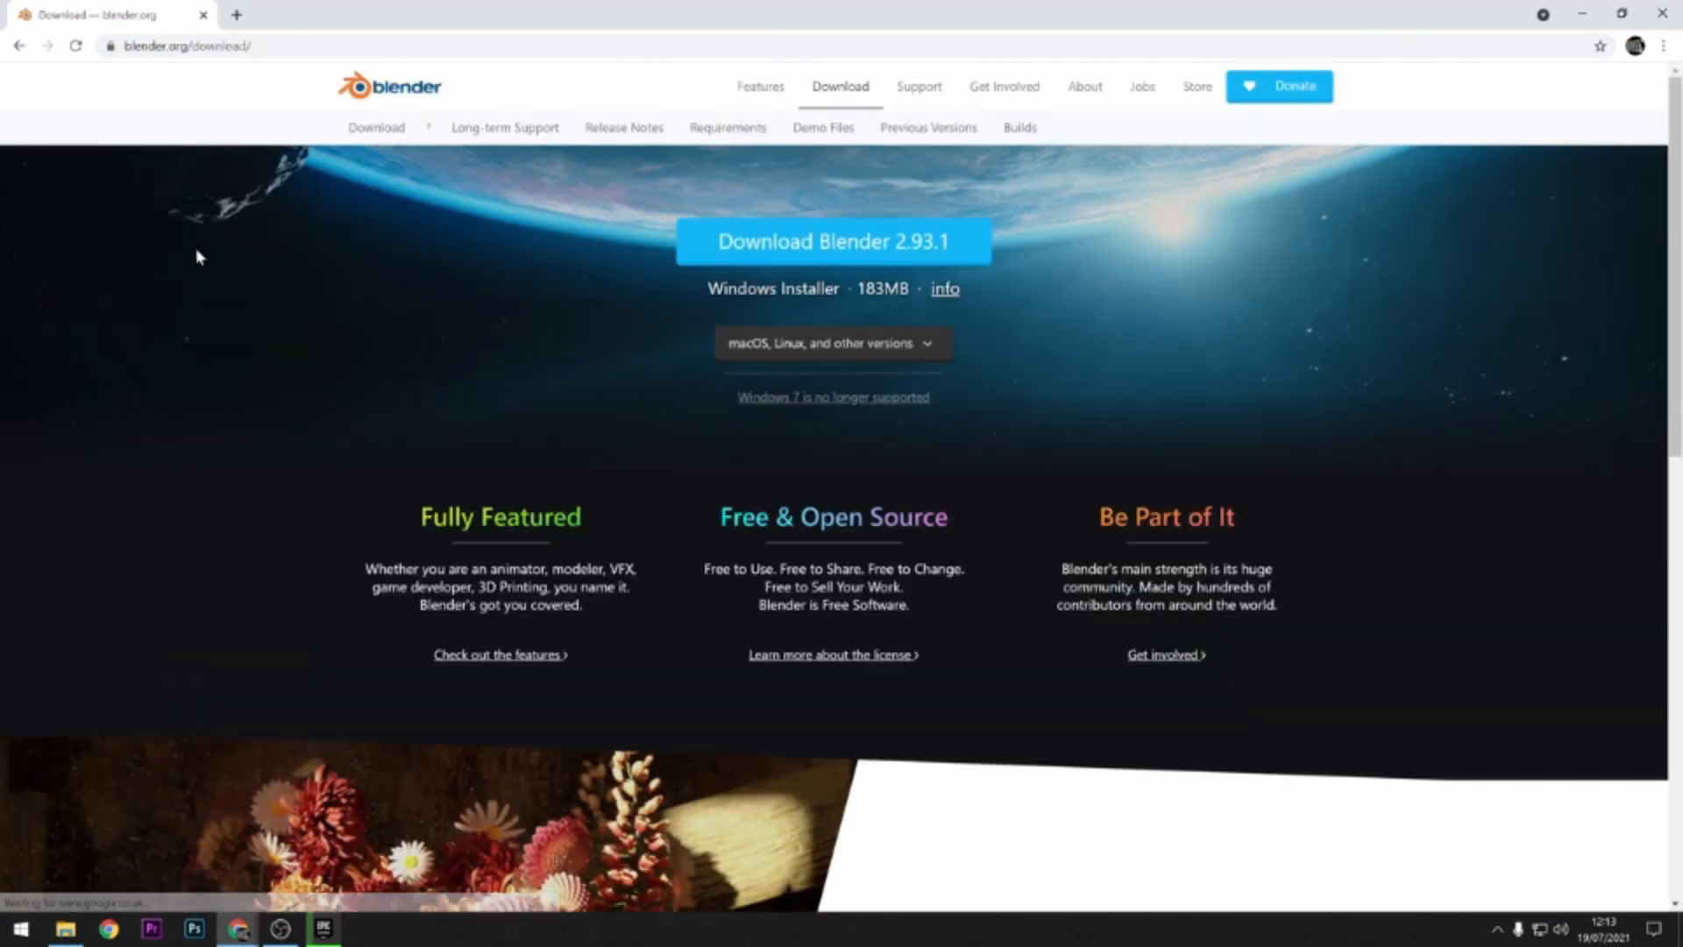
click(844, 244)
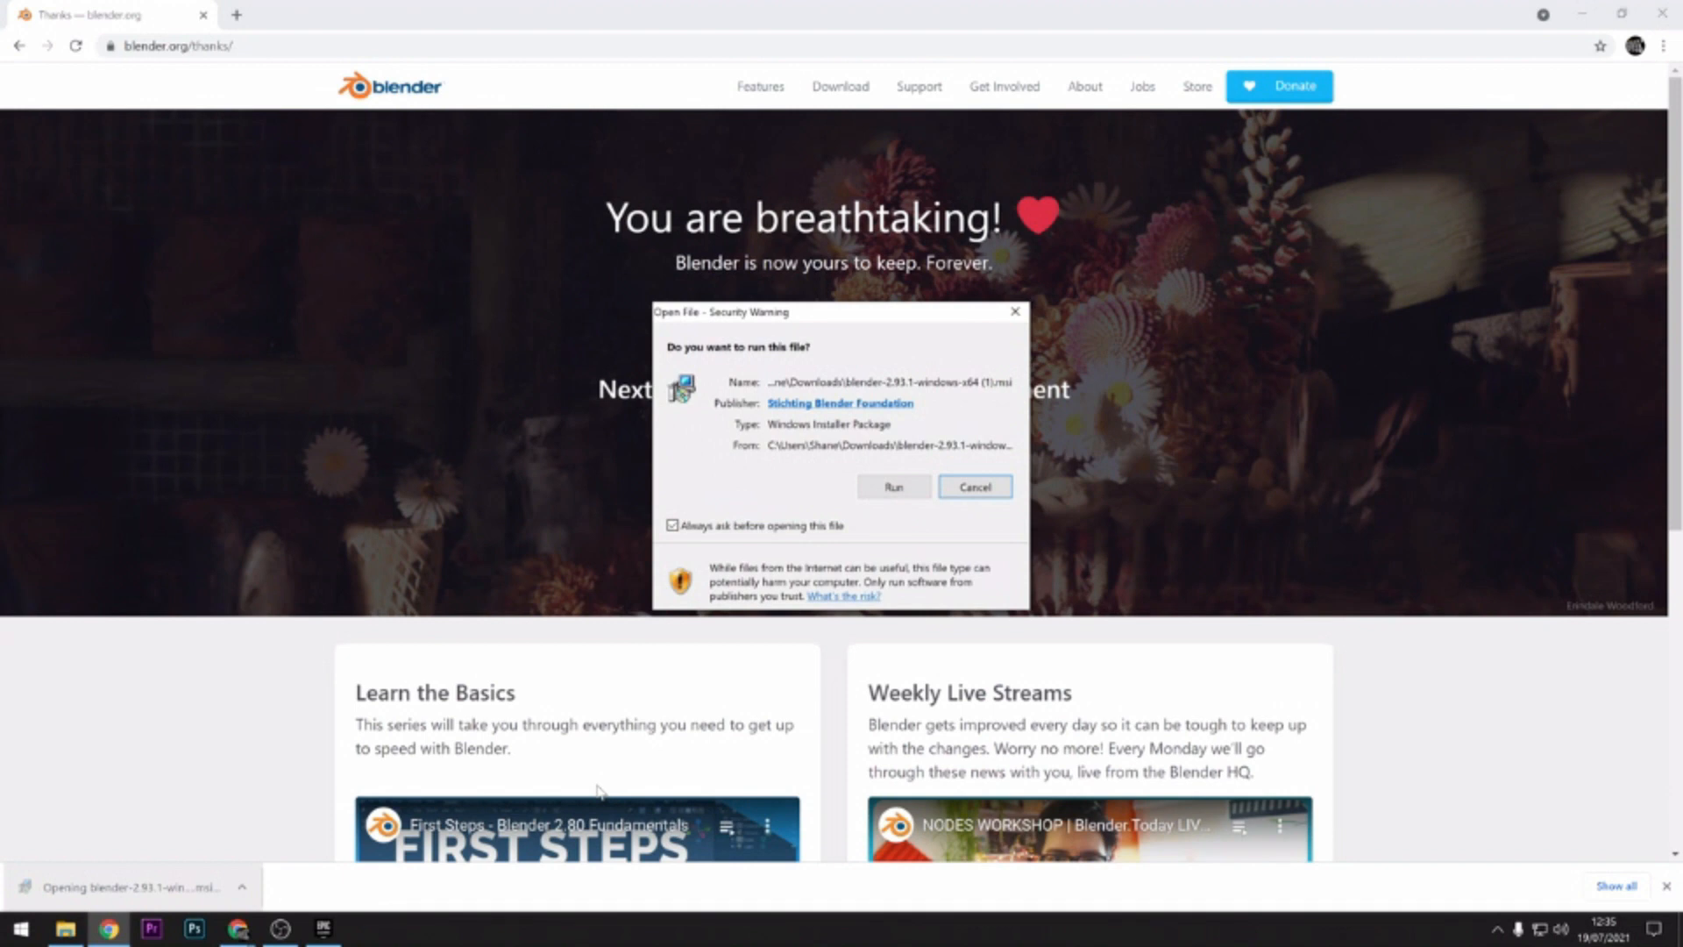
click(905, 488)
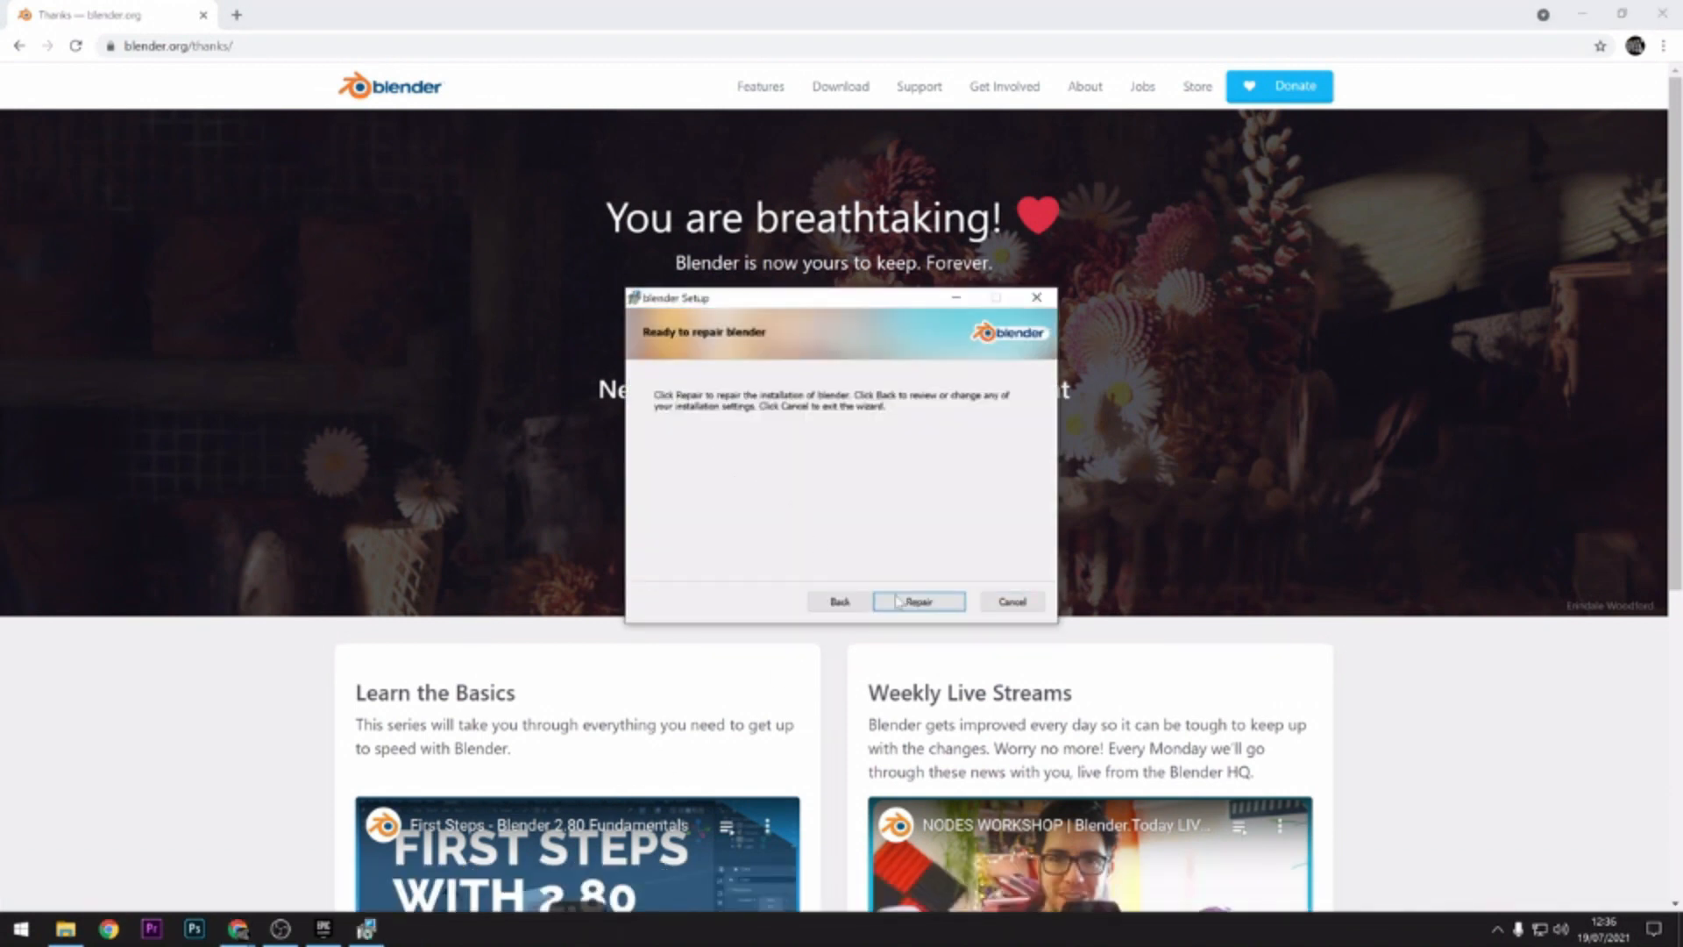
click(898, 600)
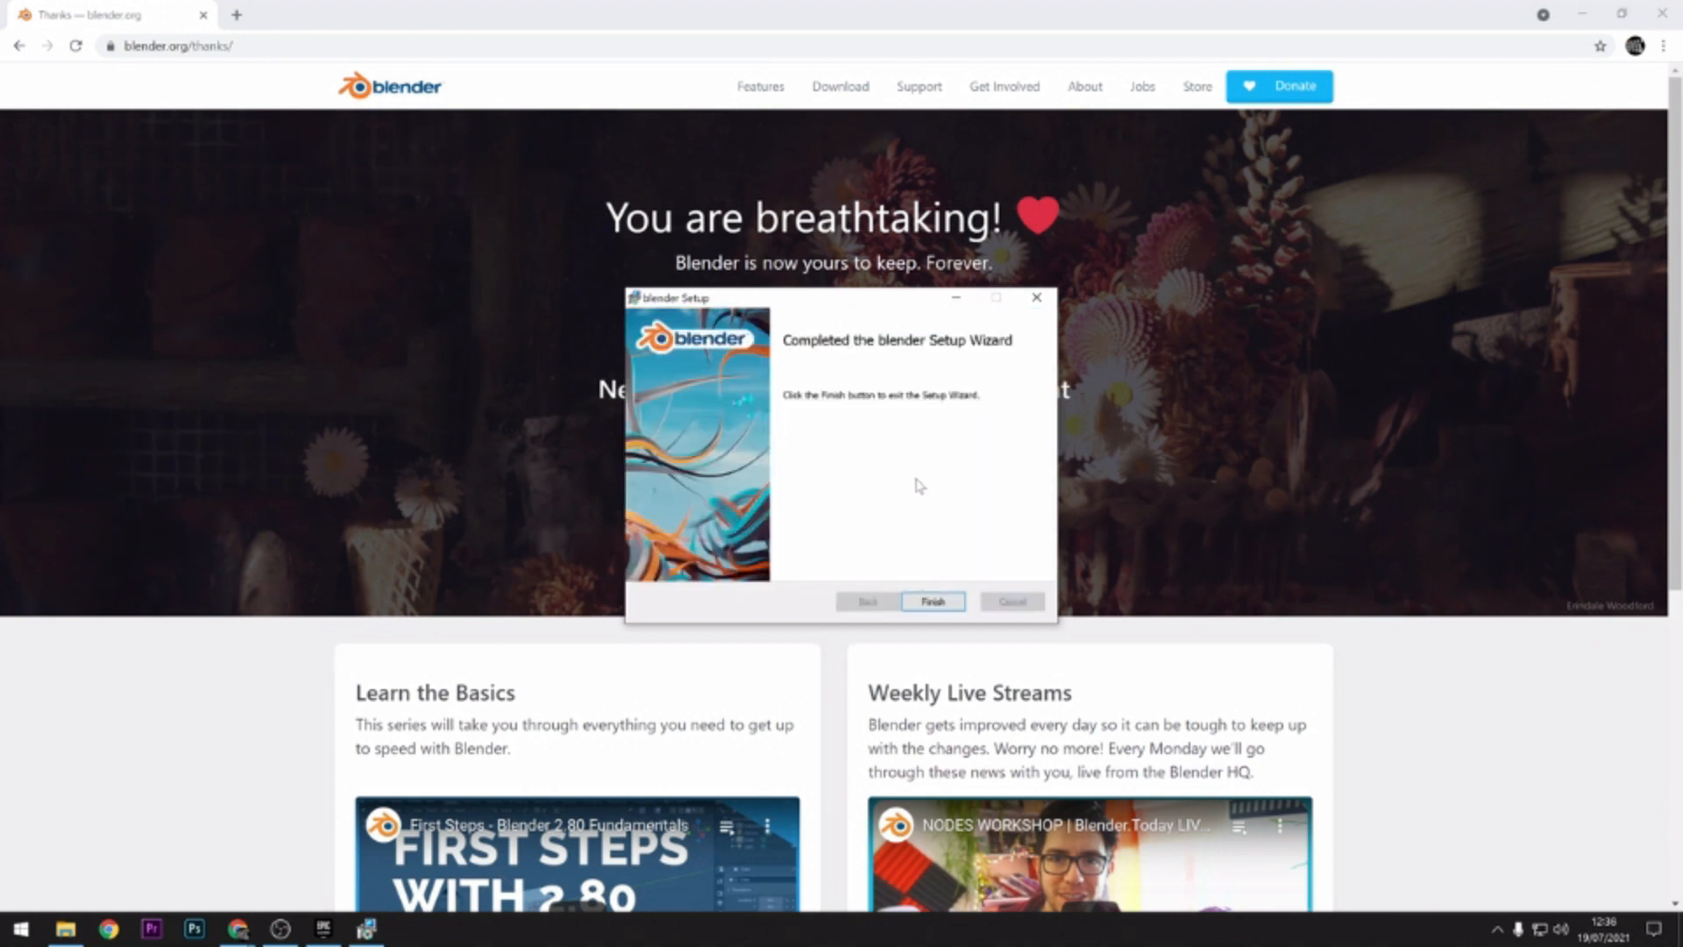
click(934, 602)
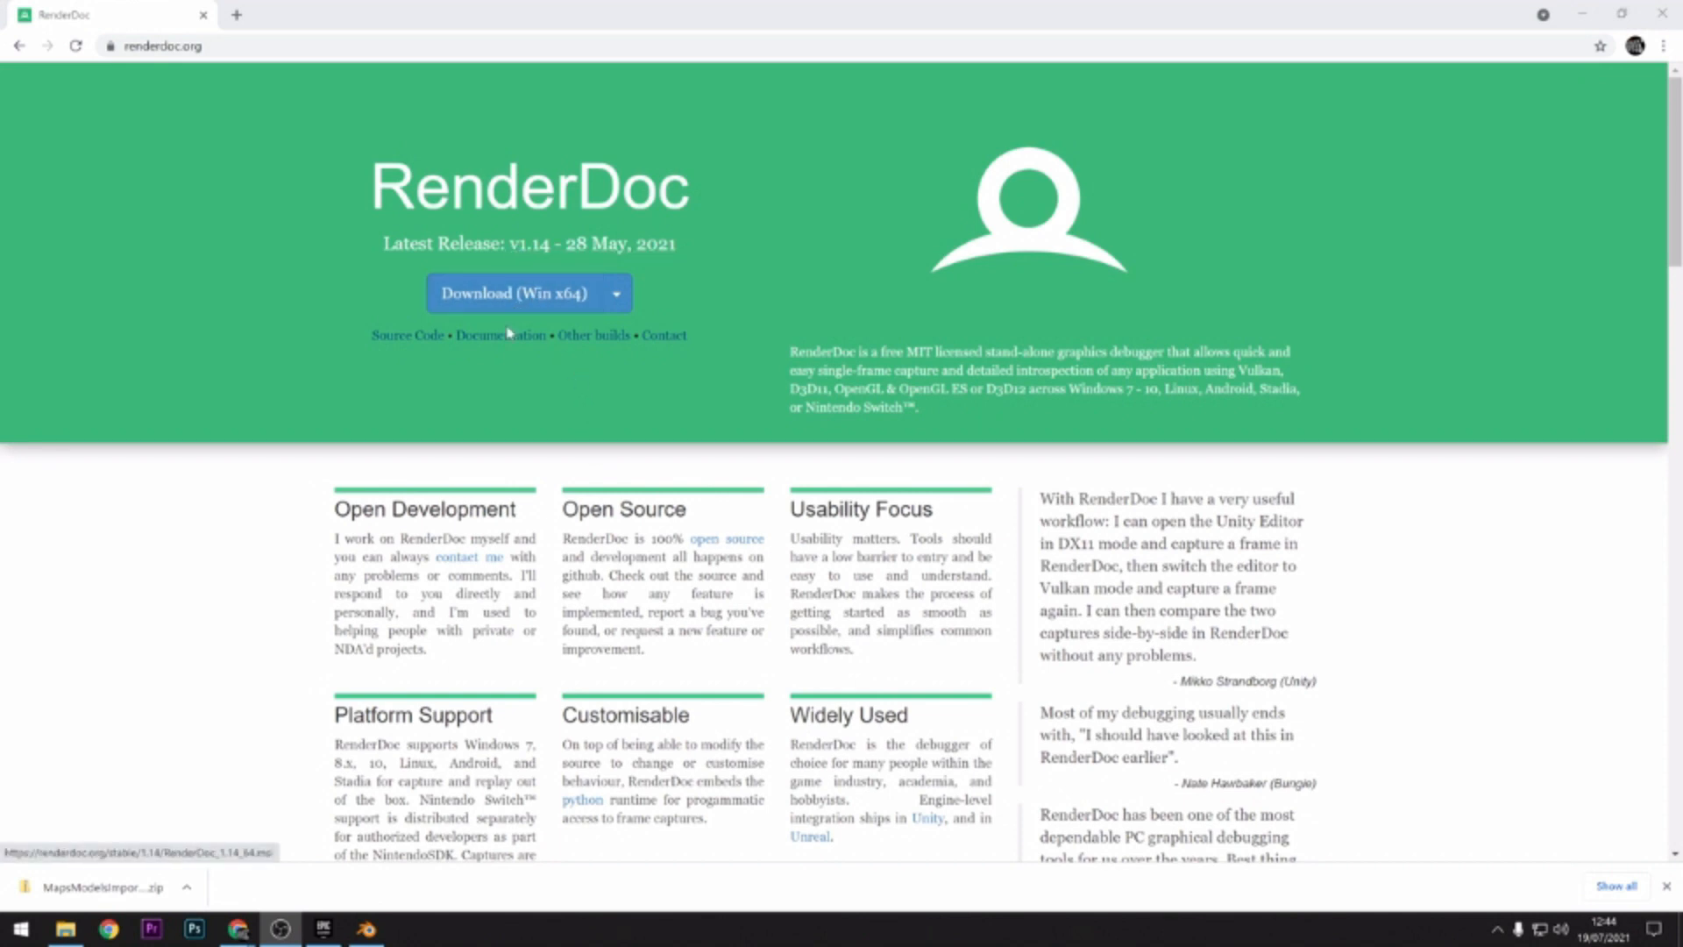
- Find RenderDoc v1.9 among all stable builds on renderdoc.org and download its 64-bit Windows installer
click(592, 343)
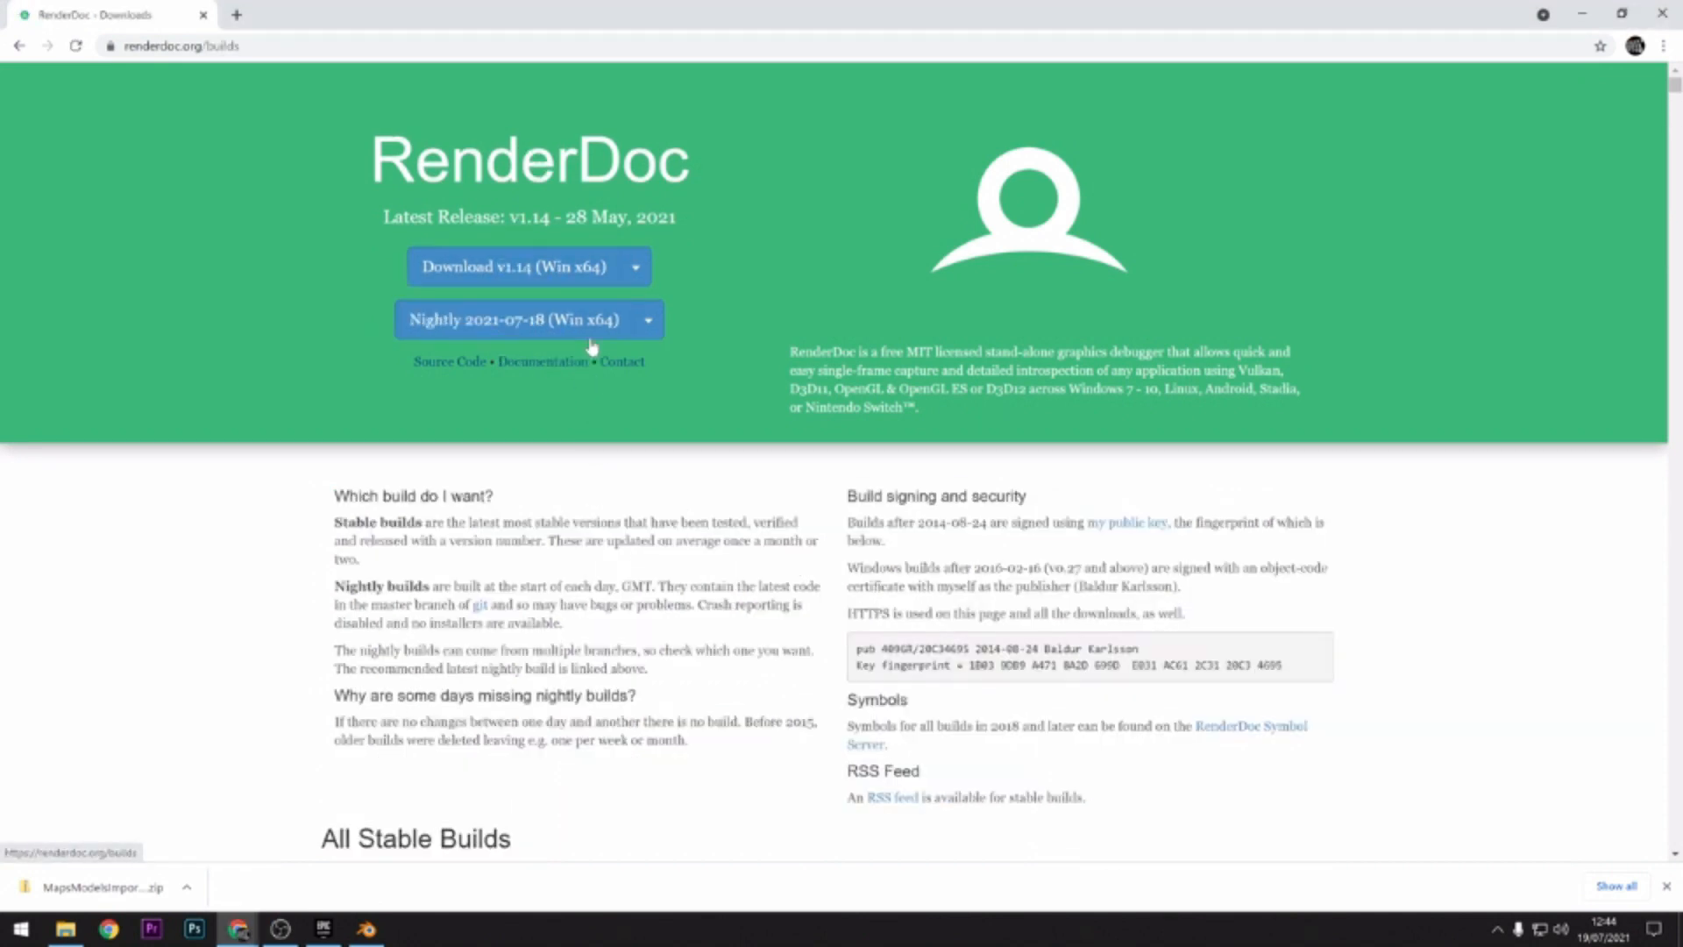
scroll(618, 473, down, 5)
scroll(620, 478, down, 3)
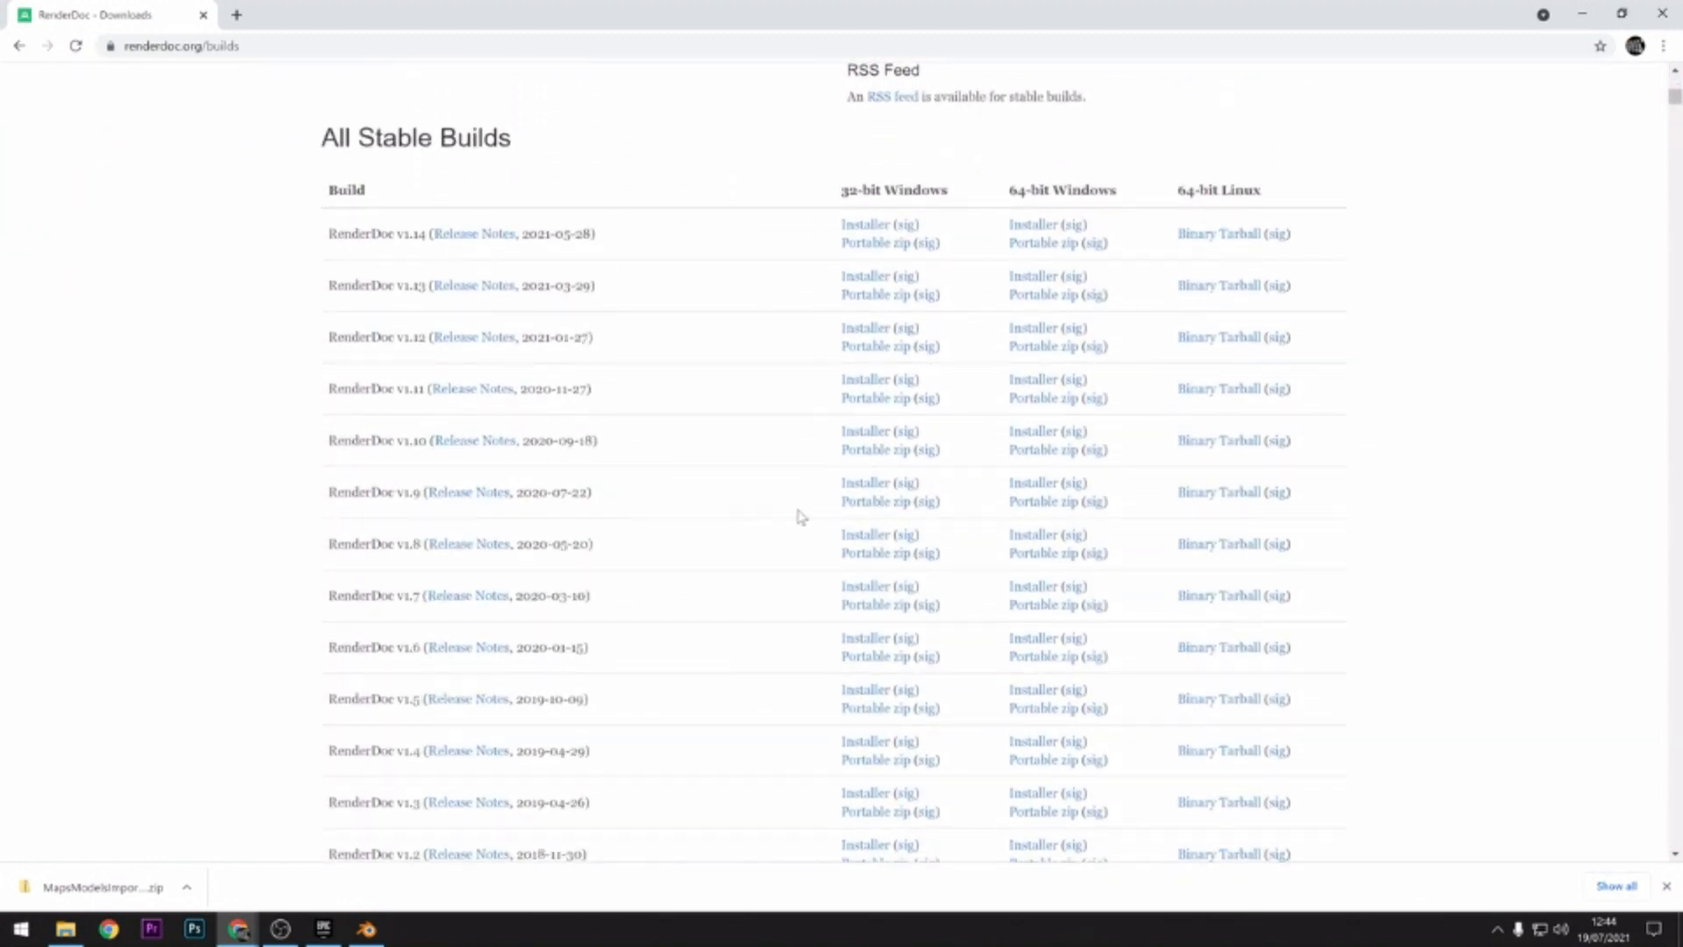
click(1047, 488)
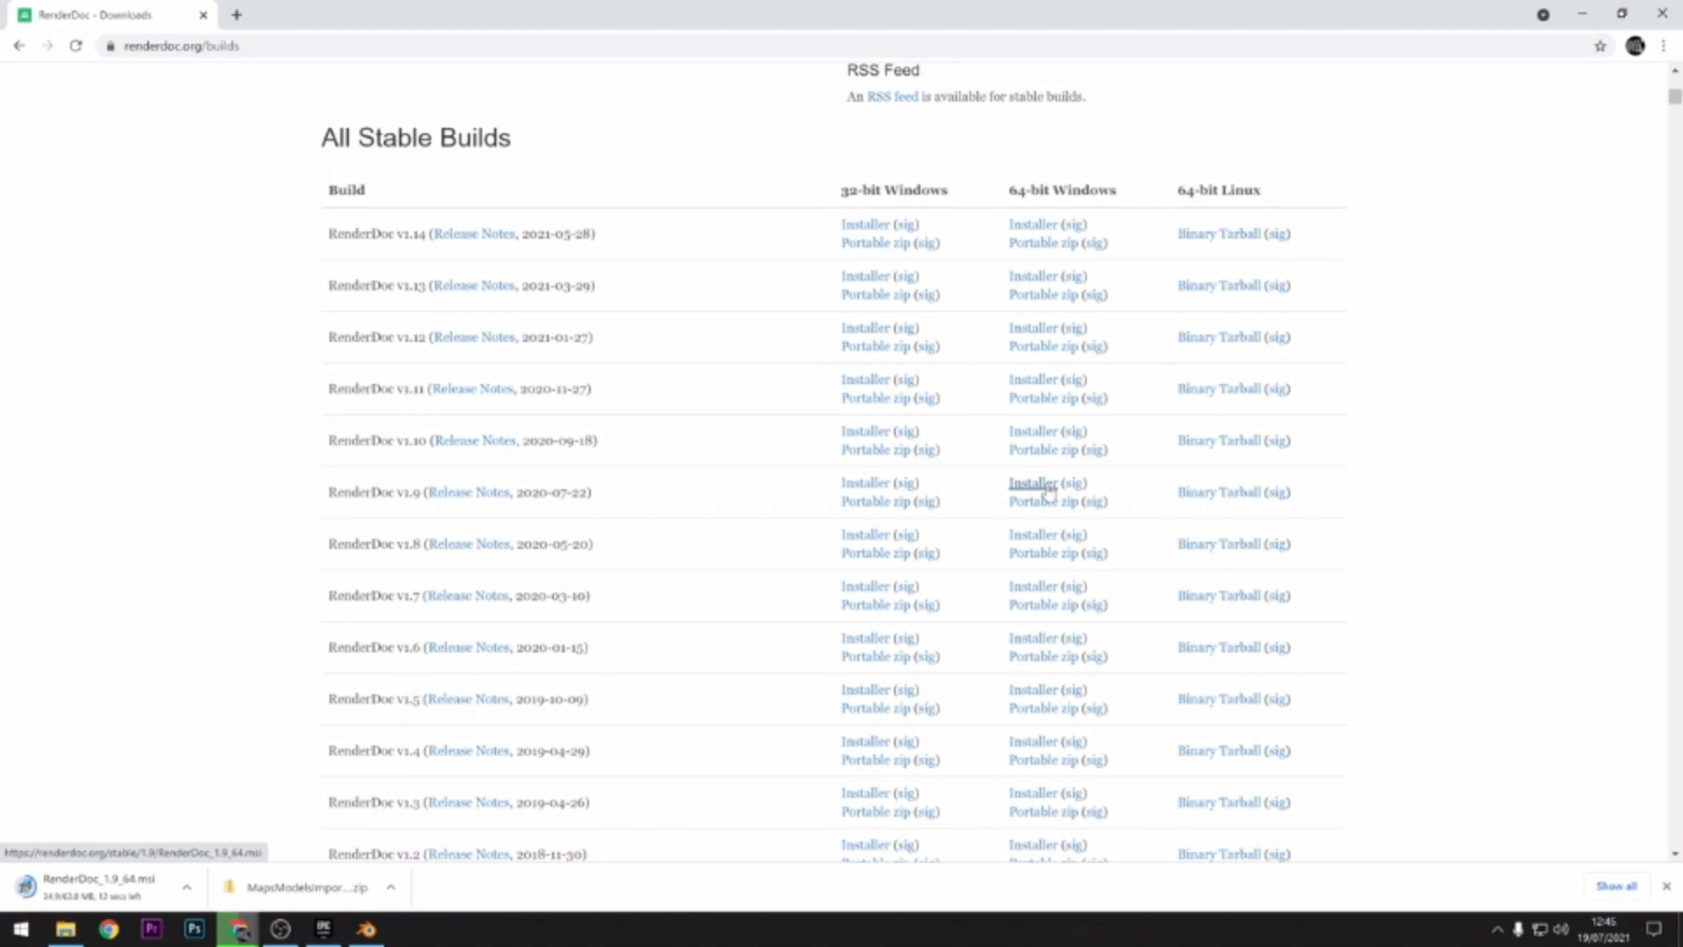
- Run RenderDoc_1.9_64.msi, accept the license agreement and complete the installation with the Complete setup type
click(114, 886)
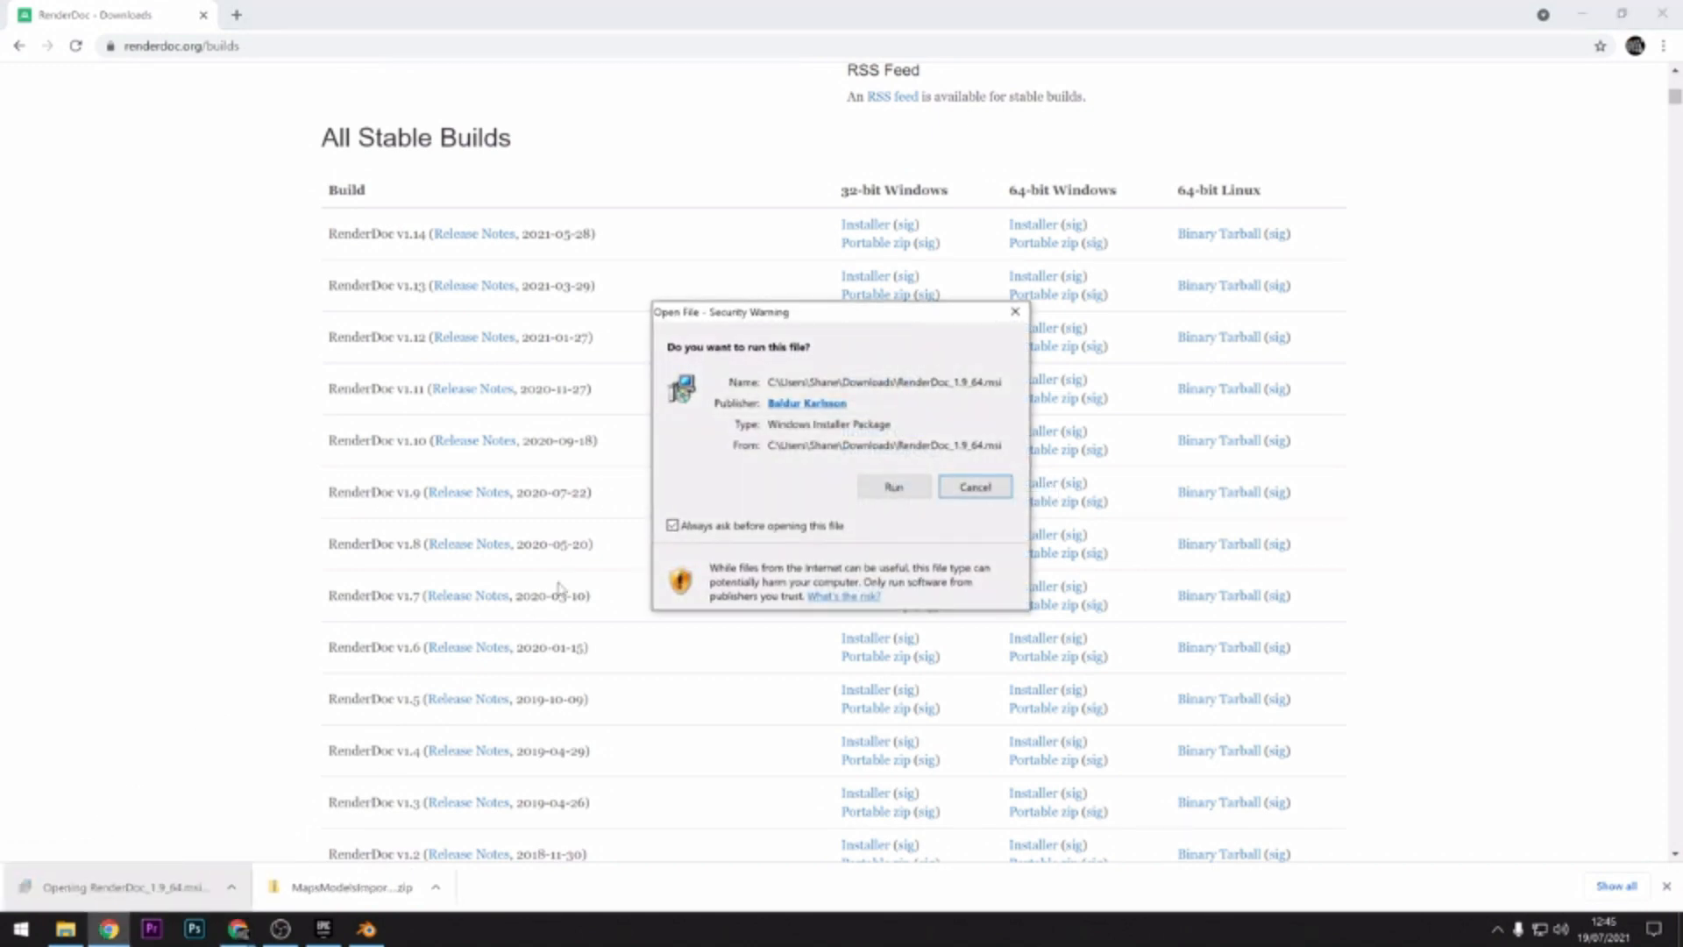
click(903, 487)
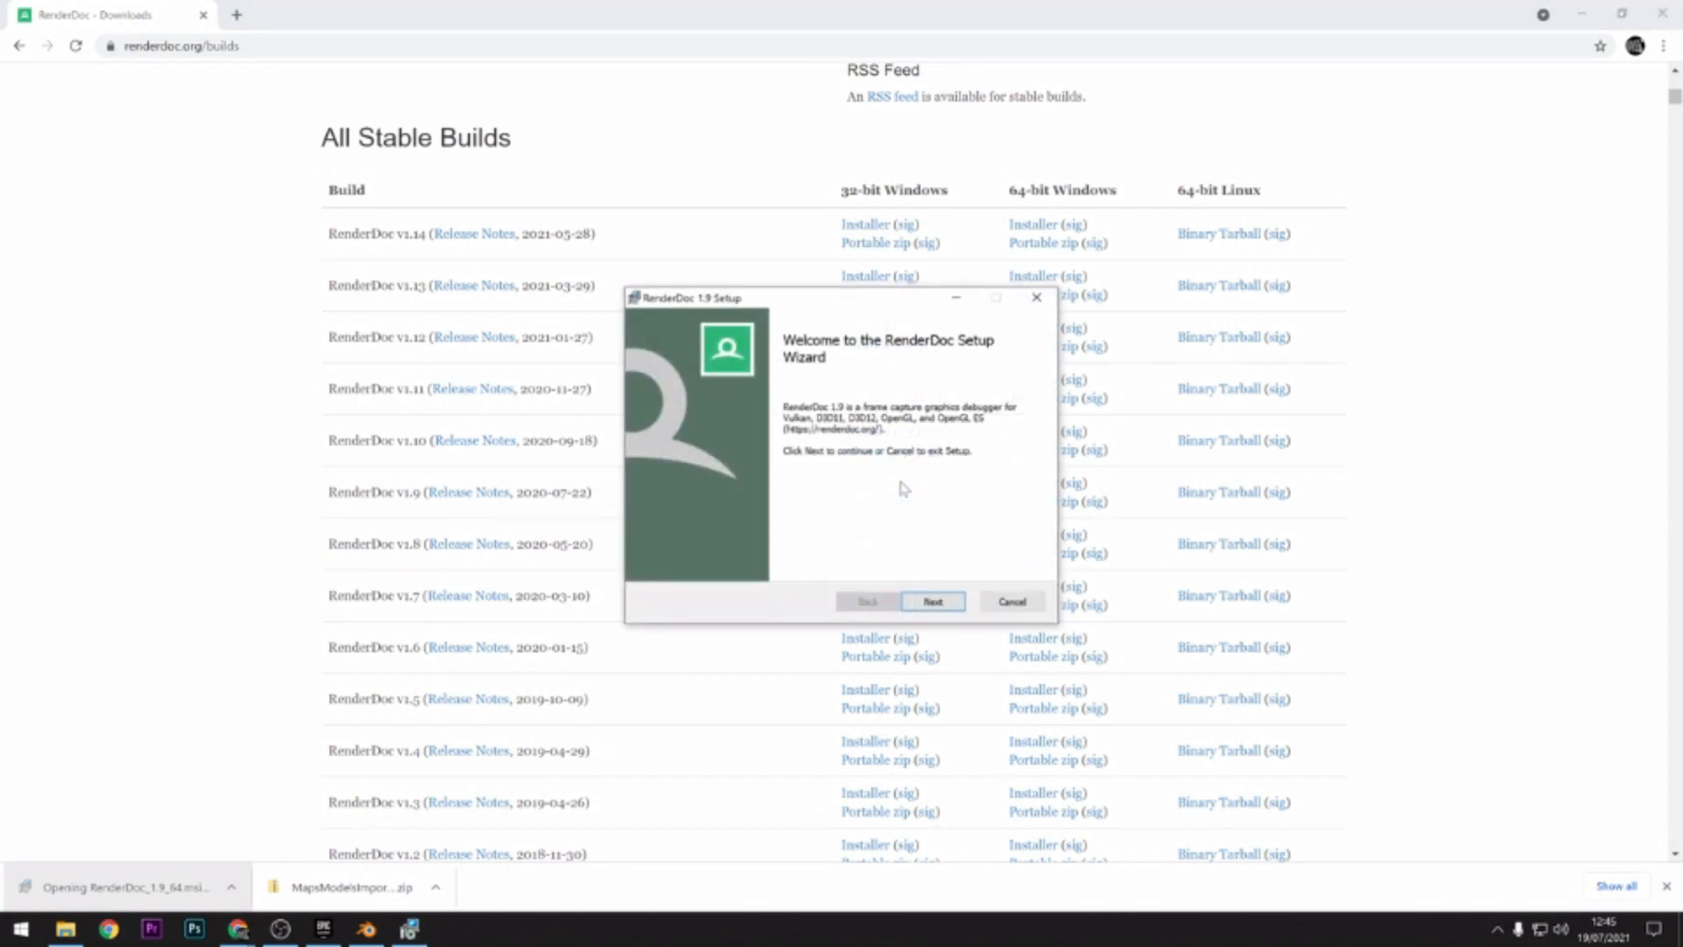
click(933, 601)
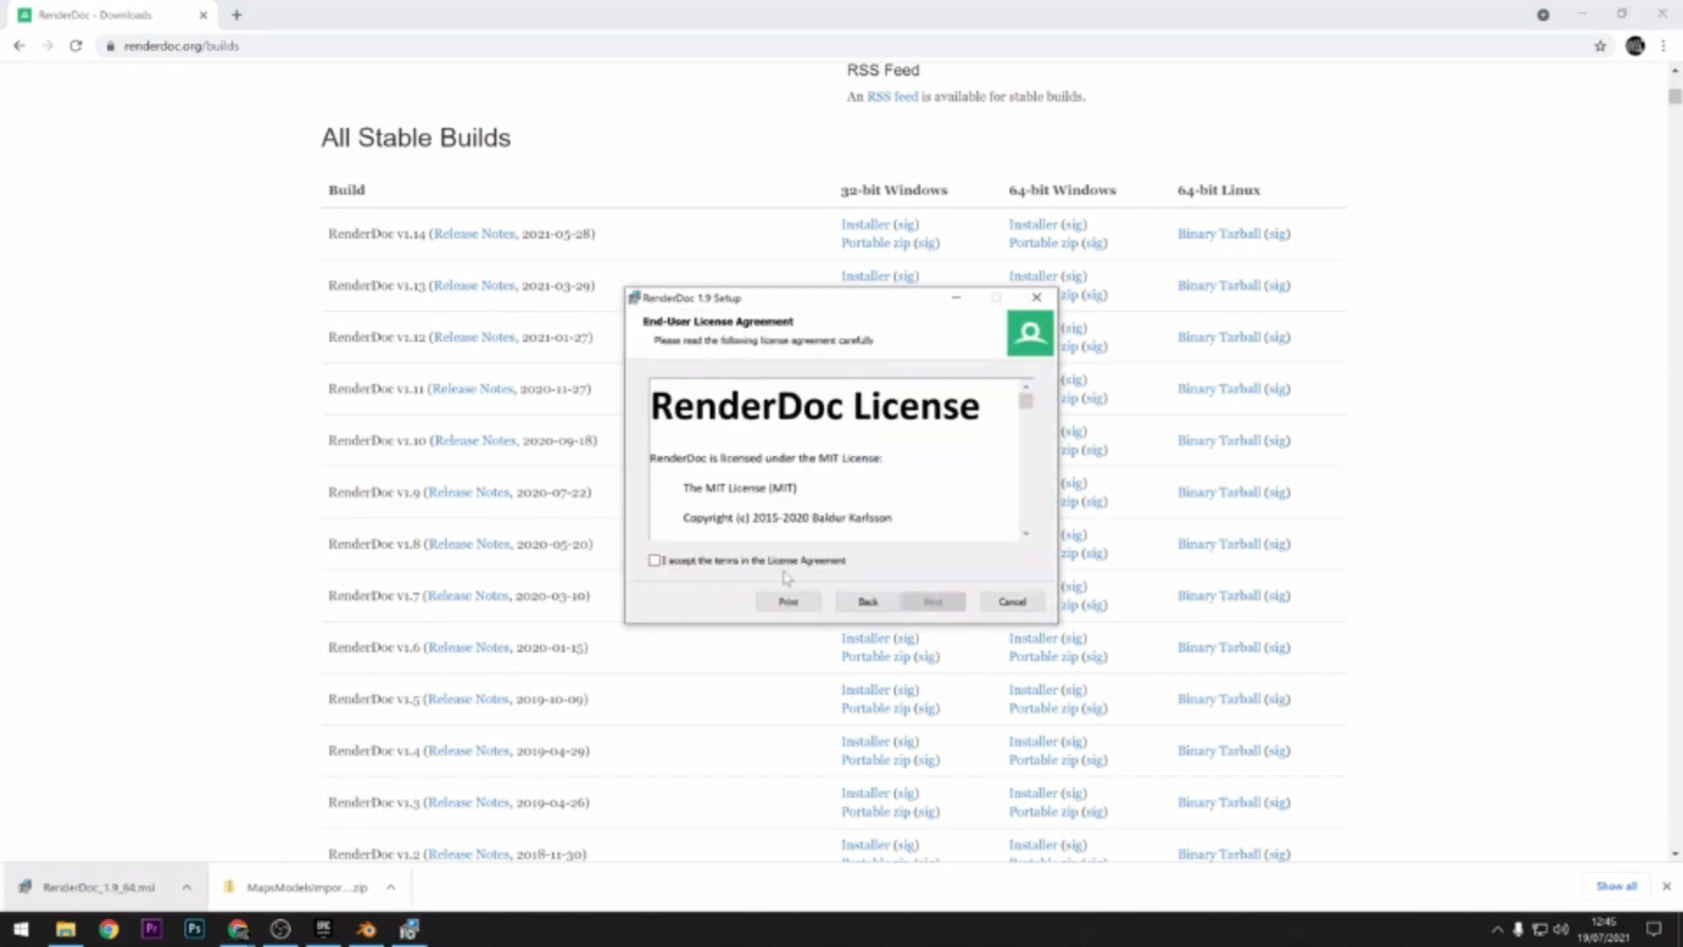
click(734, 561)
click(931, 604)
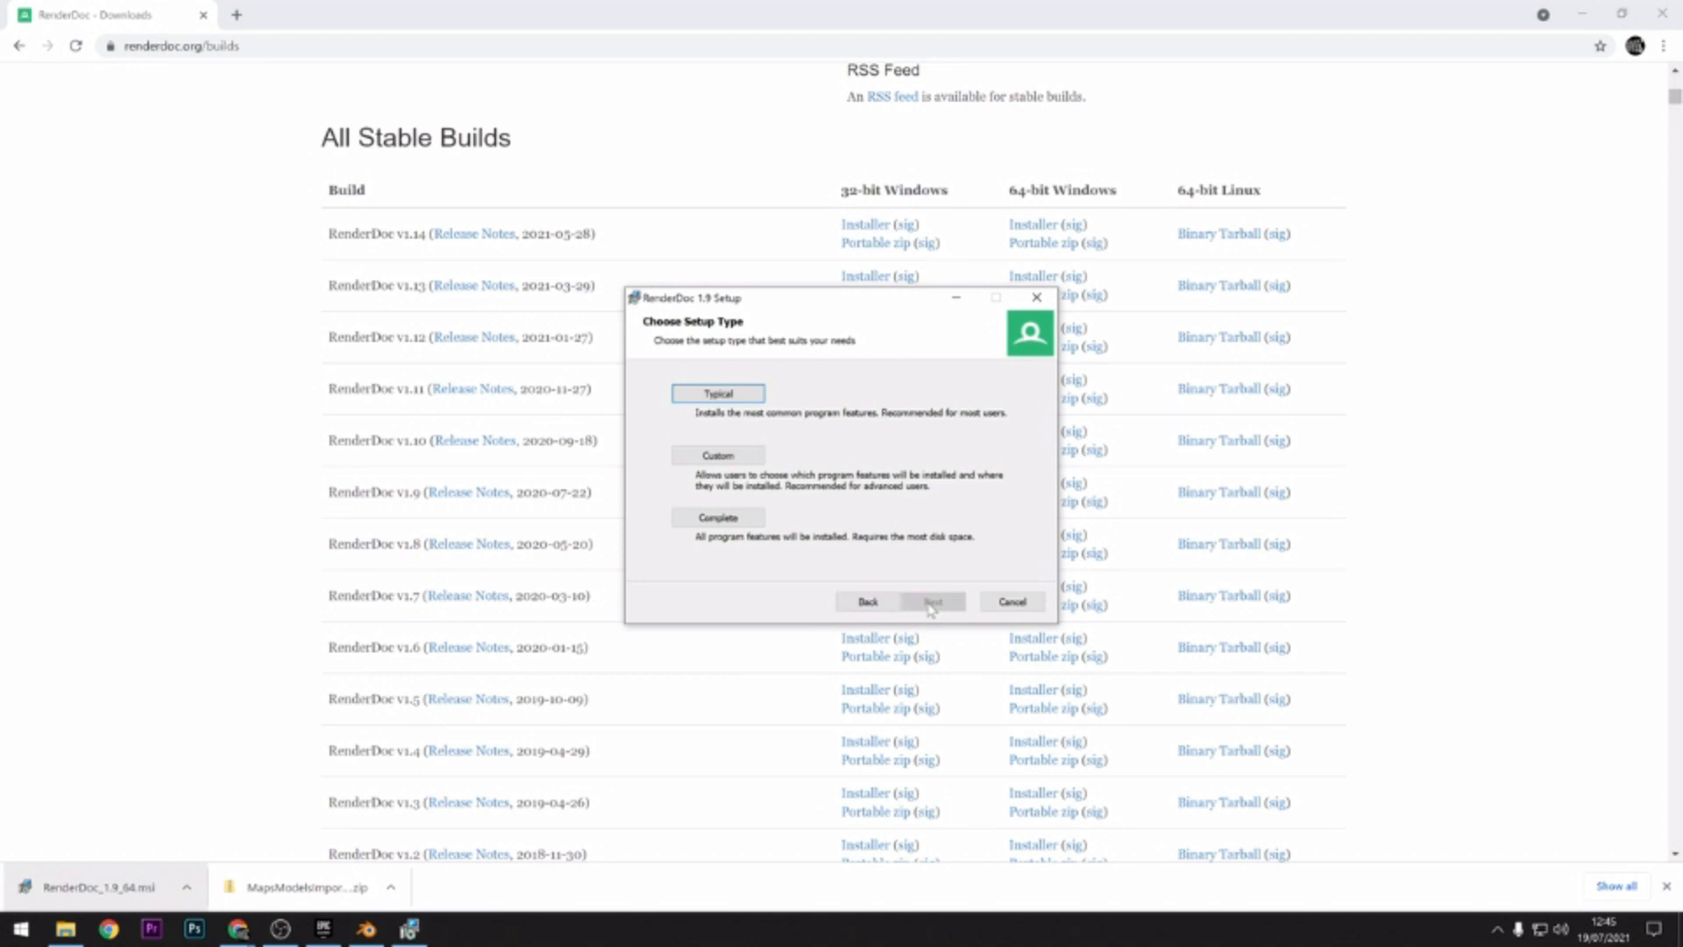
click(723, 522)
click(931, 605)
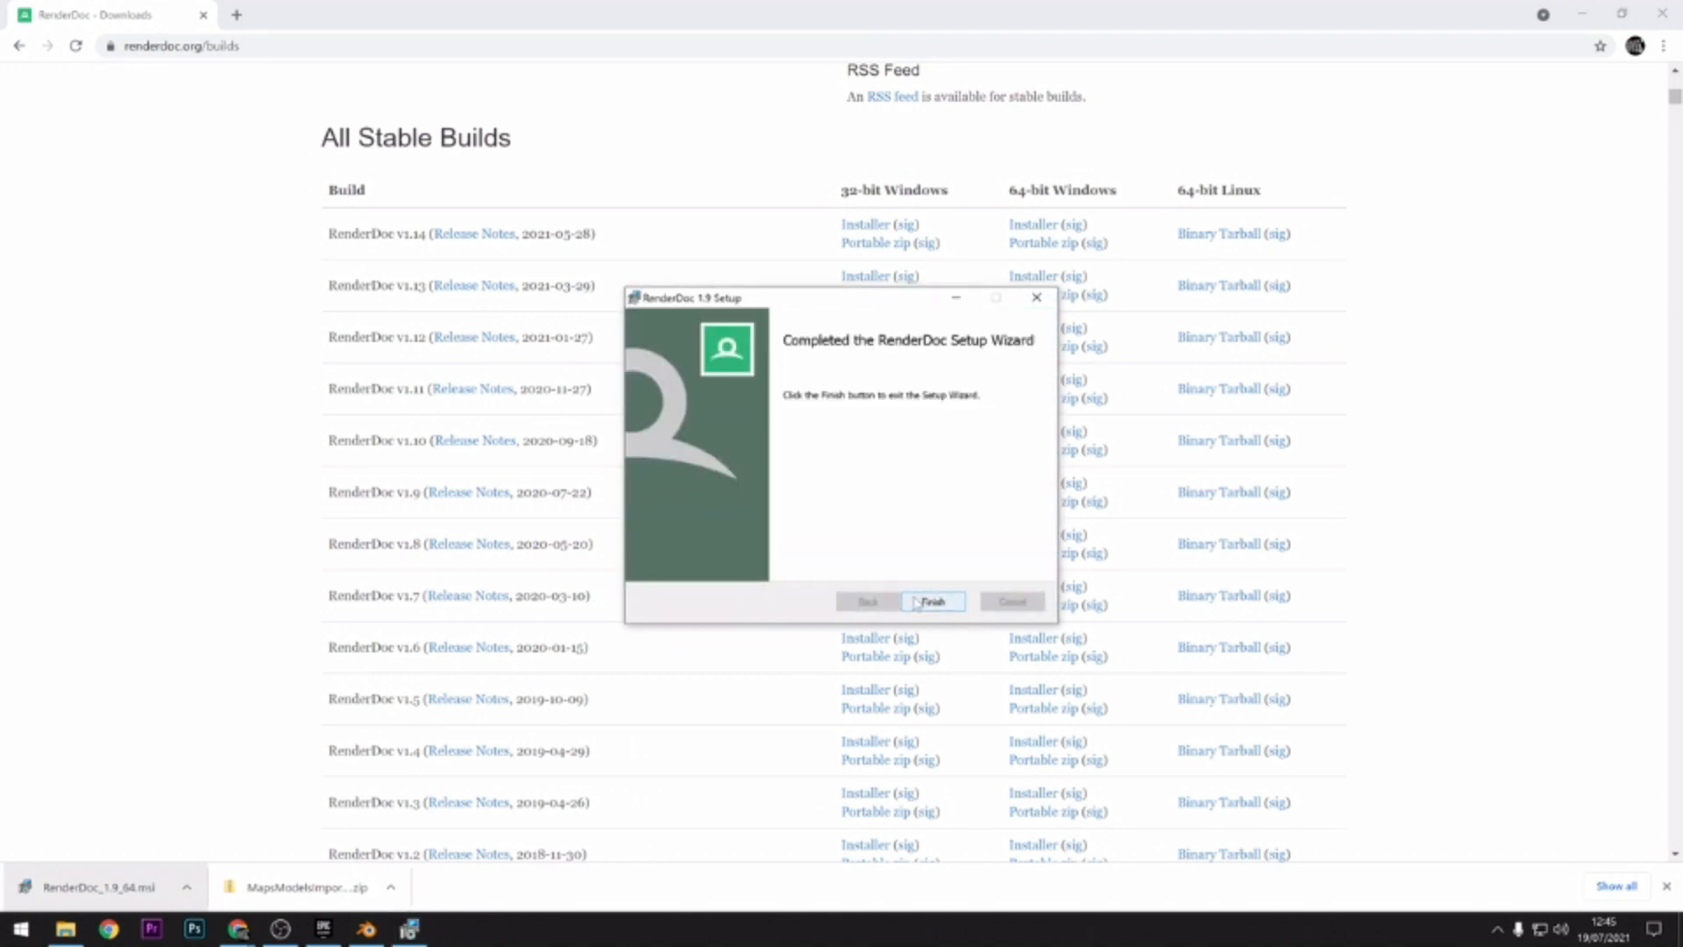
click(931, 602)
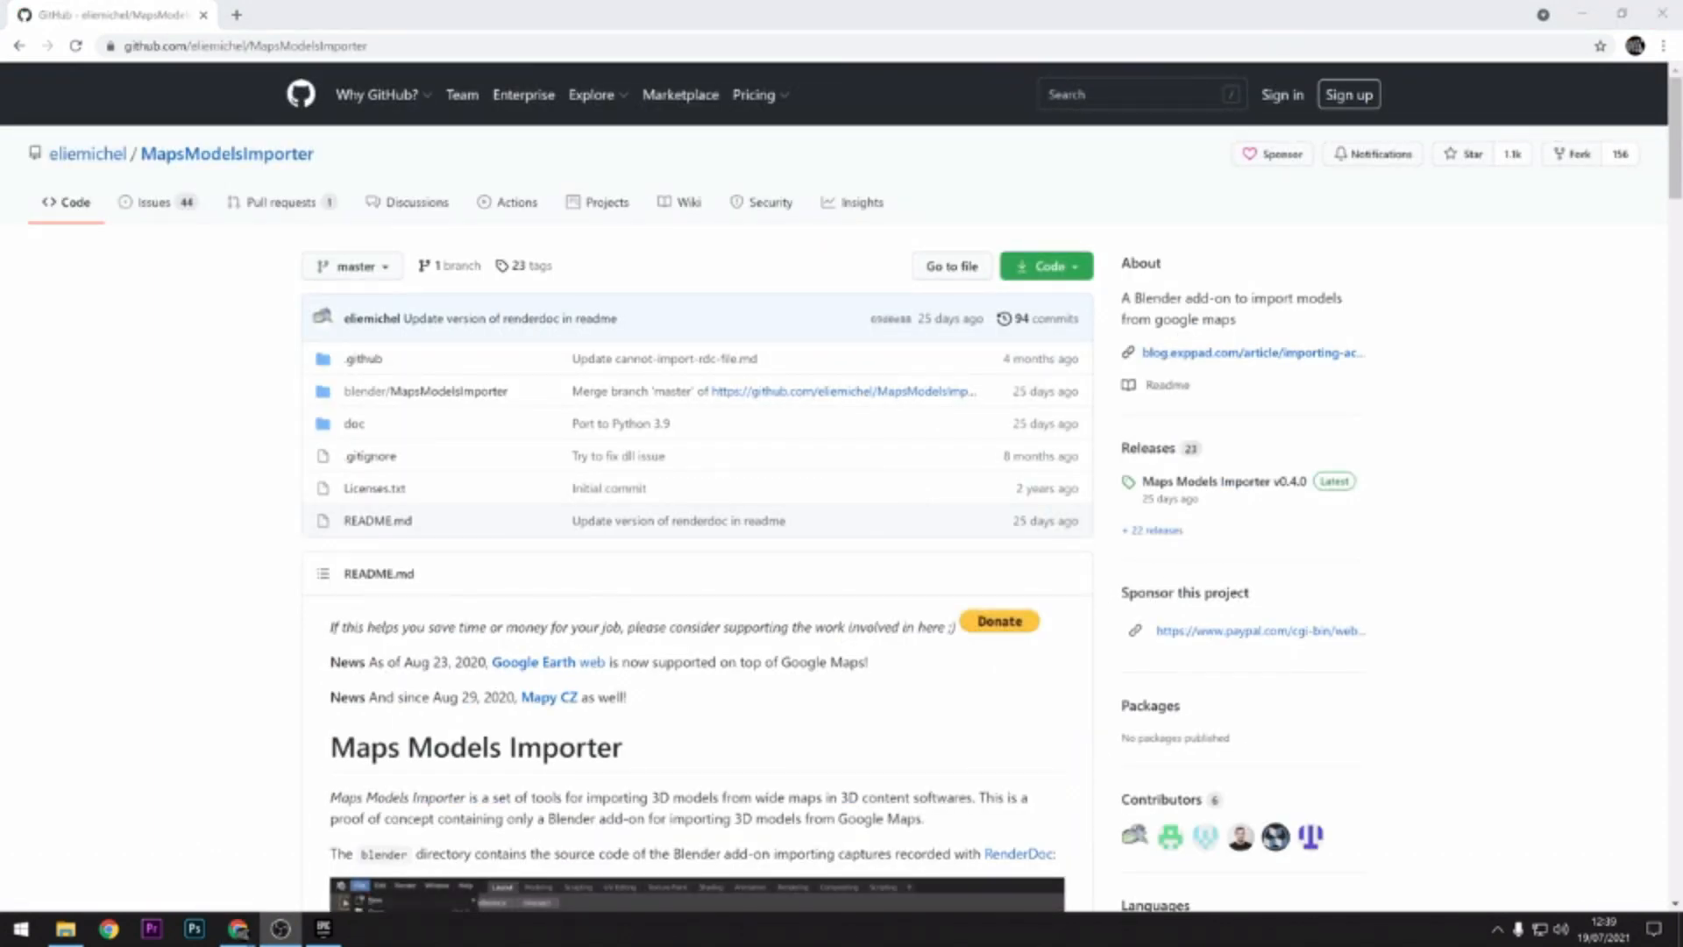
- Skim the MapsModelsImporter README on GitHub and follow its installation section to the releases page
scroll(907, 523, down, 12)
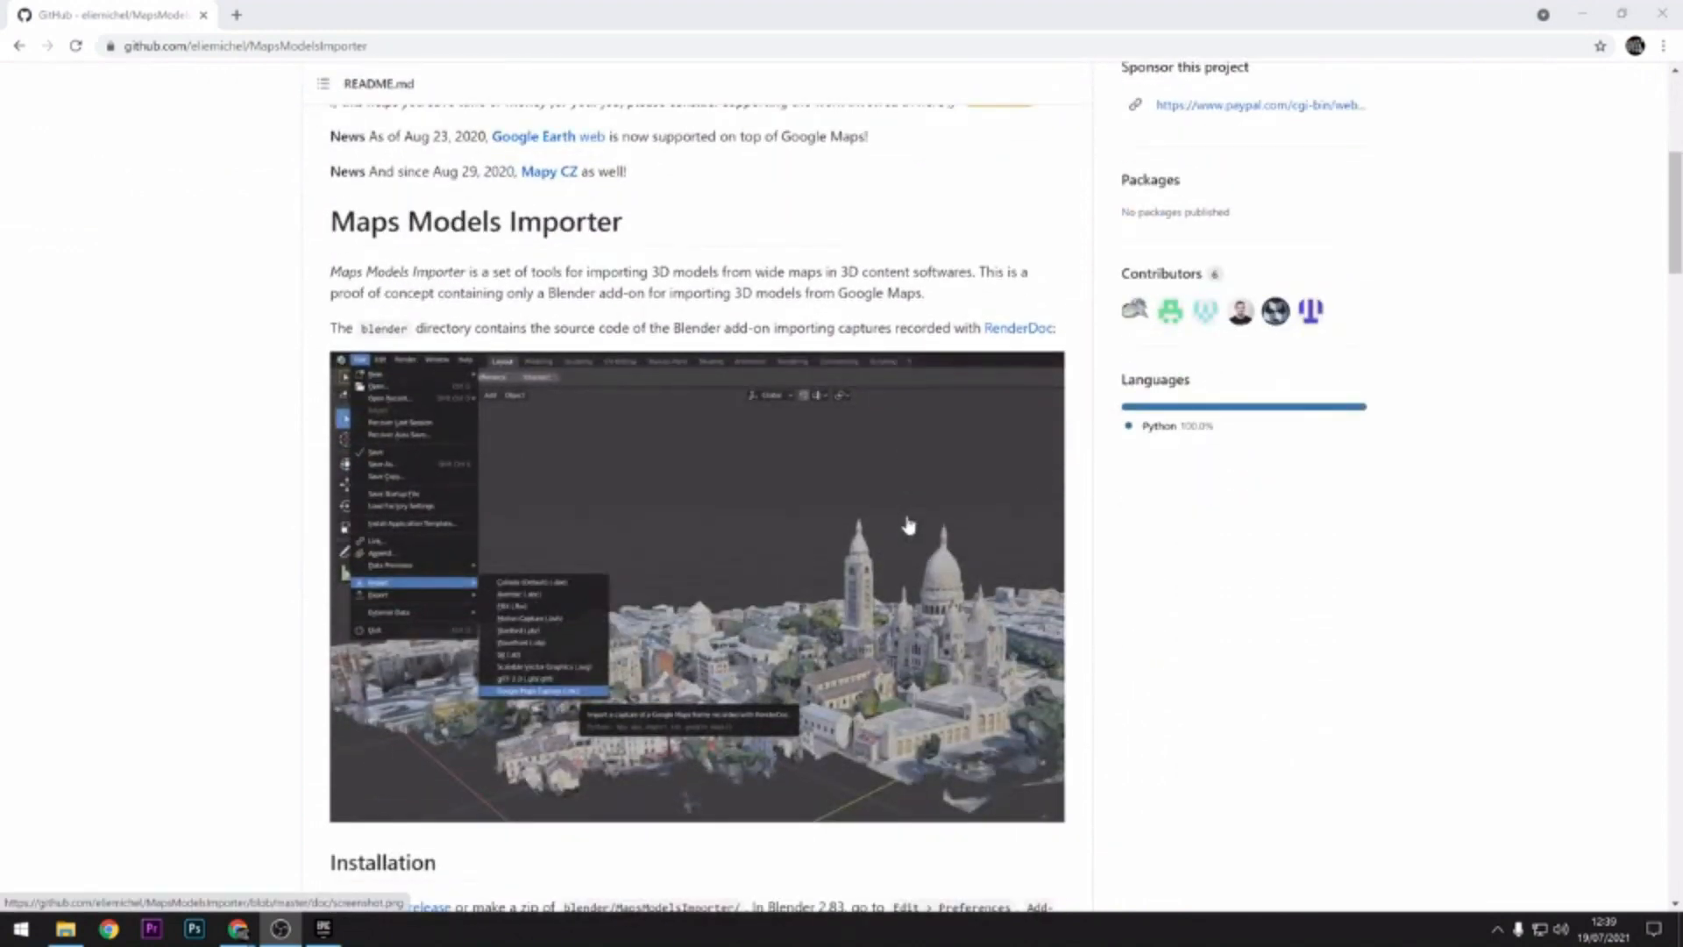
scroll(906, 522, down, 12)
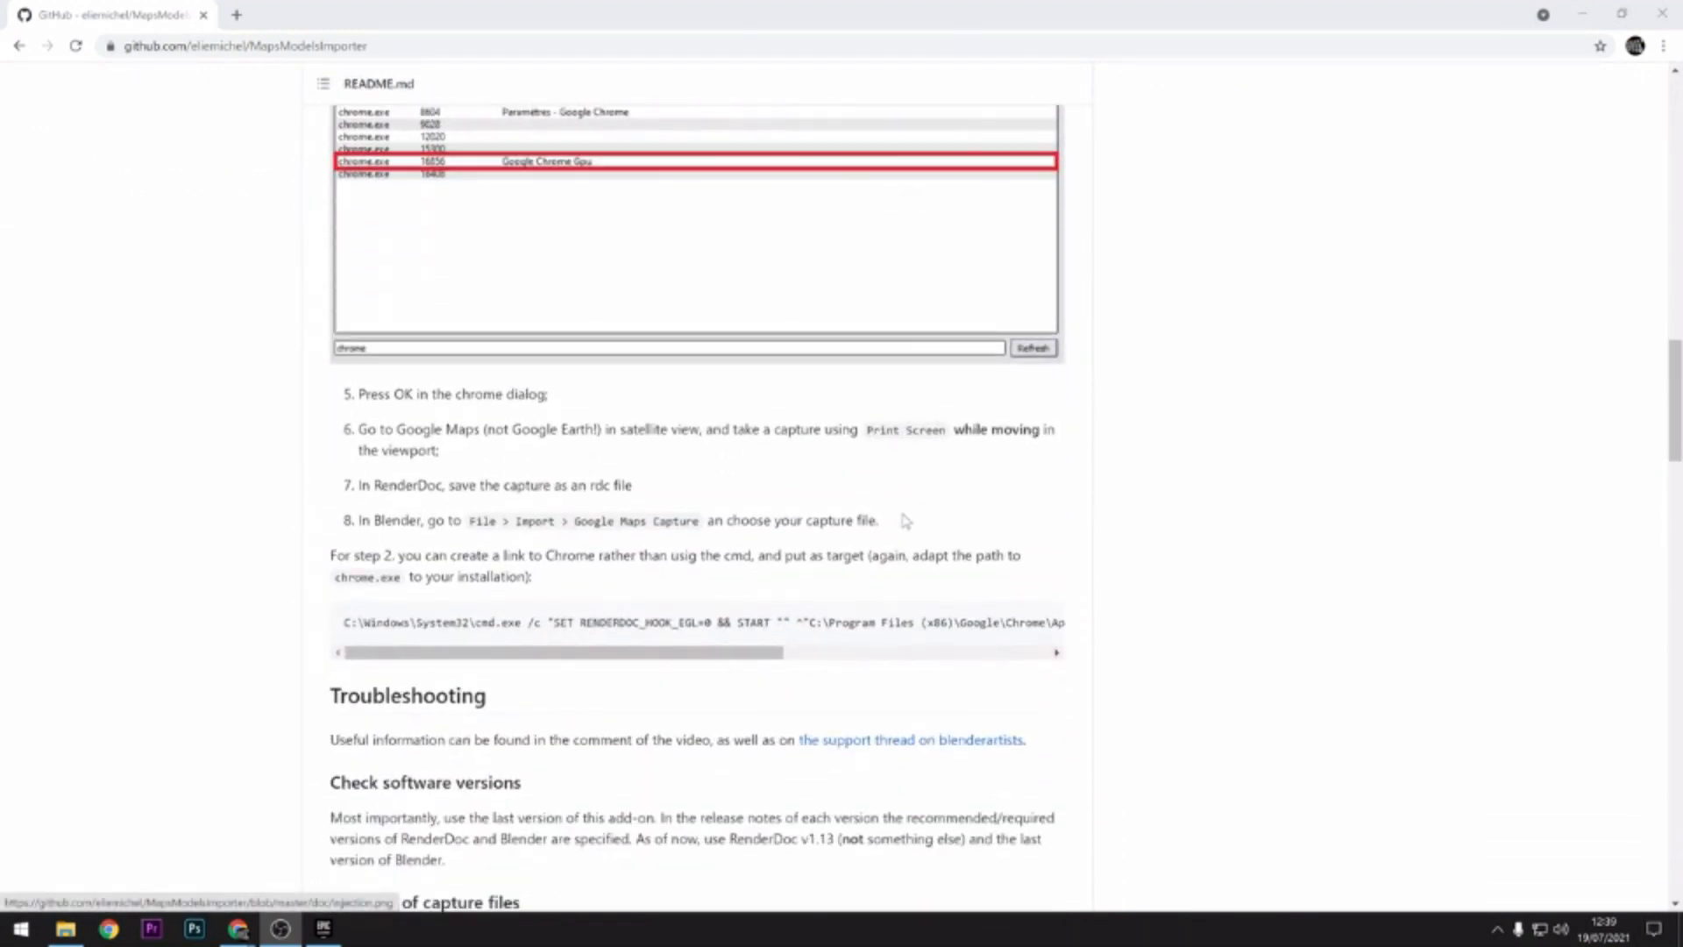
scroll(907, 520, up, 15)
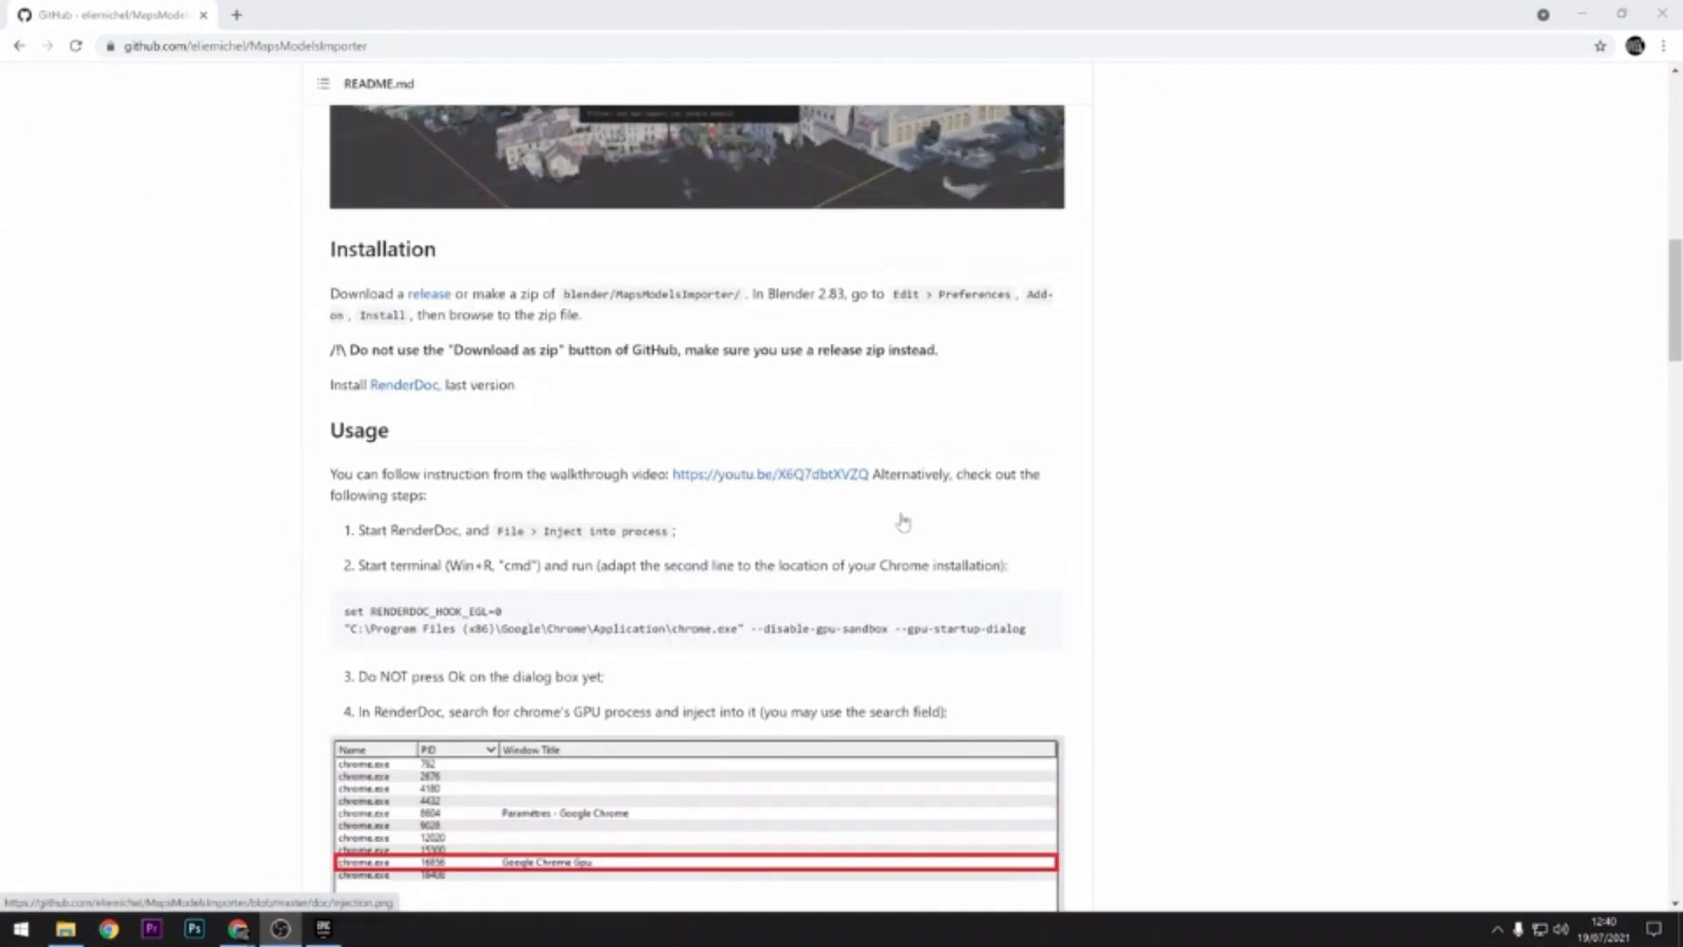
click(418, 474)
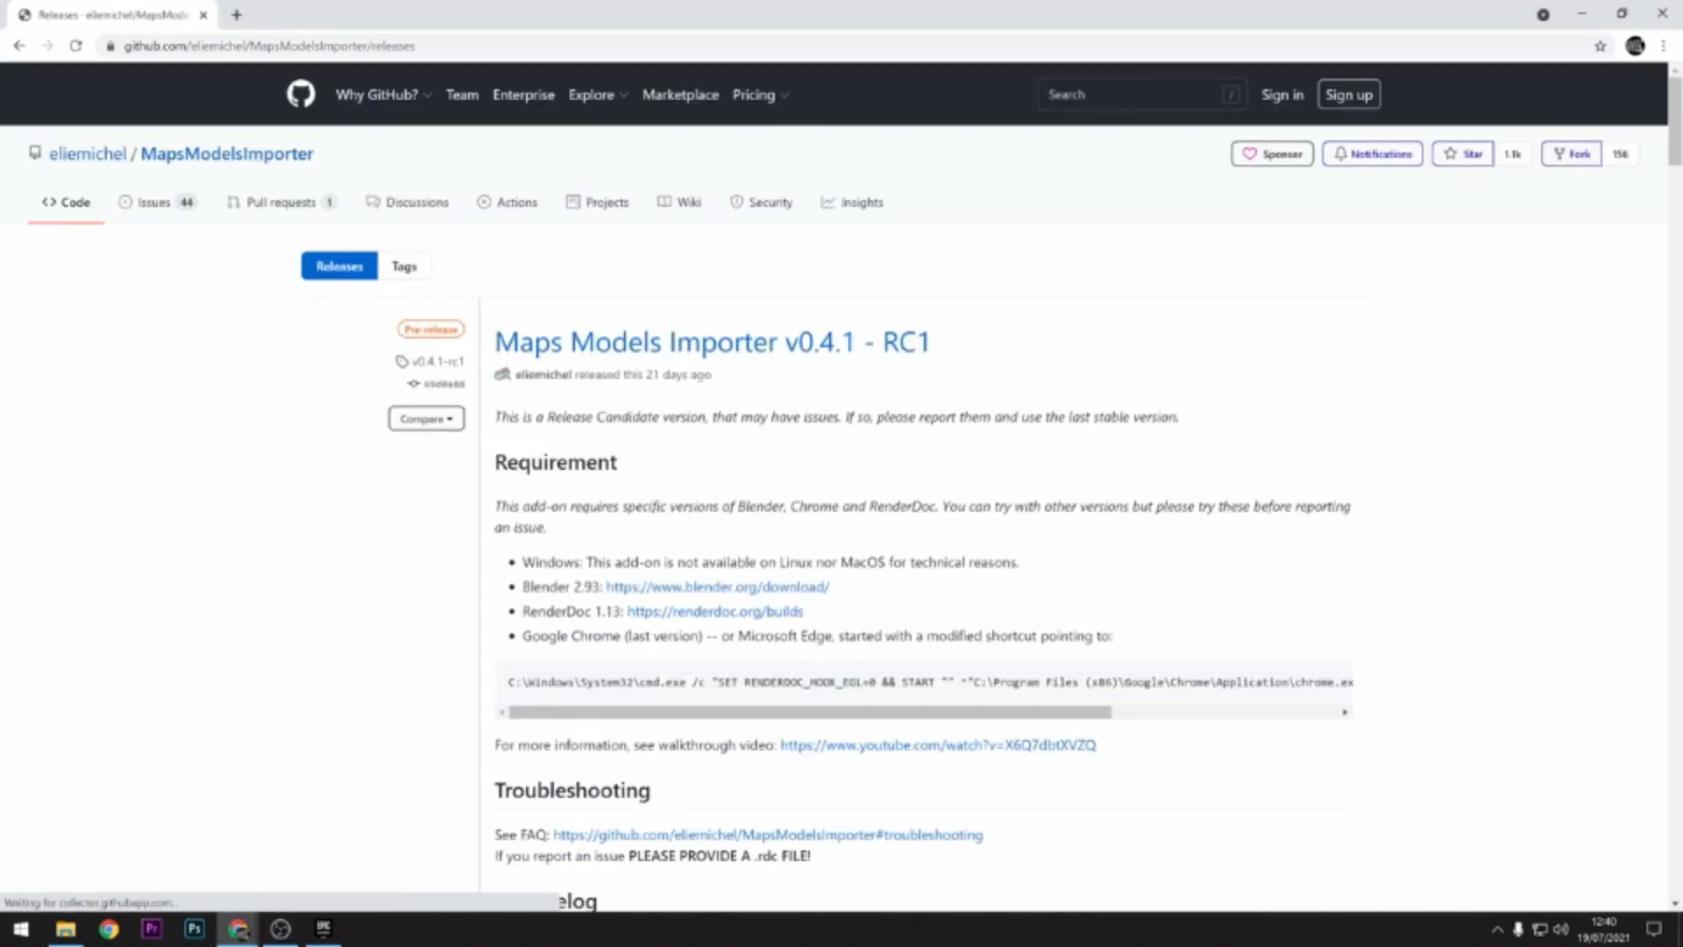
- Open the Maps Models Importer v0.4.1 - RC1 release and download MapsModelsImporter-0.4.1-rc1.zip
scroll(977, 541, down, 6)
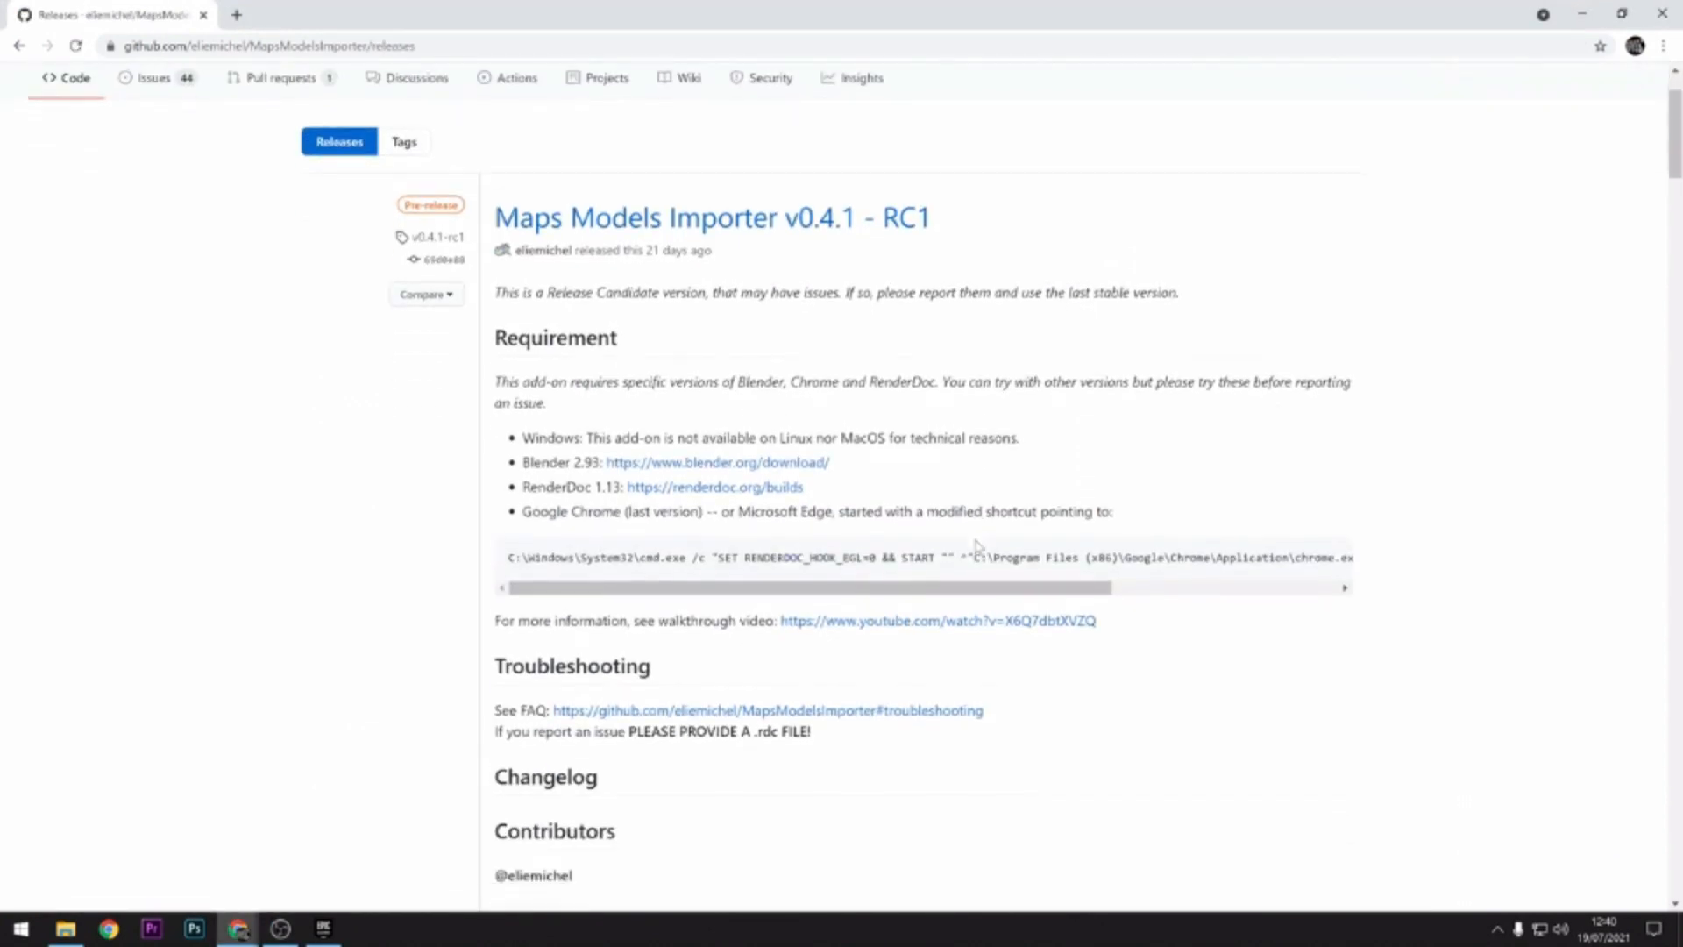
scroll(977, 541, up, 6)
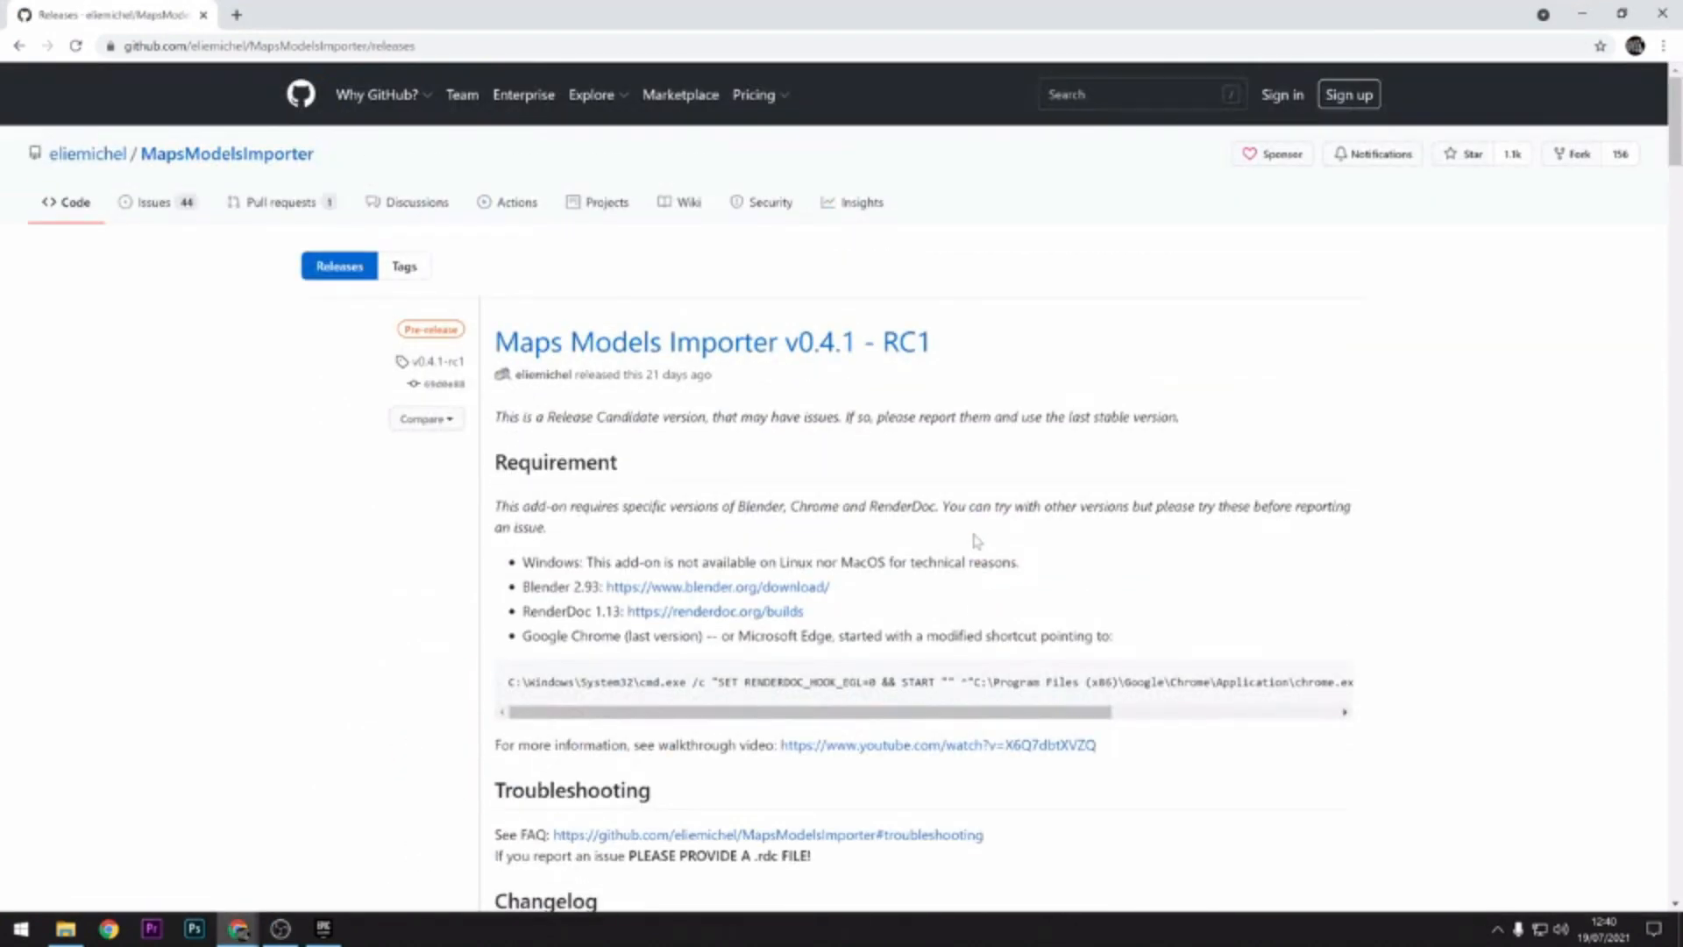
click(849, 345)
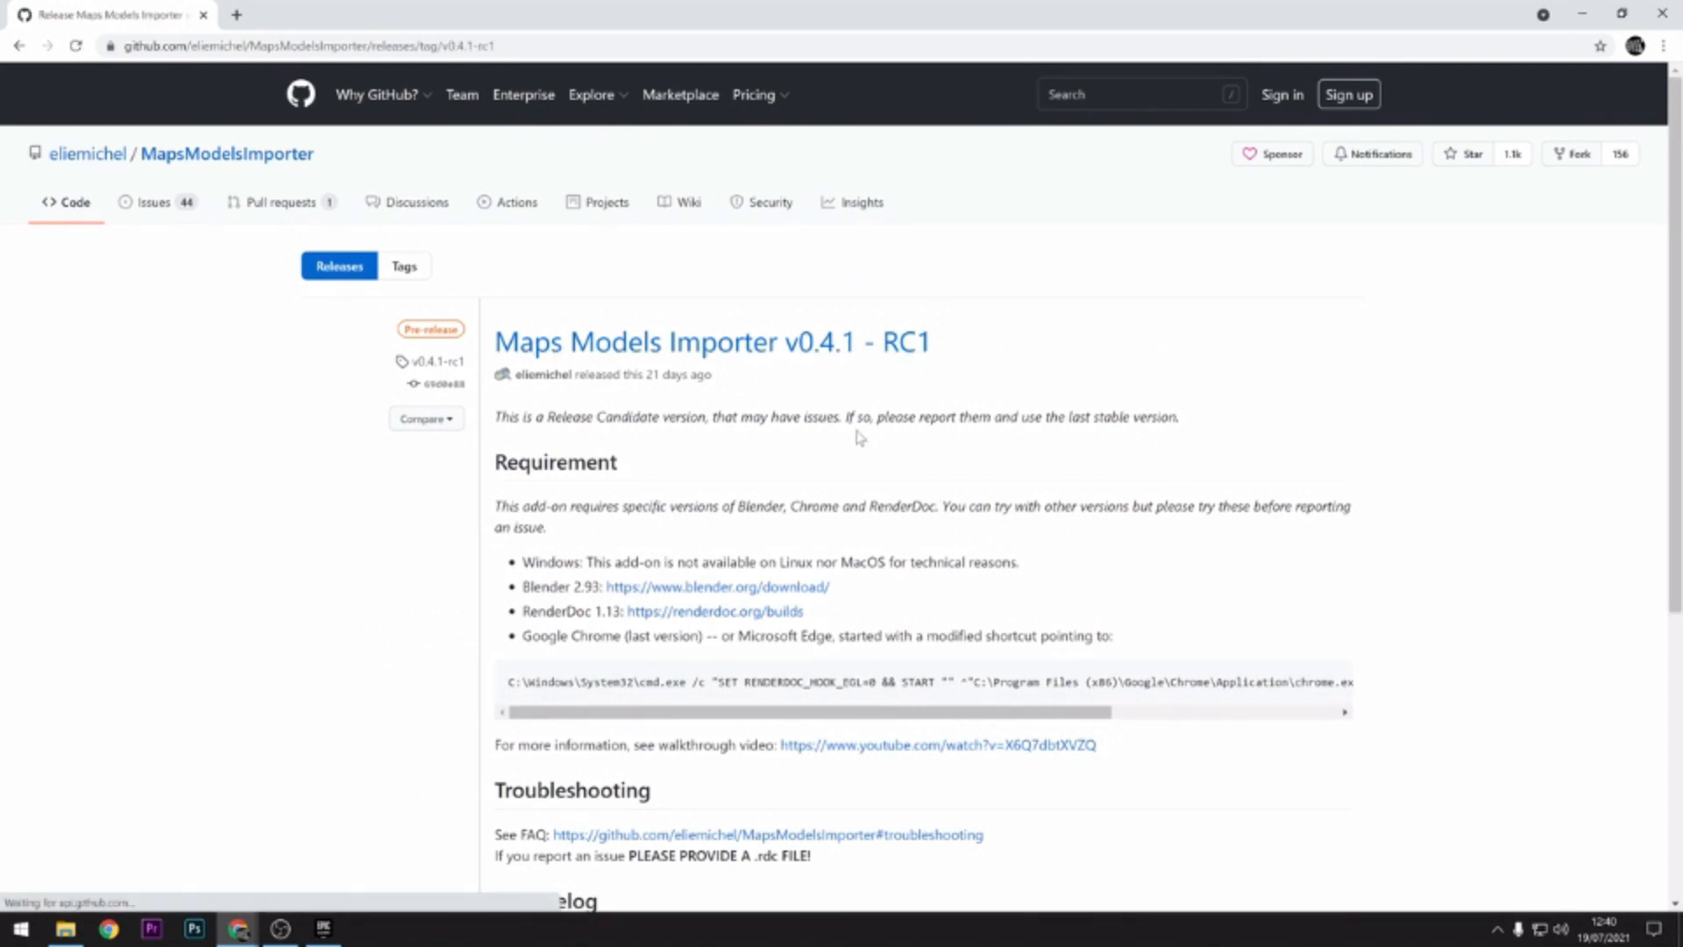
scroll(864, 439, down, 5)
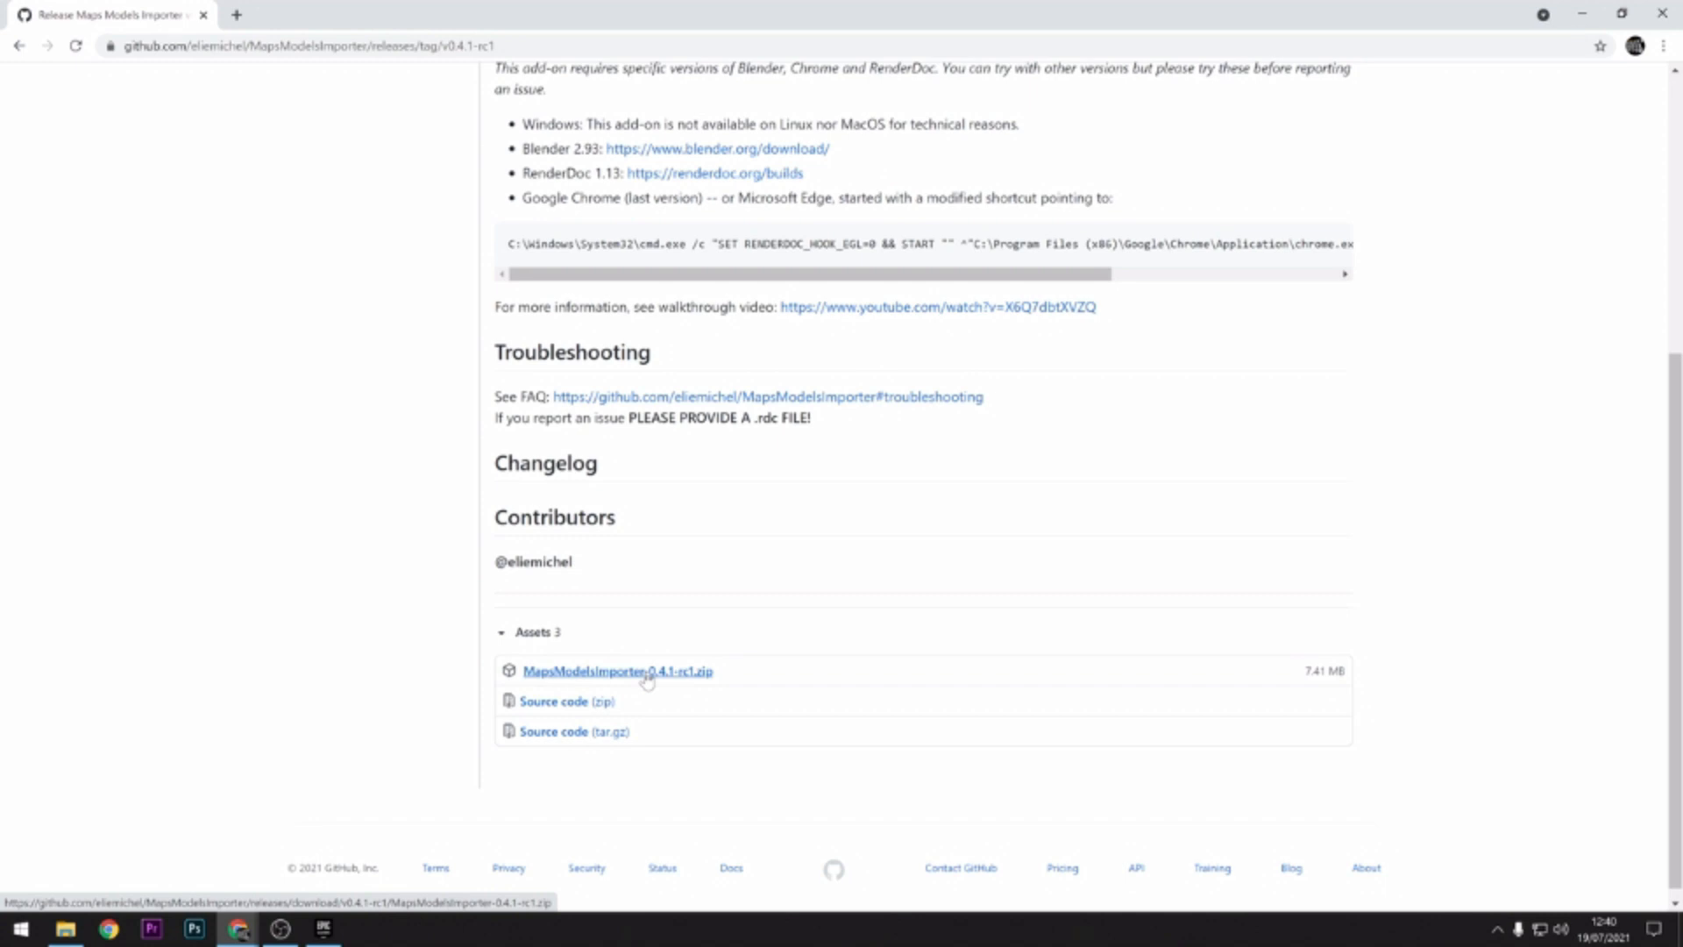
click(646, 675)
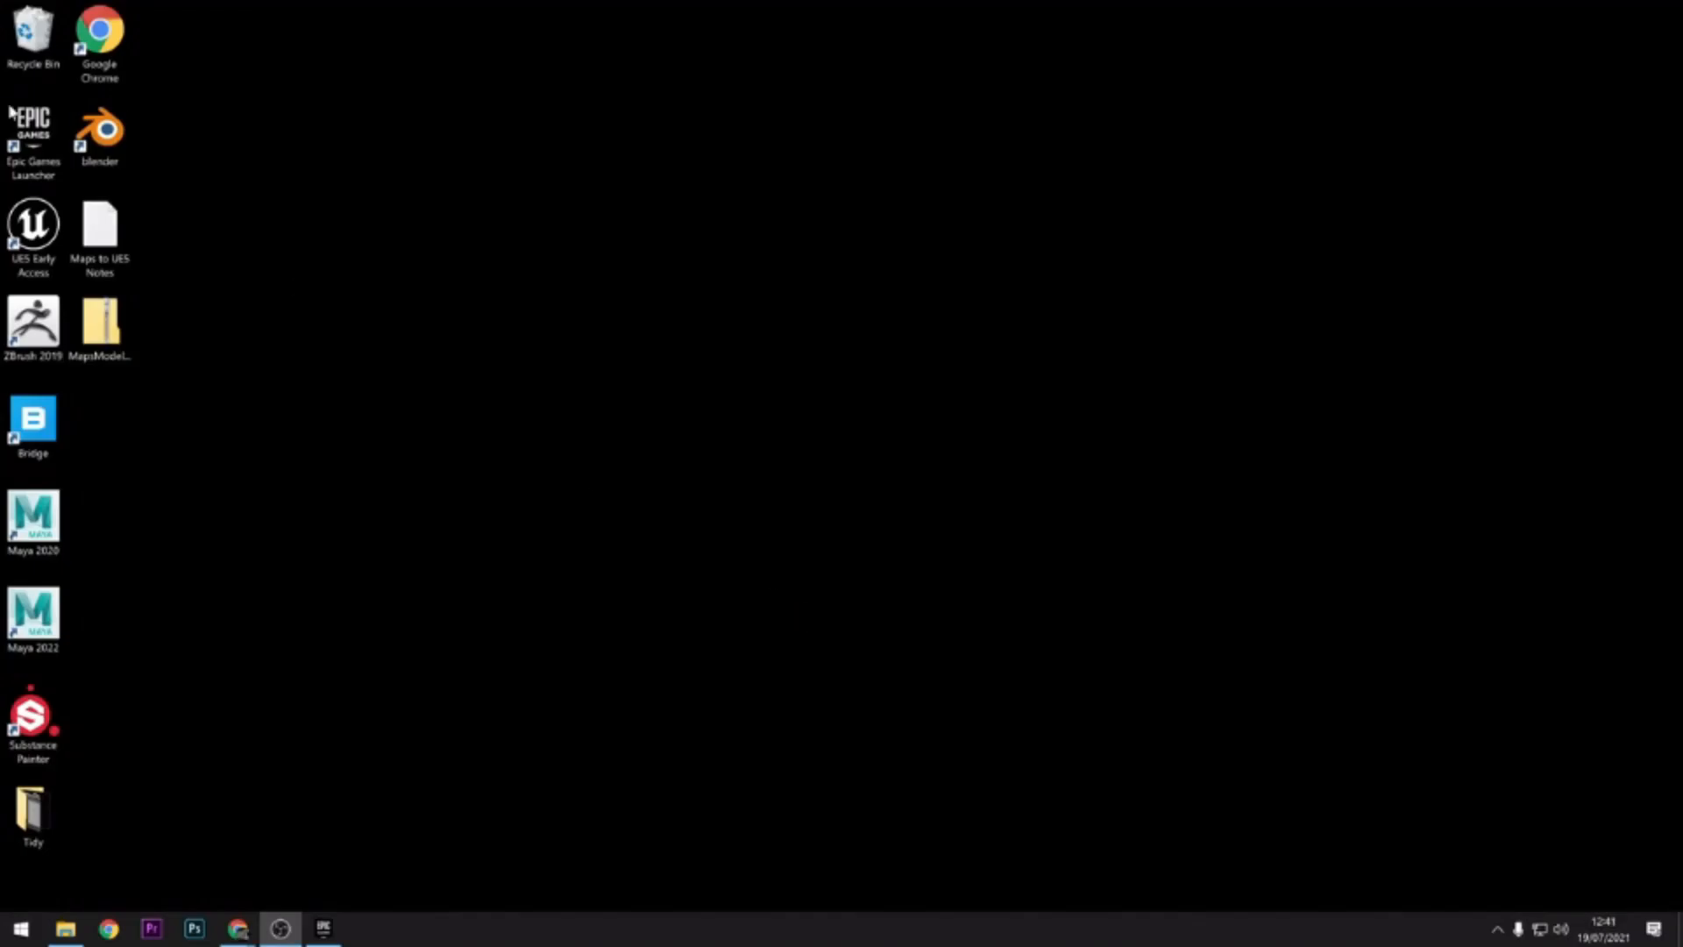
- Launch Blender from the desktop and dismiss its splash screen
double_click(100, 132)
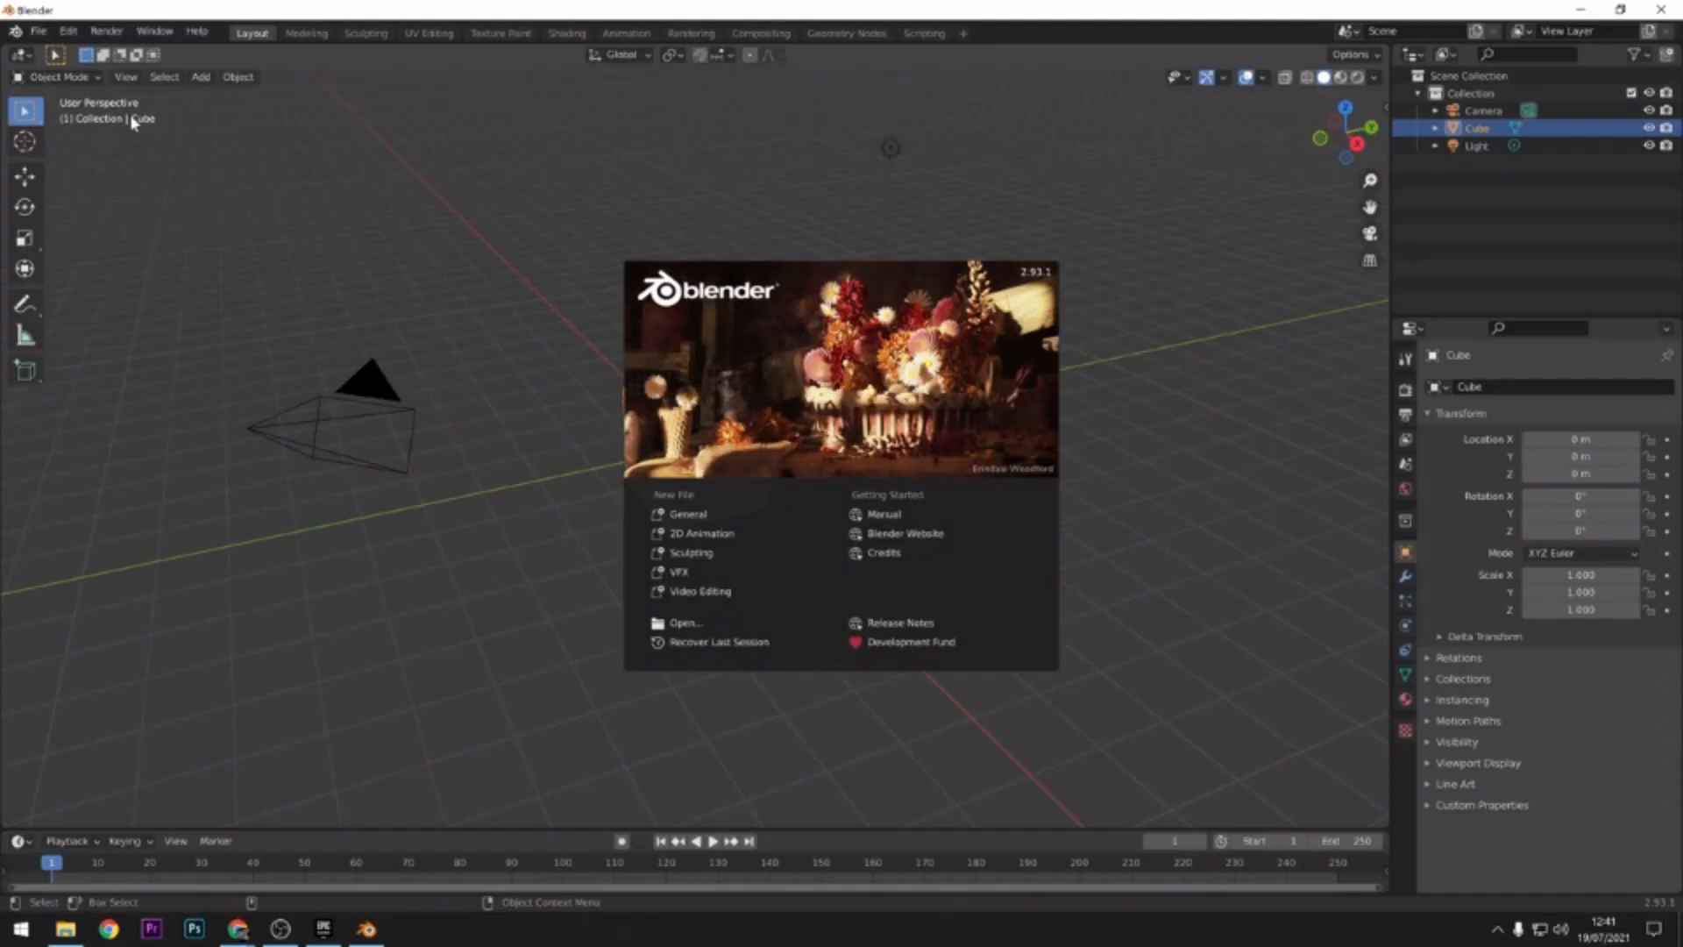
click(529, 217)
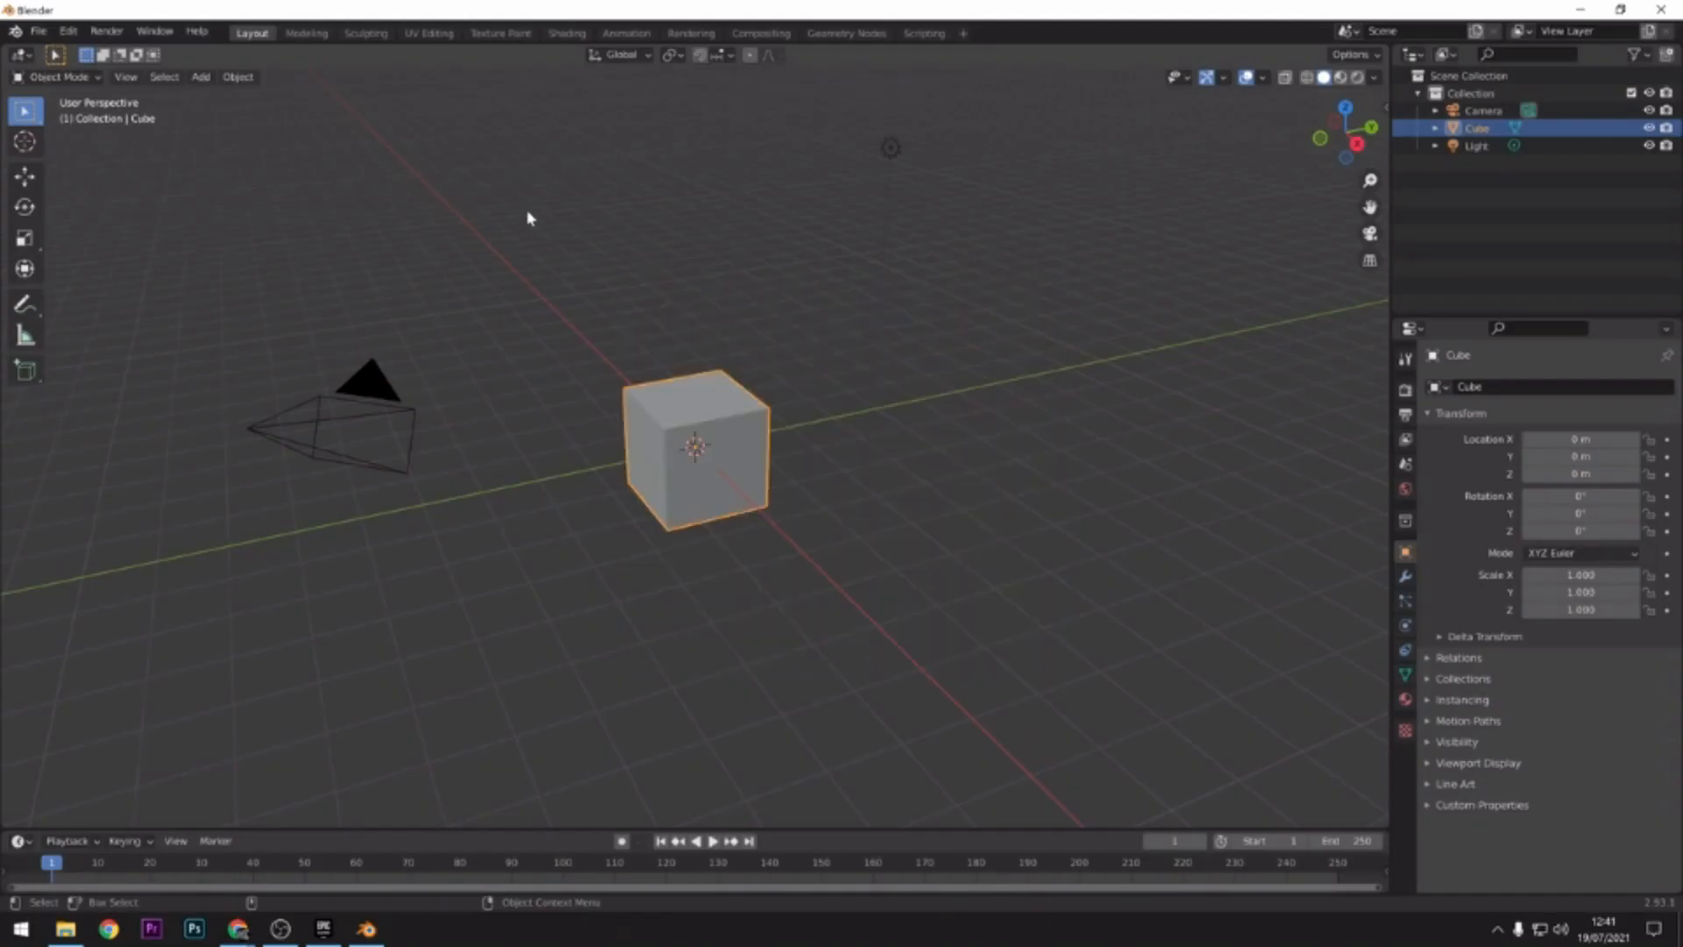
- Install the add-on MapsModelsImporter-0.4.1-rc1.zip from the Desktop folder through the add-on preferences
click(69, 31)
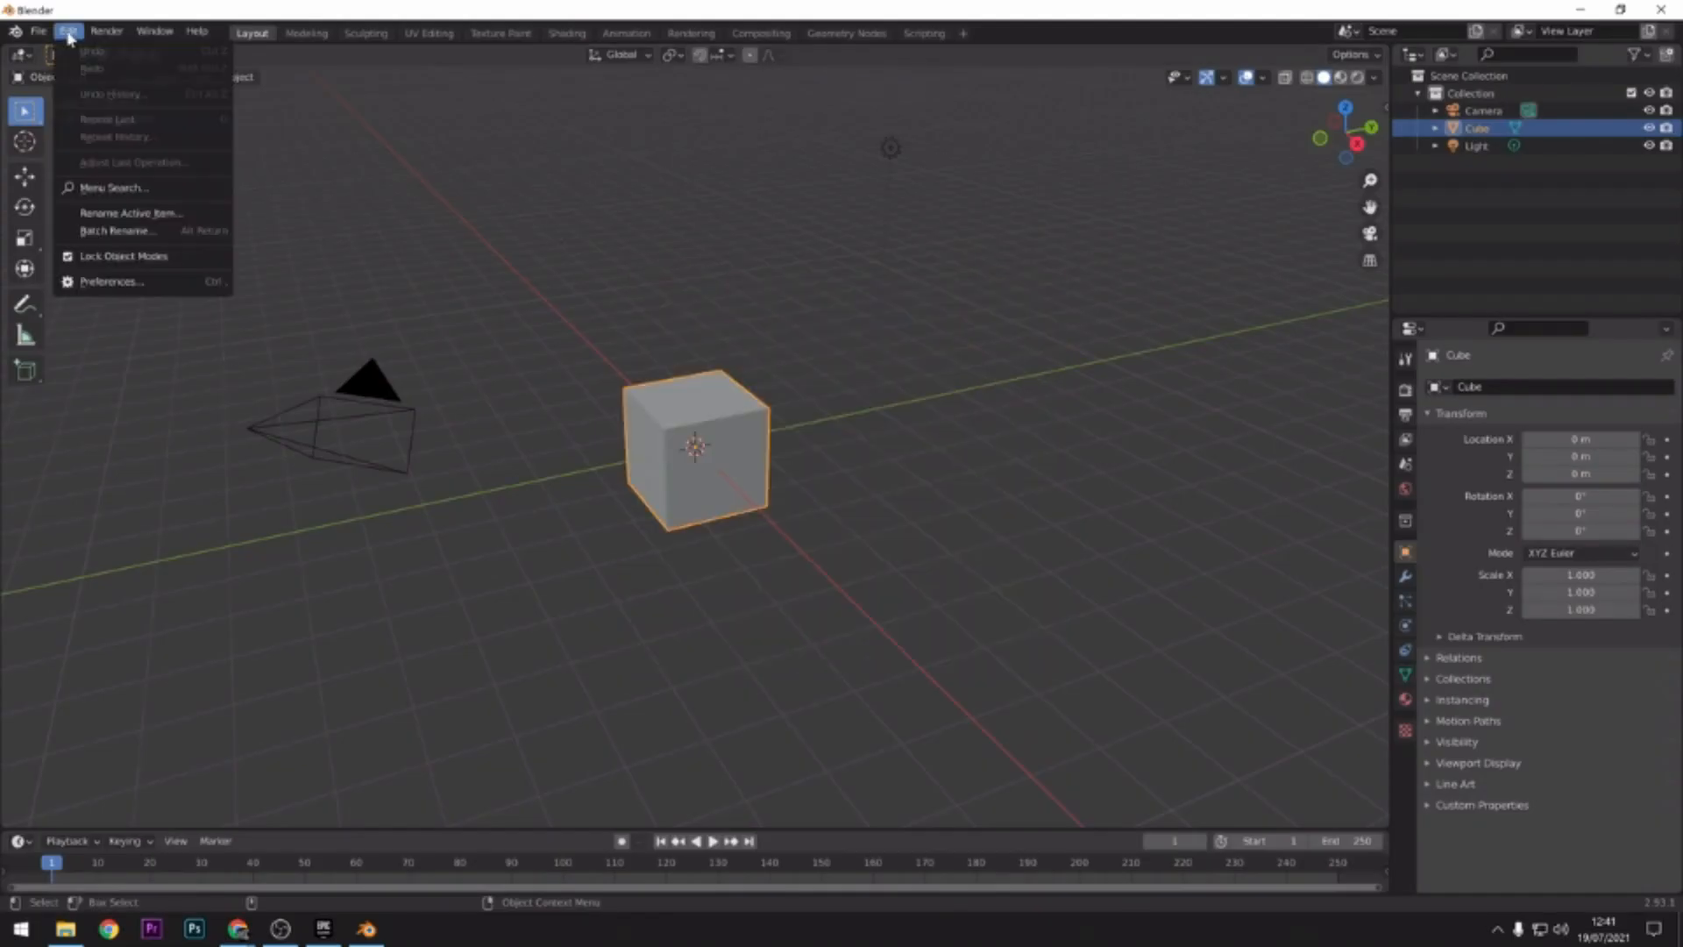
click(128, 282)
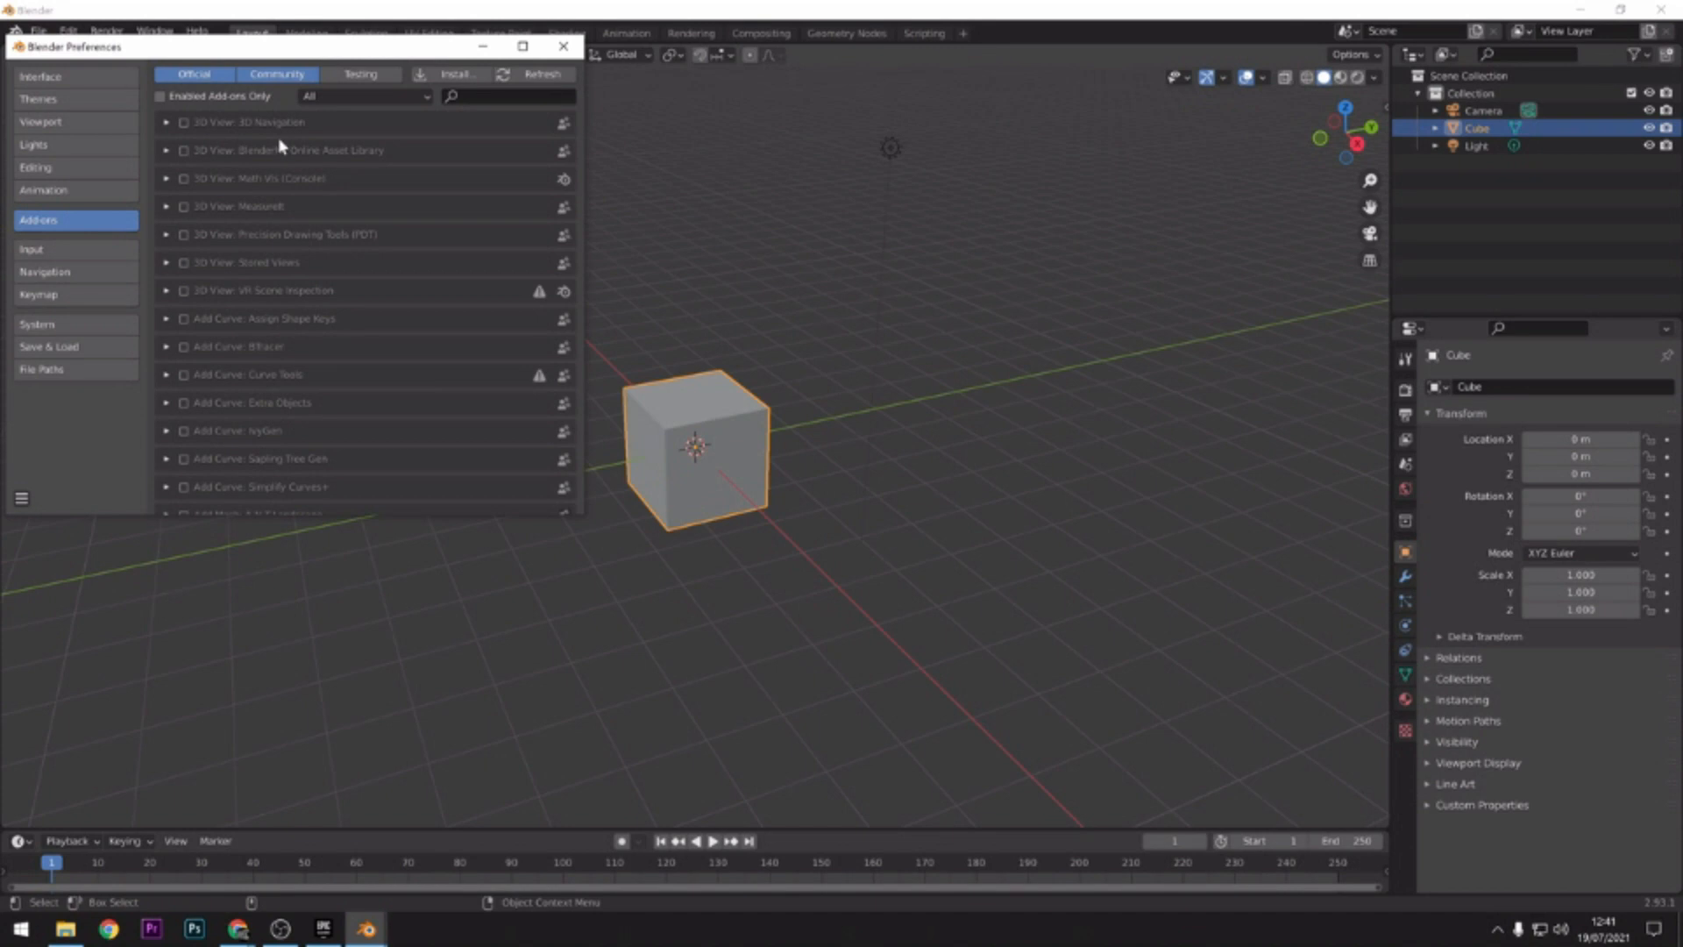
click(454, 74)
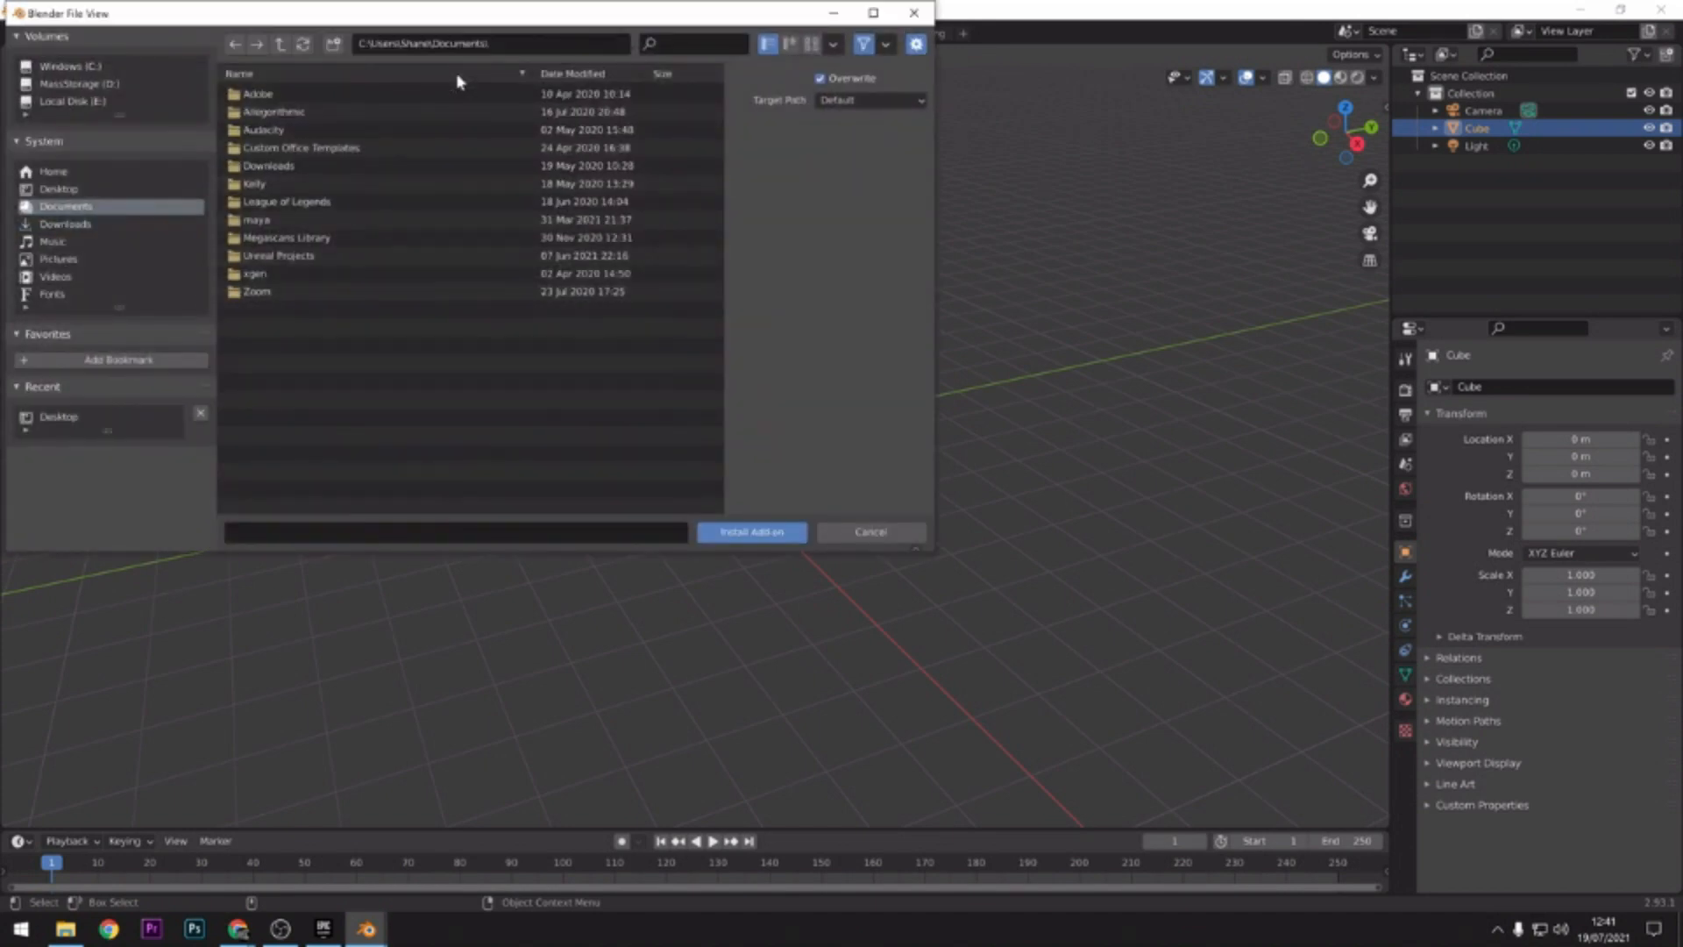
click(39, 192)
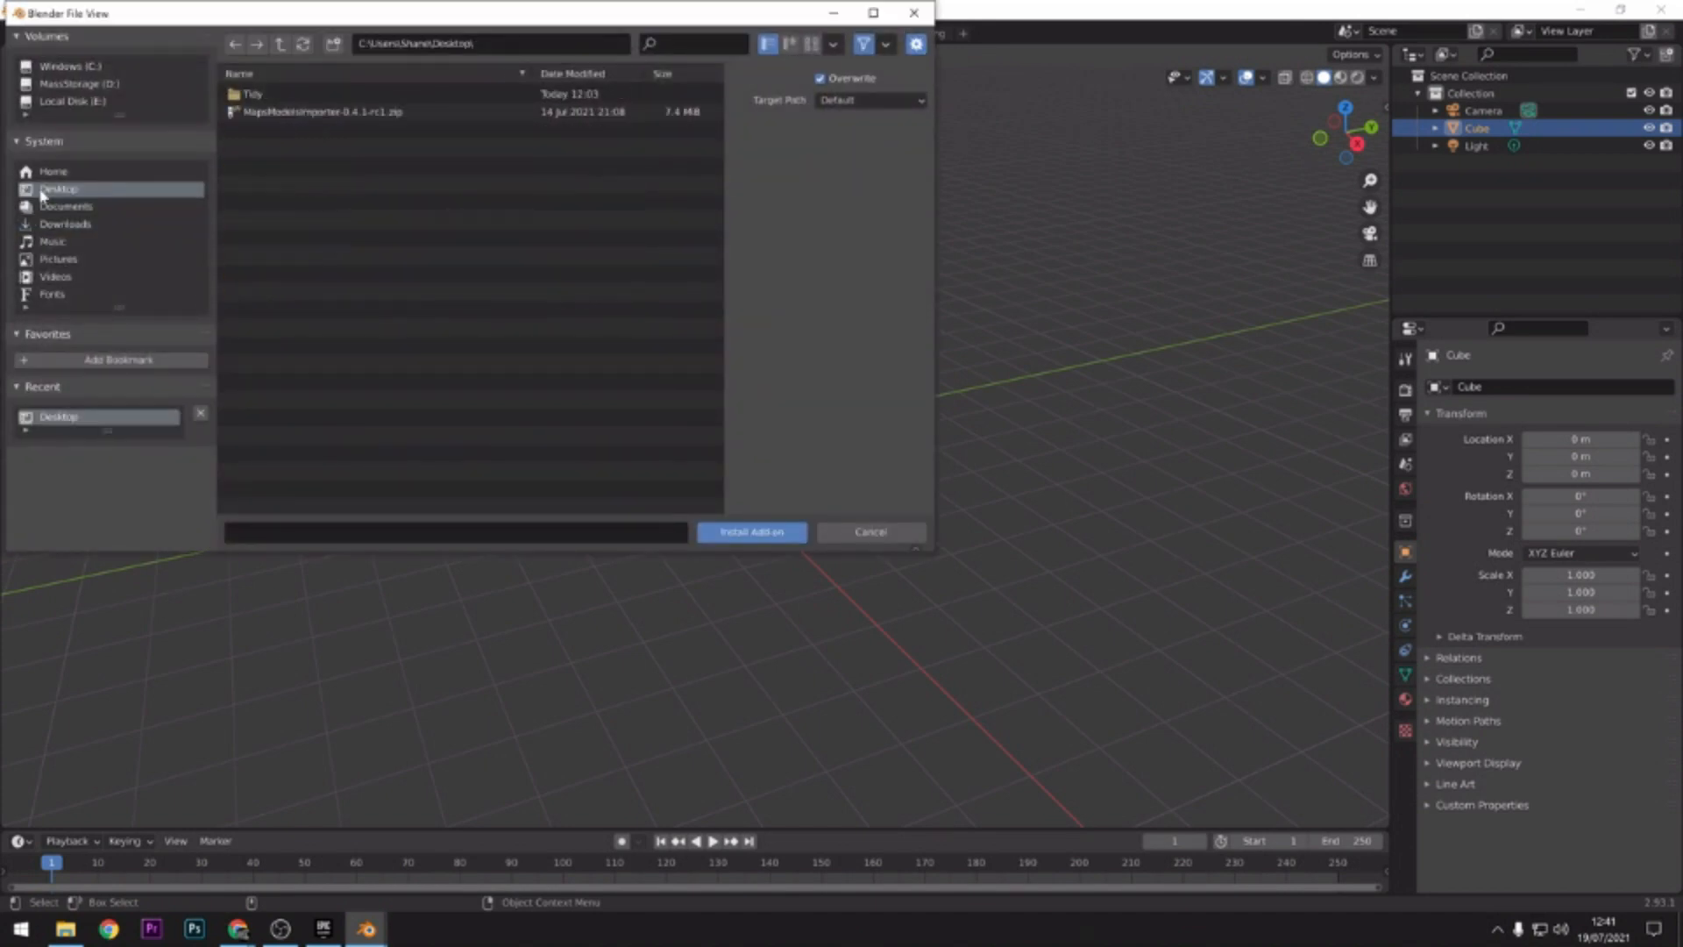
click(319, 113)
click(752, 531)
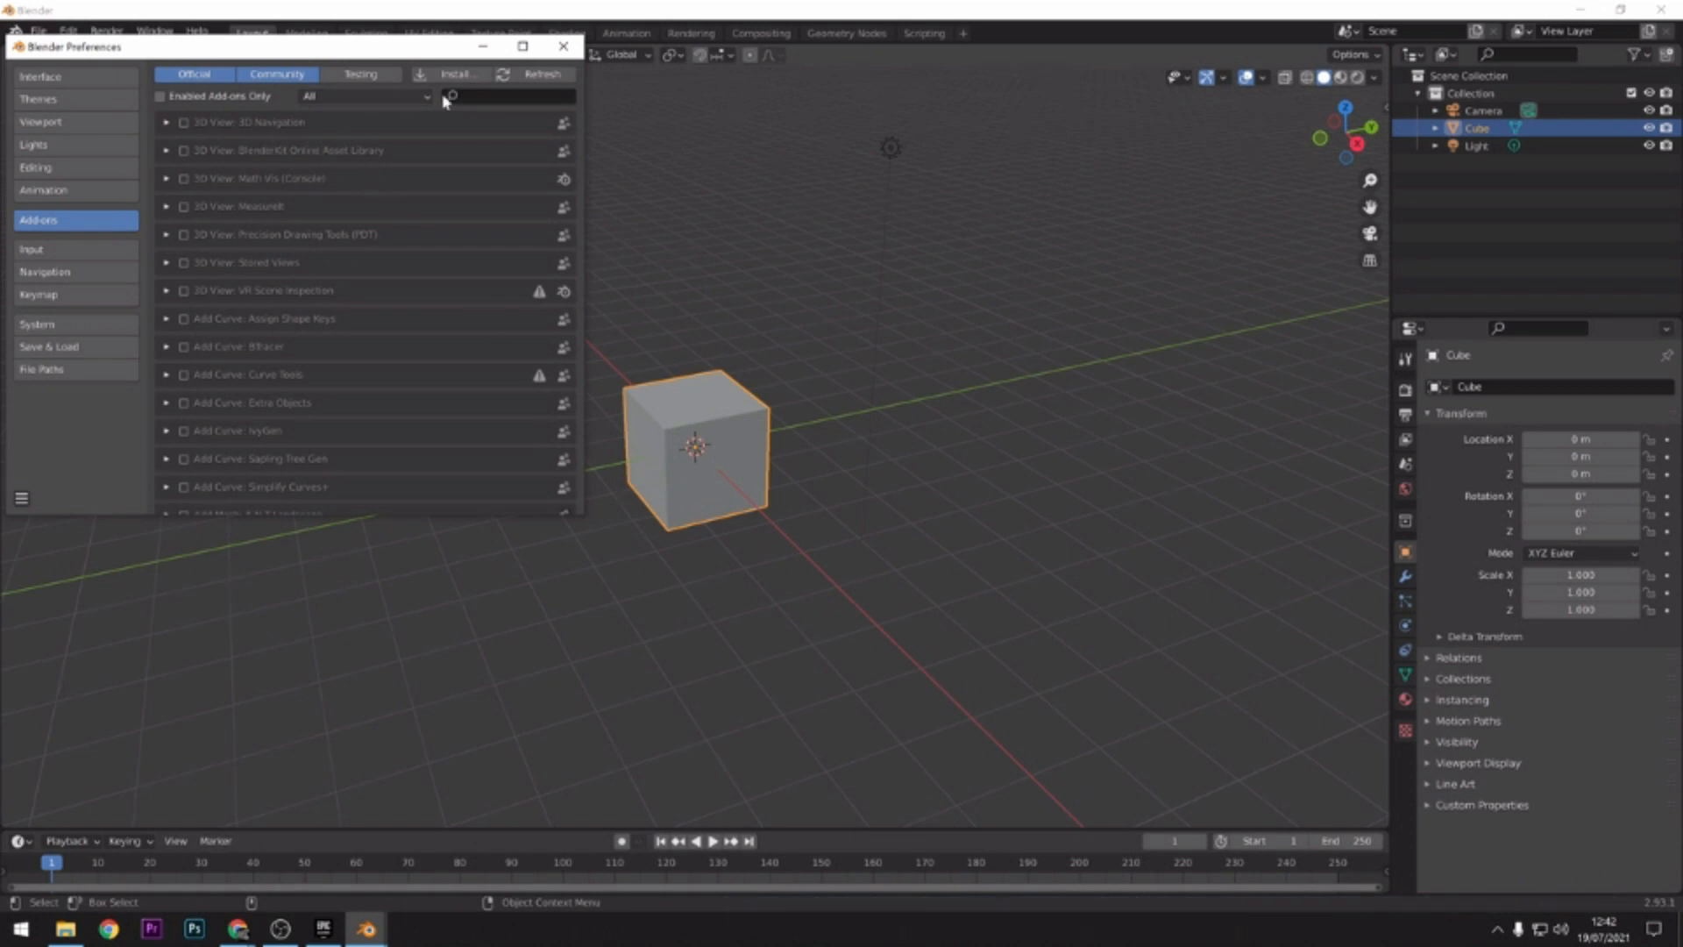
- Search the add-ons for "models" to check that Maps Models Importer is enabled, and close the preferences
click(496, 99)
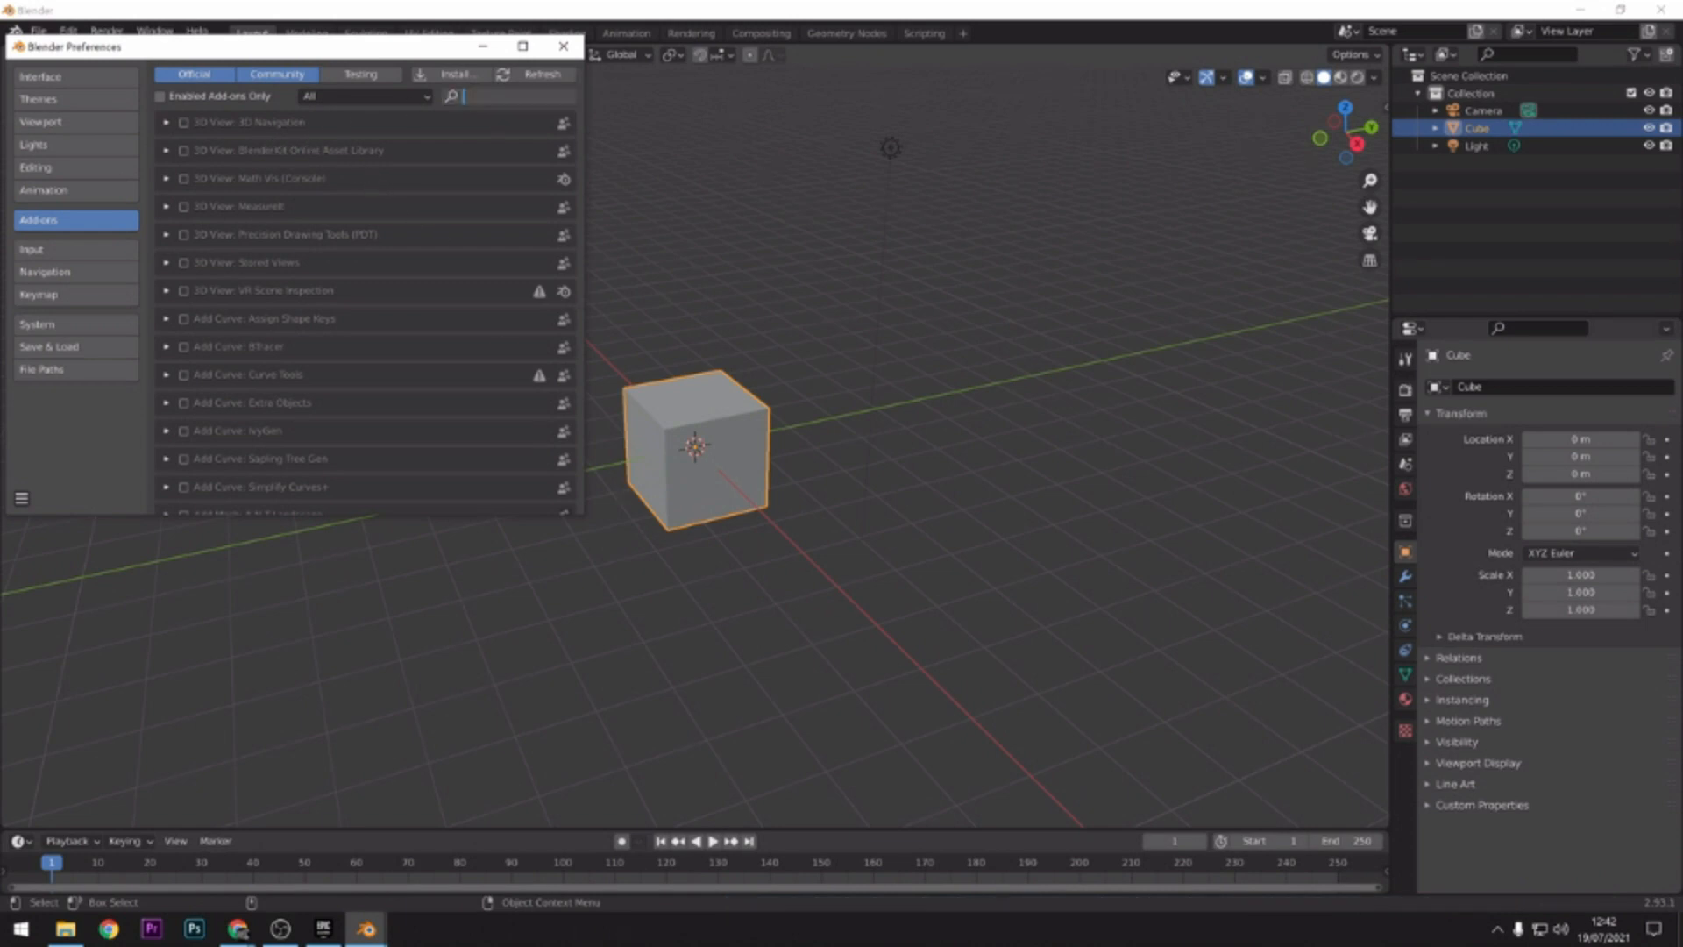
text(models)
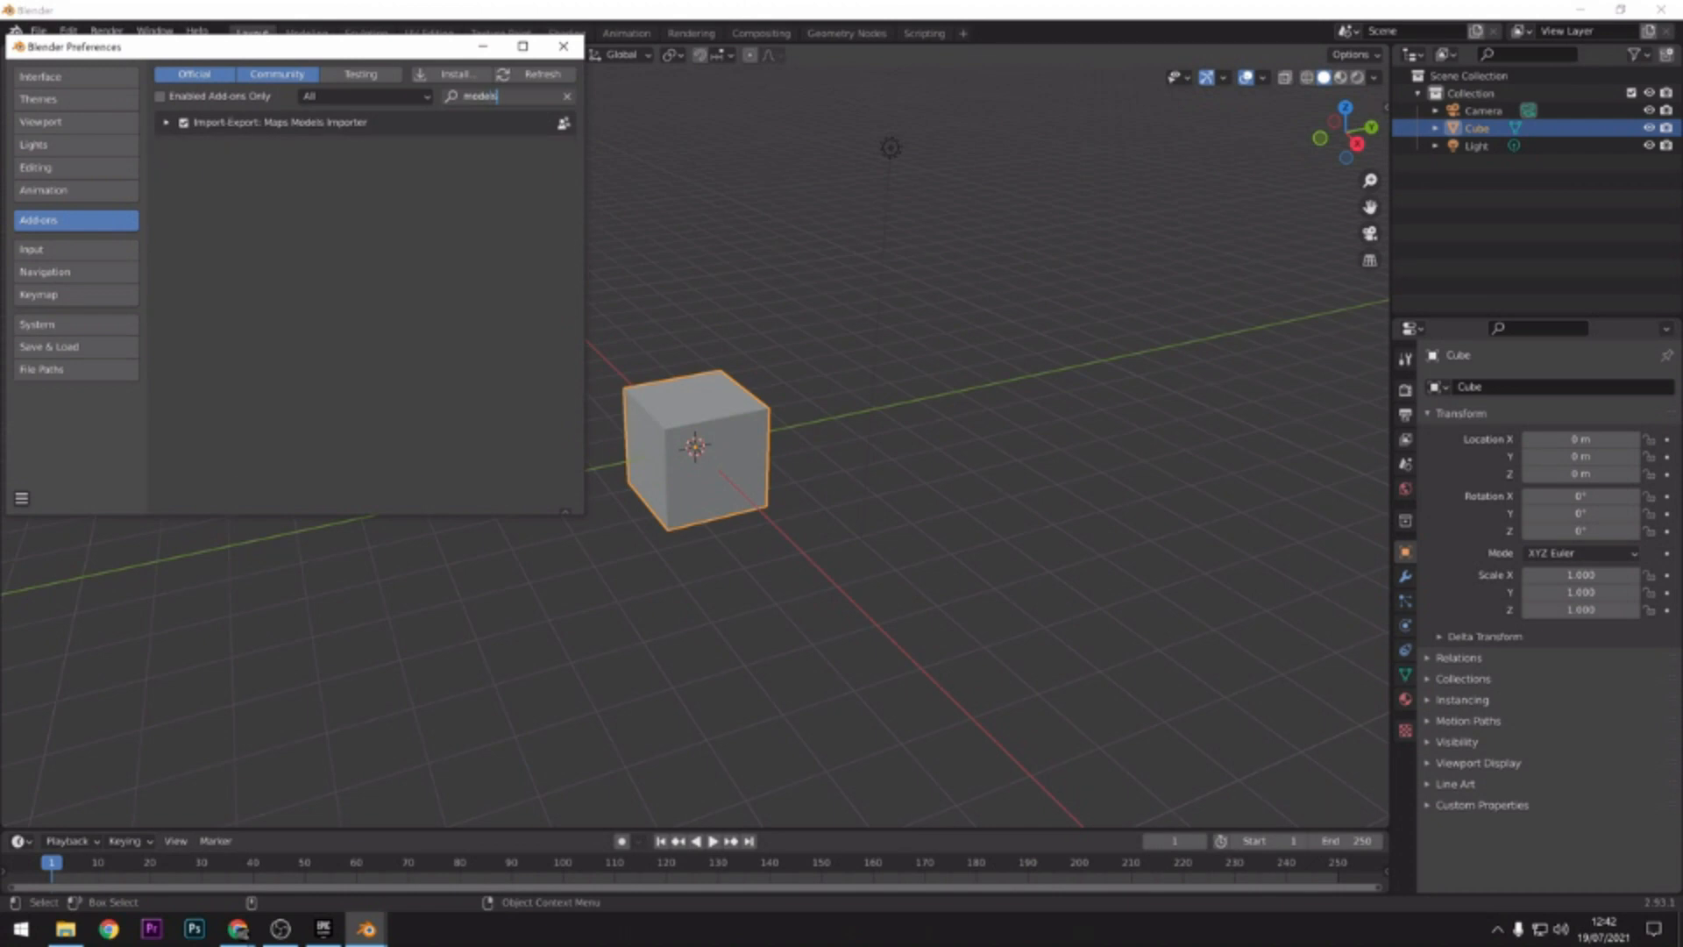
key(Return)
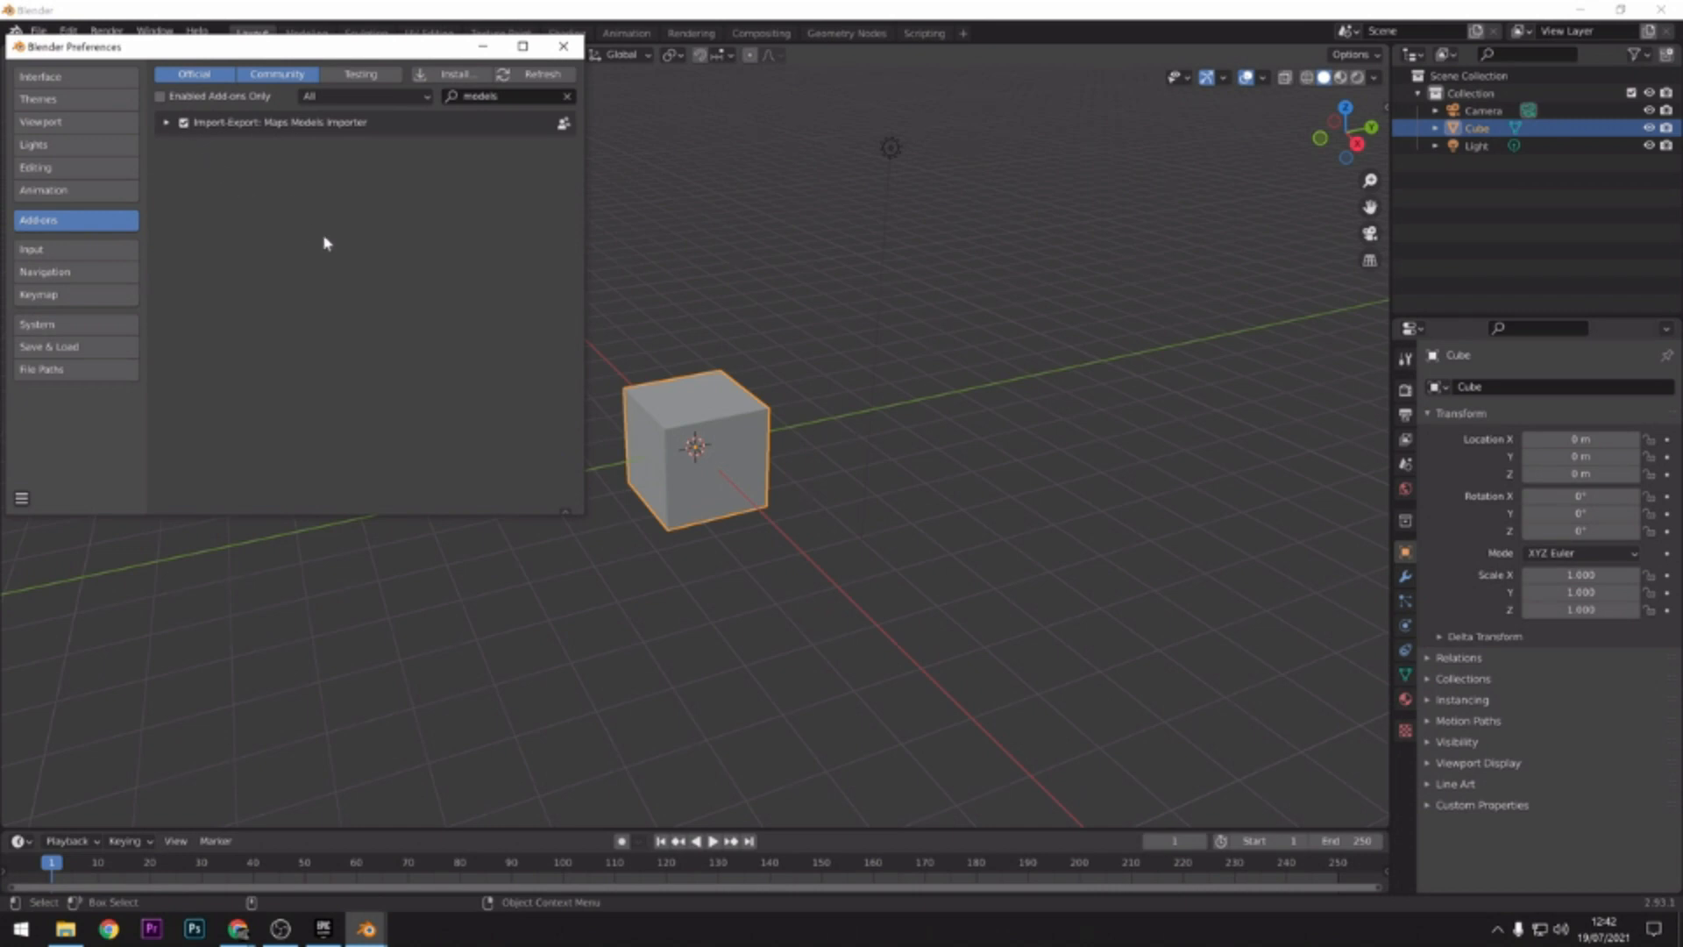
click(562, 47)
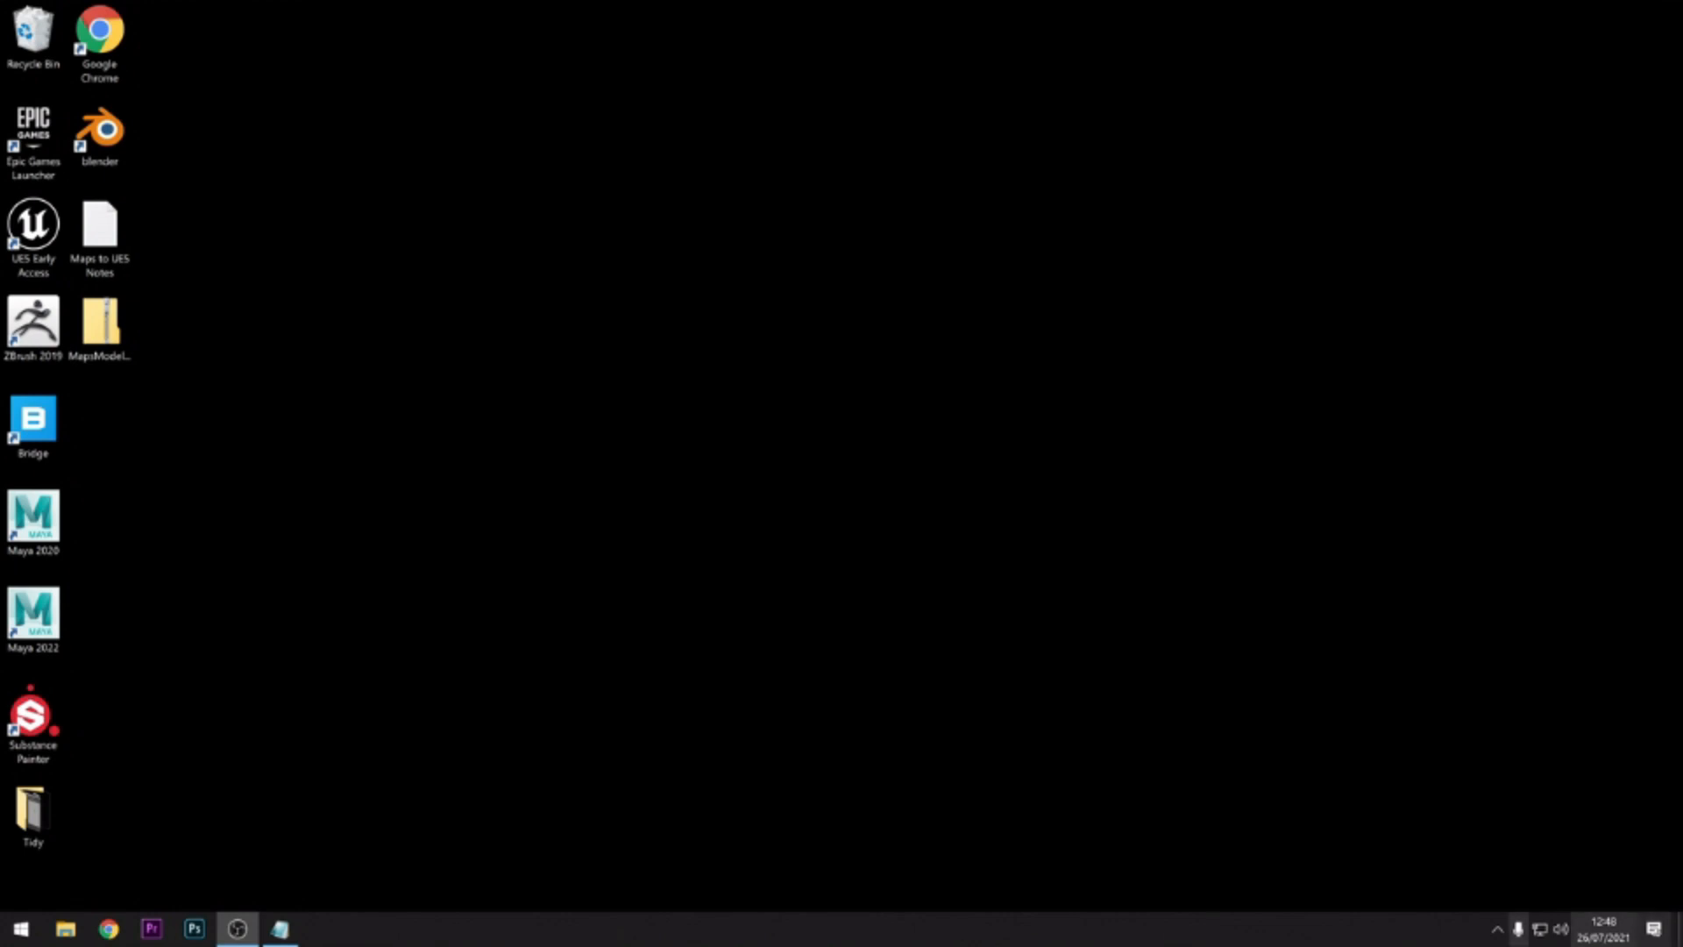
- Launch RenderDoc, dismiss its update notice without installing the update, and minimize the window
click(19, 928)
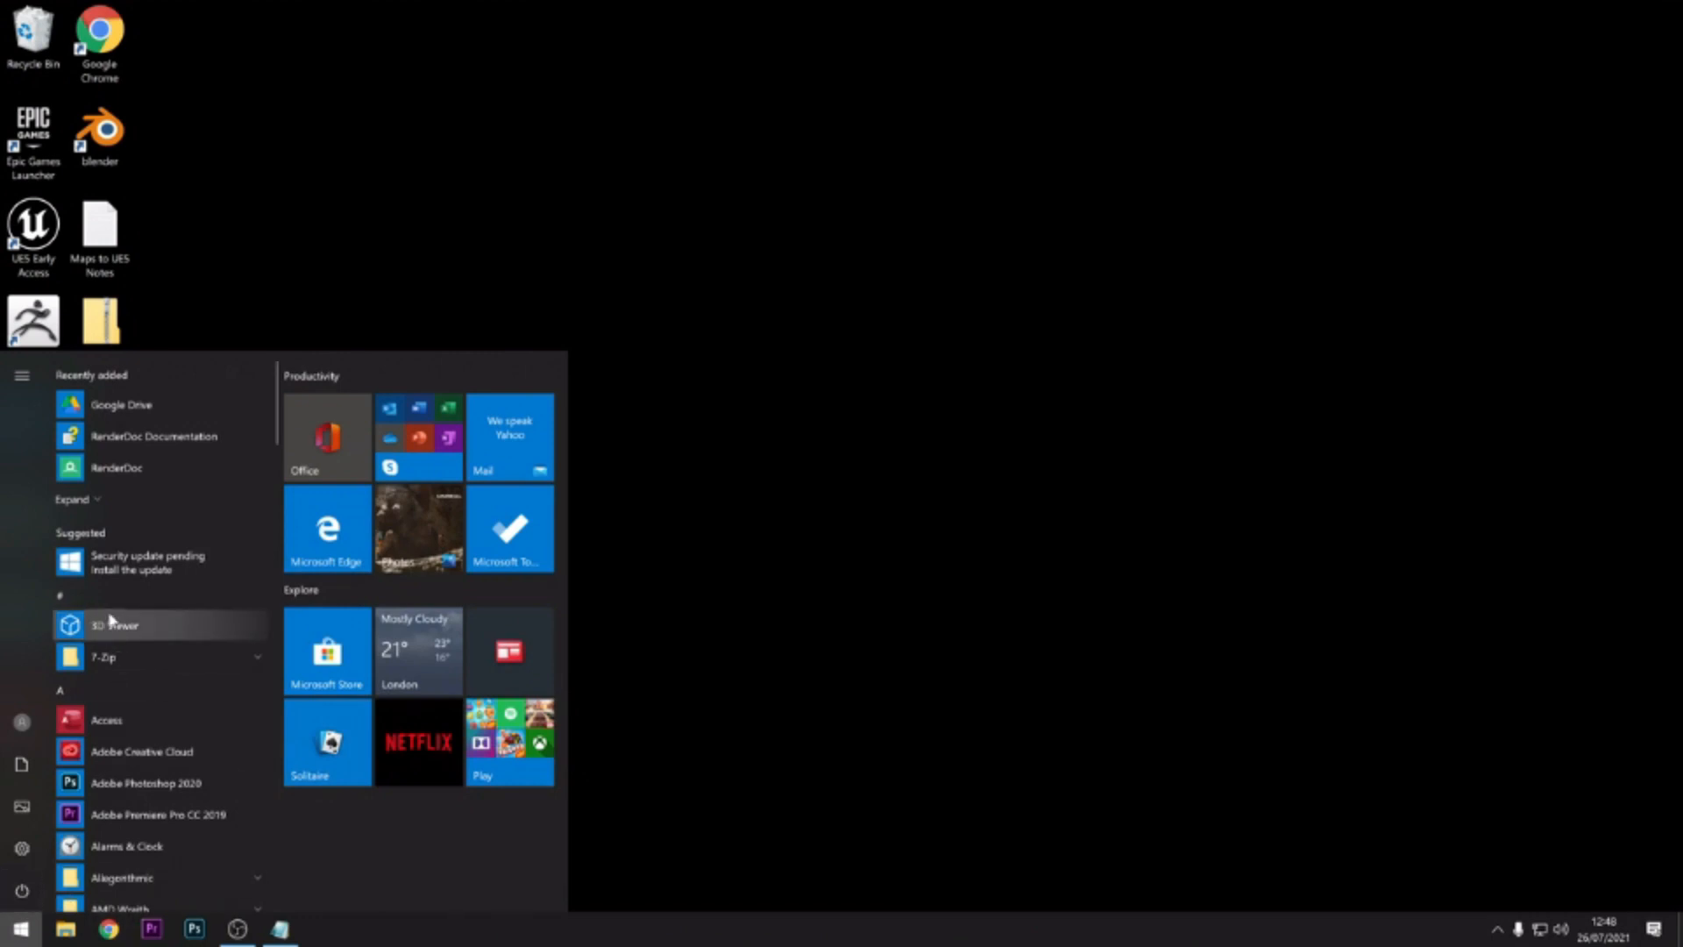
click(138, 469)
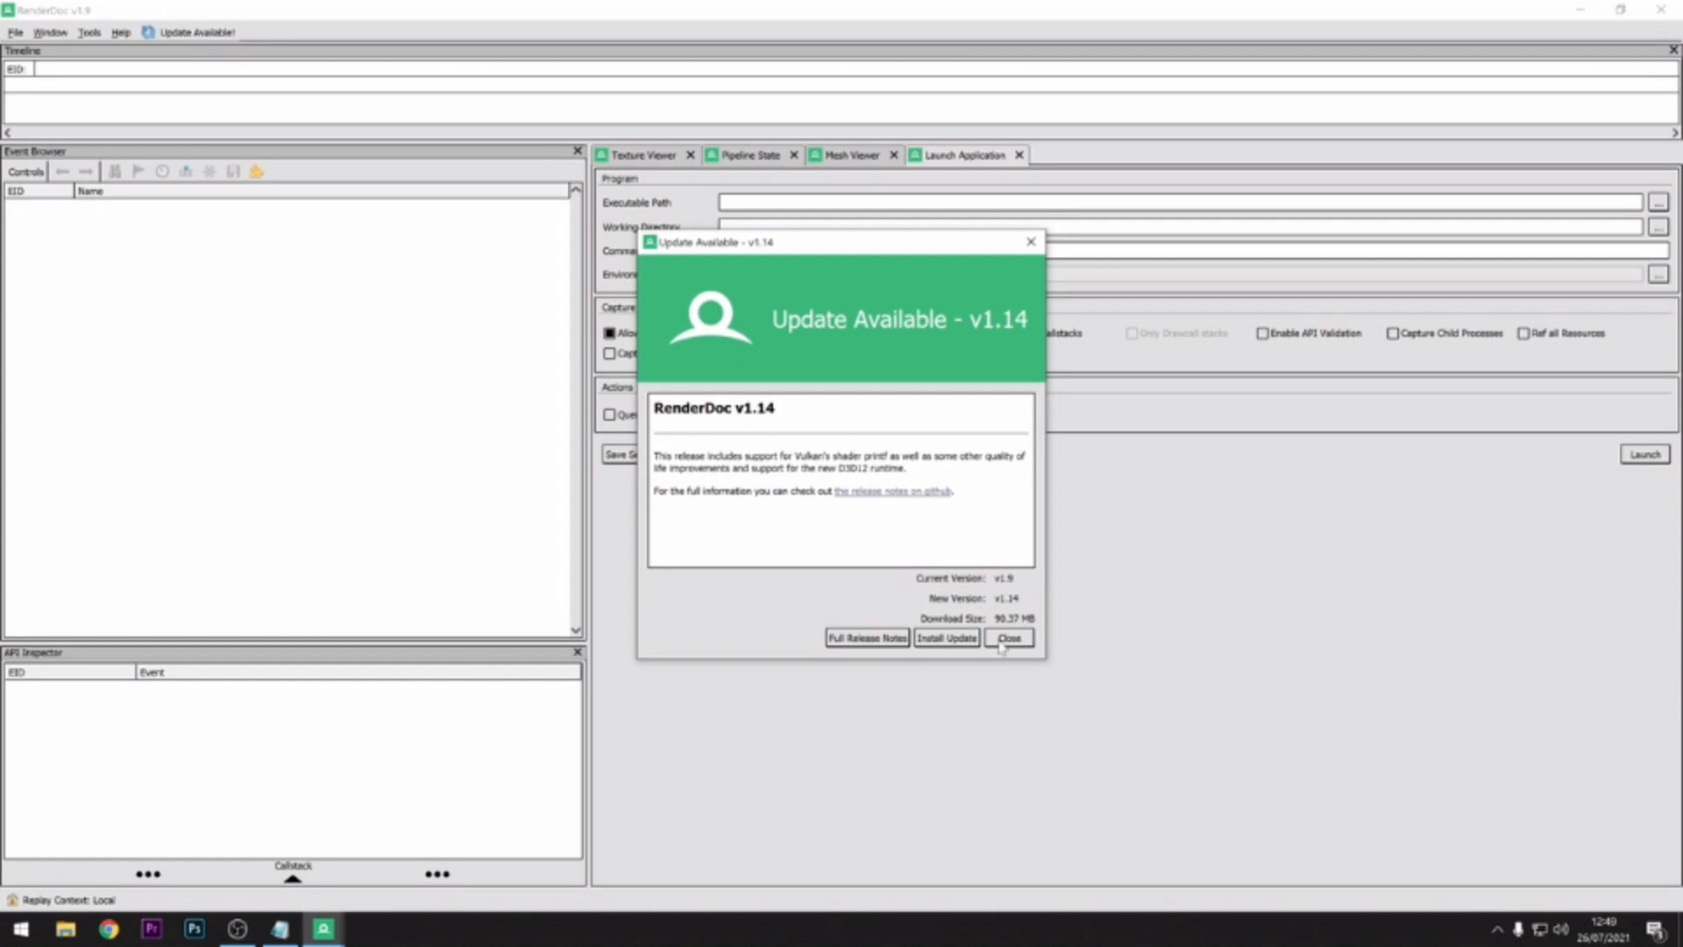
click(1008, 639)
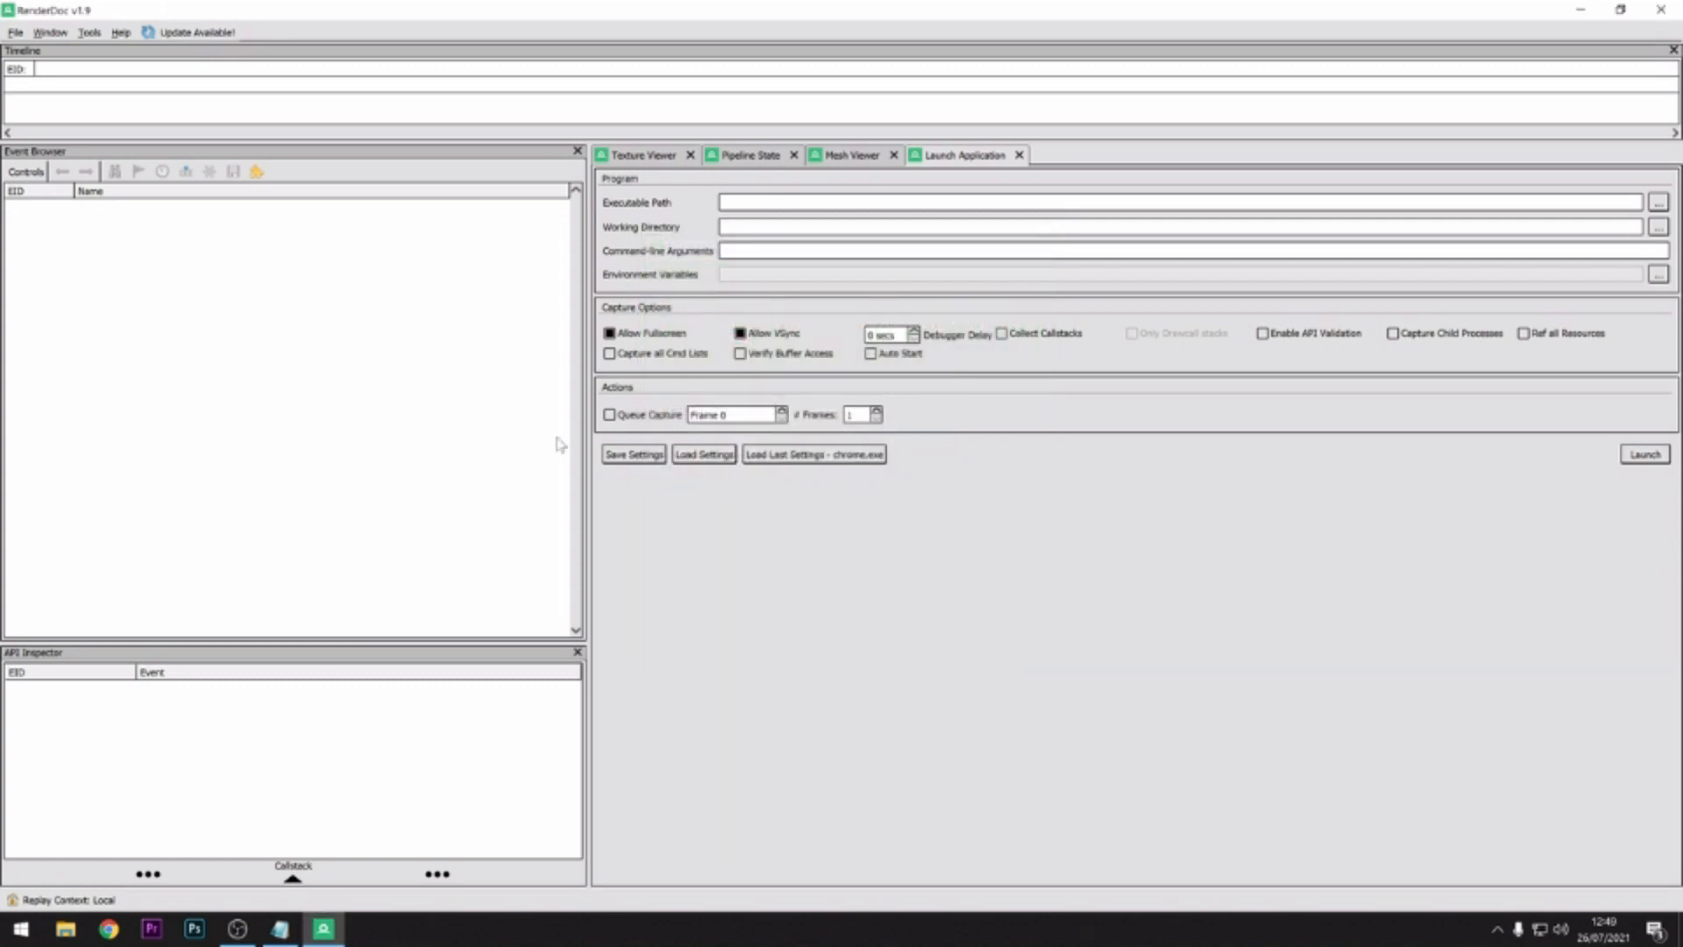
click(1584, 12)
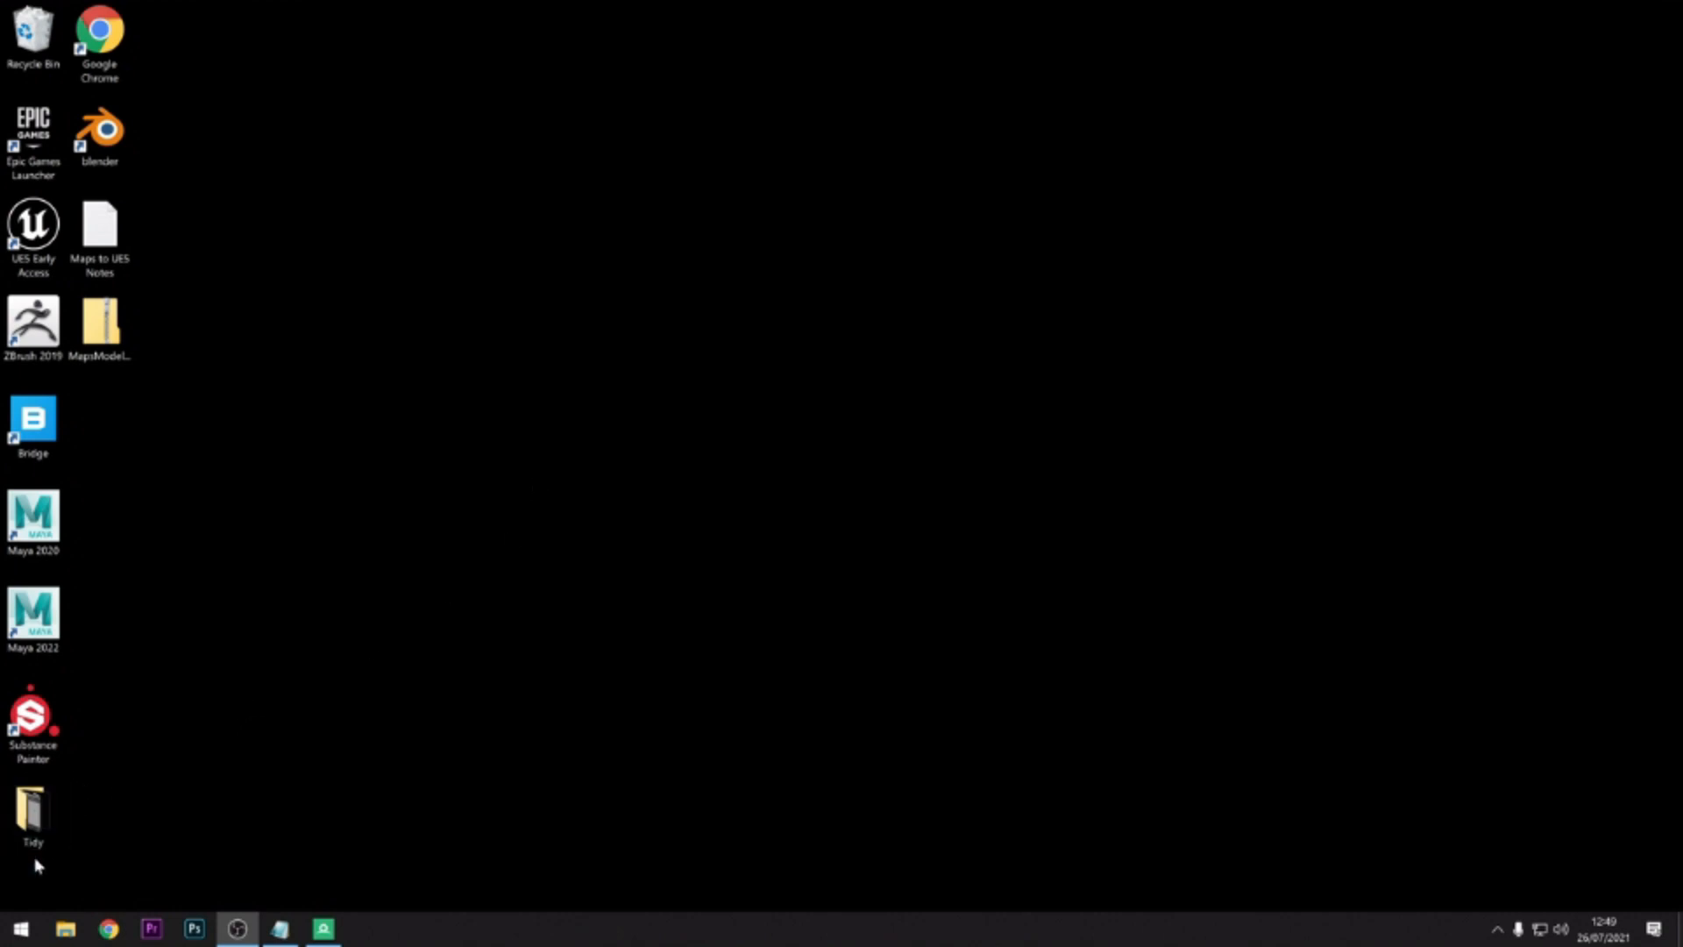
- Open Command Prompt and run set RENDERDOC_HOOK_EGL=0
click(11, 935)
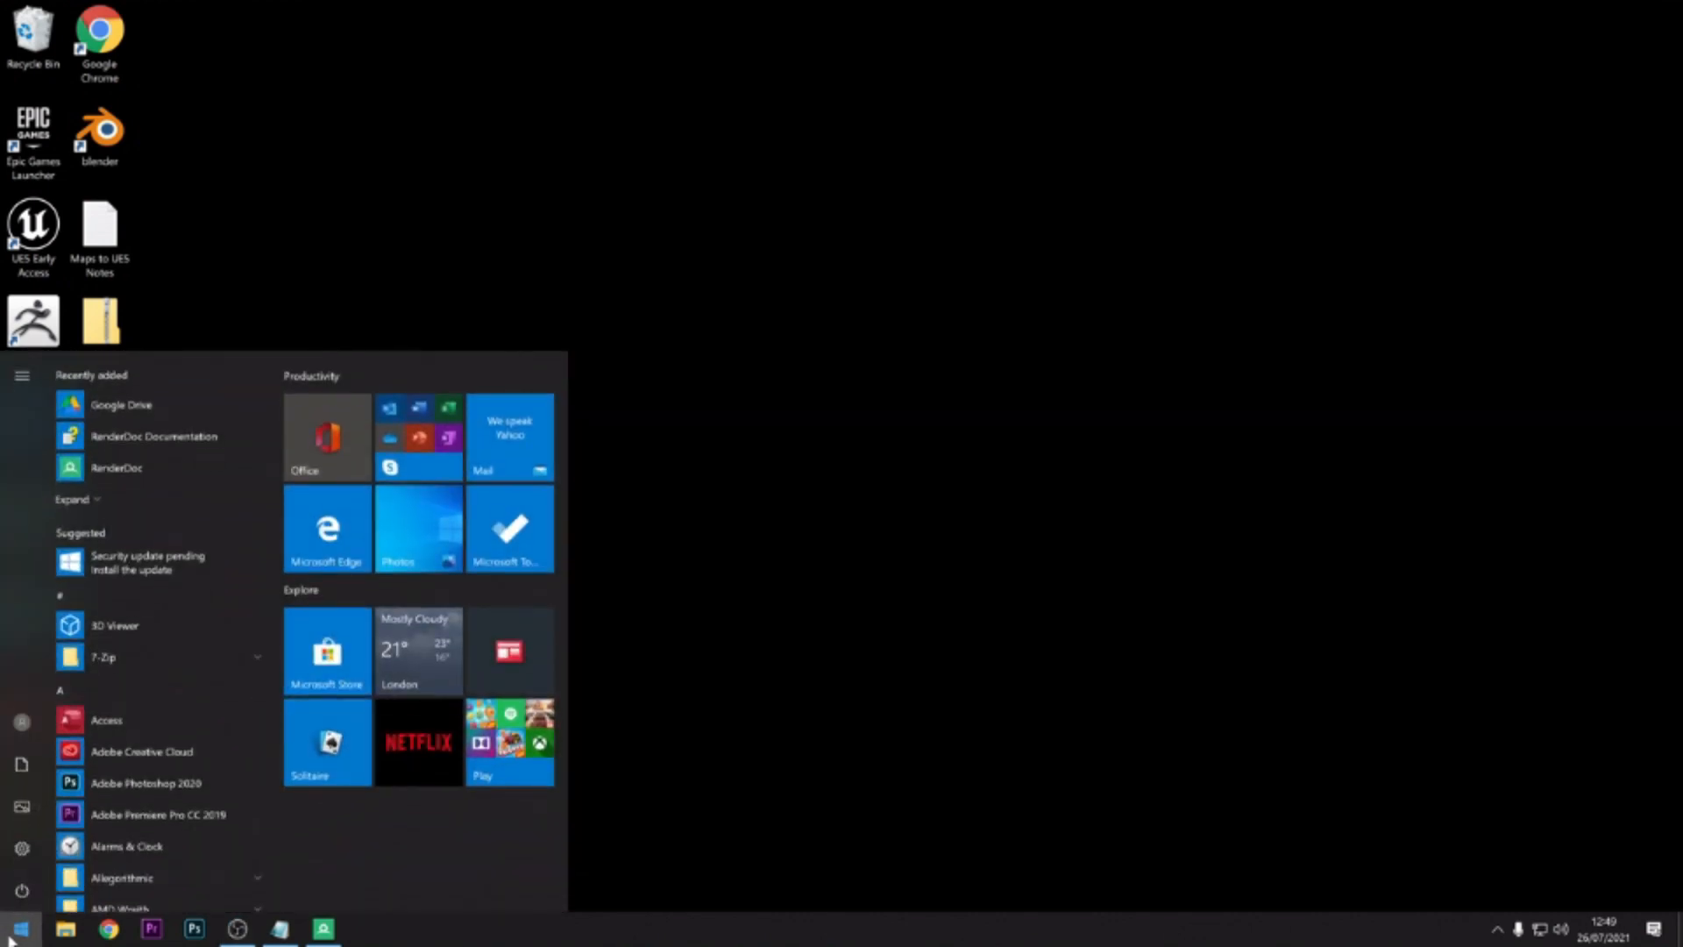
text(cmd)
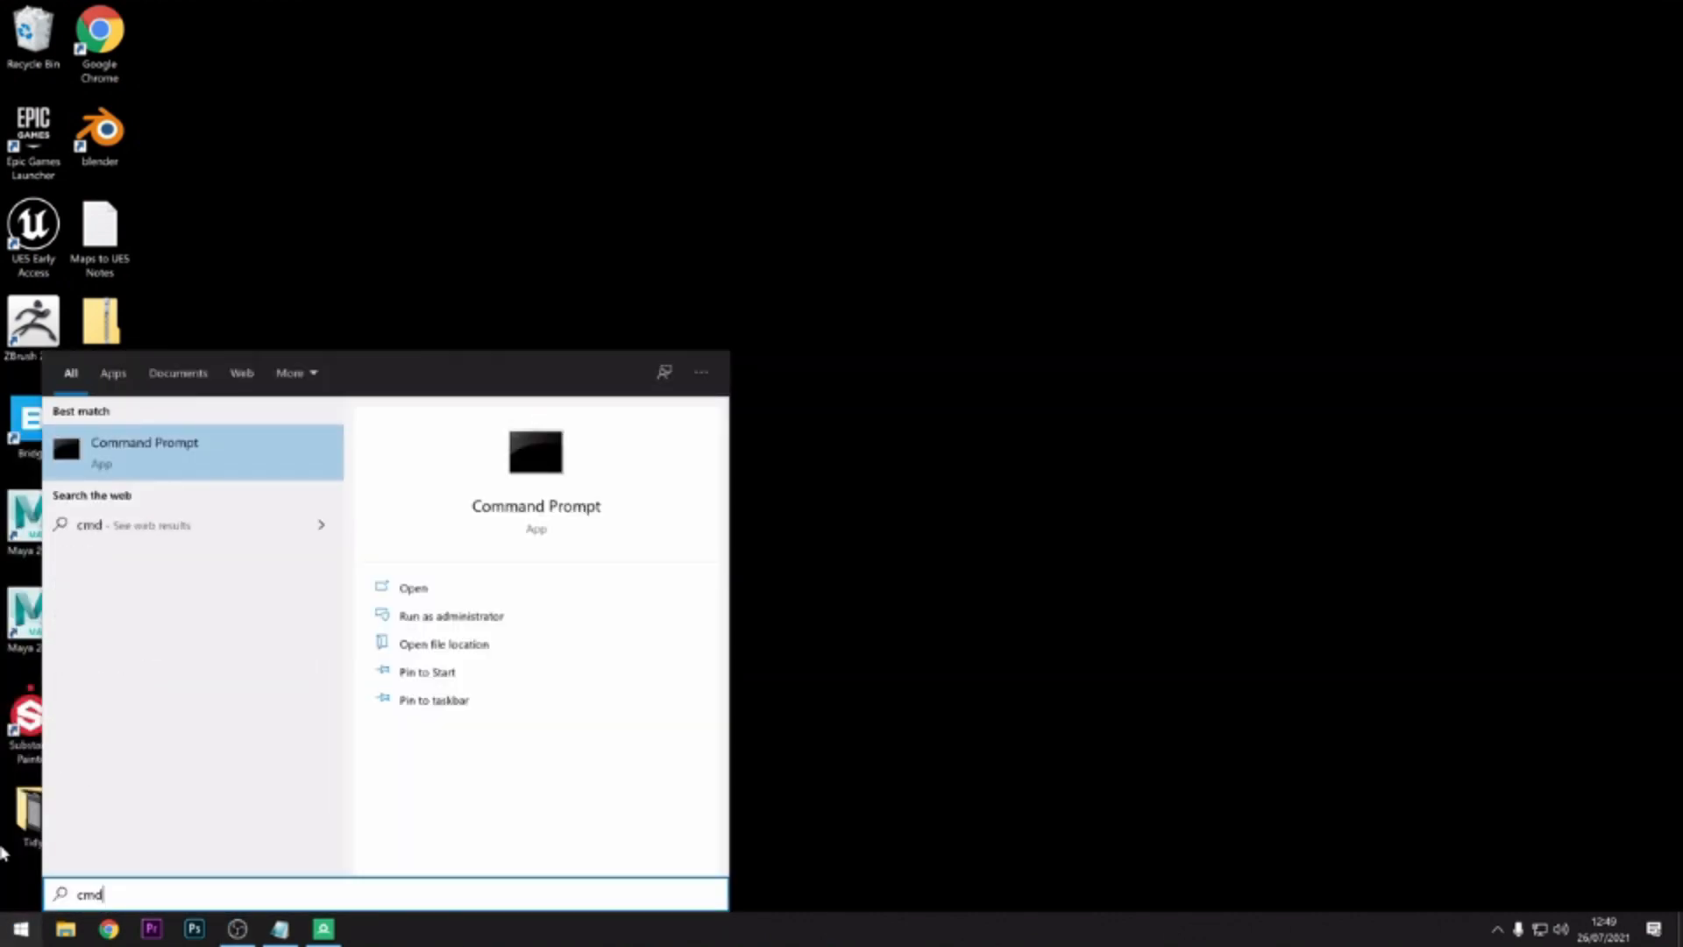
click(112, 445)
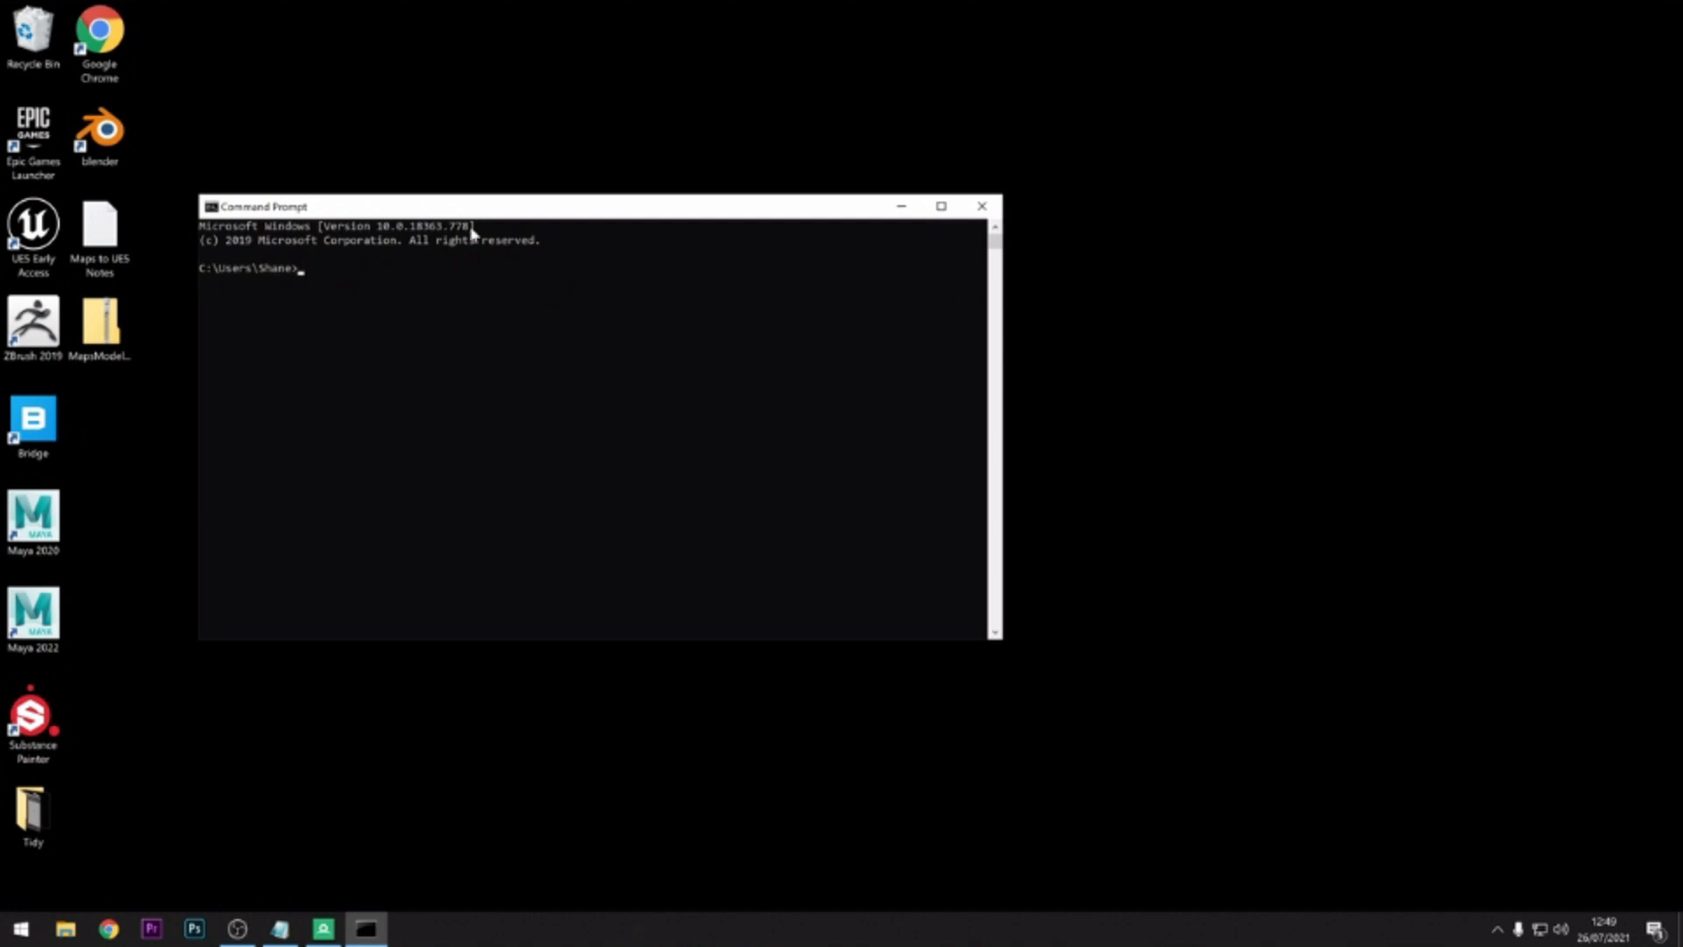
drag(524, 210, 755, 194)
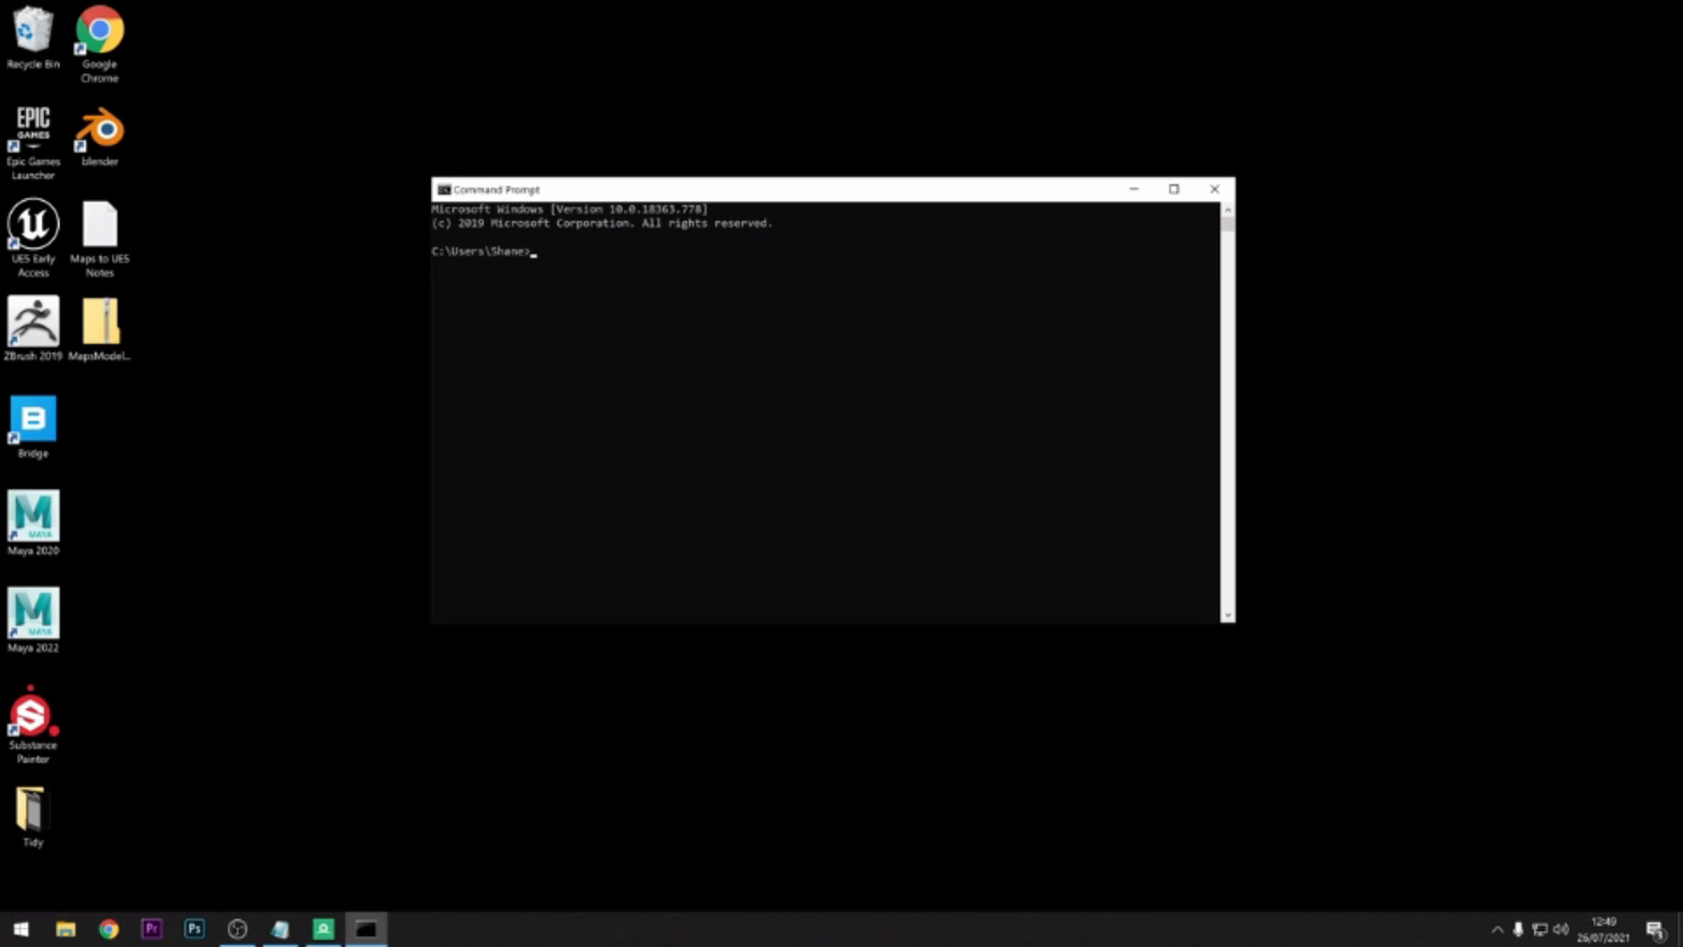
key(alt+Tab)
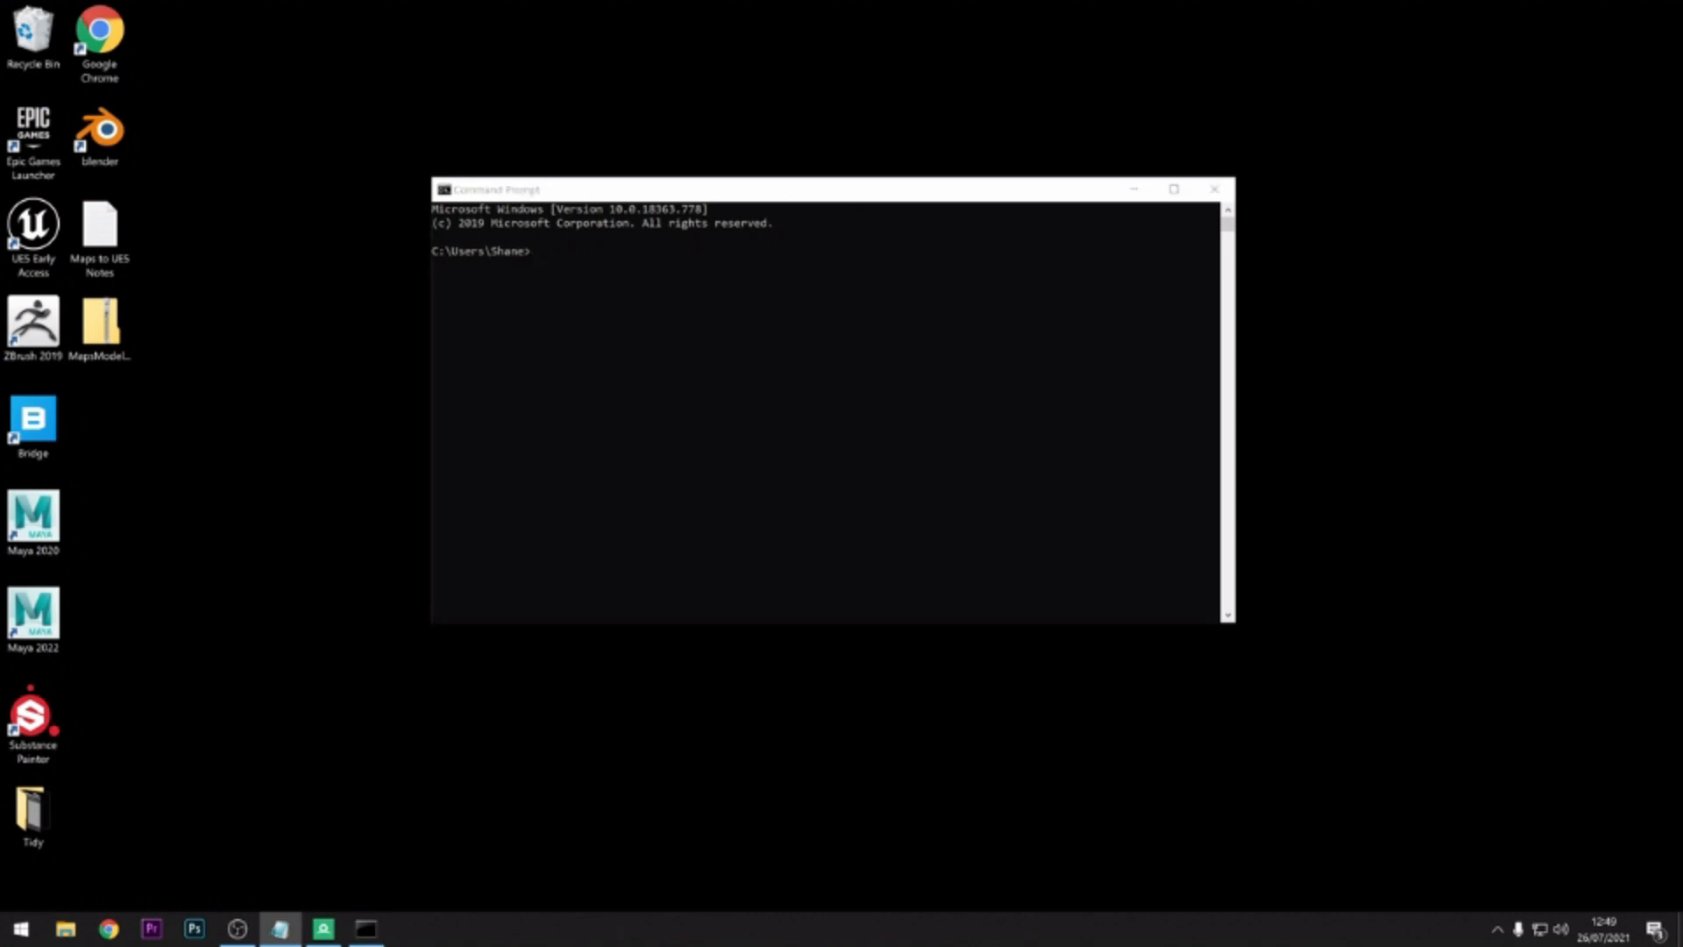
click(635, 266)
text(set RENDERDOC_HOOK_EGL=0)
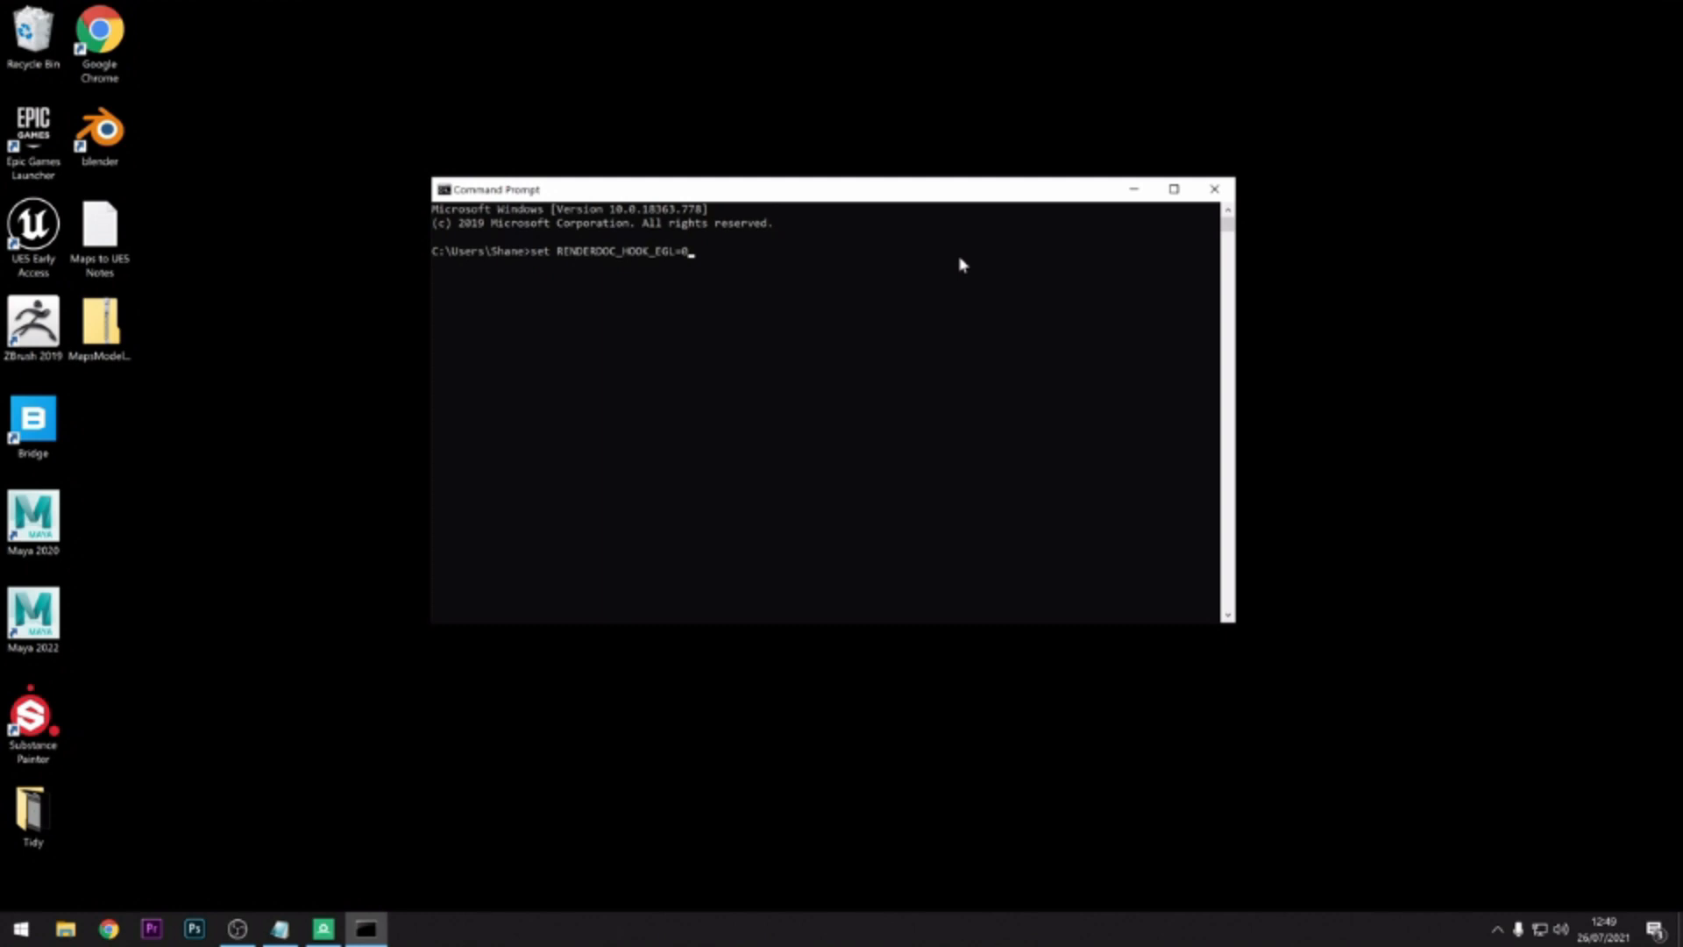
key(Return)
- Run "C:\Program Files\Google\Chrome\Application\chrome.exe" --disable-gpu-sandbox --gpu-startup-dialog from Command Prompt, keeping the GPU startup dialog open
key(alt+Tab)
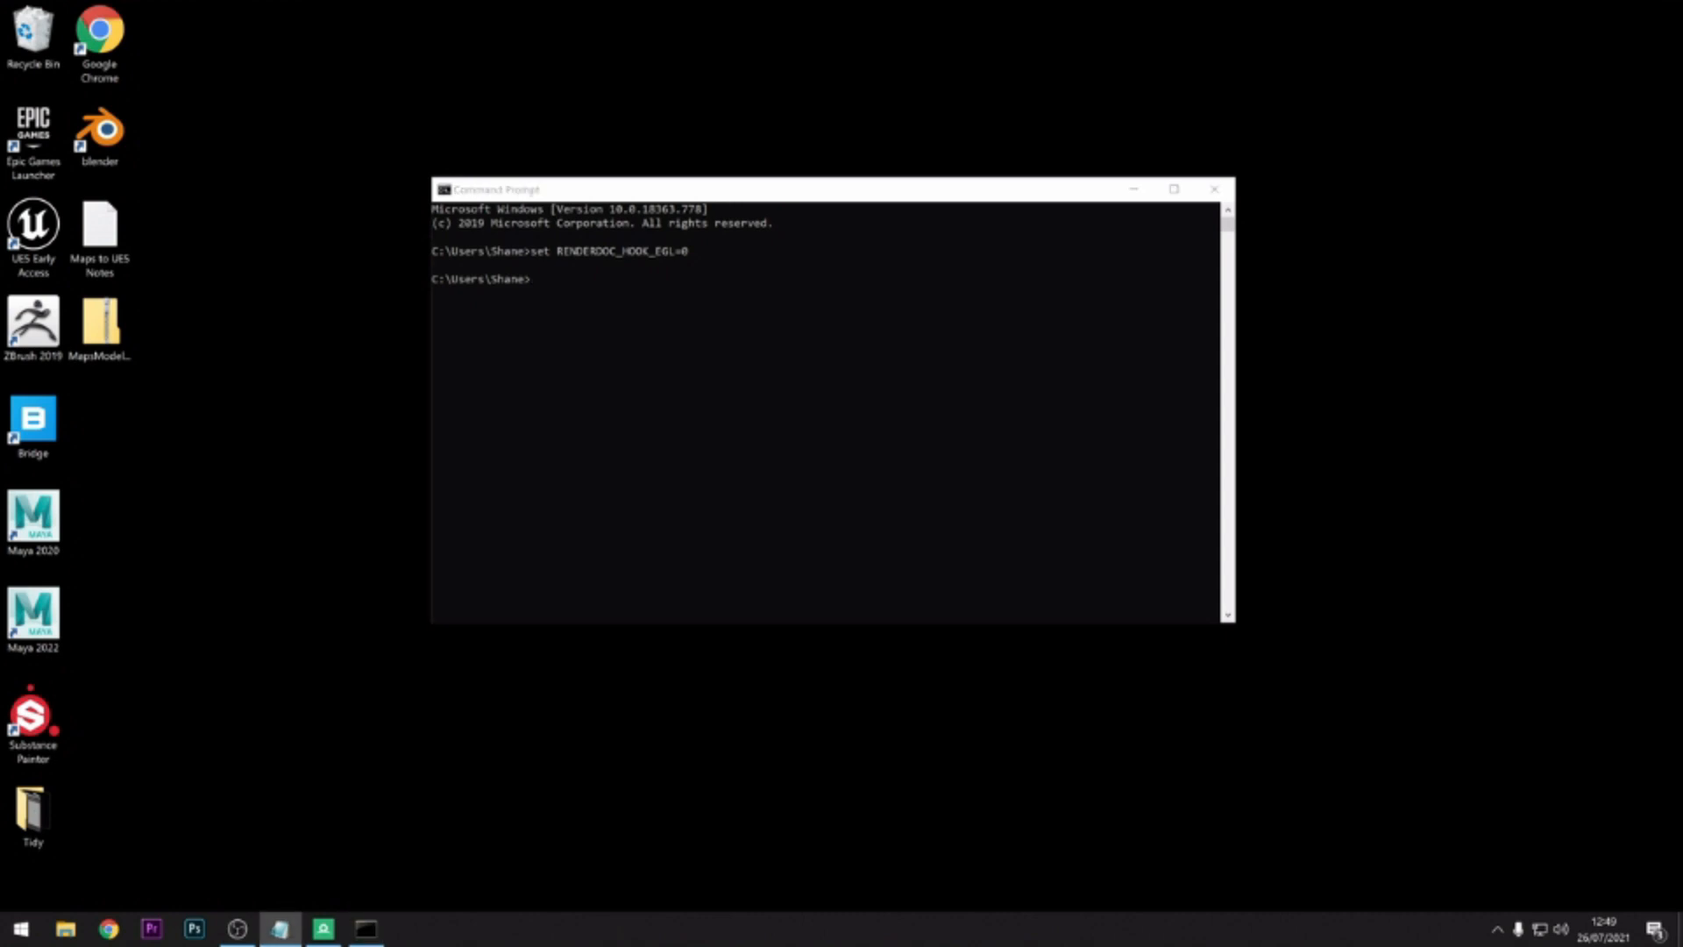
click(659, 324)
text("C:\Program Files\Google\Chrome\Application\chrome.exe" --disable-gpu-sandbox --gpu-startup-dialog)
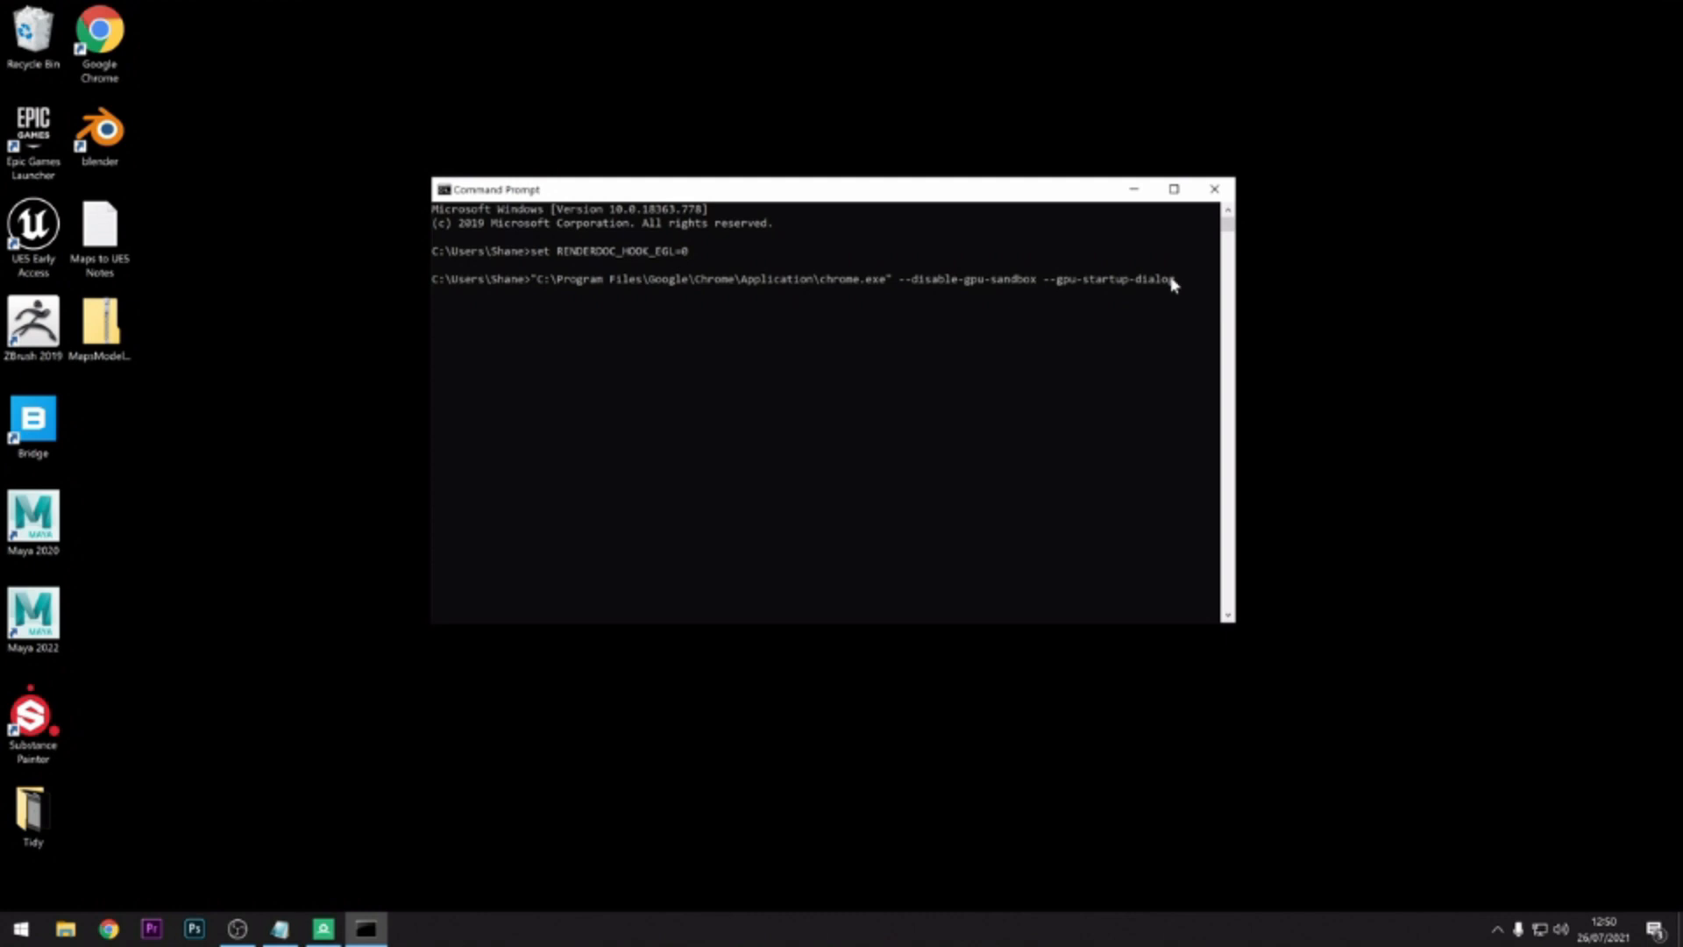
key(Return)
key(Return)
mouse_move(842, 117)
mouse_down()
mouse_move(925, 124)
mouse_move(1029, 173)
mouse_move(843, 119)
mouse_up()
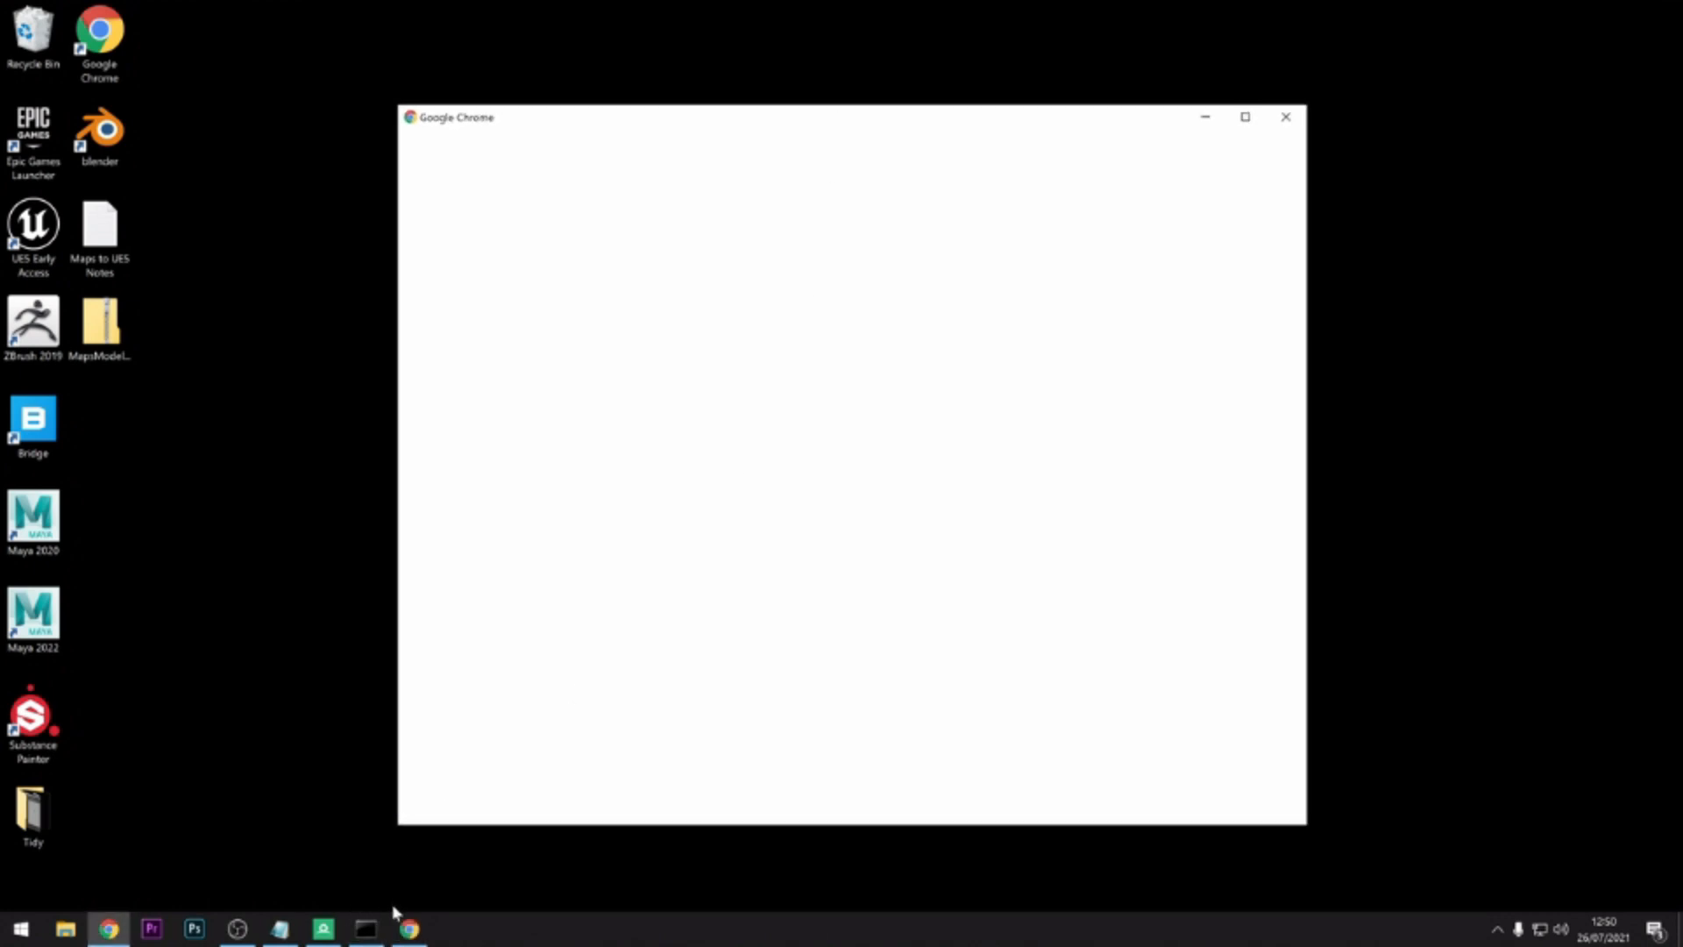
drag(855, 428, 878, 362)
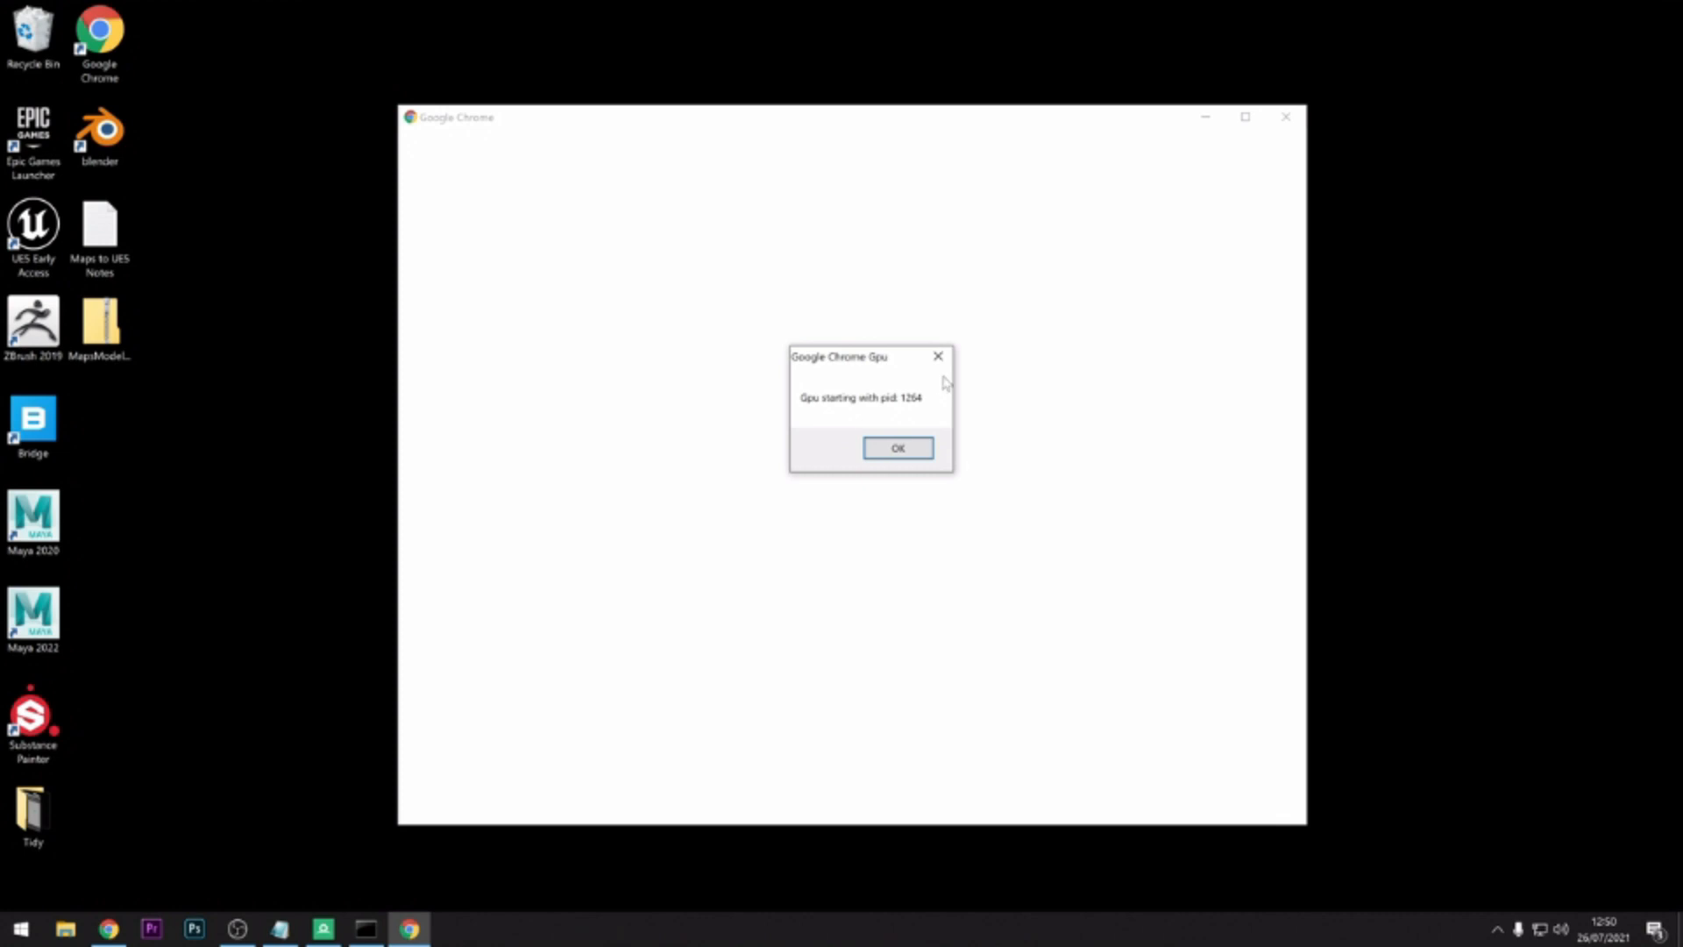
- Switch to RenderDoc and inject it into the Google Chrome Gpu process, filtering the process list by PID 1264
click(317, 934)
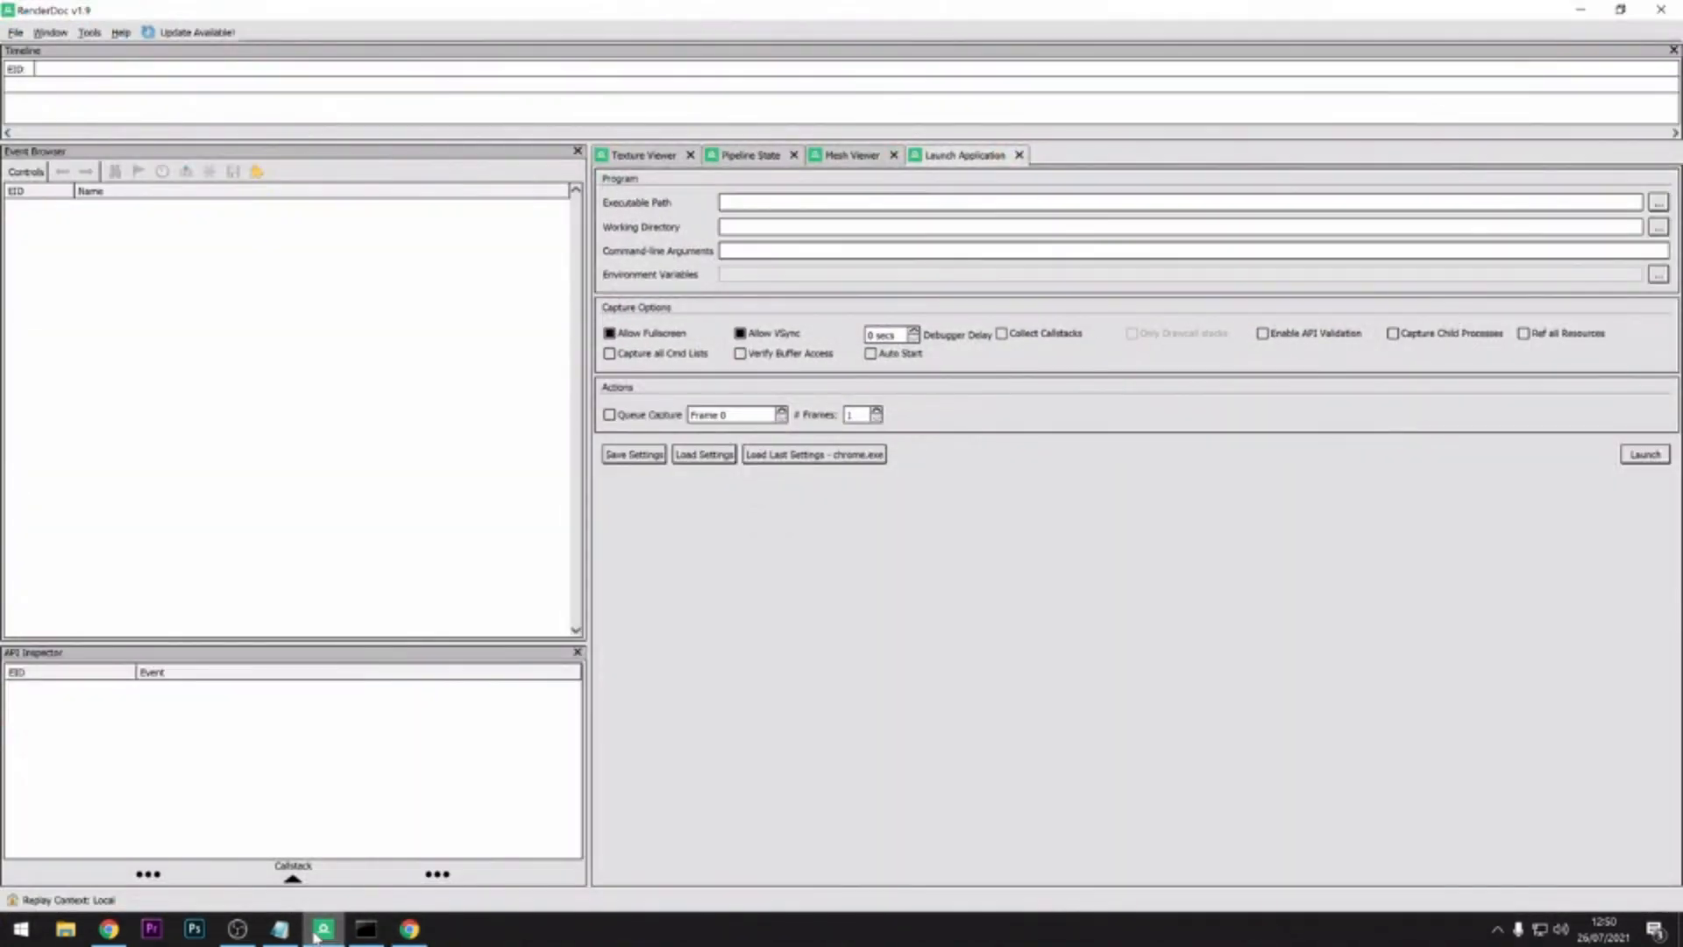
click(14, 34)
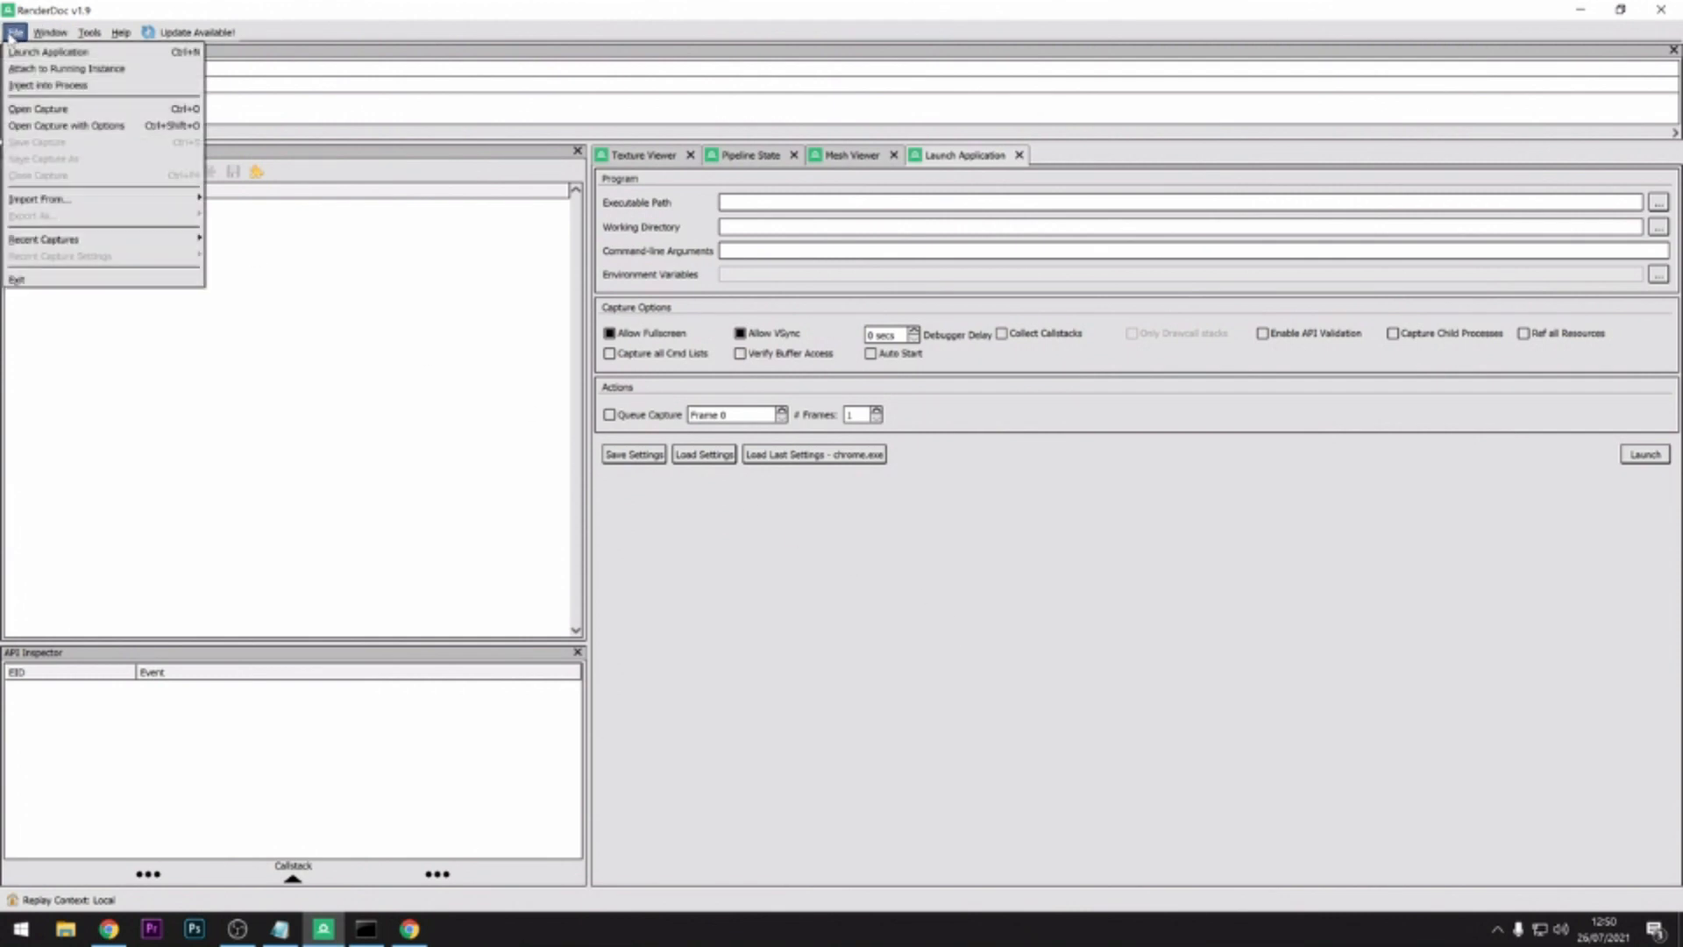
click(48, 86)
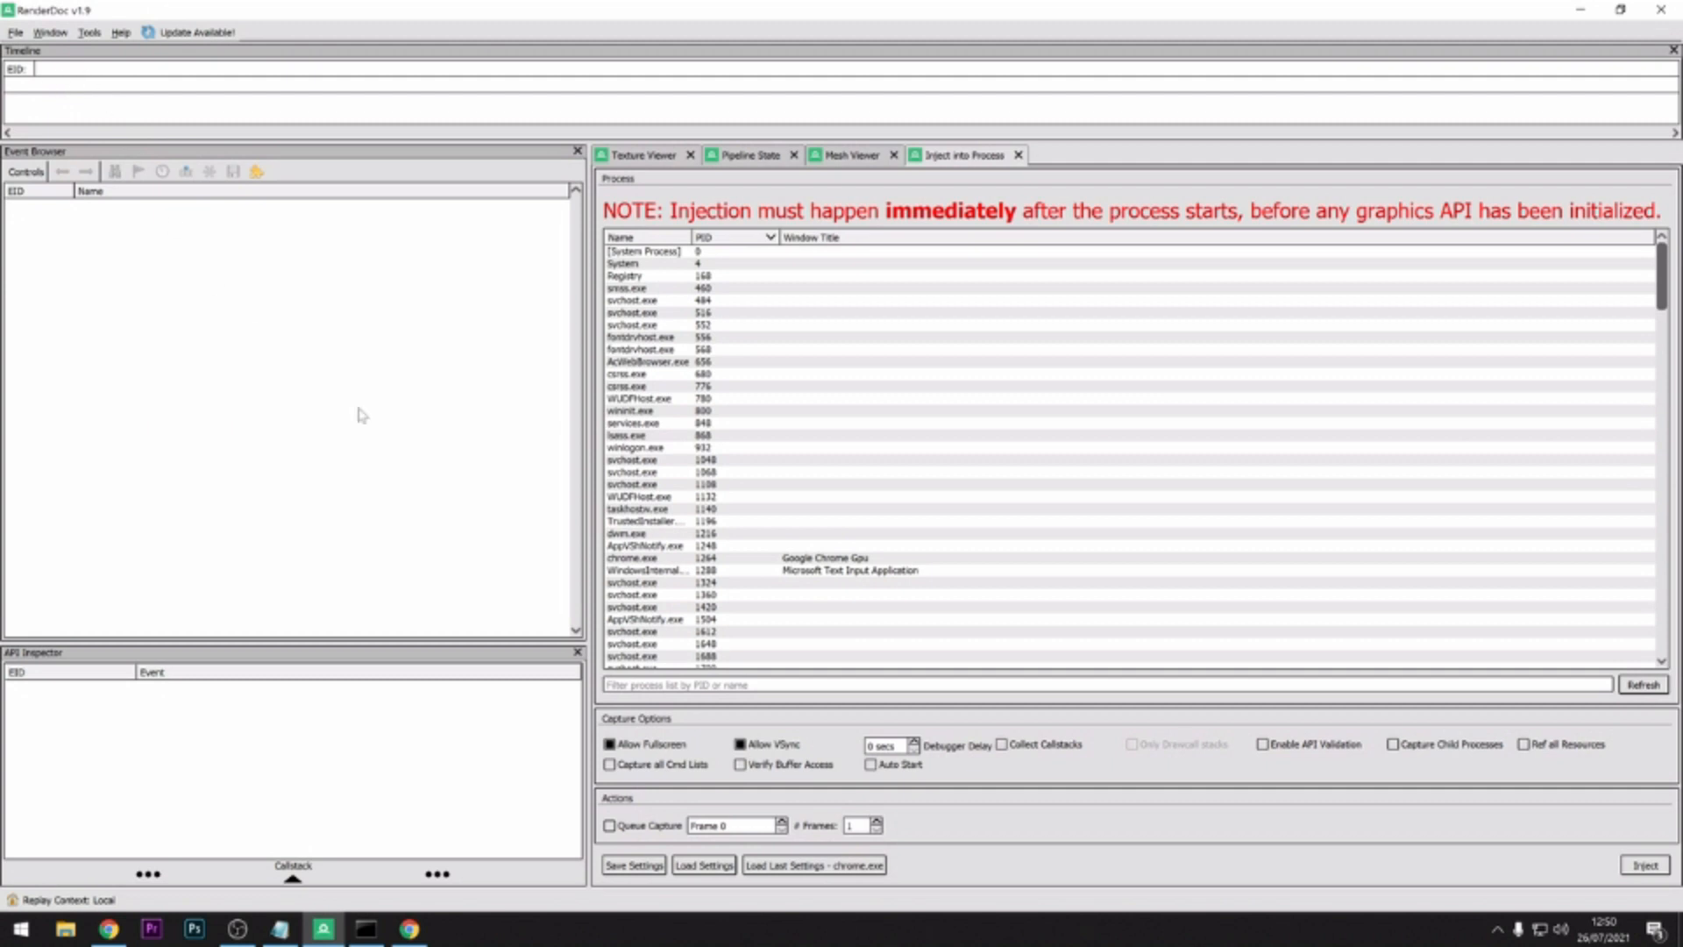
click(608, 684)
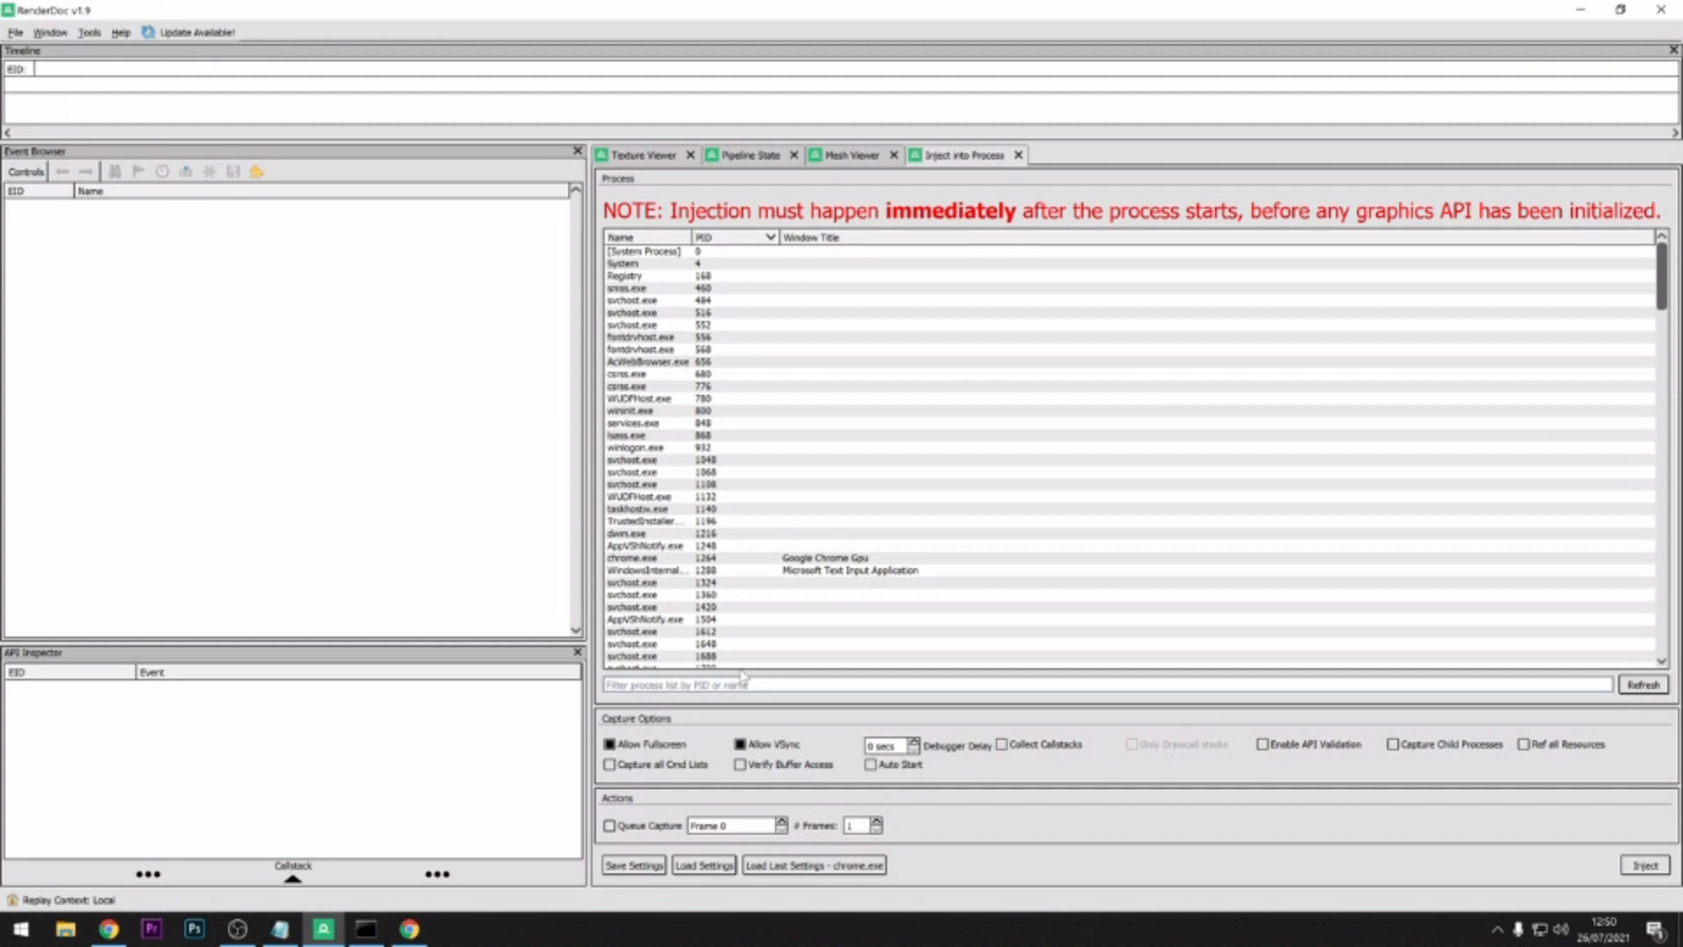
text(1264)
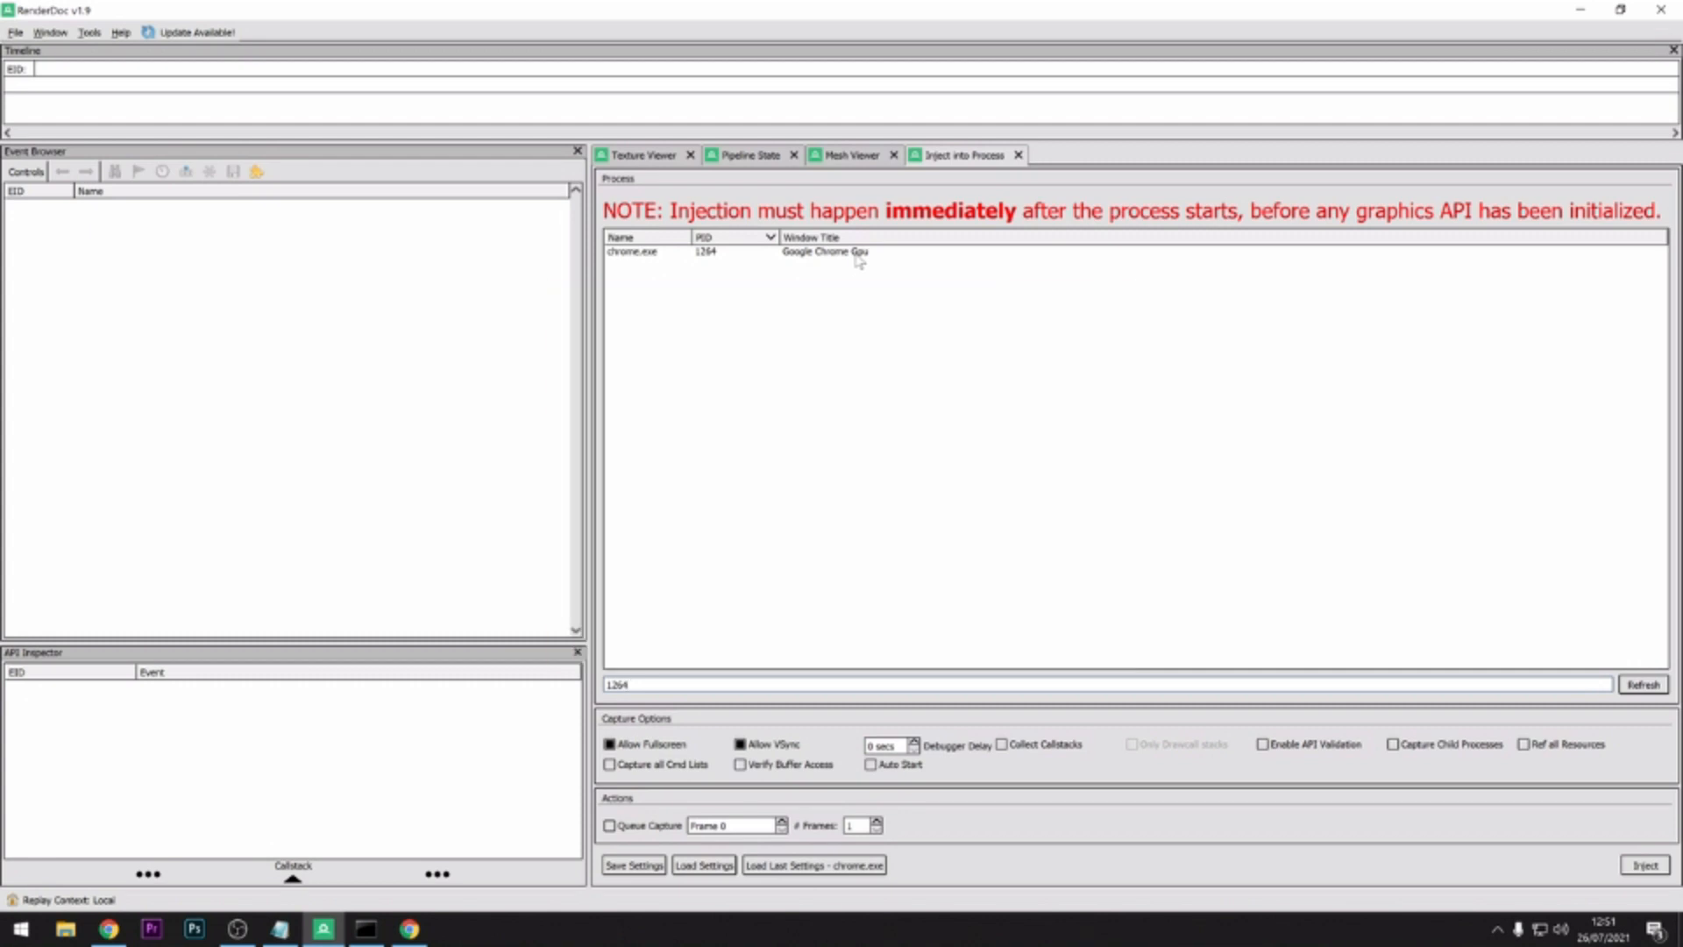
click(855, 254)
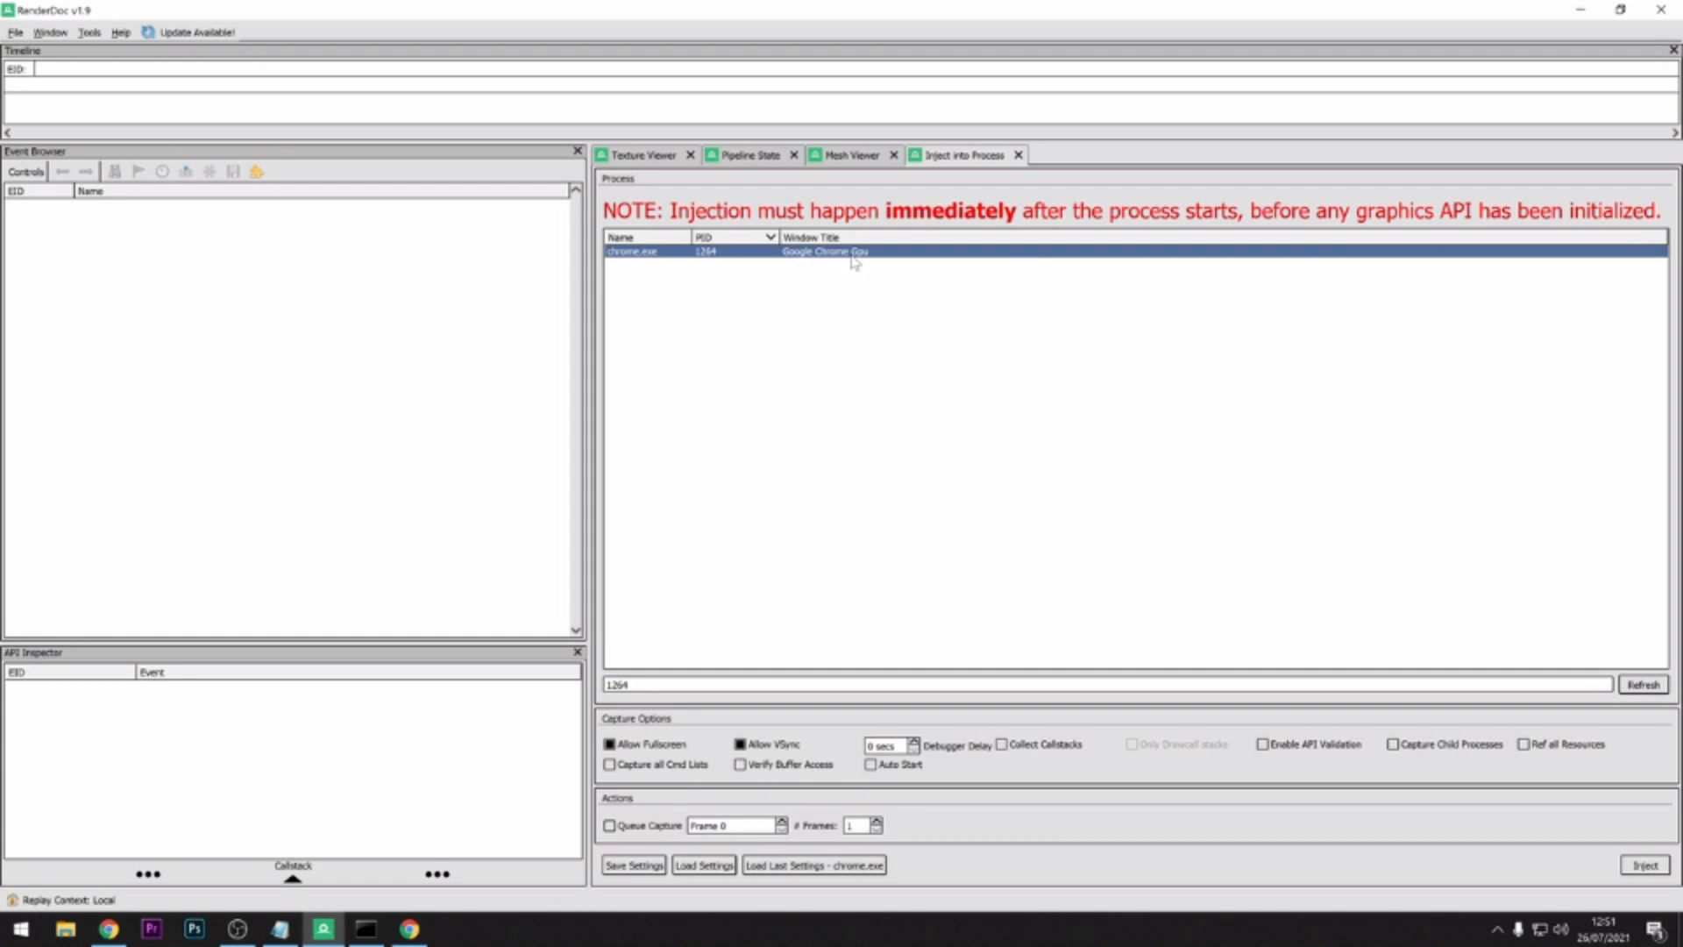
click(1645, 866)
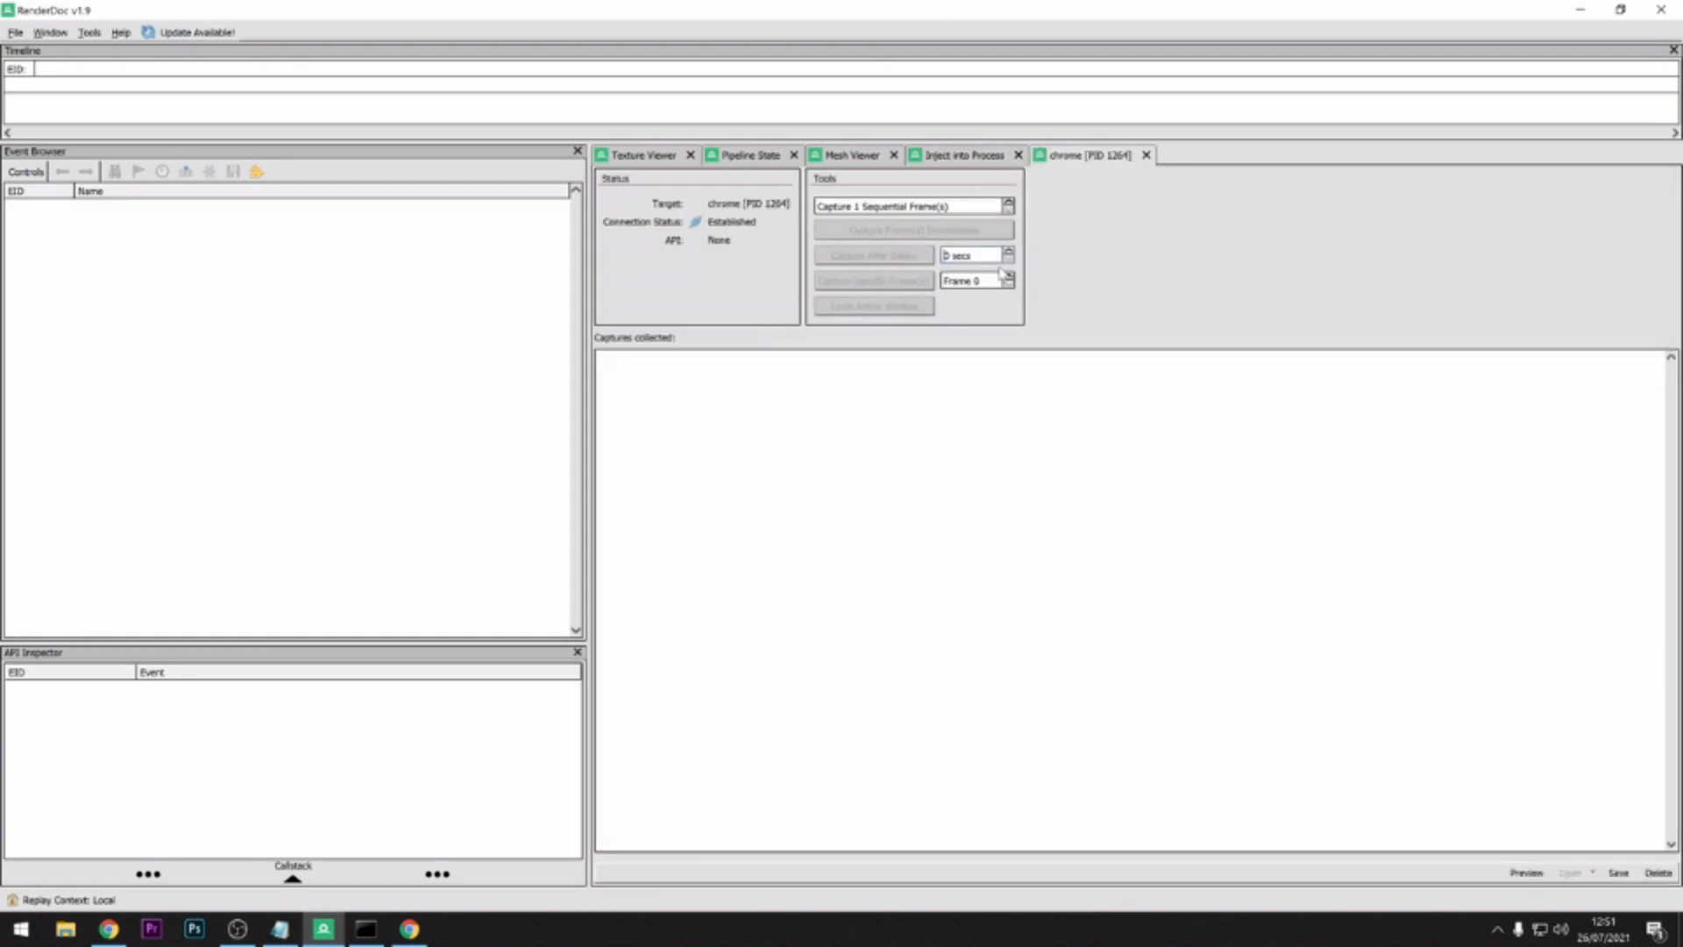
- Switch to Chrome, confirm the GPU startup dialog and go to maps.google.com
click(413, 934)
click(897, 450)
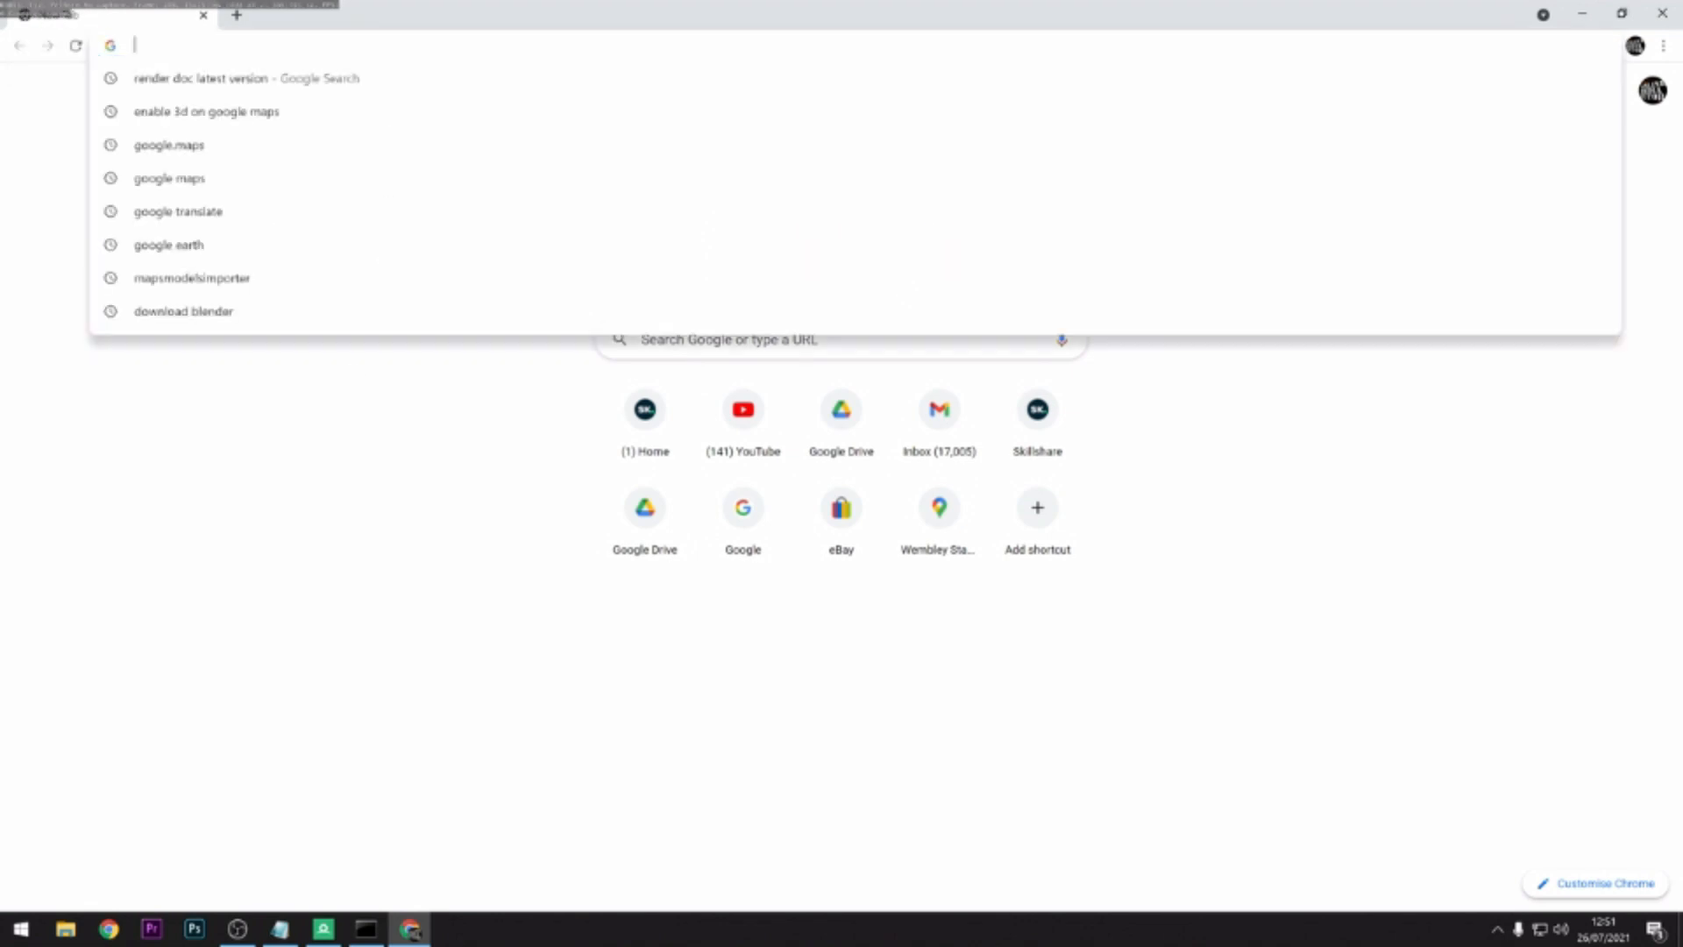
click(394, 47)
text(maps.google.com)
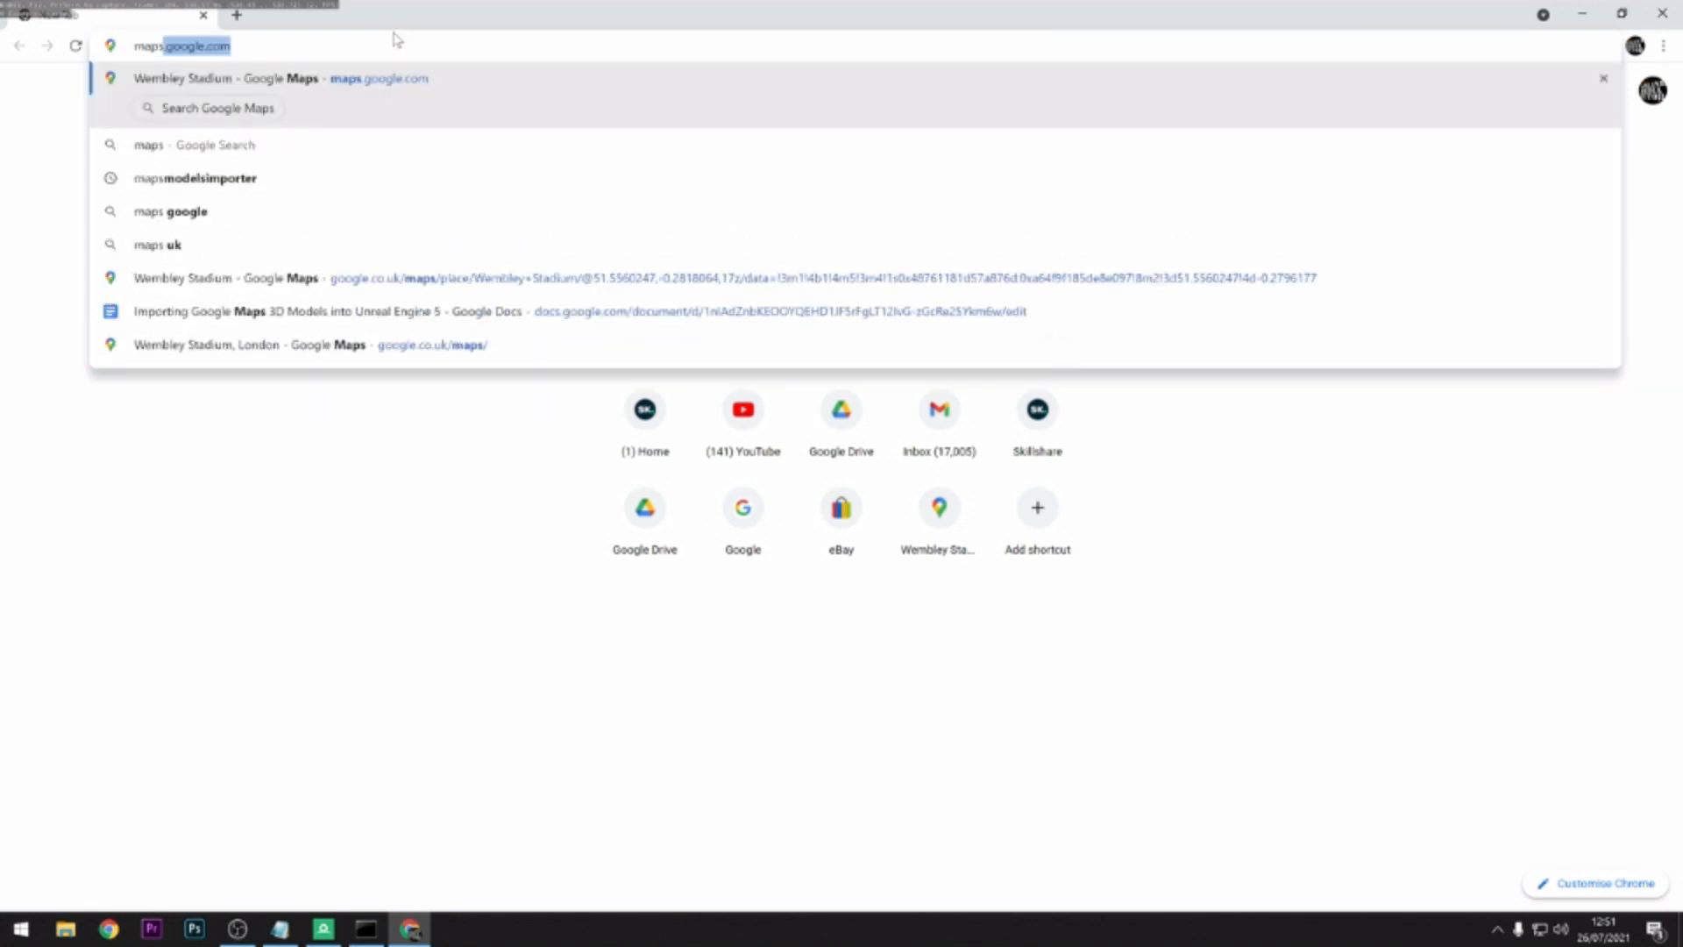
key(Right)
key(Return)
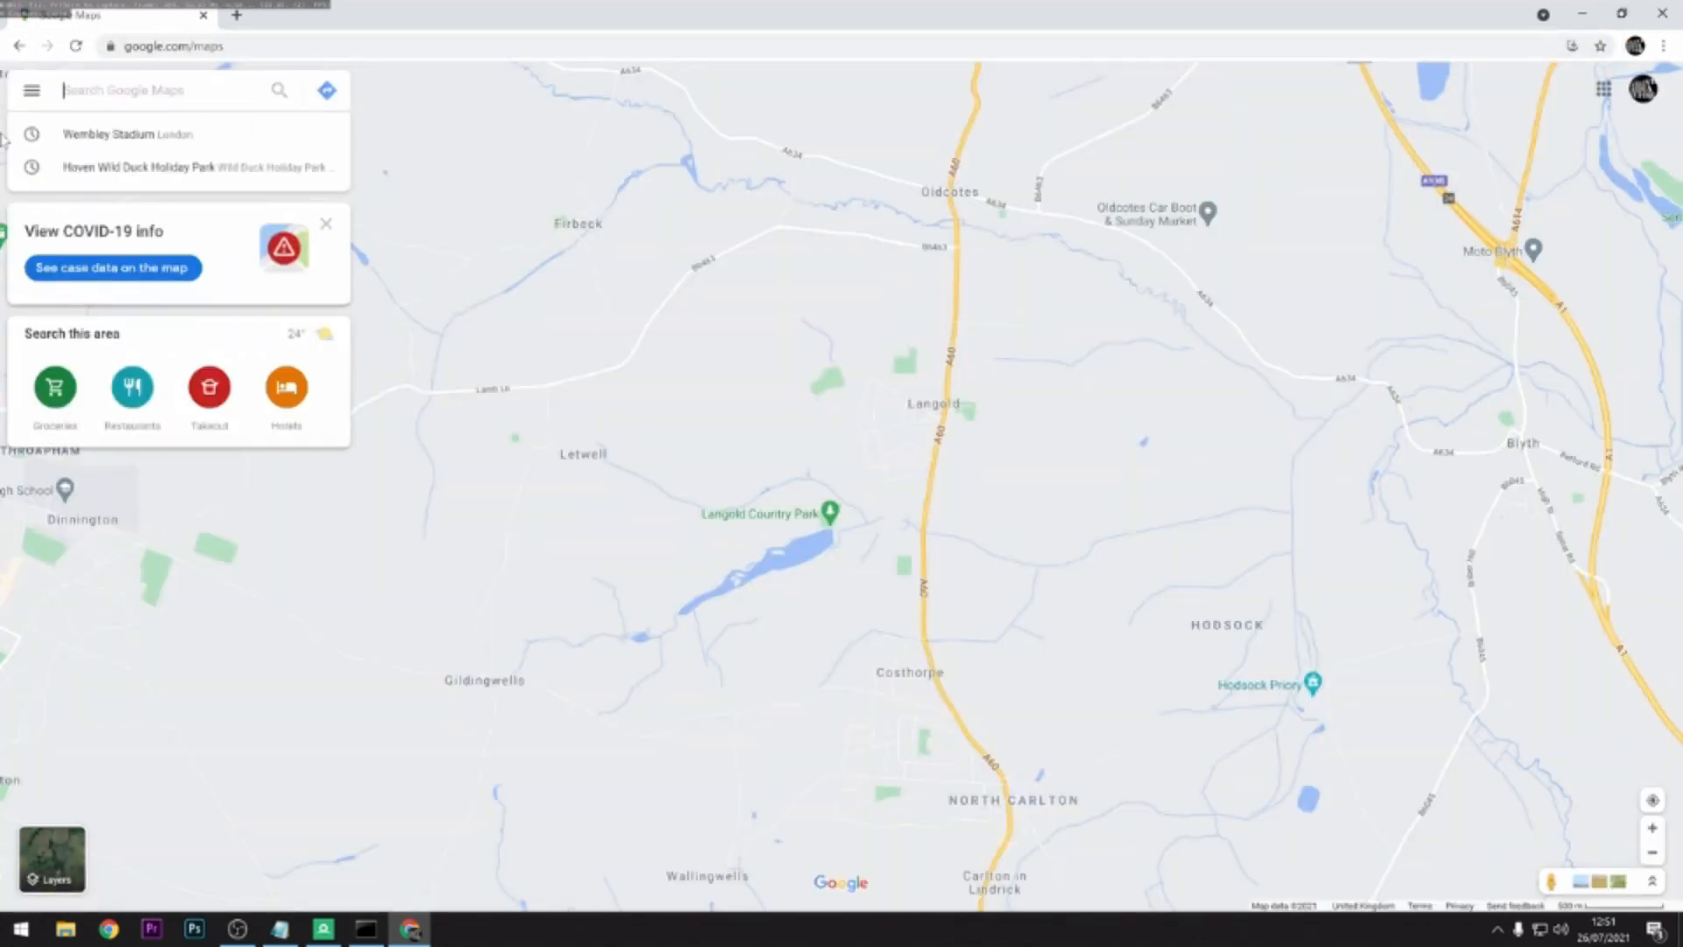
- Open Wembley Stadium, London from the recent Google Maps searches and switch the map to satellite imagery
click(95, 135)
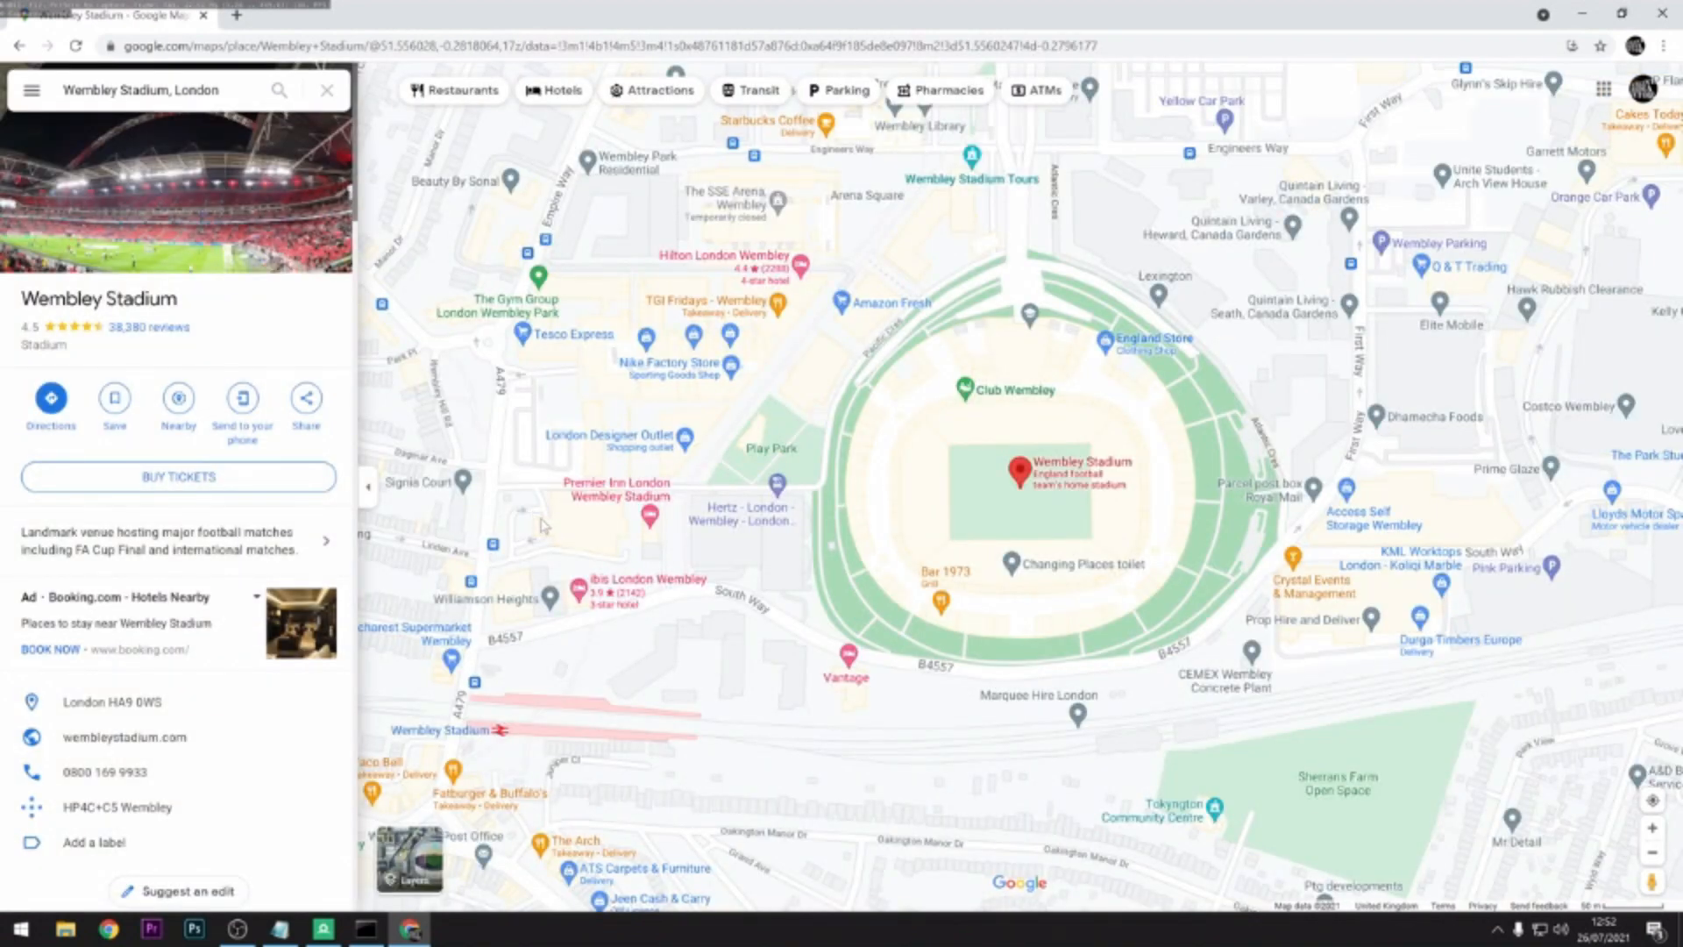
click(417, 863)
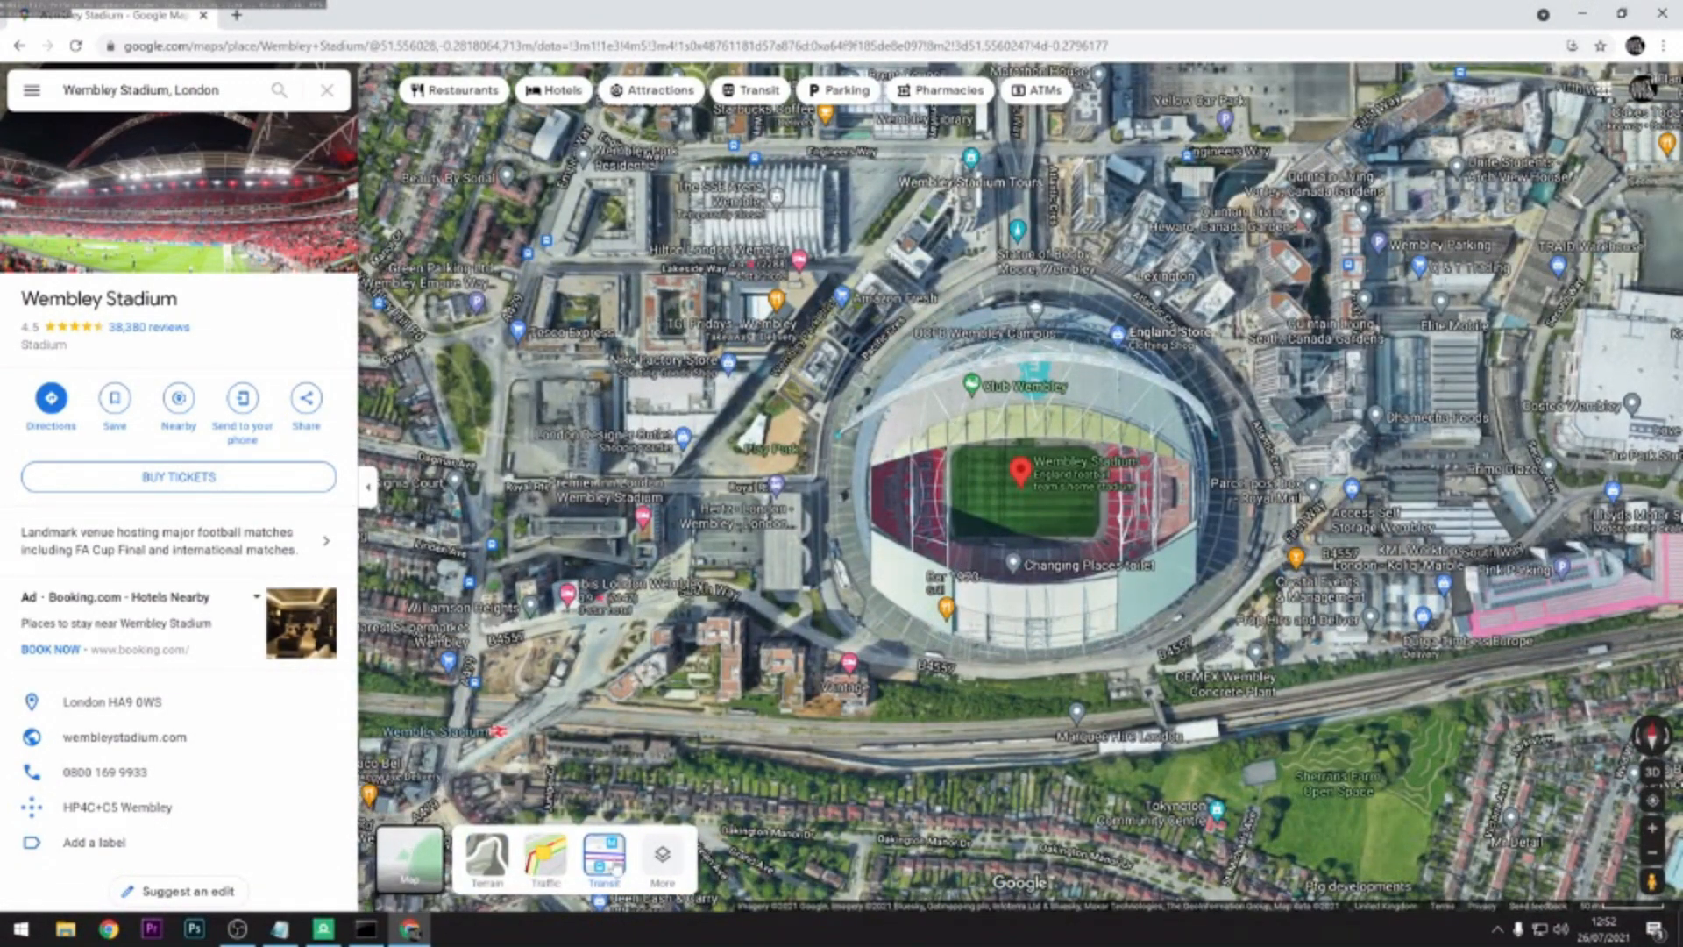
- Check that Globe view is enabled in the map details, and tilt the satellite map into a 3D perspective of Wembley Stadium
click(664, 864)
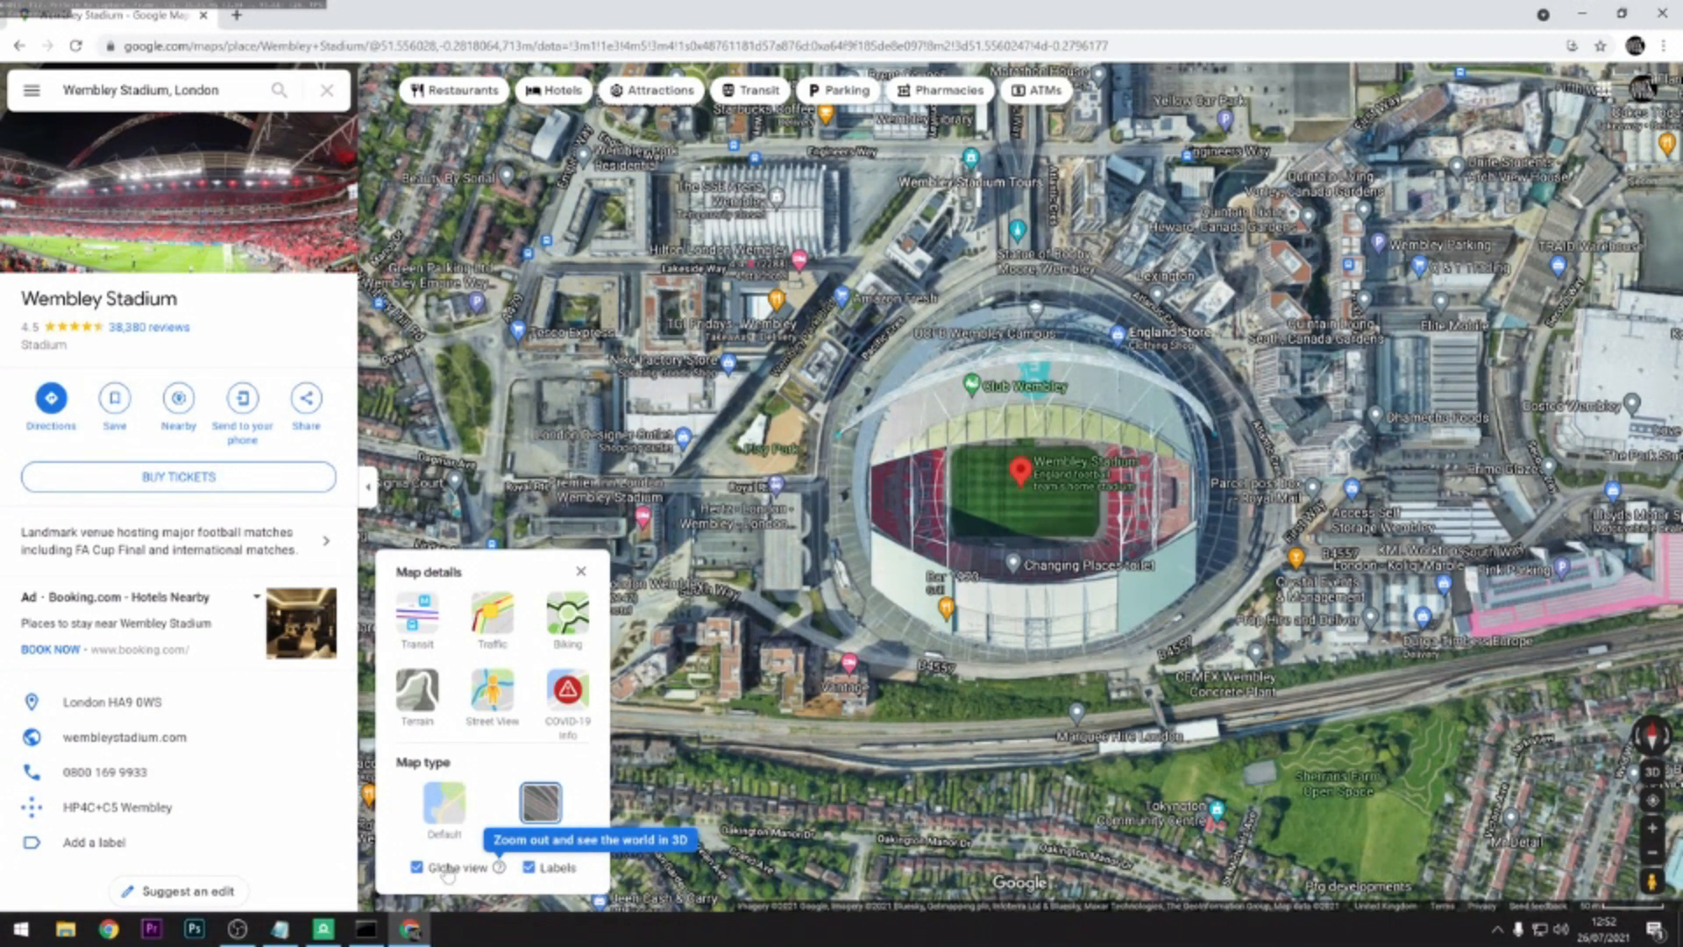
click(581, 572)
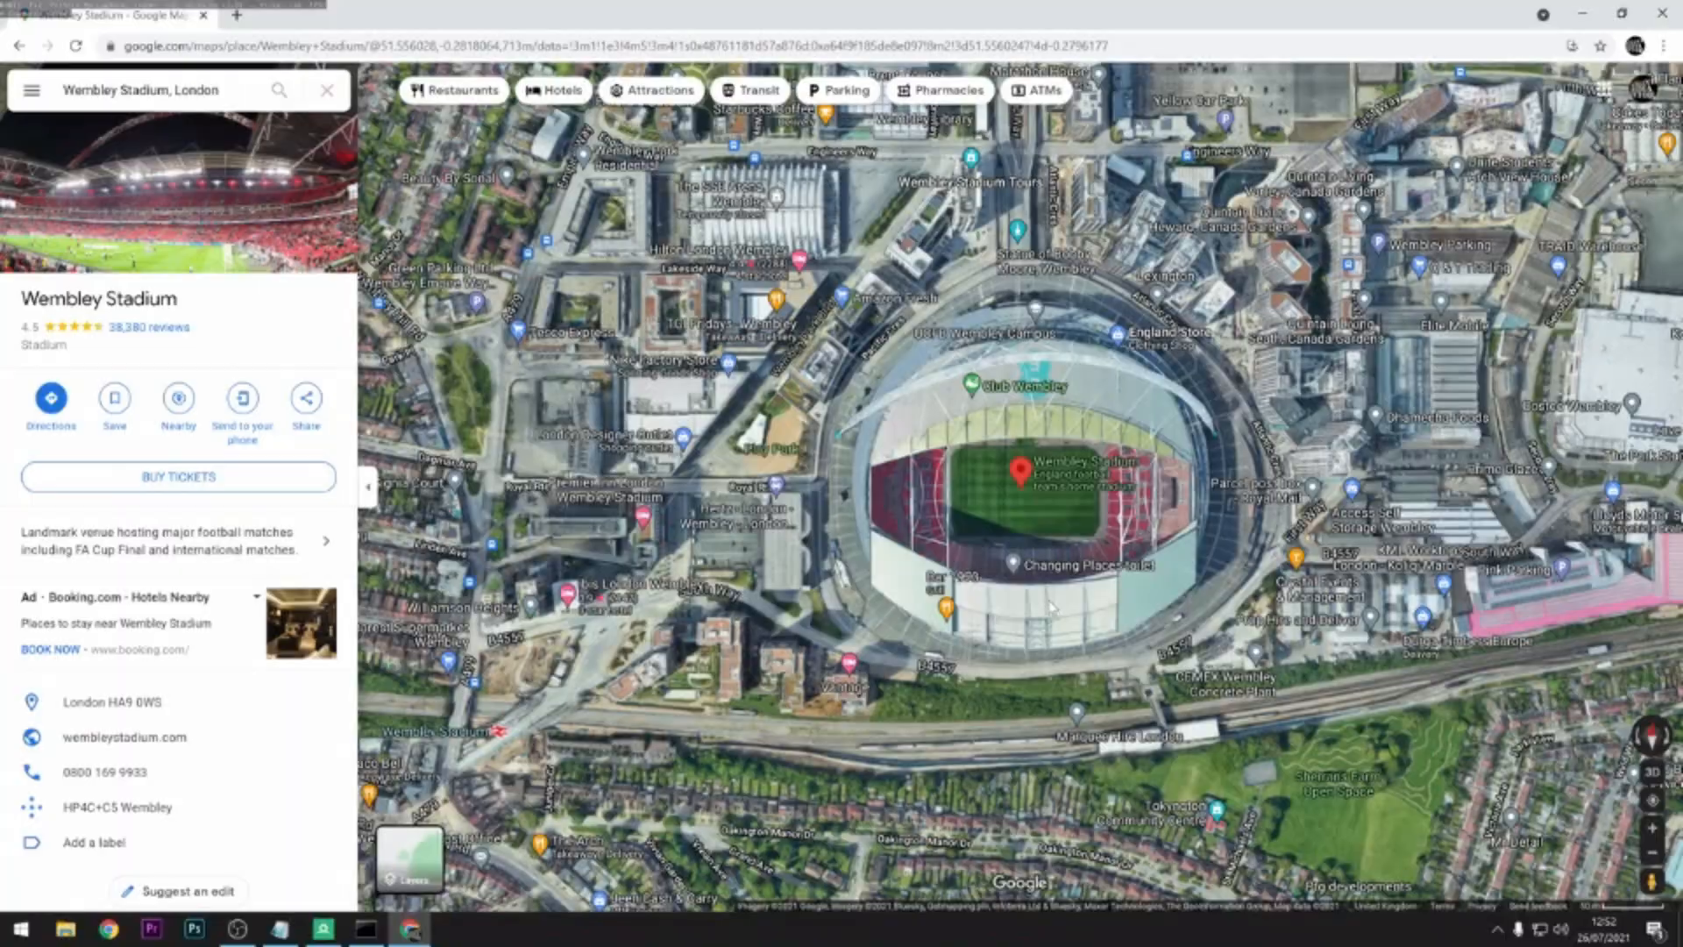
ctrl+drag(1049, 603, 1037, 472)
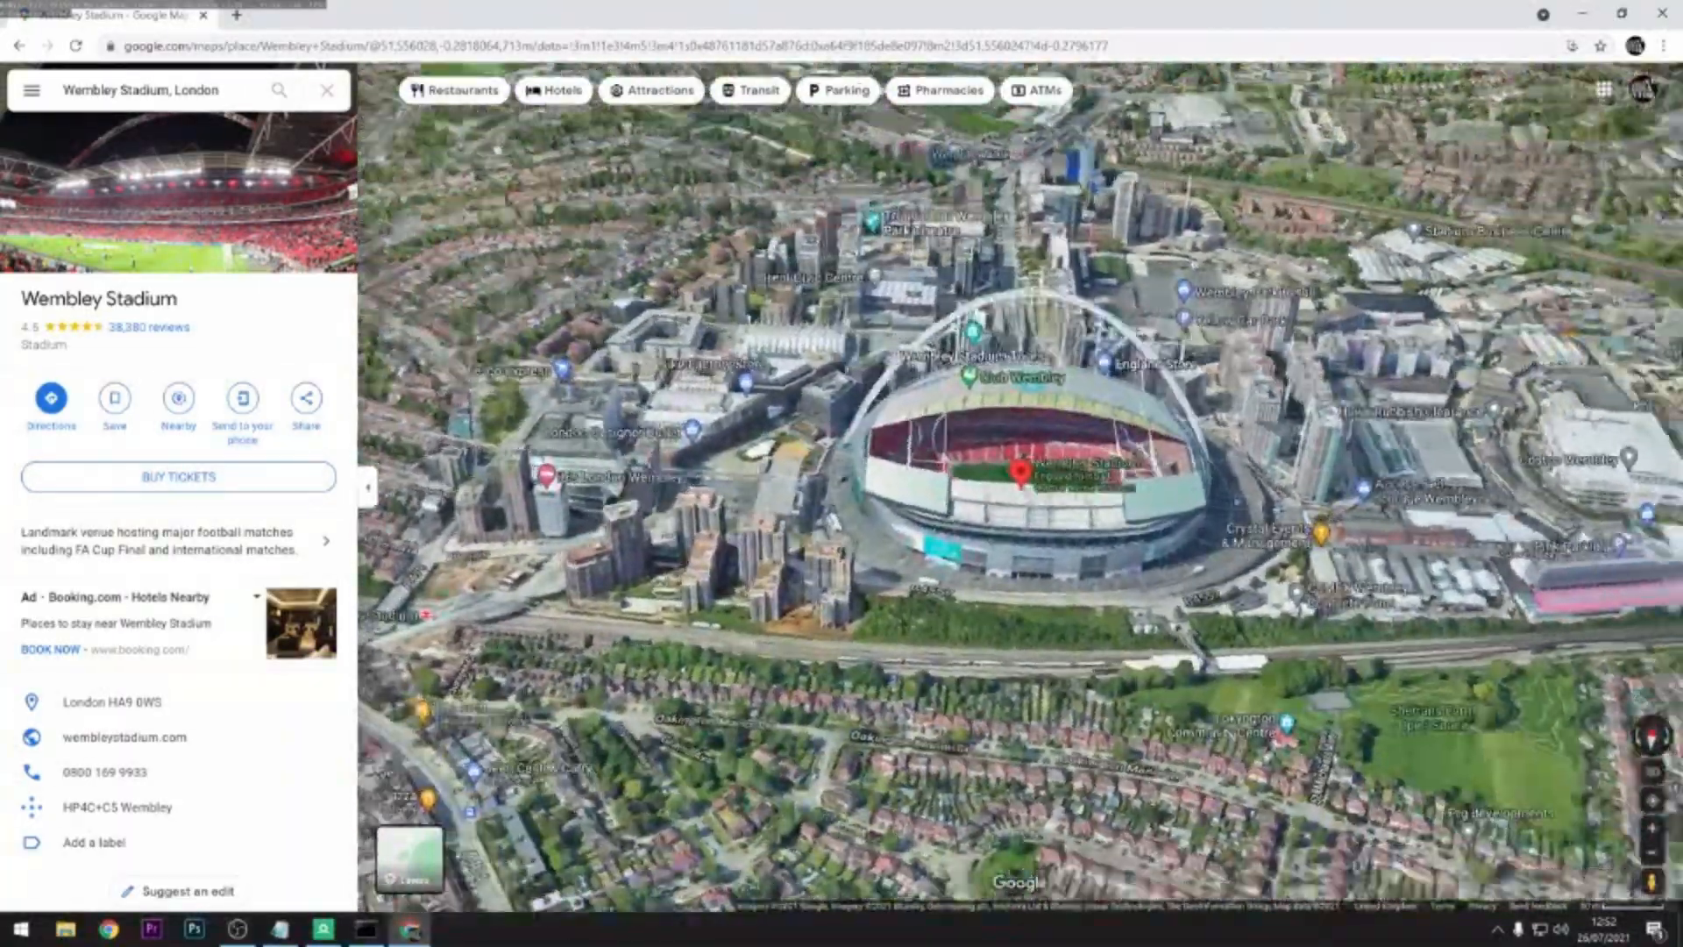
ctrl+drag(1037, 471, 1069, 255)
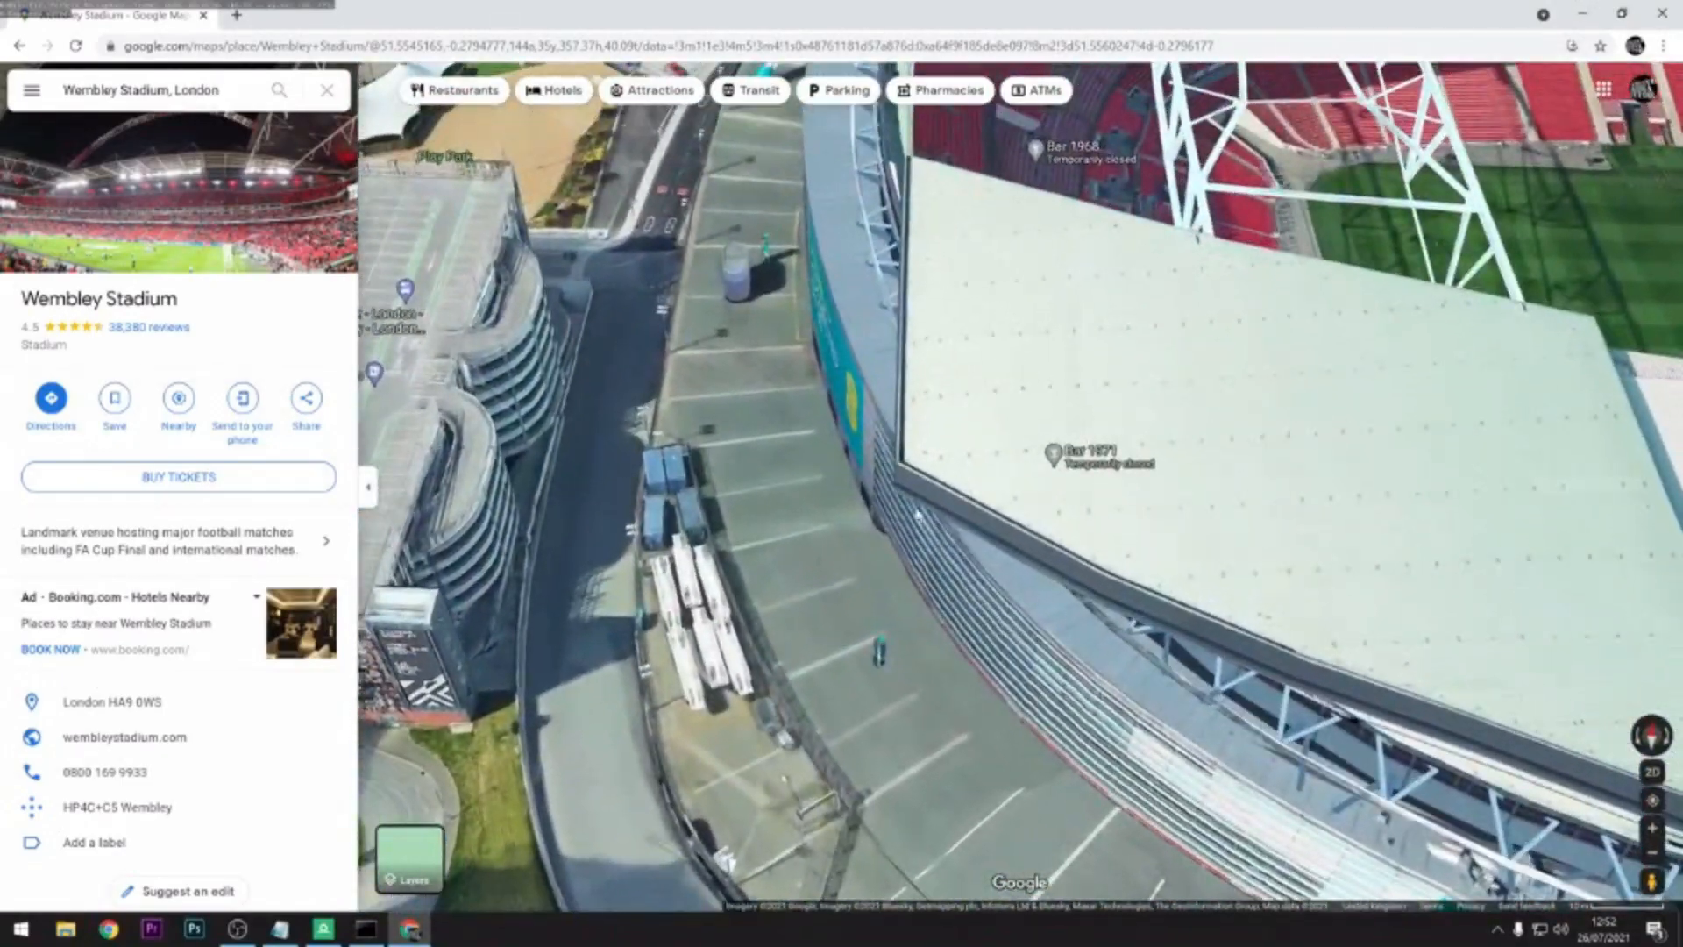
- Examine the 3D detail of the stadium exterior, neighbouring tower blocks, concrete plant and surrounding roads
drag(908, 149, 895, 595)
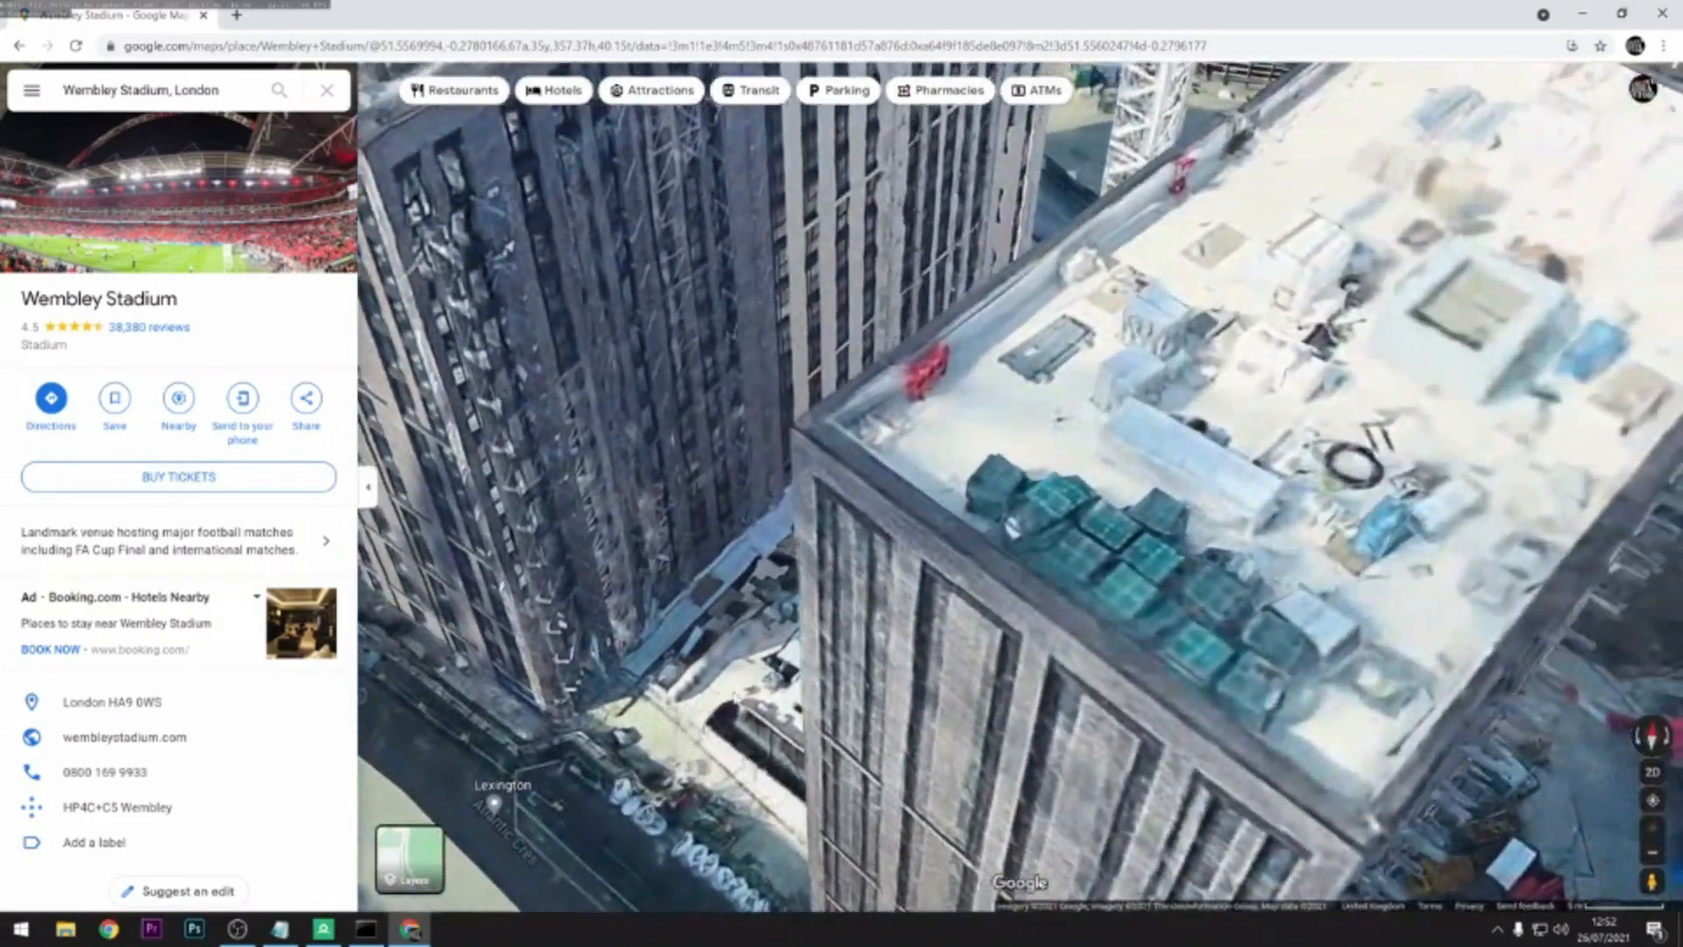
scroll(821, 668, down, 2)
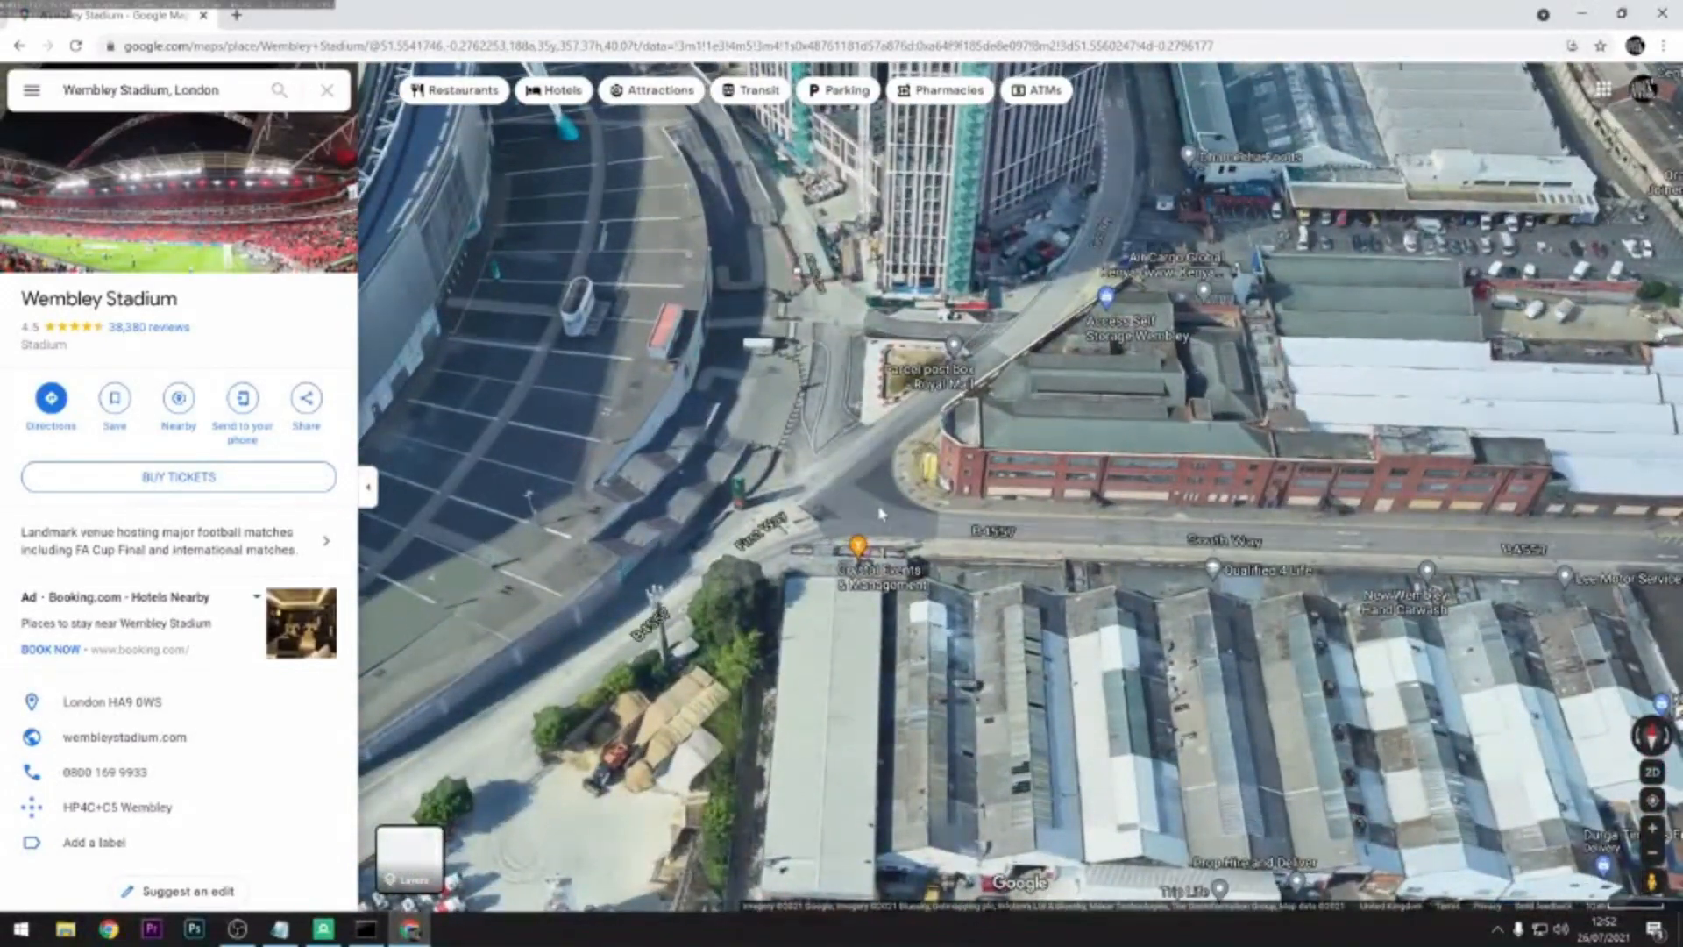
scroll(942, 429, up, 4)
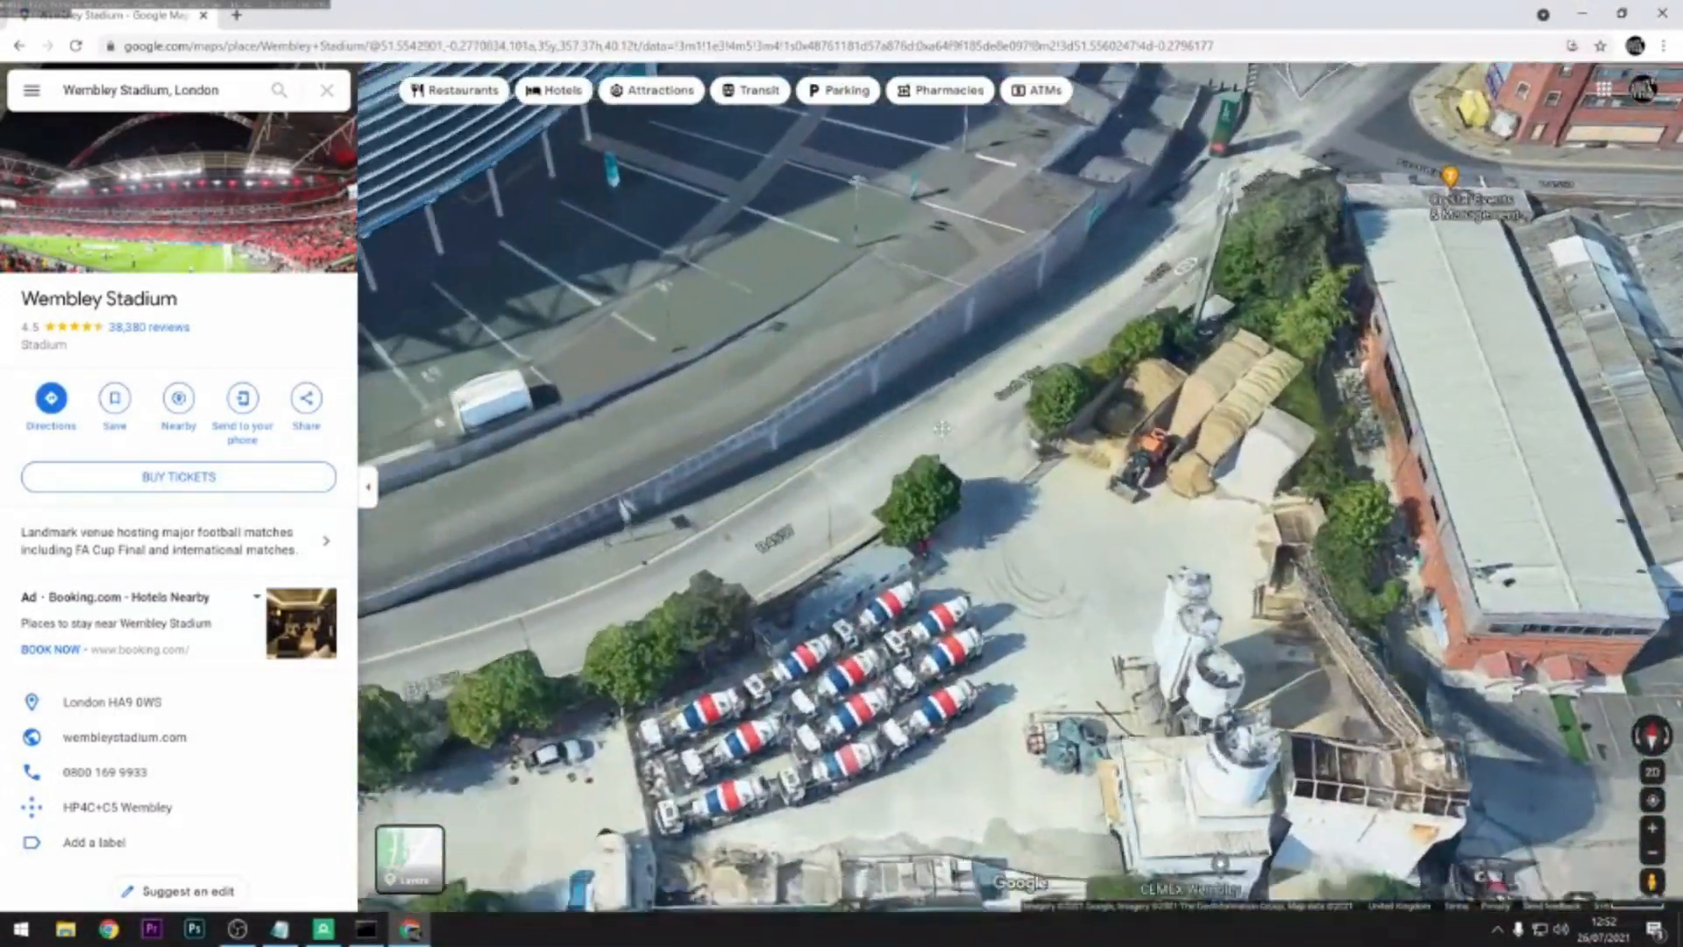
drag(942, 429, 1266, 319)
scroll(1265, 319, up, 2)
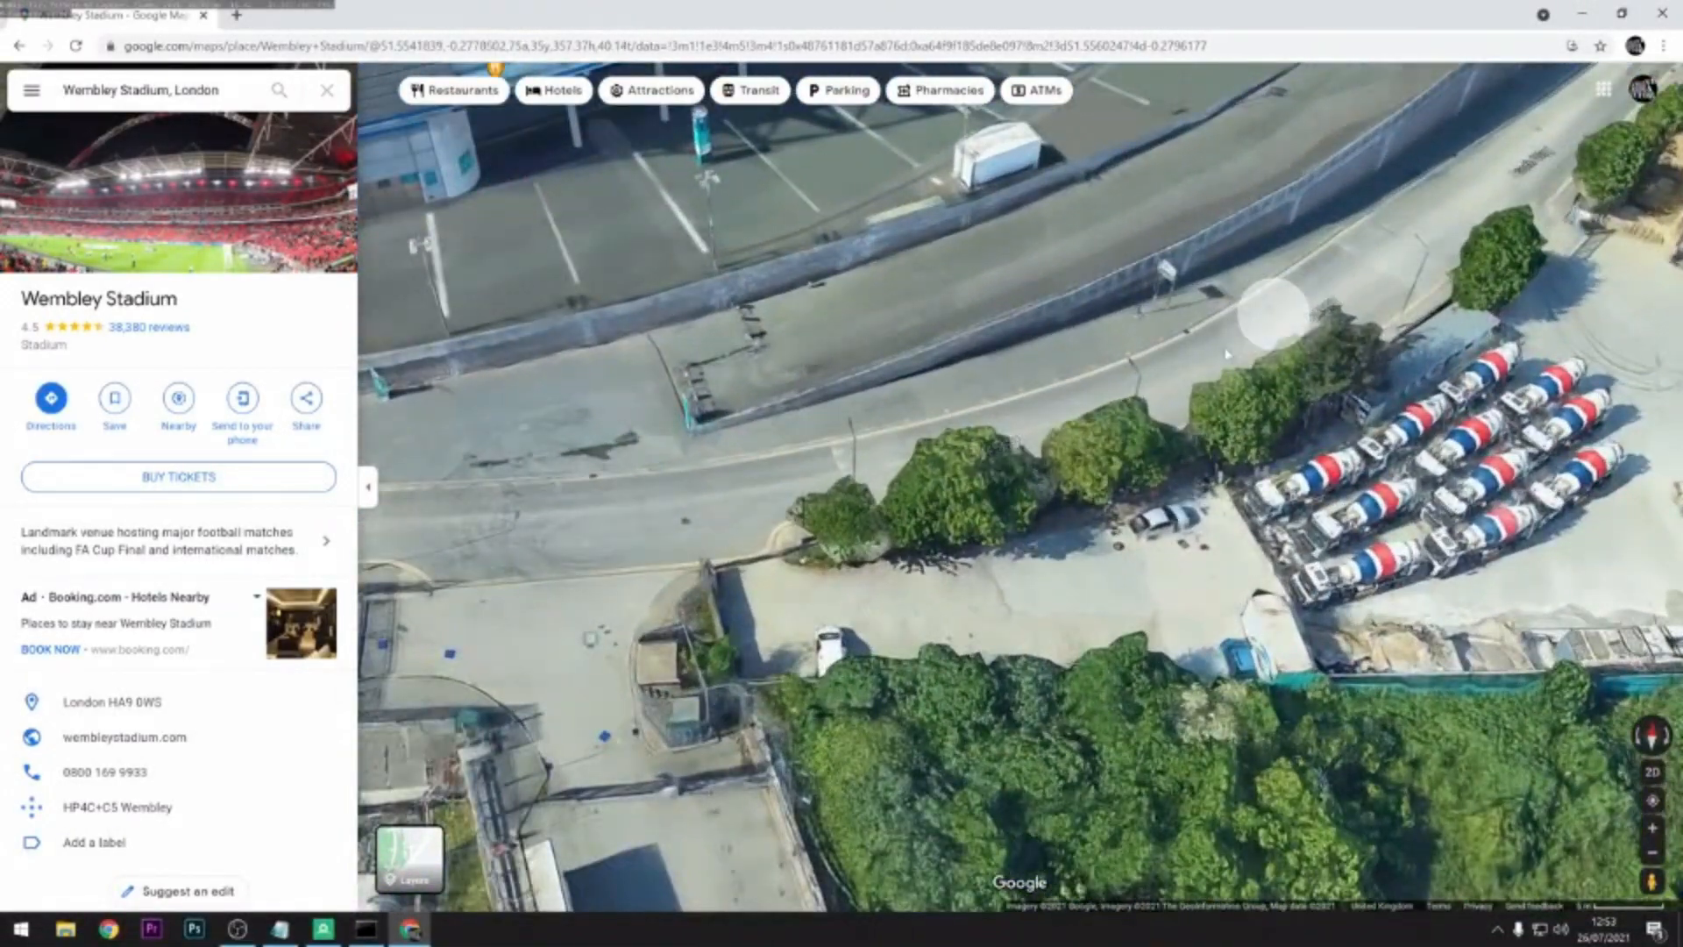
scroll(824, 566, down, 1)
drag(666, 390, 1275, 512)
scroll(957, 497, up, 1)
scroll(945, 491, down, 2)
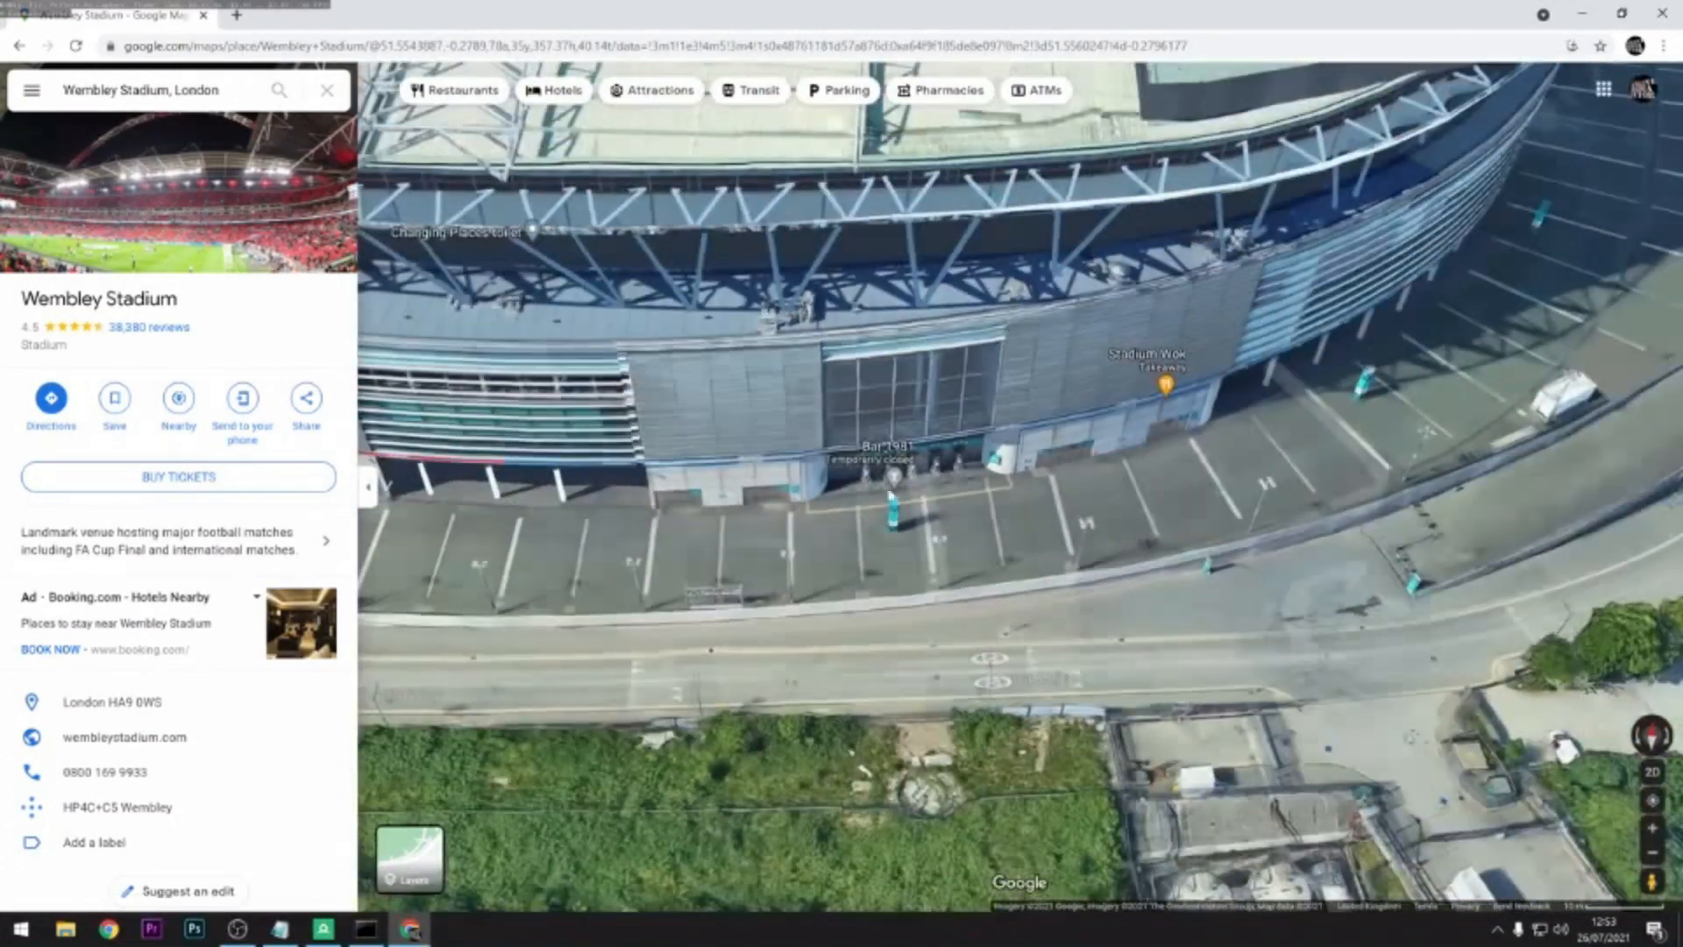
drag(826, 523, 1262, 388)
scroll(1263, 387, down, 3)
scroll(1148, 197, down, 2)
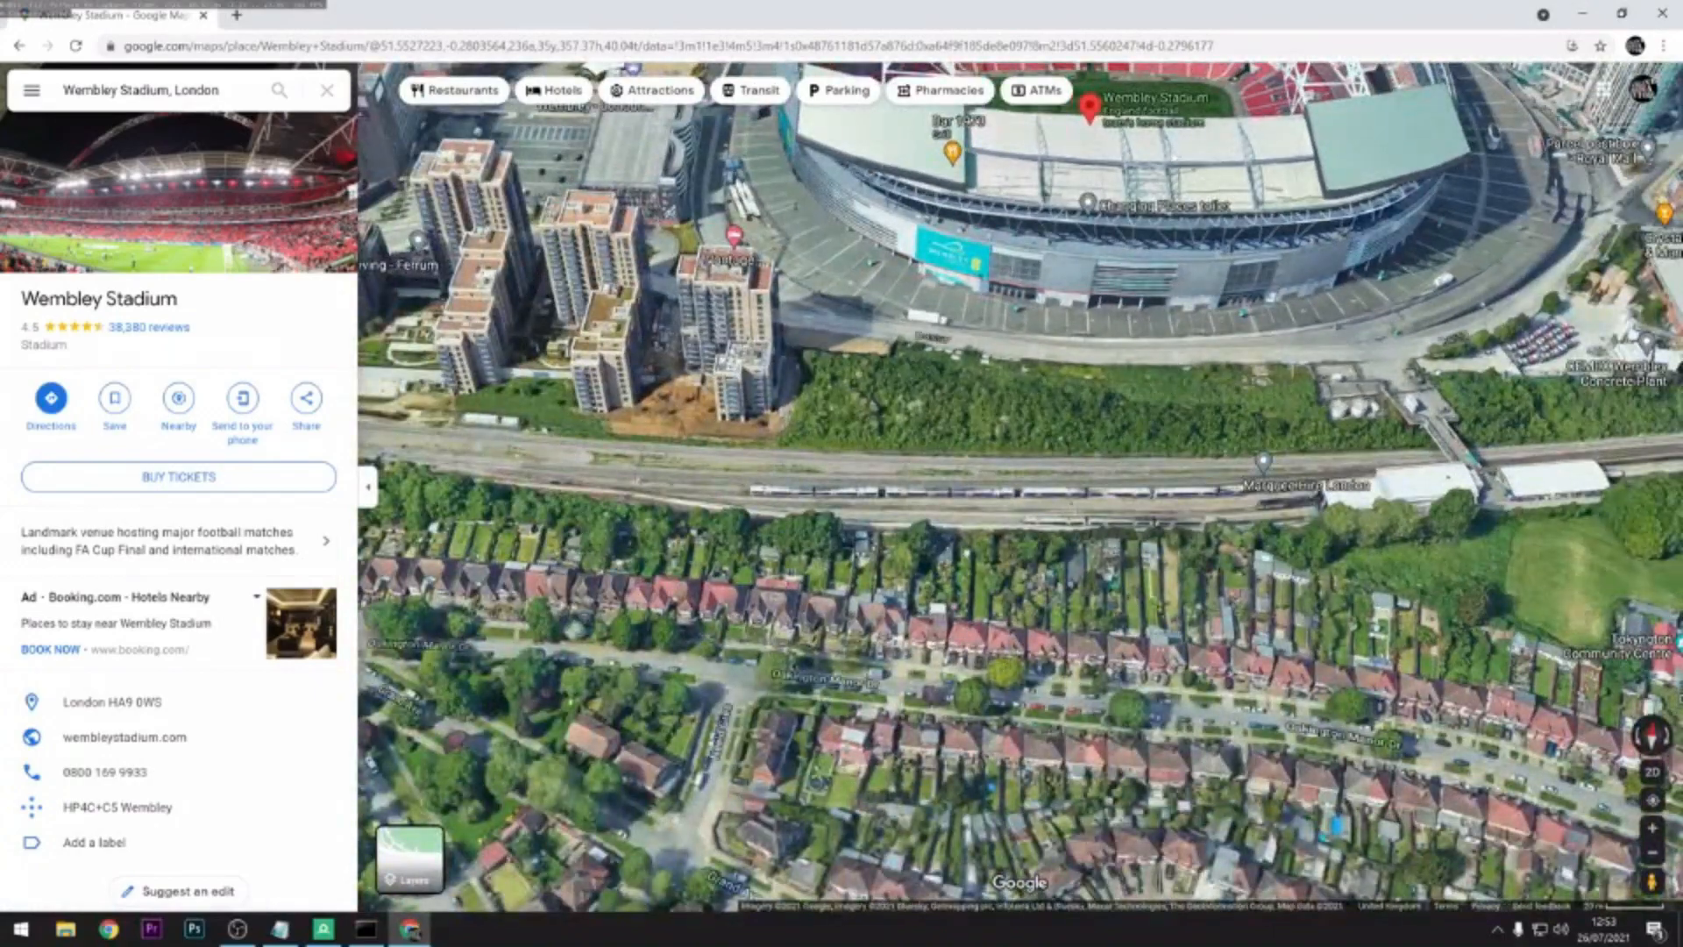
- Frame the whole of Wembley Stadium centrally on the map from directly above
drag(1148, 206, 944, 899)
scroll(931, 833, down, 2)
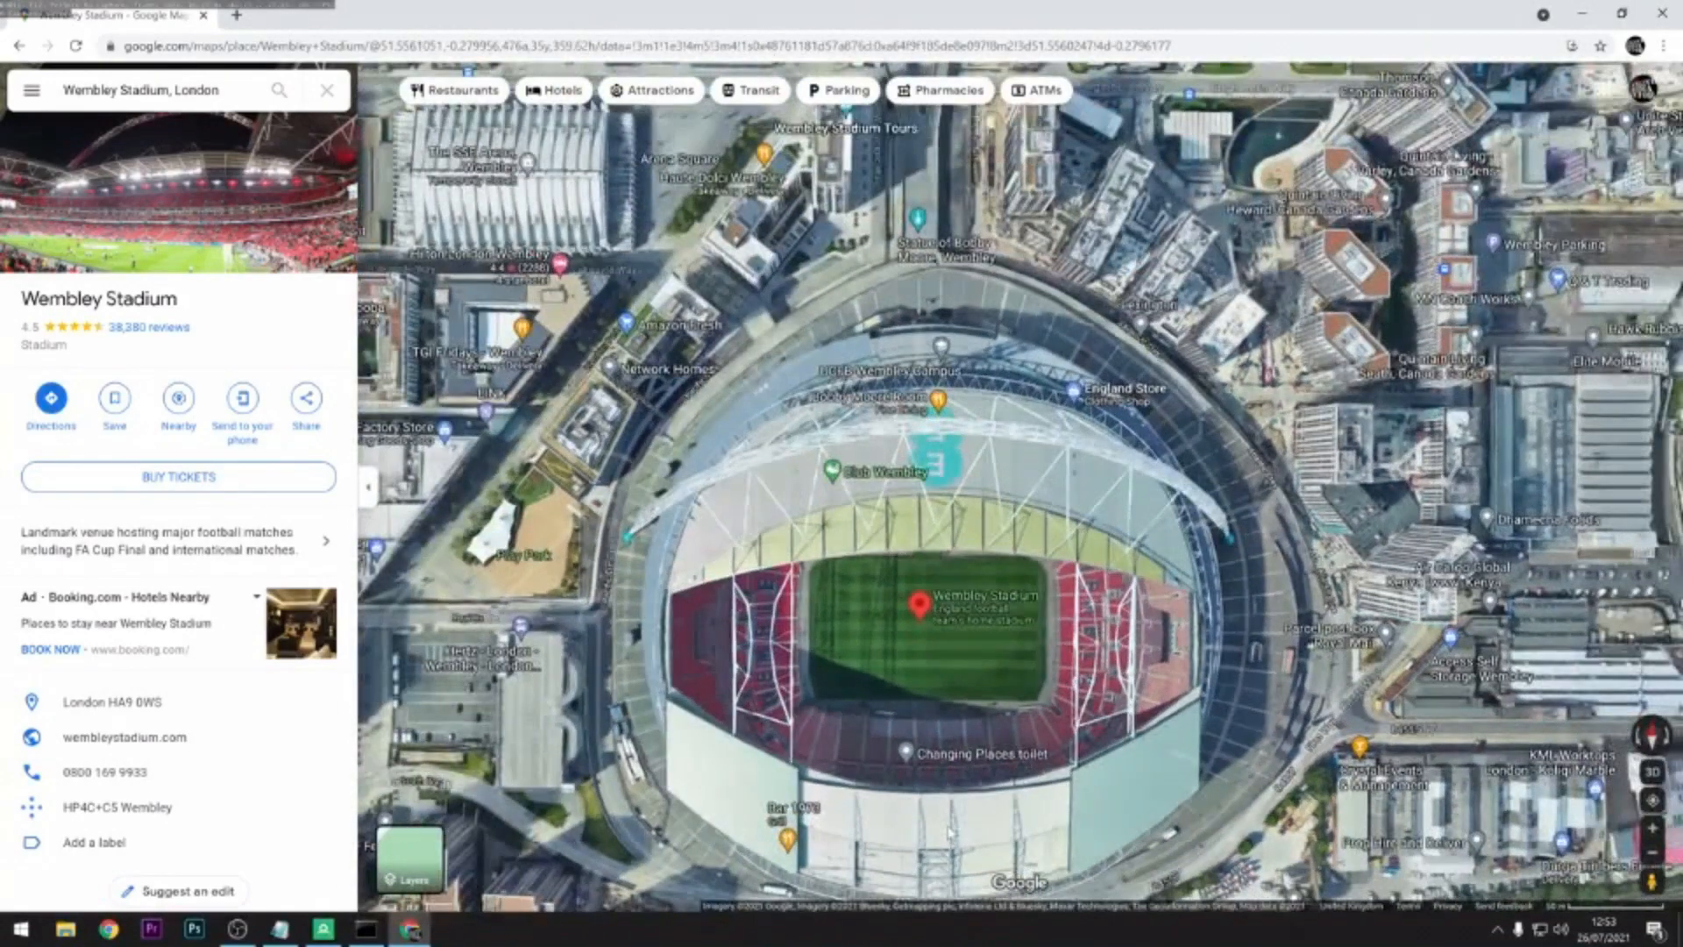
drag(903, 646, 961, 517)
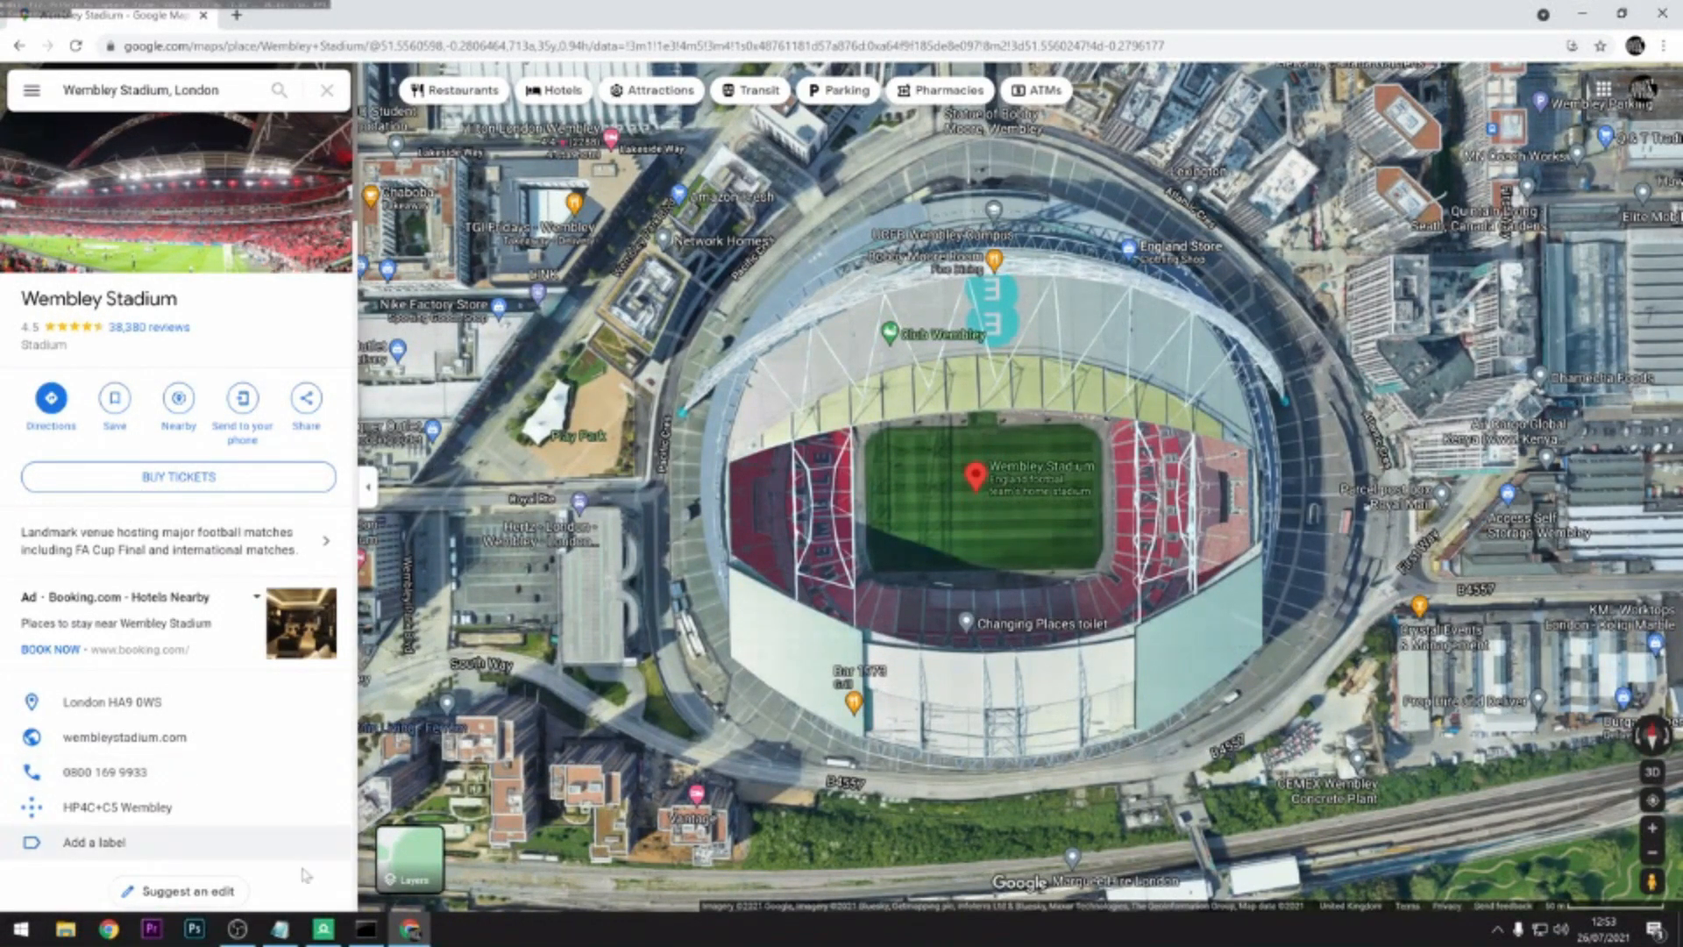
- Switch to RenderDoc, trigger a frame capture with a 5-second delay, and return to Chrome to move the stadium map during the capture
click(319, 931)
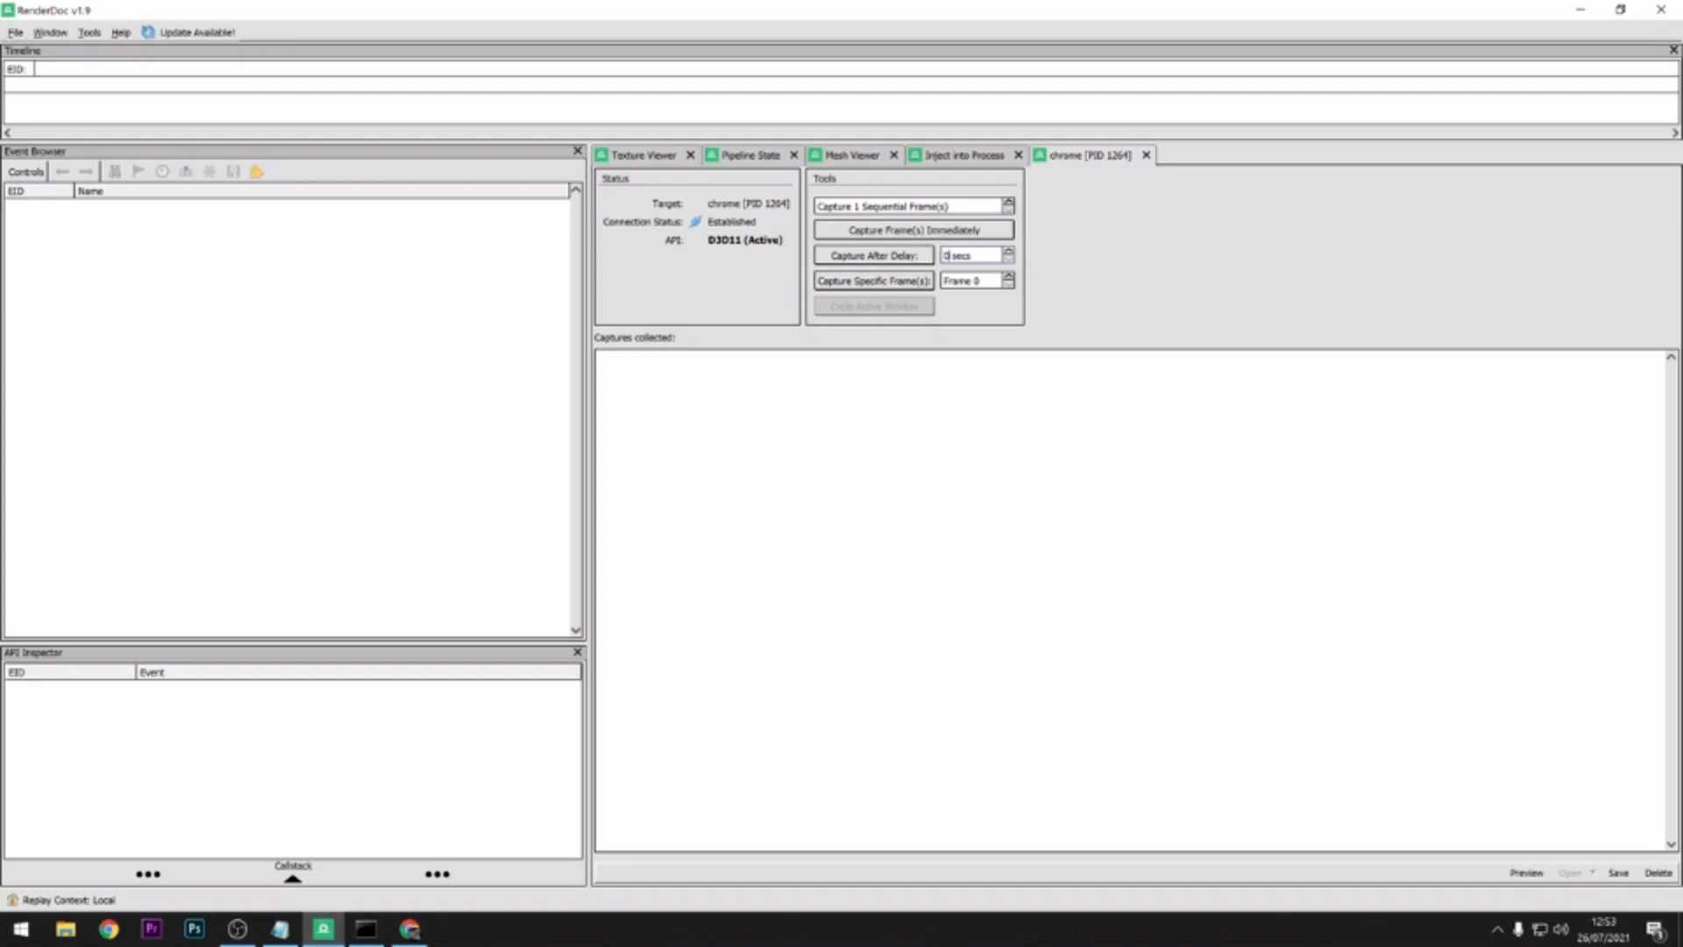
key(BackSpace)
text(5)
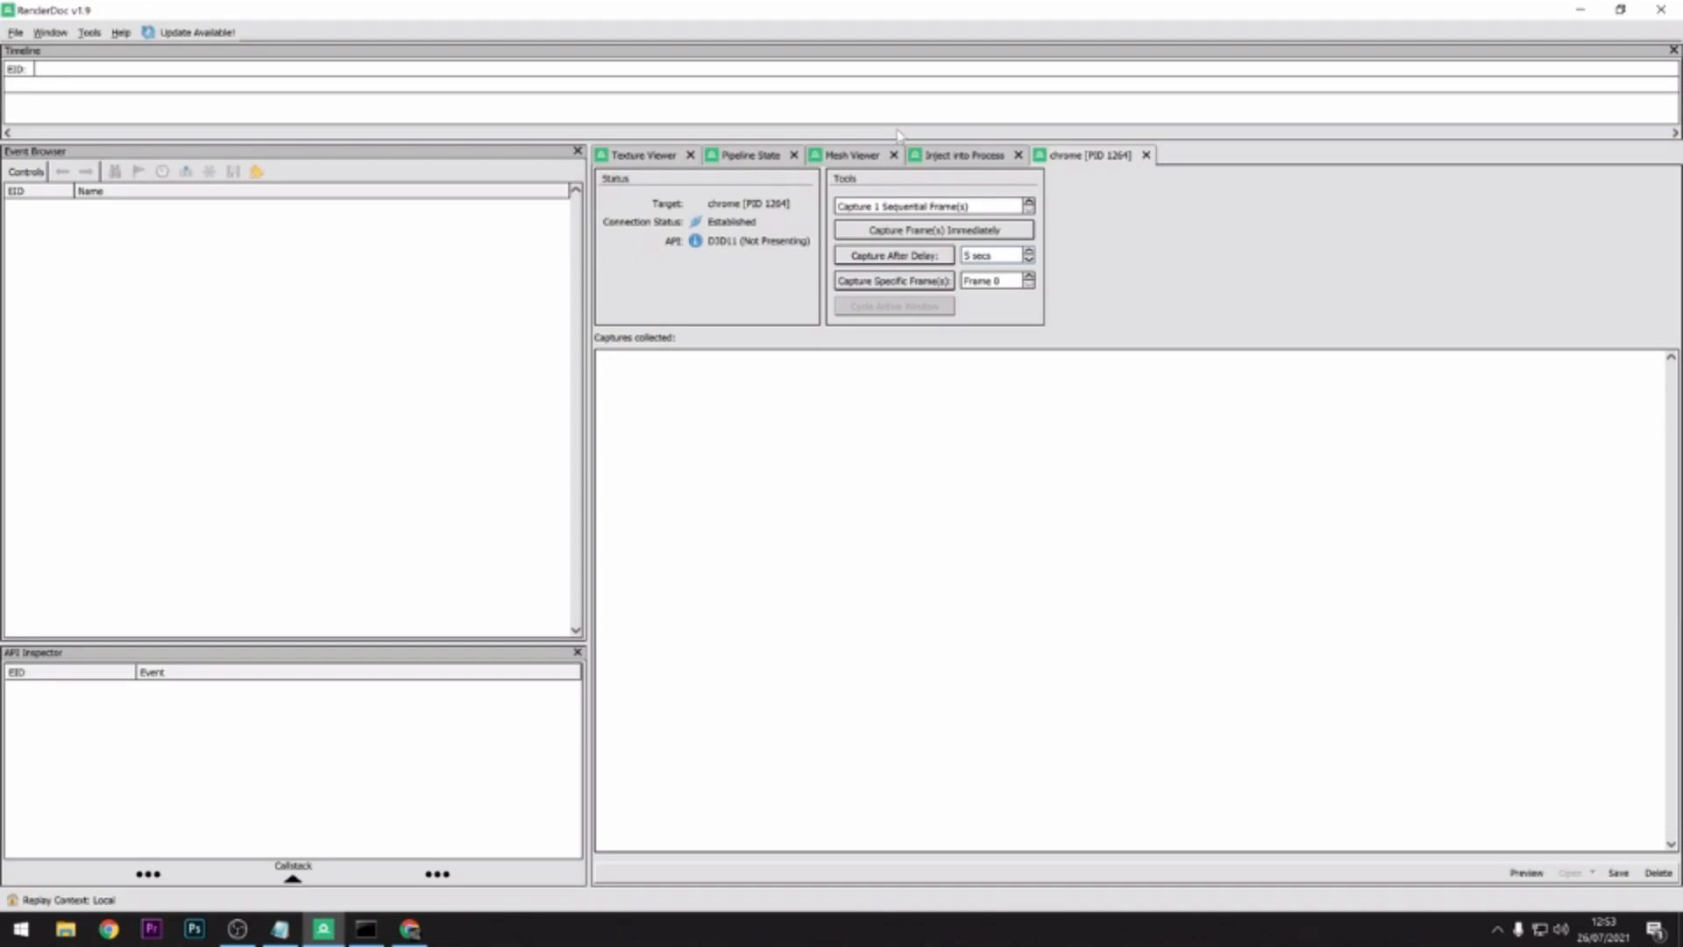
click(897, 260)
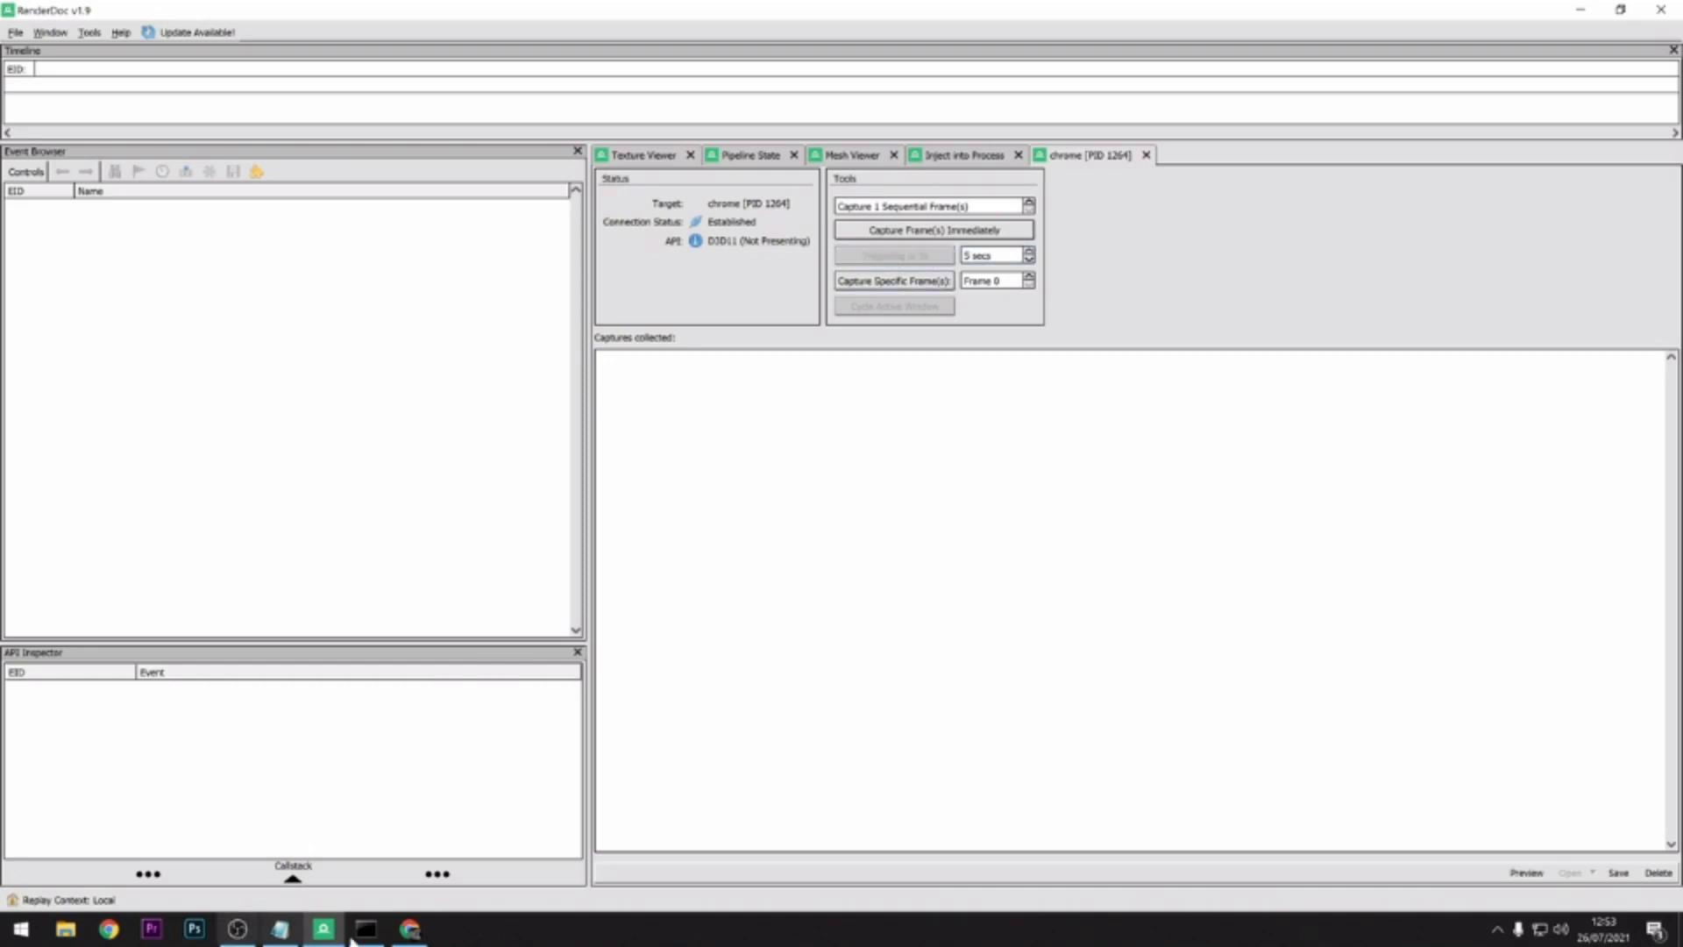
click(409, 931)
drag(977, 536, 1008, 516)
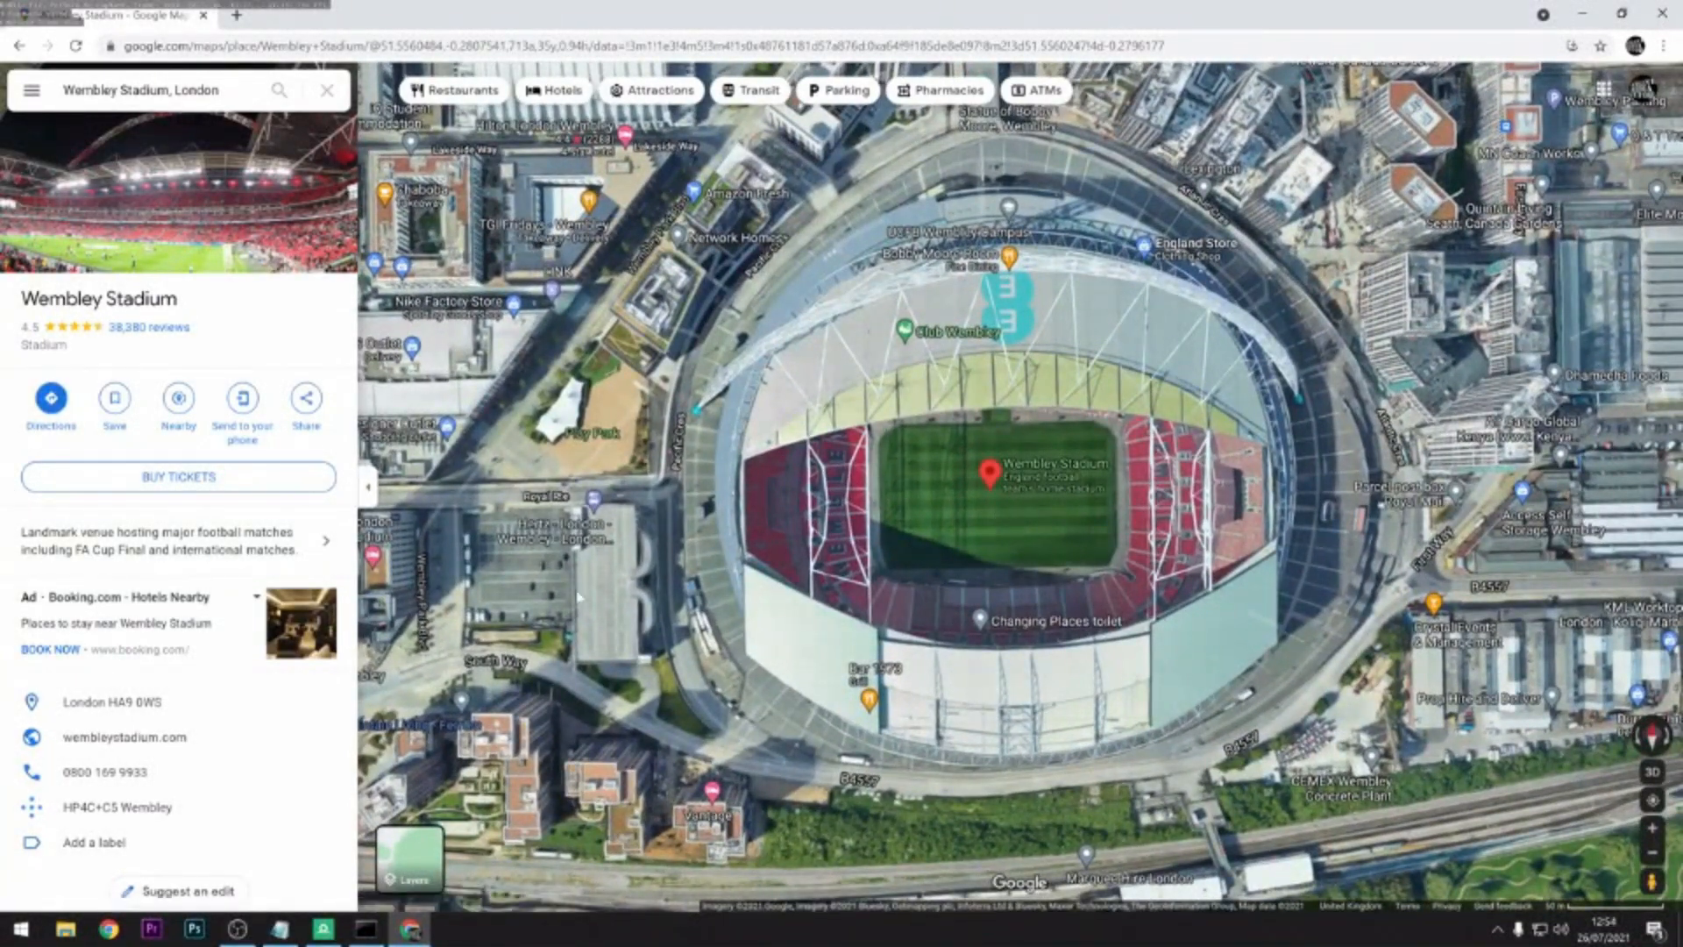
- Switch to RenderDoc and save the captured Chrome frame to the Desktop as Wembley
click(322, 928)
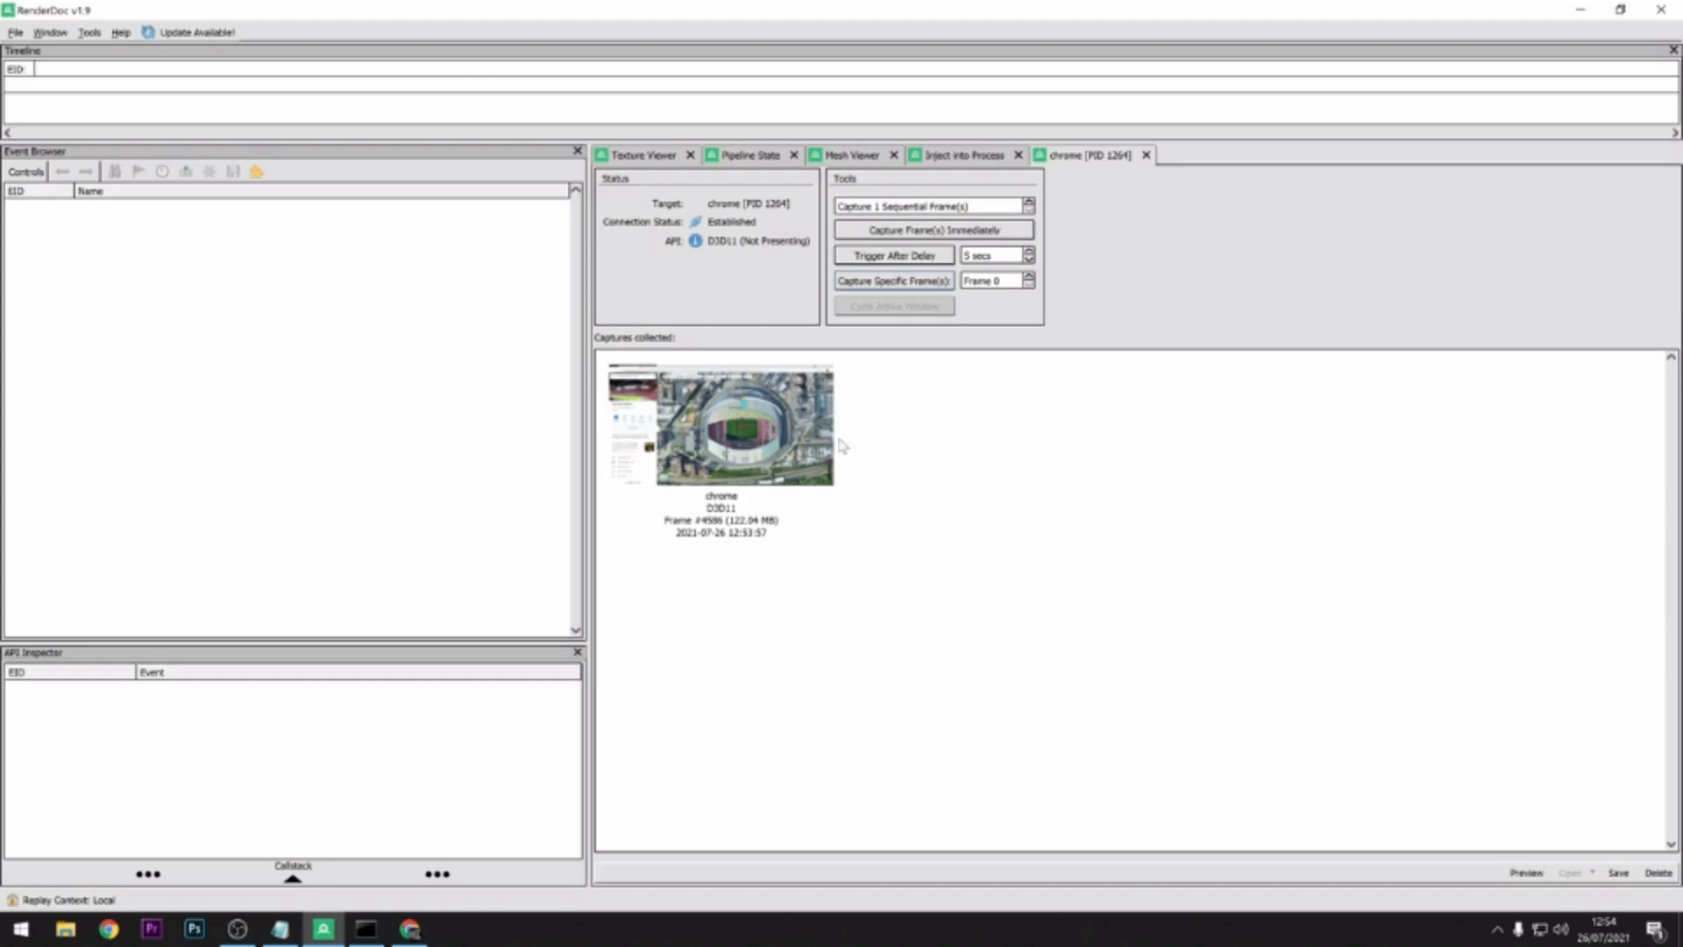
right_click(737, 414)
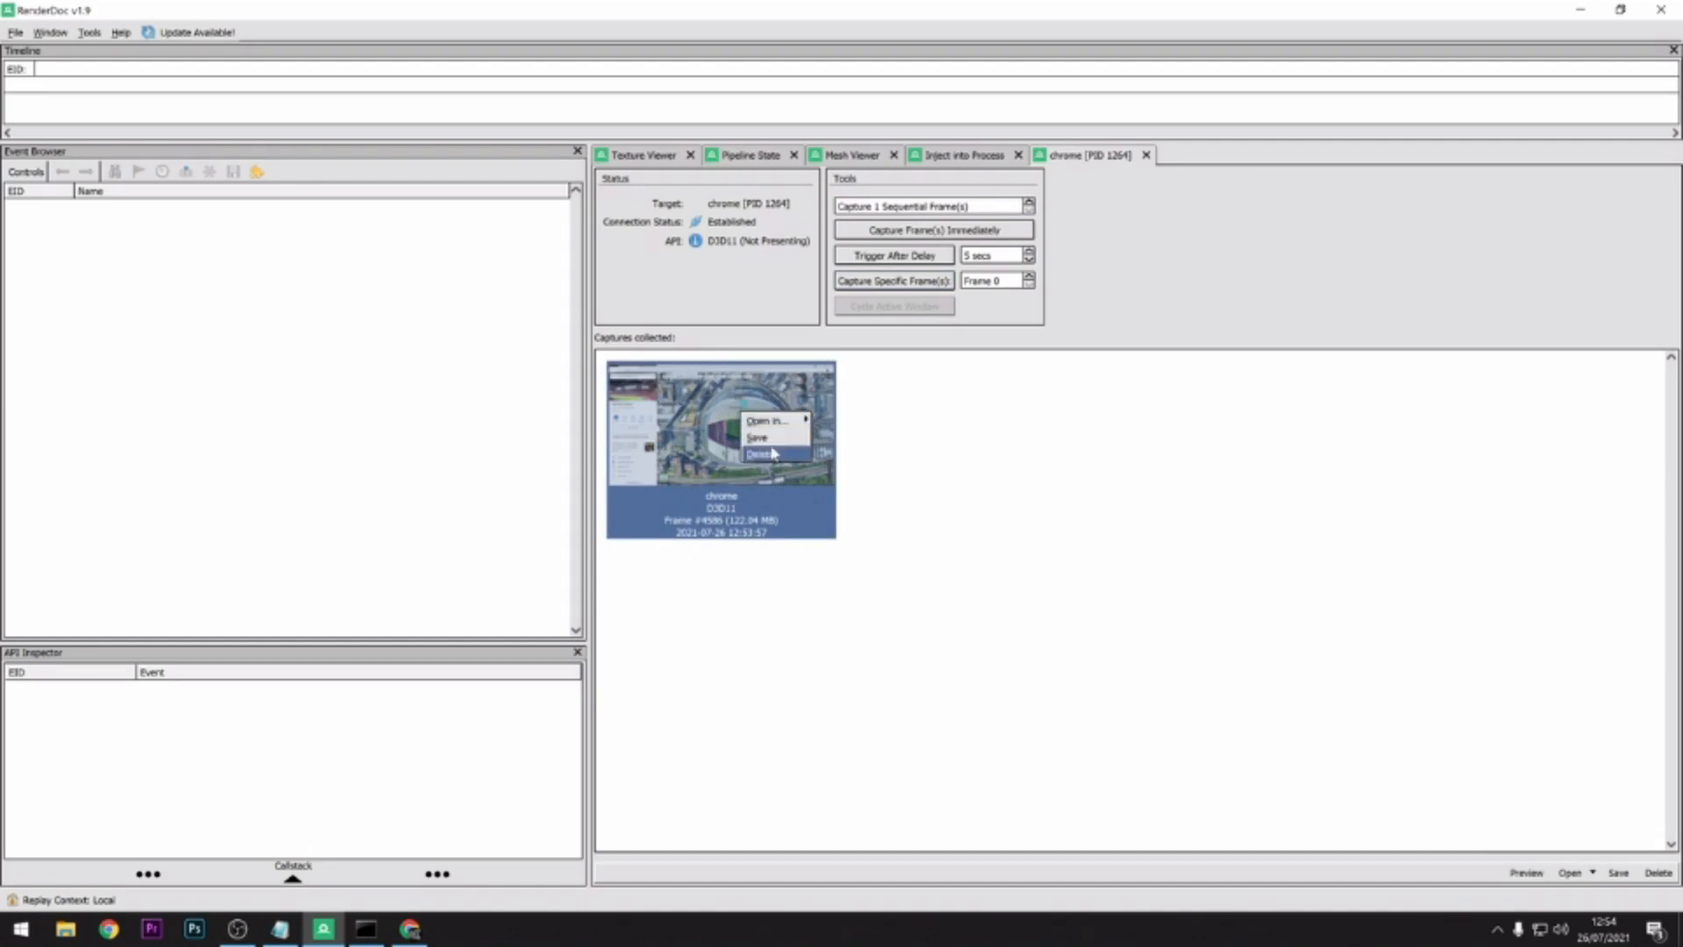
click(755, 436)
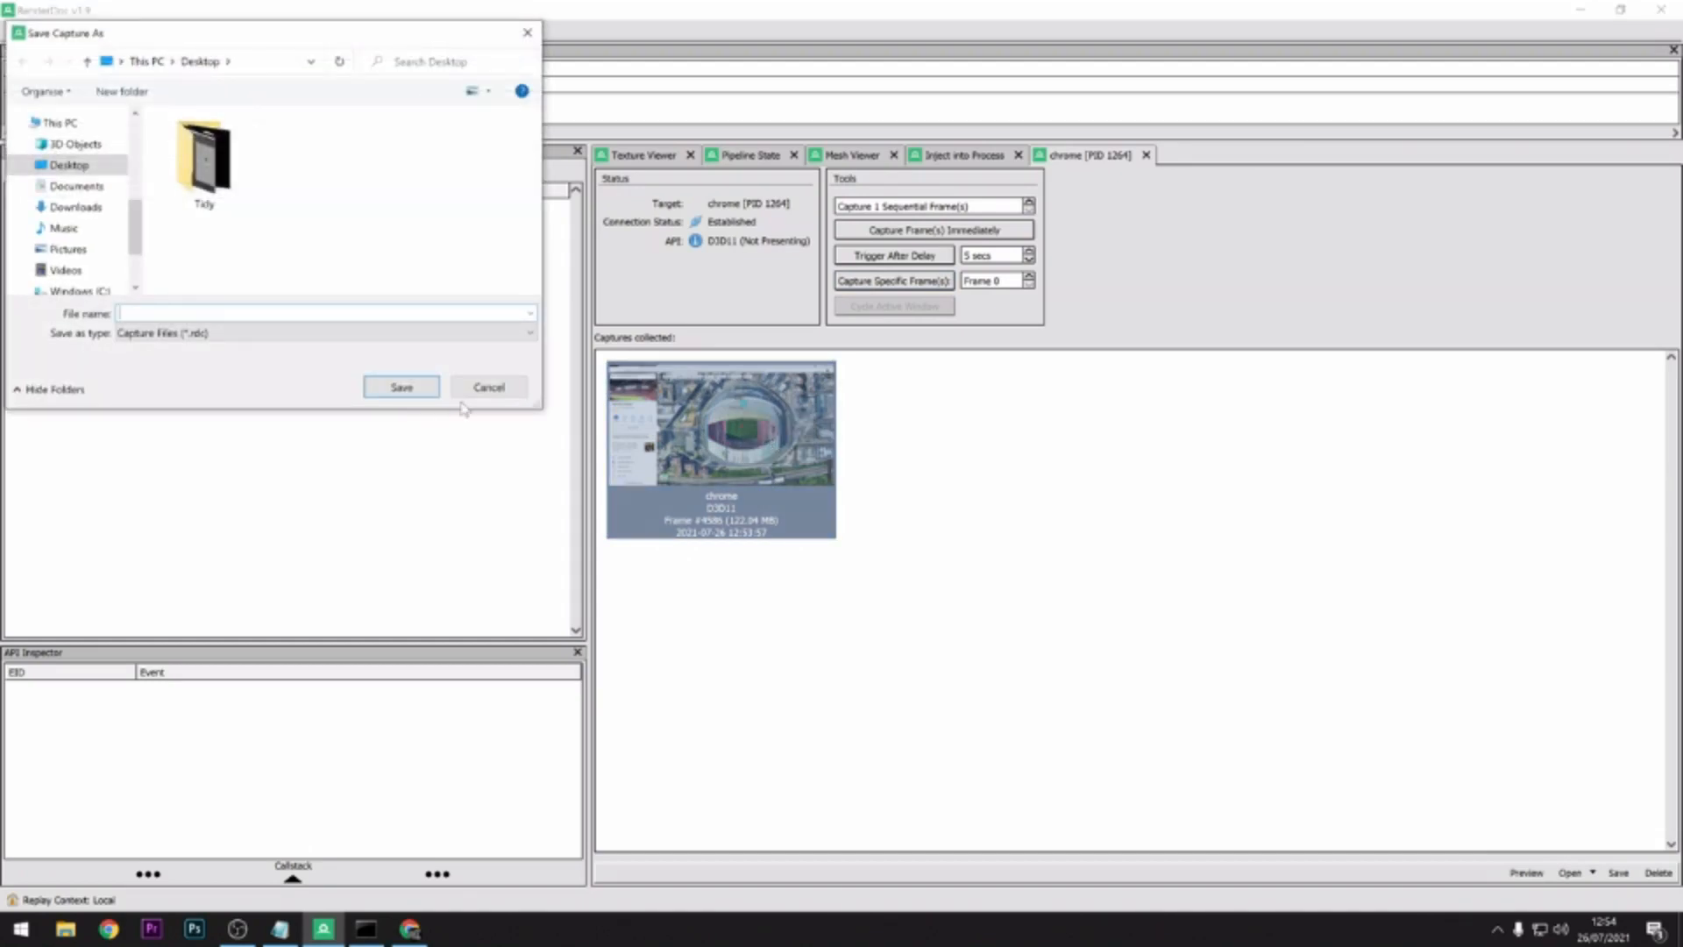
text(Wembley)
click(400, 388)
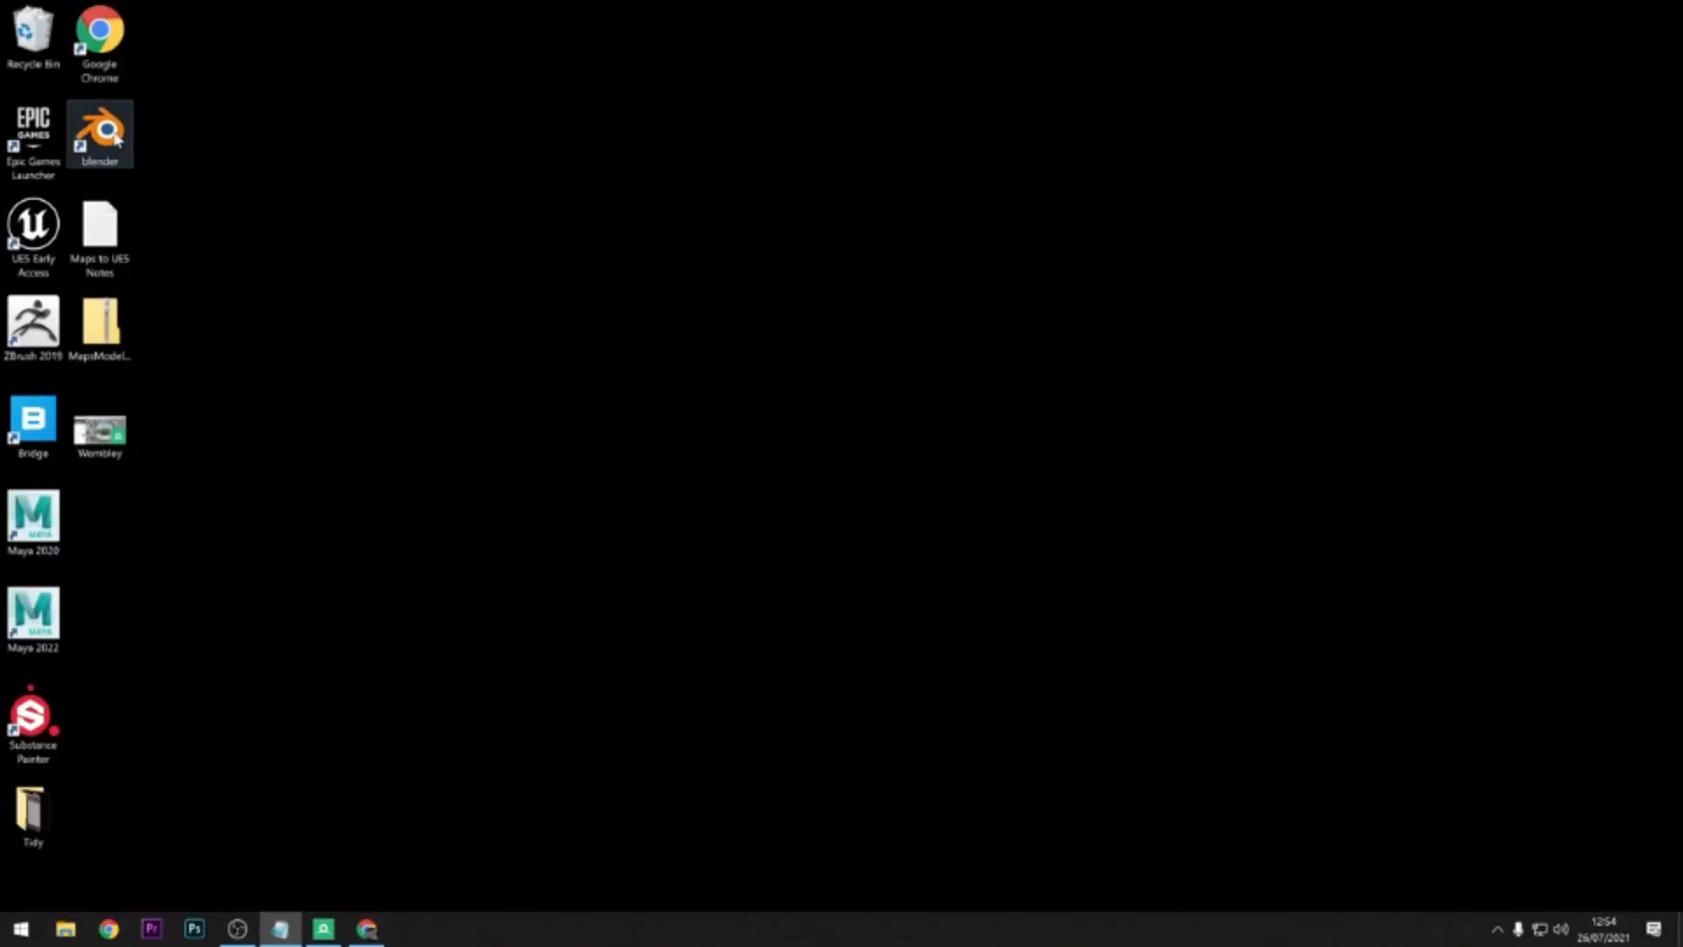
- Open Blender from the desktop and delete the default cube and camera
double_click(115, 137)
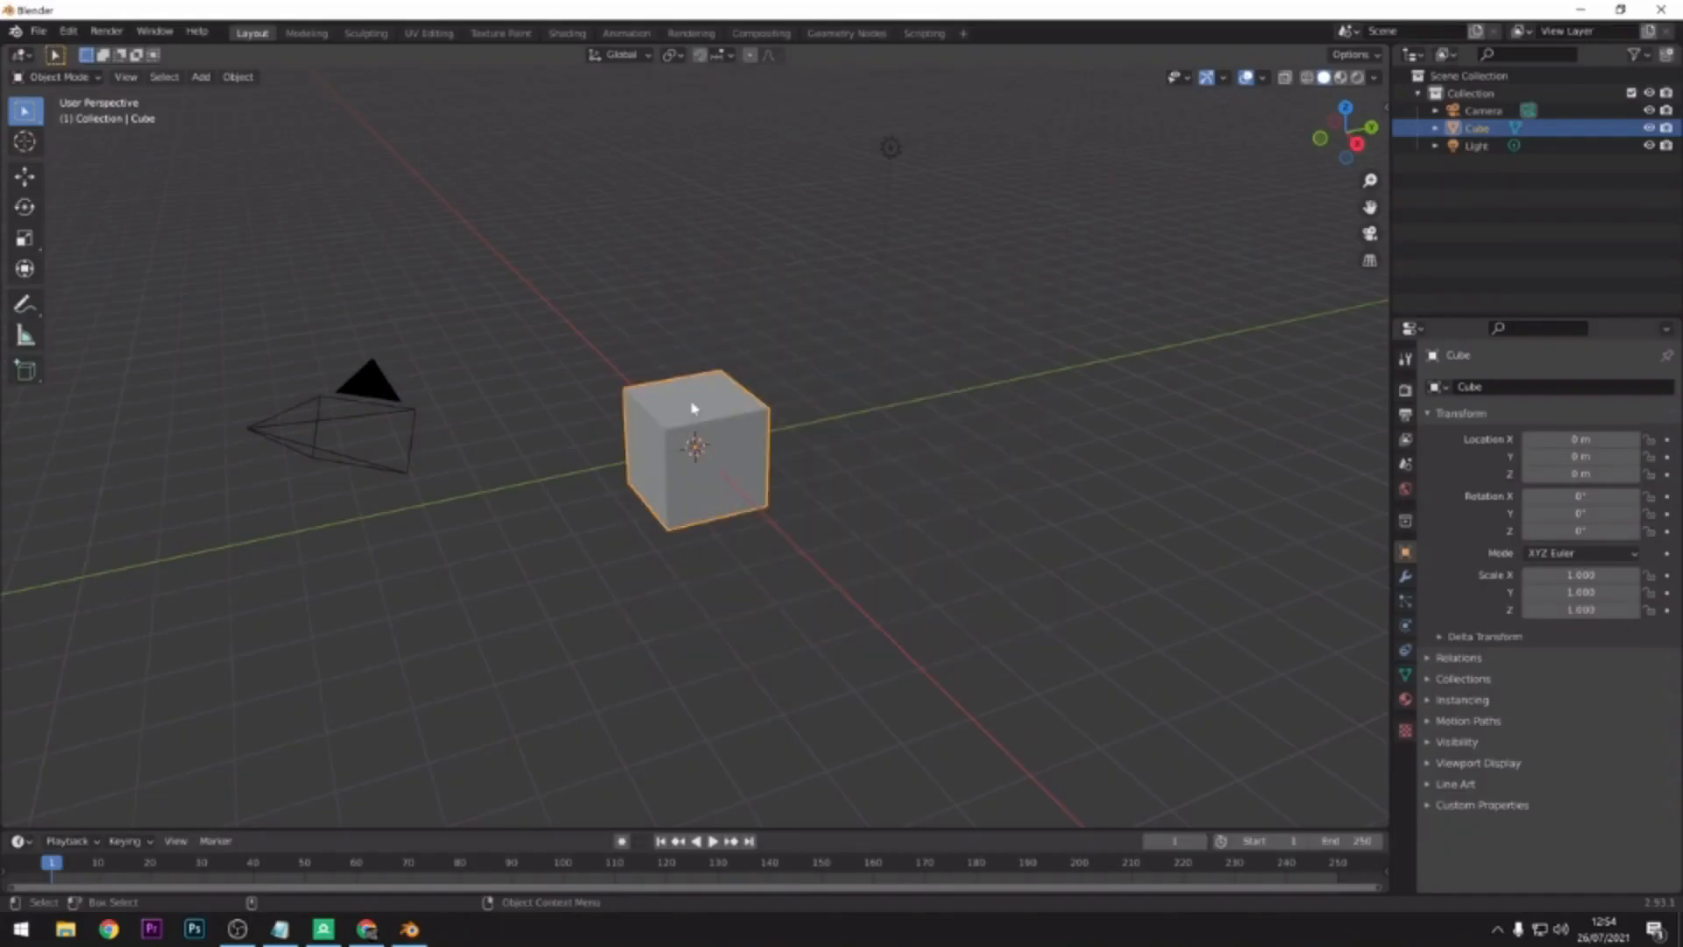
key(Delete)
click(277, 442)
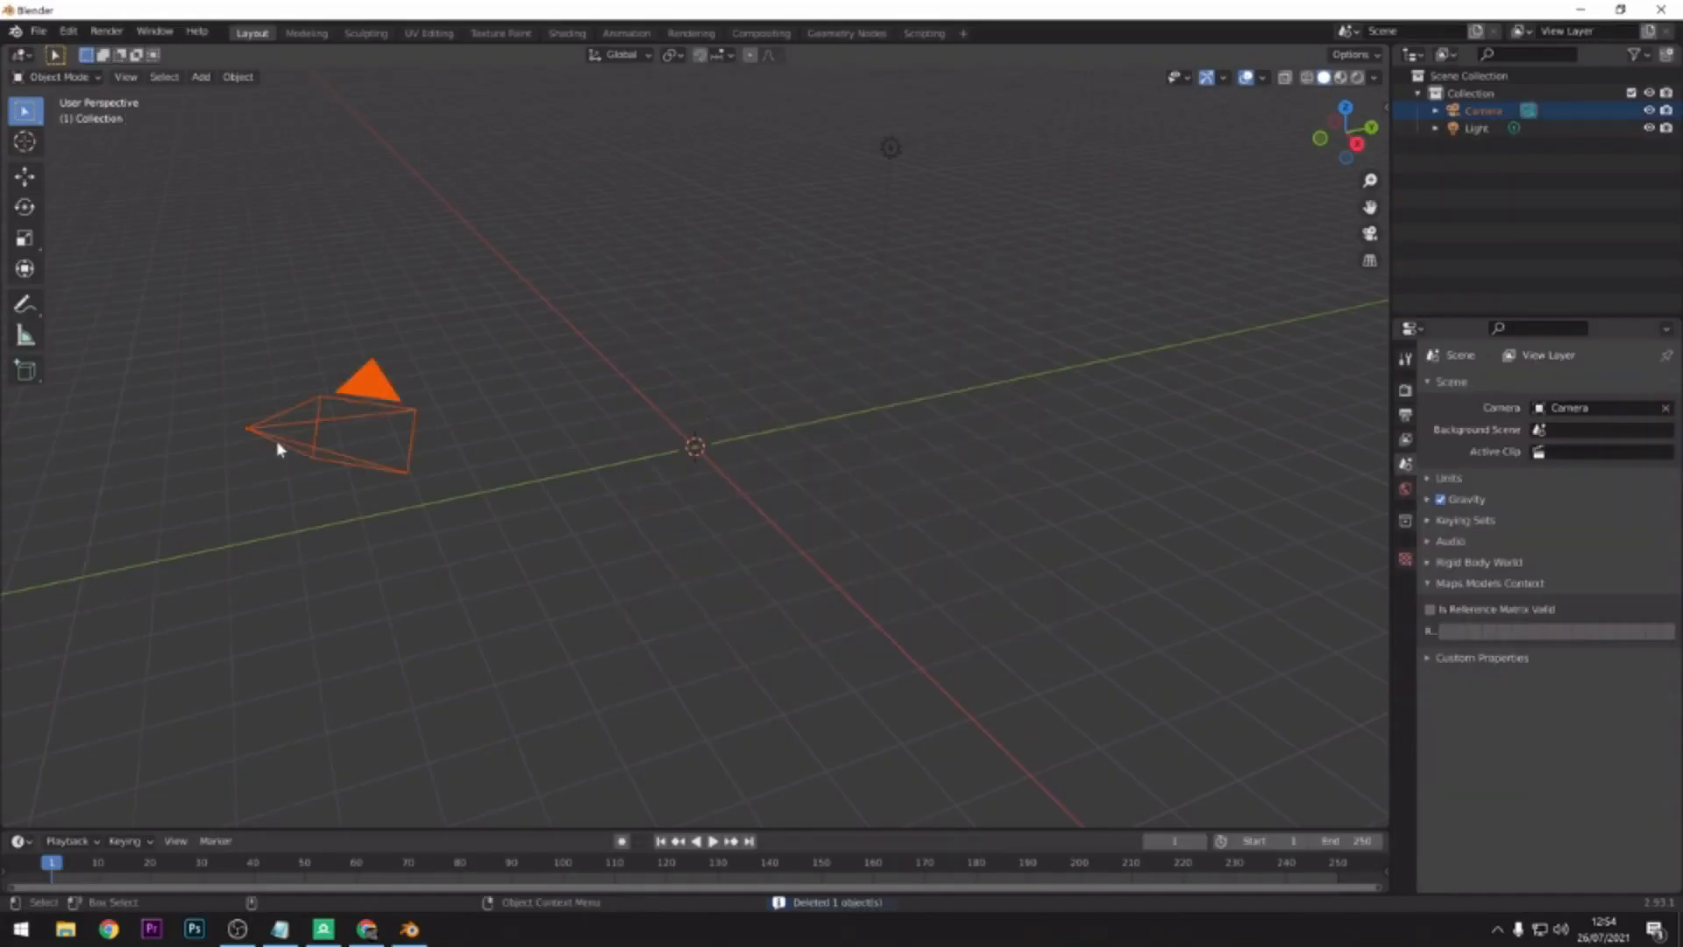
key(Delete)
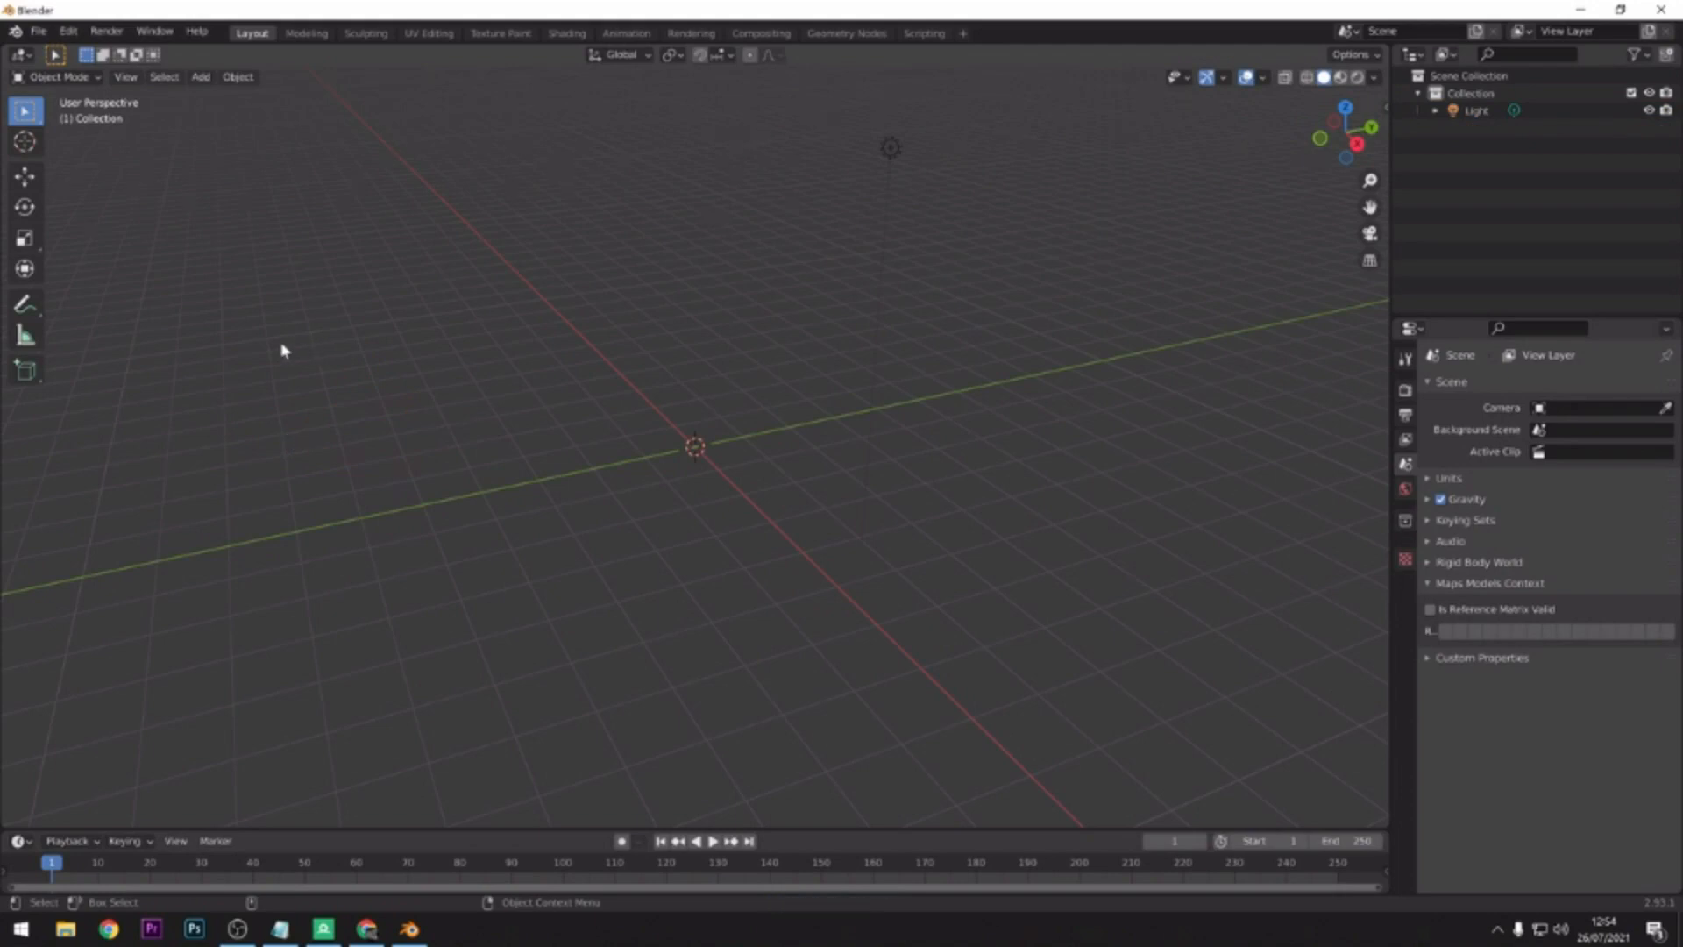
- Import Wembley.rdc from the Desktop as a Google Maps Capture
click(39, 31)
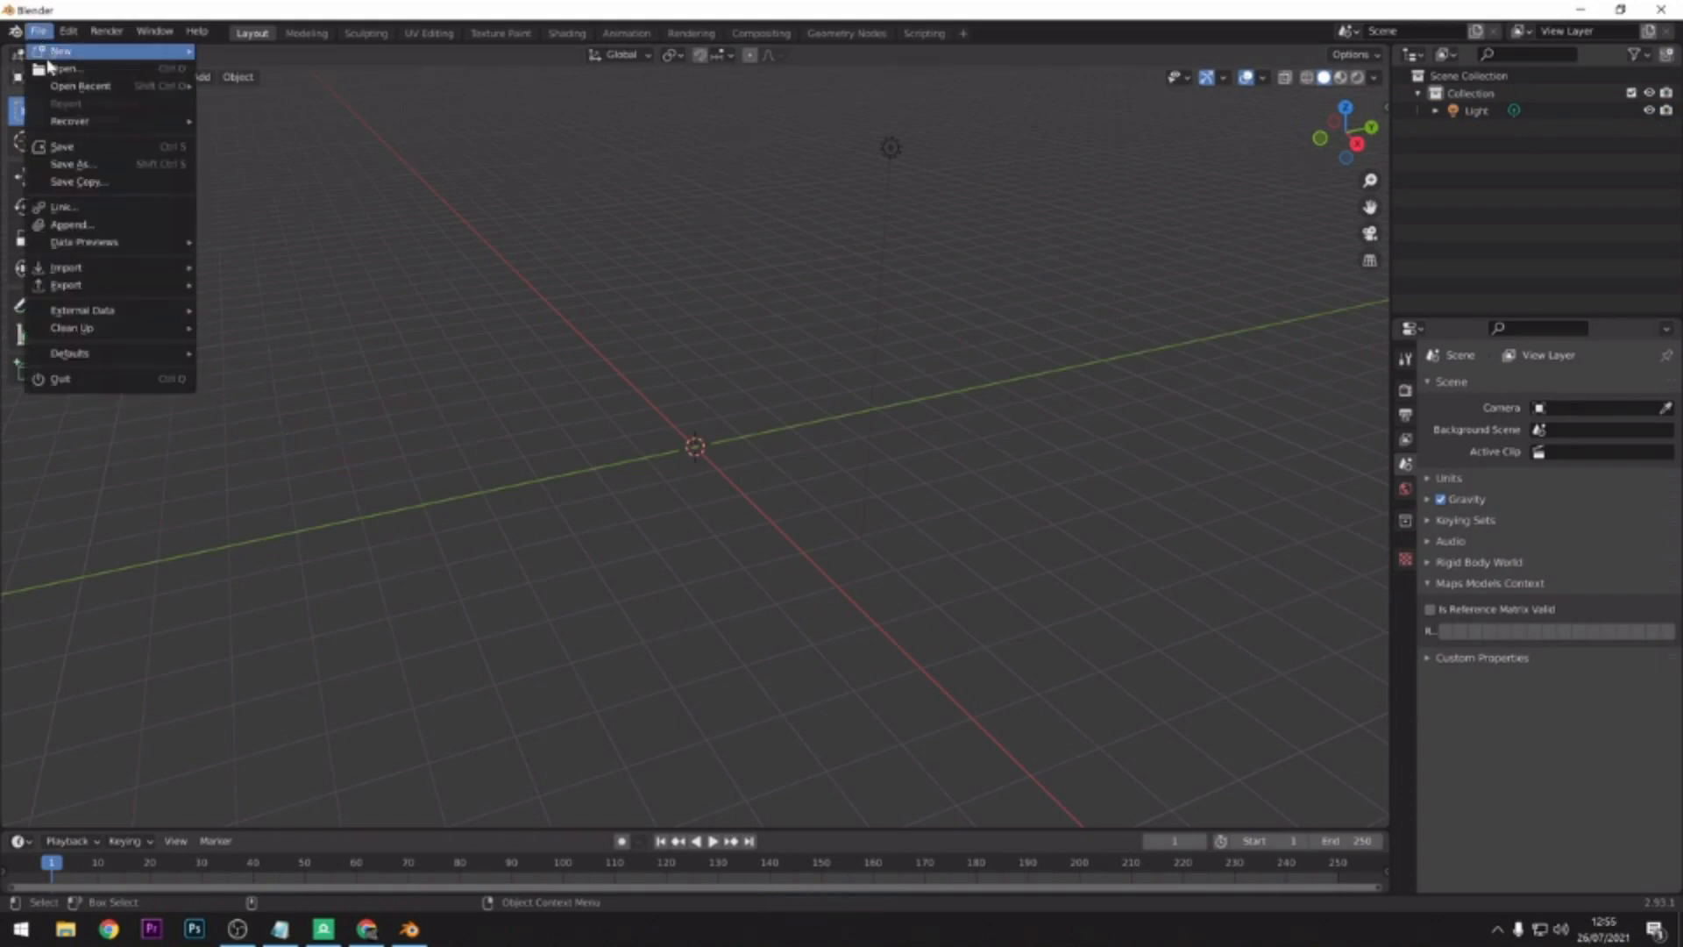
mouse_move(110, 272)
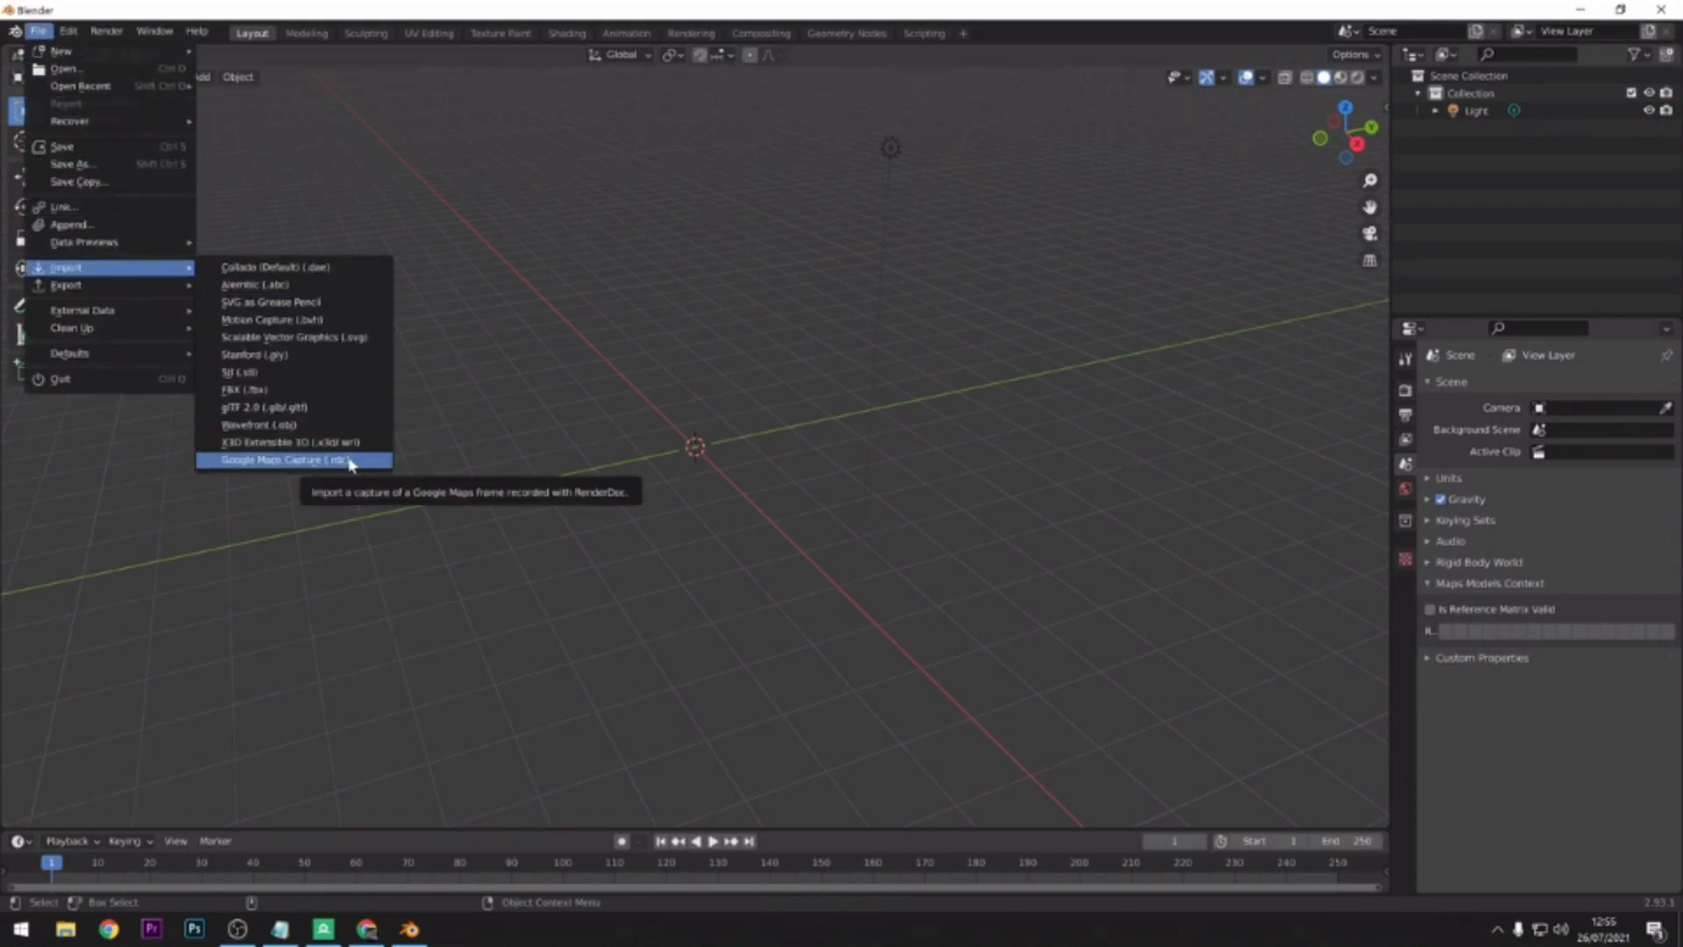
click(300, 462)
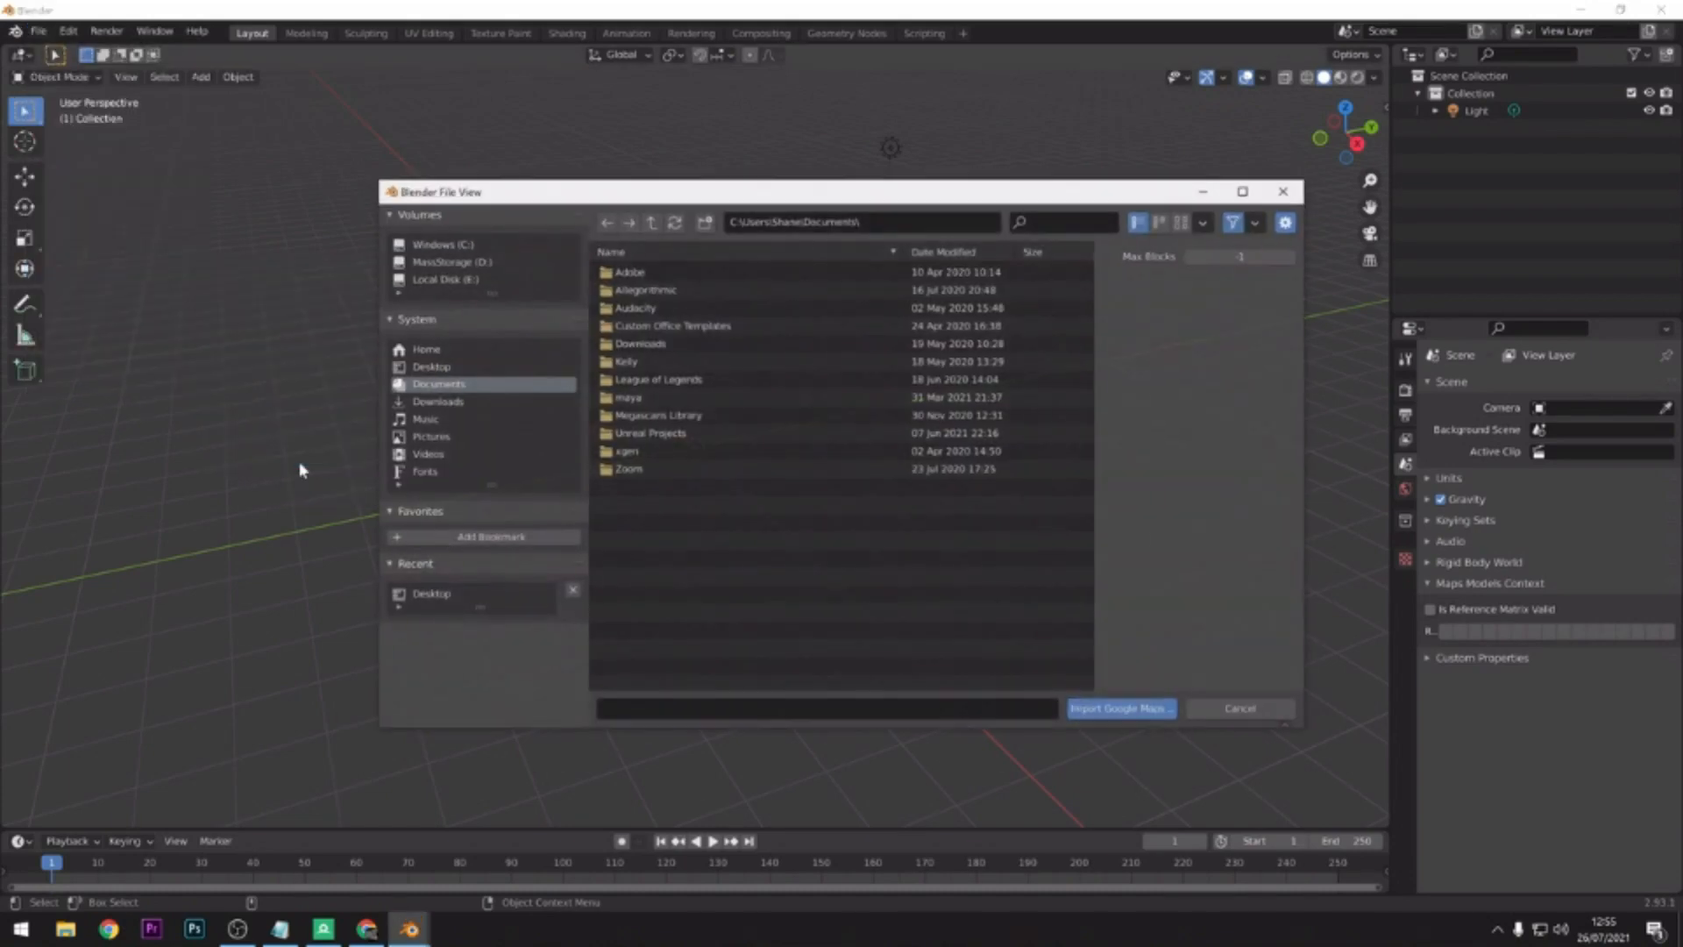
click(434, 368)
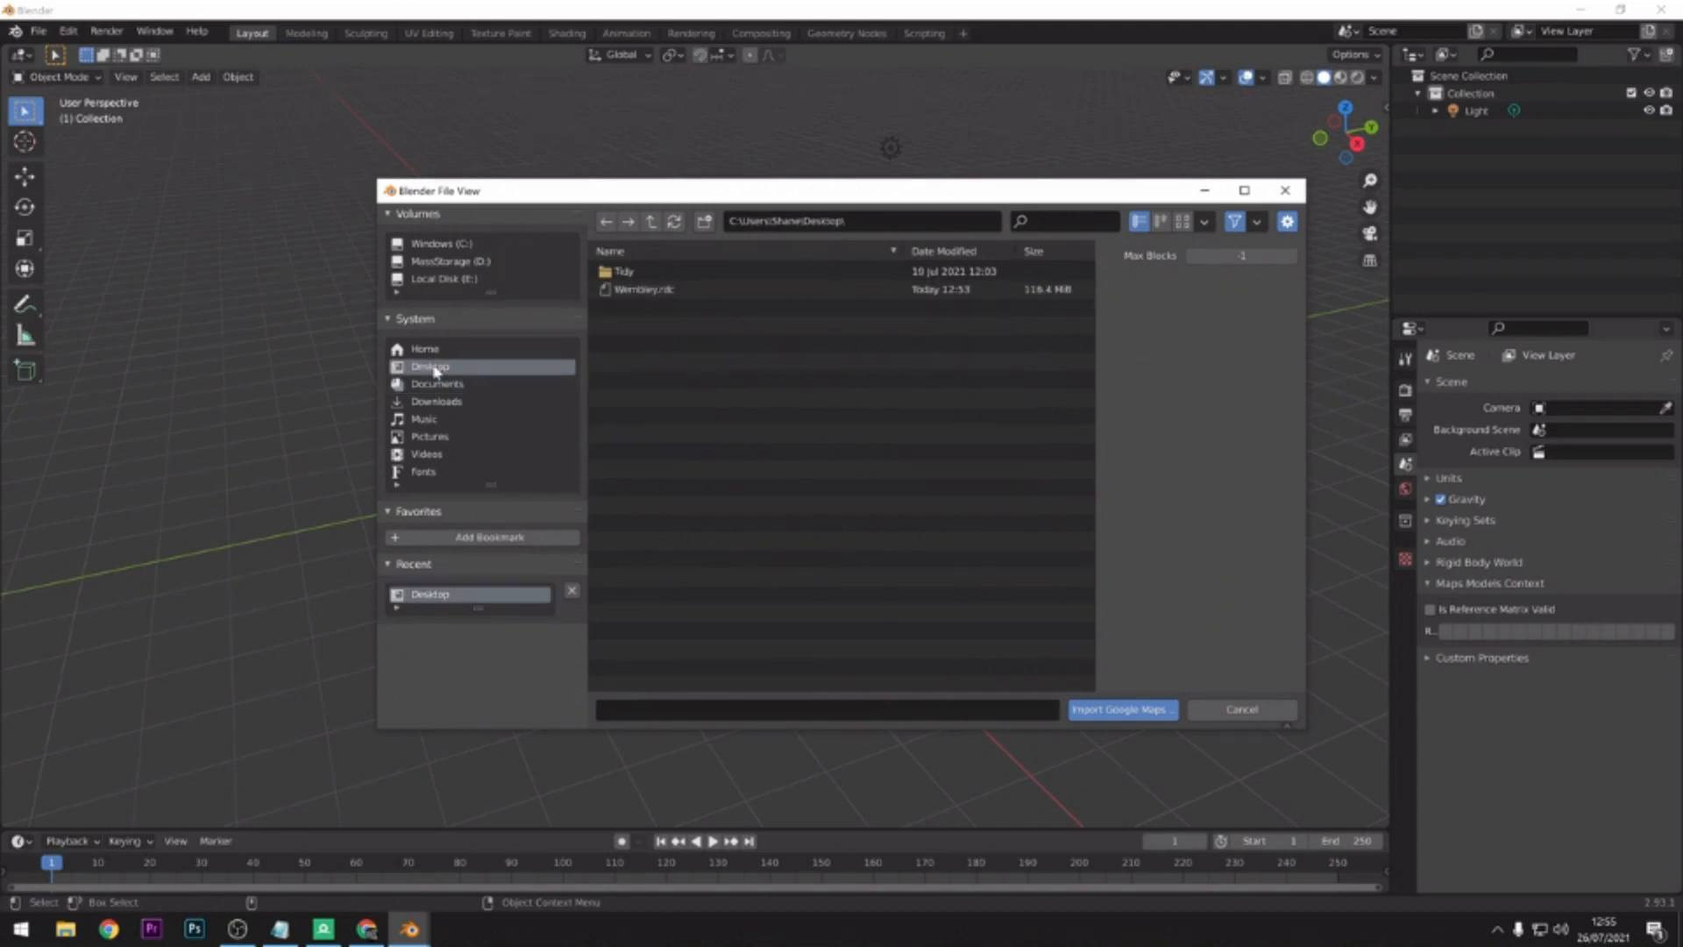
click(635, 291)
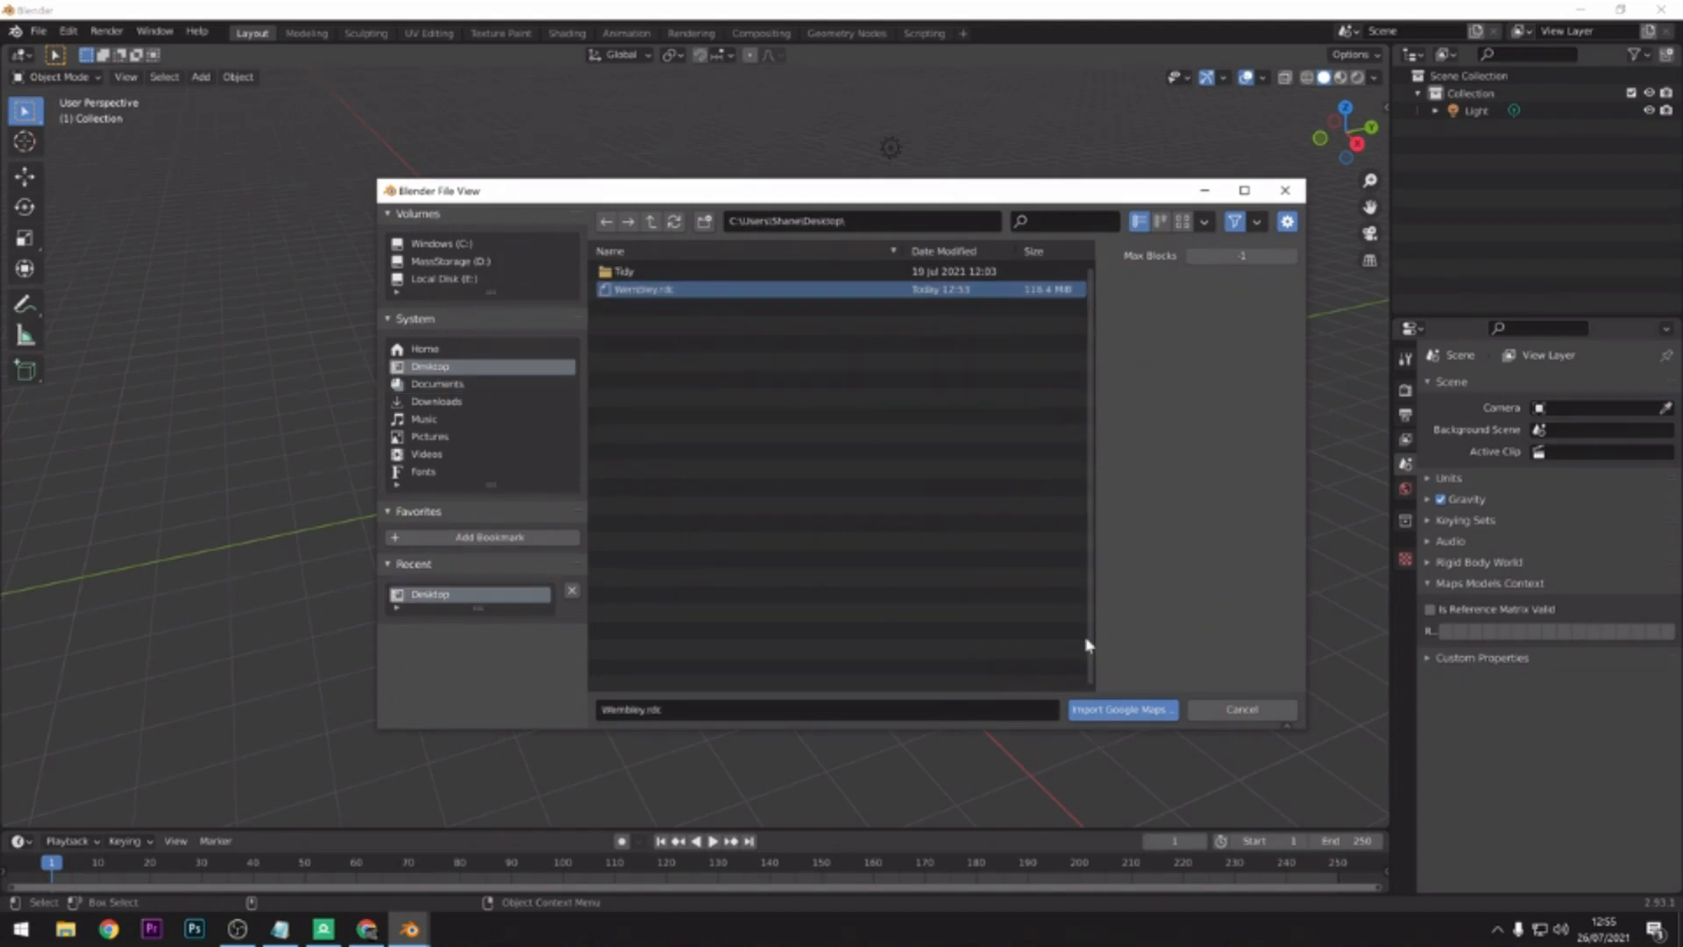
click(1143, 711)
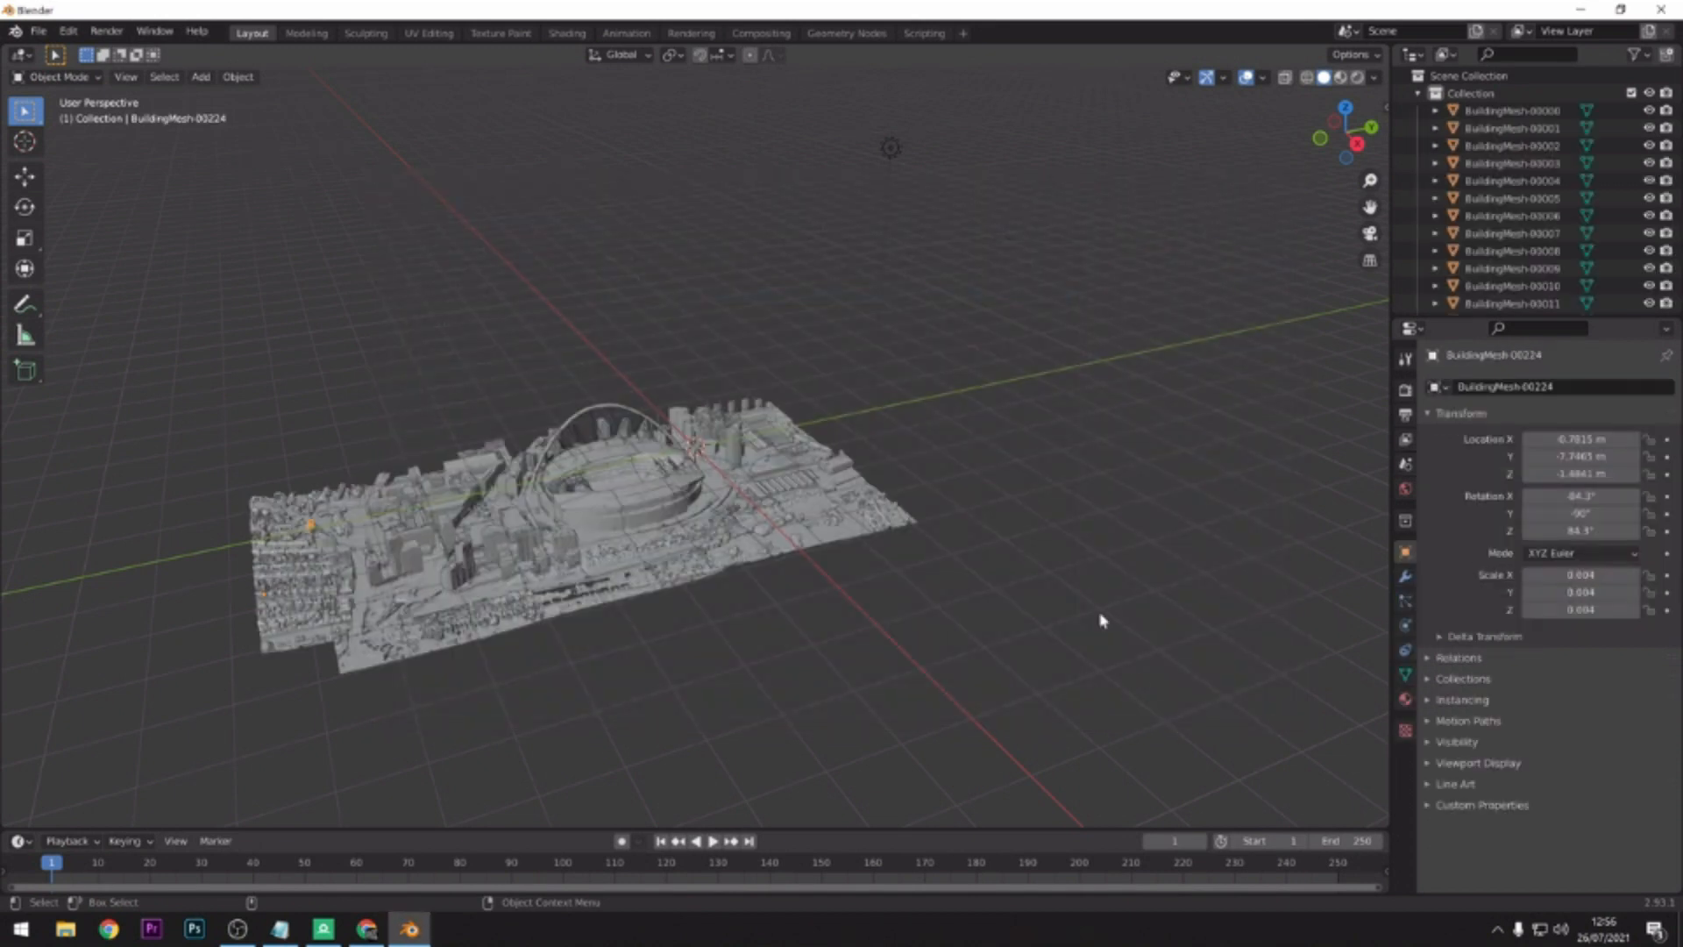
- Inspect the imported stadium geometry and set the viewport shading to Material Preview
scroll(646, 482, up, 3)
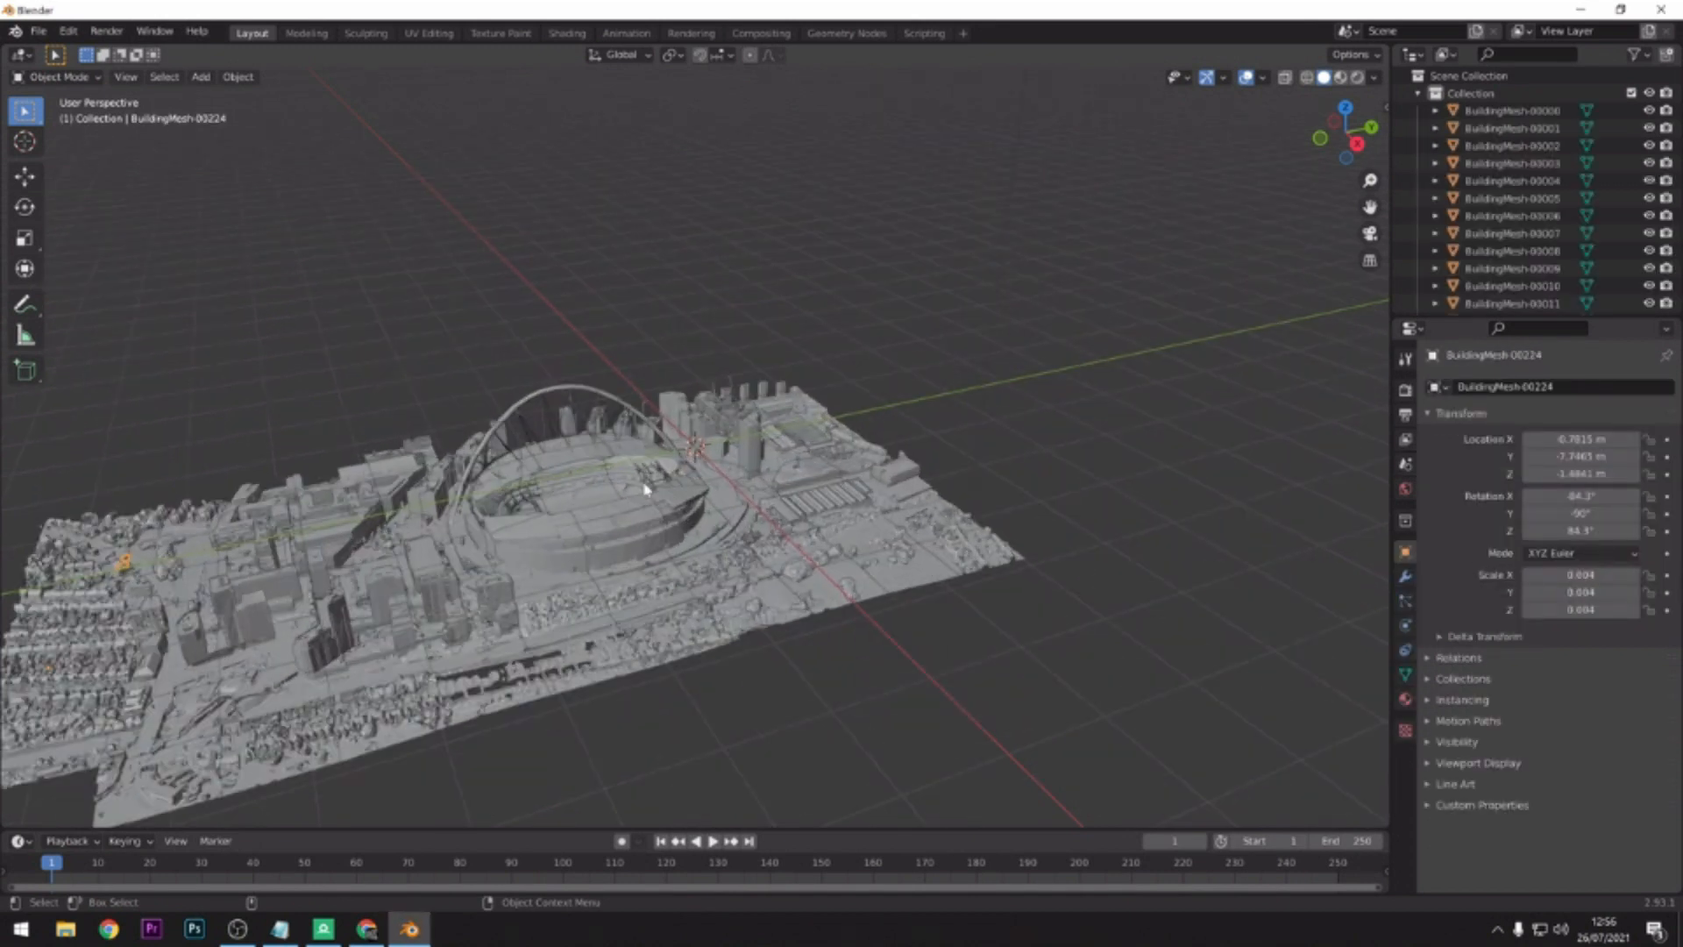
shift+middle_drag(673, 526, 626, 280)
scroll(999, 560, up, 4)
middle_drag(1006, 367, 1151, 340)
middle_drag(1139, 336, 992, 396)
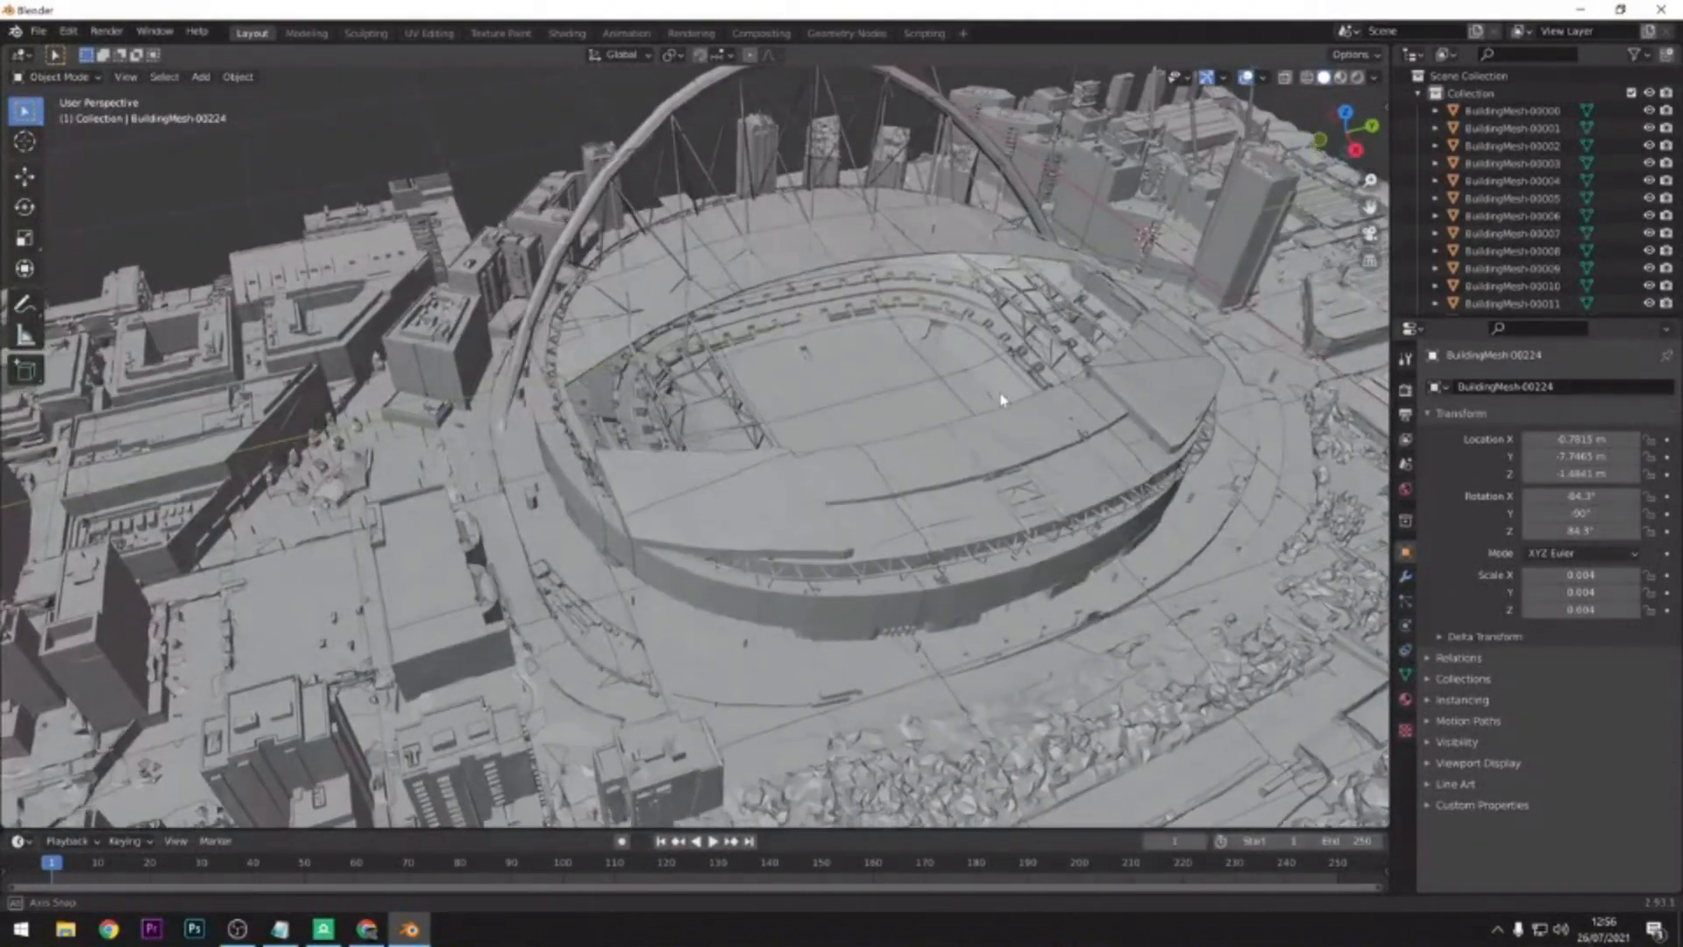
scroll(986, 397, down, 4)
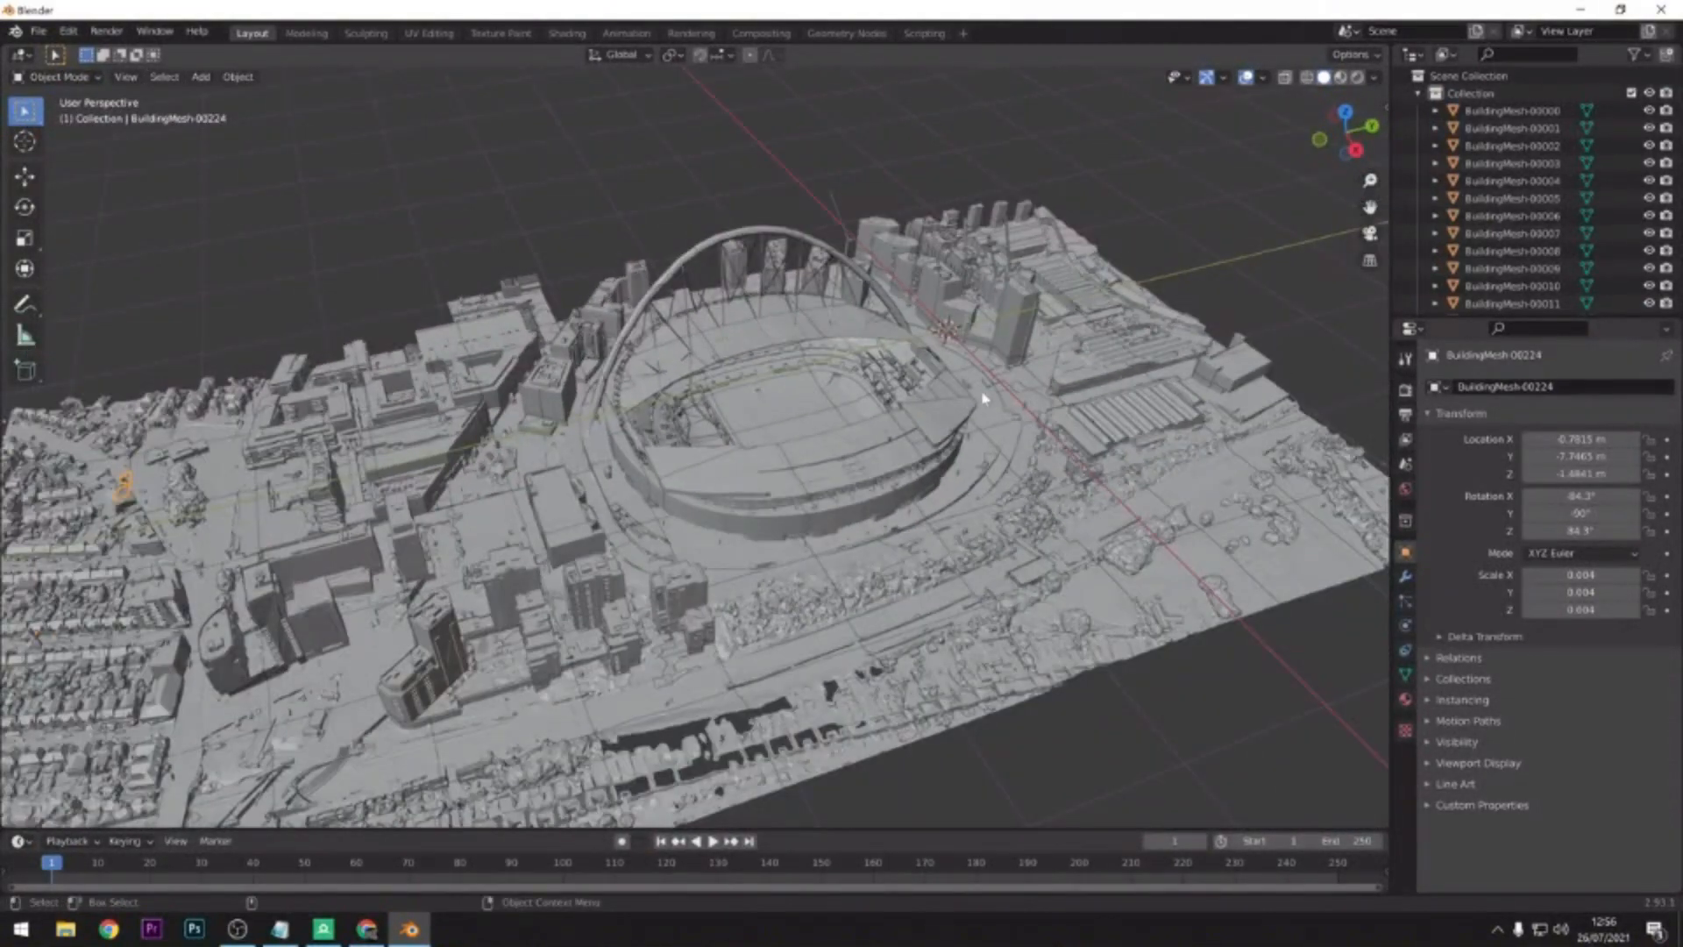
click(1342, 78)
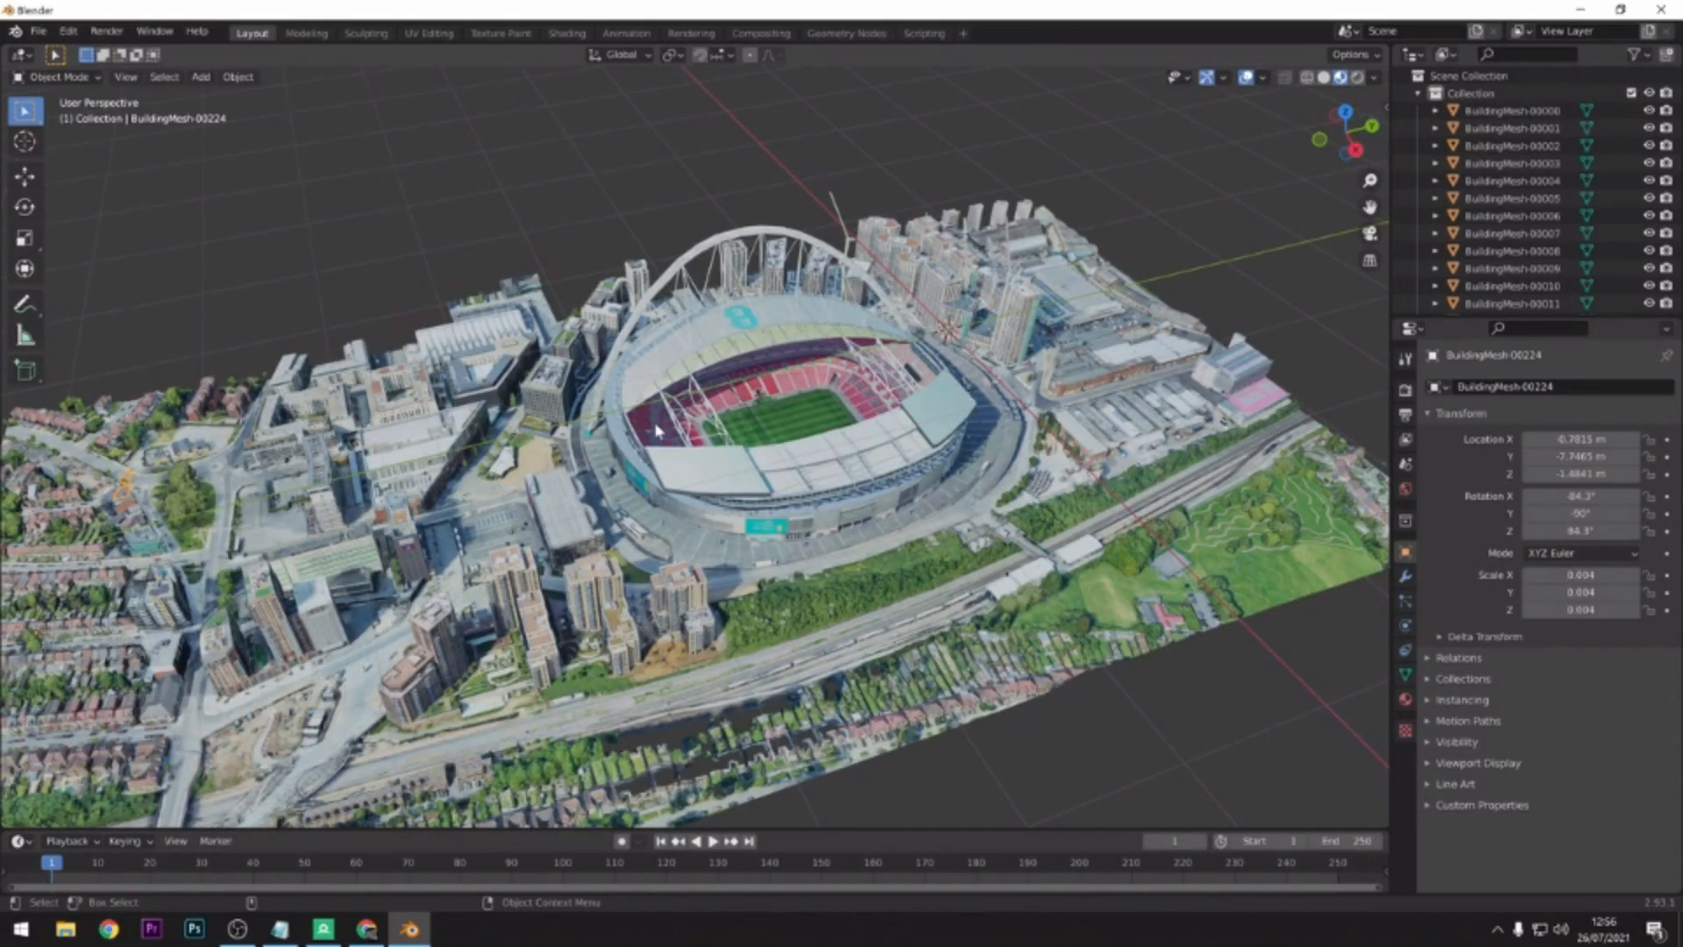
- Select the mesh block covering the stadium's front roof and the facade with the turquoise sign
scroll(651, 417, up, 1)
scroll(662, 443, up, 1)
mouse_move(718, 436)
shift+middle_down()
mouse_move(924, 349)
mouse_move(745, 432)
shift+middle_up()
middle_drag(745, 432, 805, 447)
scroll(771, 439, up, 1)
scroll(805, 449, up, 2)
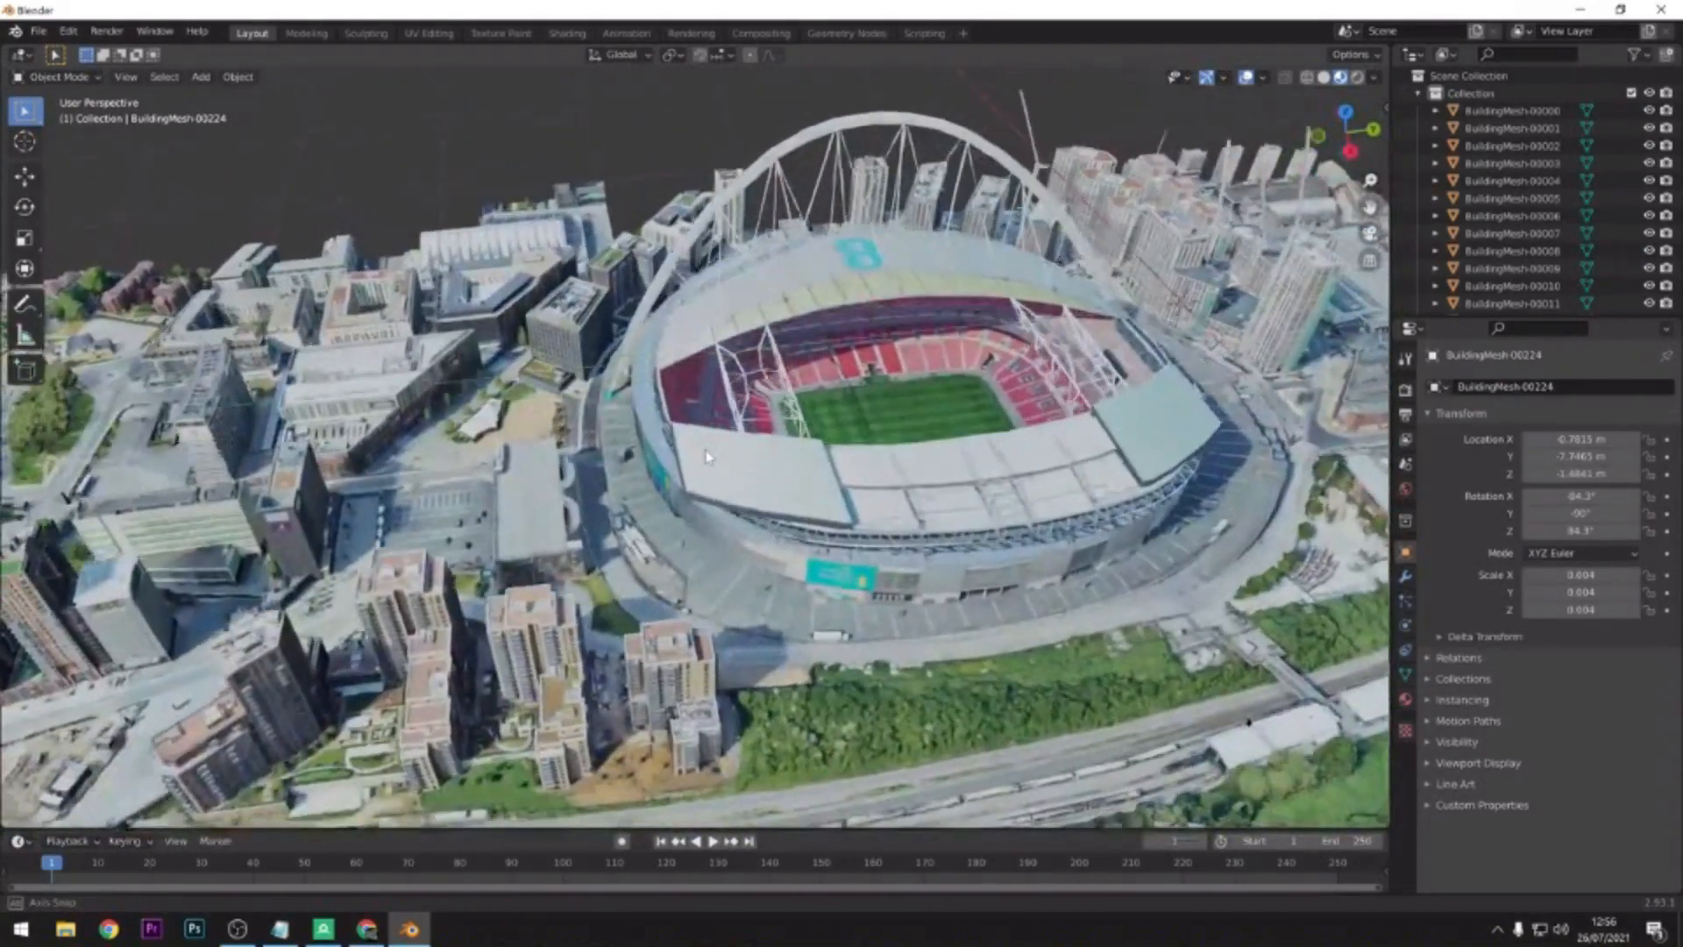
click(806, 463)
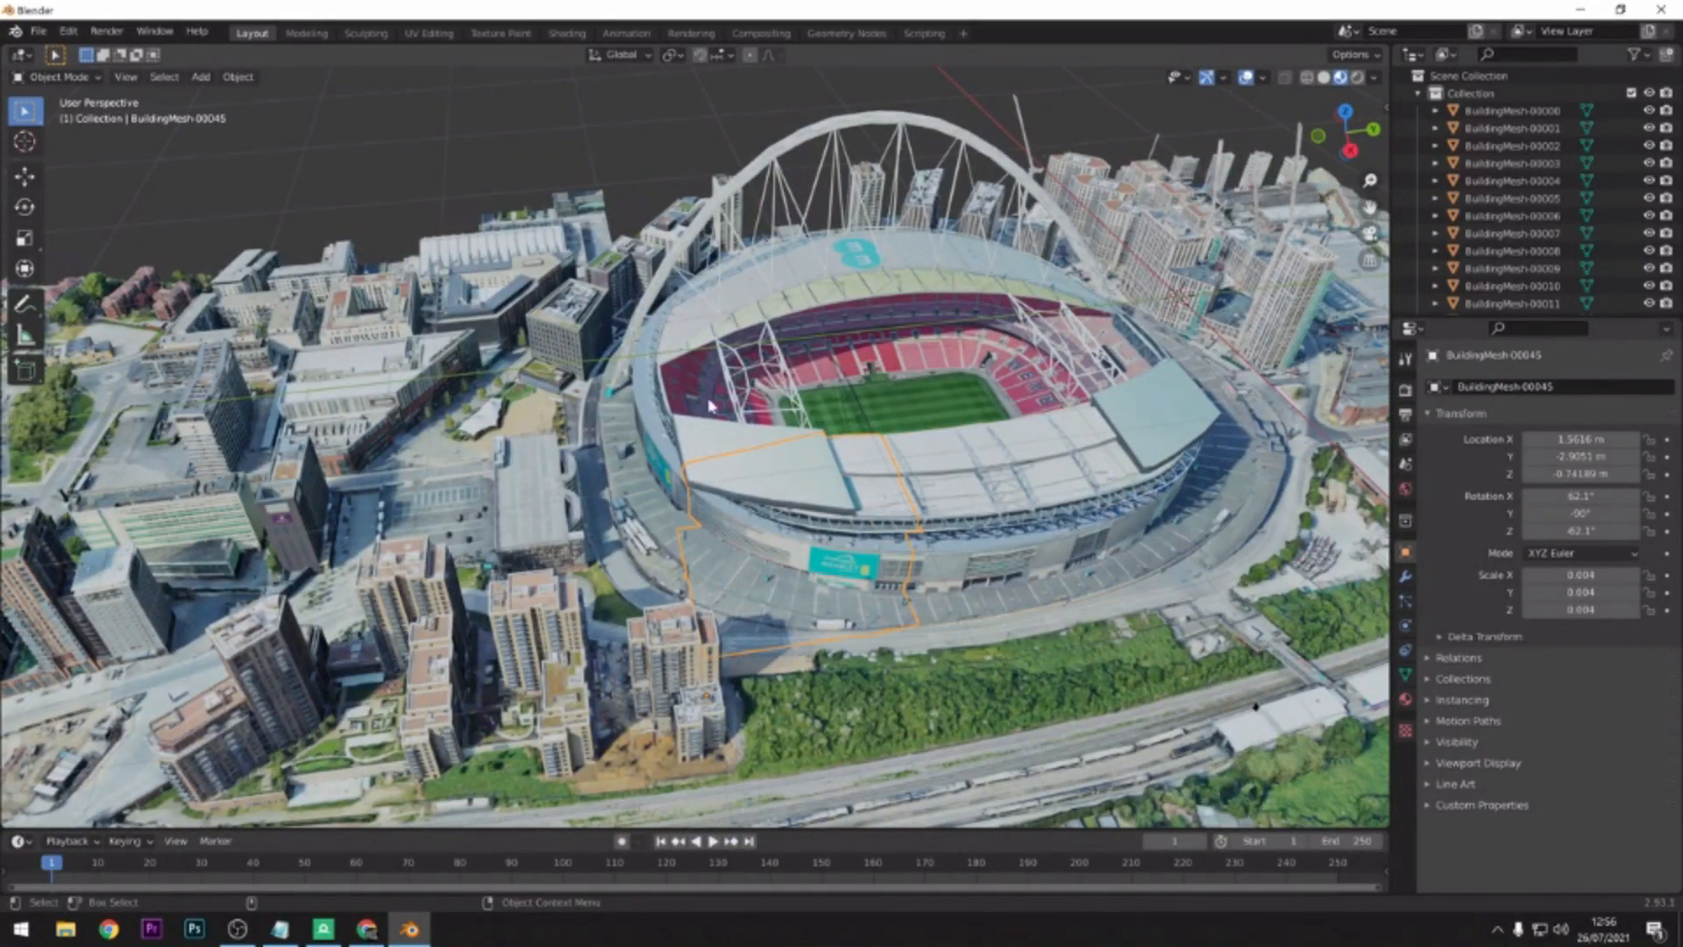
- Examine how the imported map is split by selecting several mesh blocks beside the stadium, and look over the whole captured area
click(692, 441)
click(497, 492)
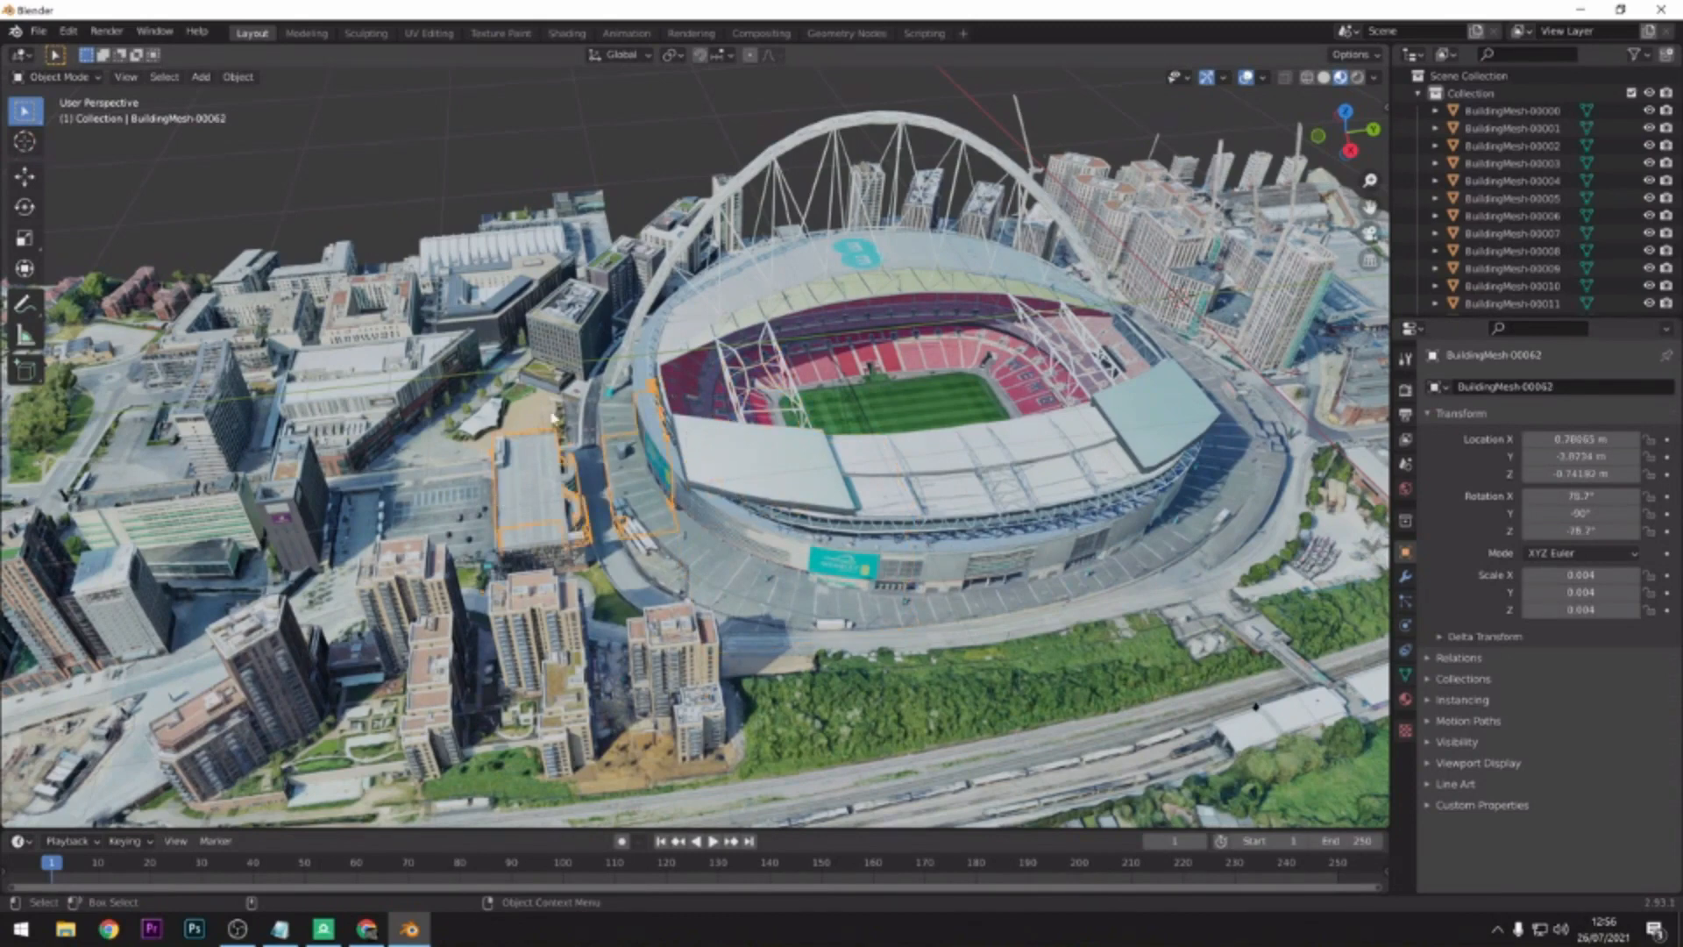
click(557, 375)
click(533, 375)
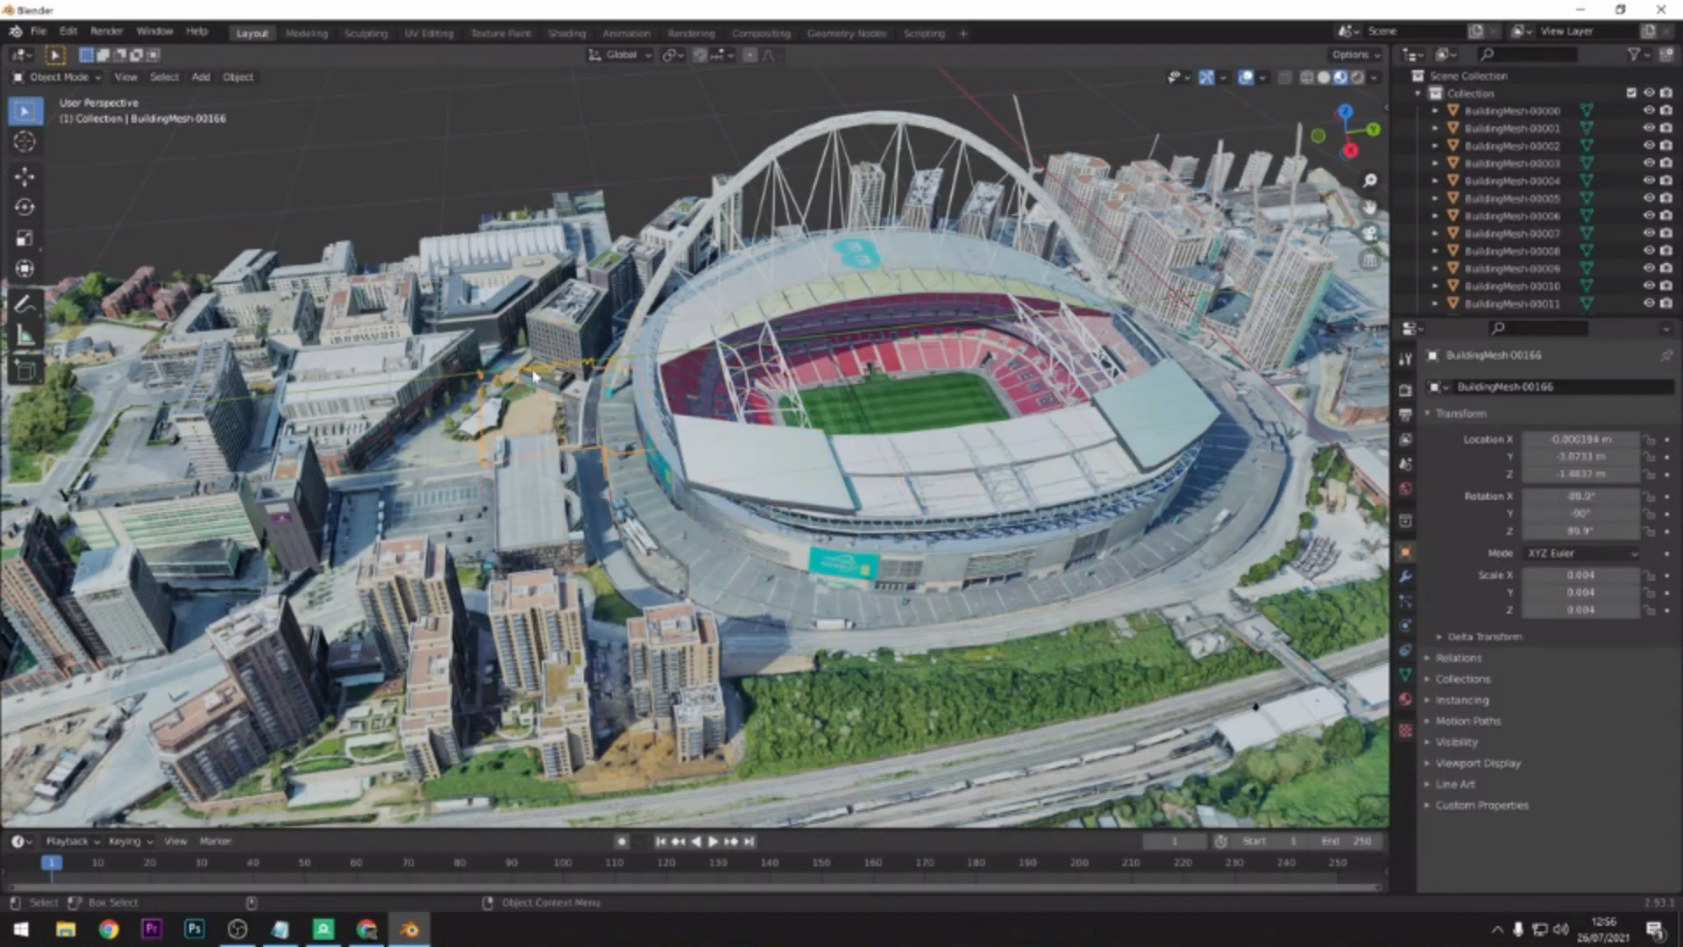
click(530, 237)
scroll(881, 399, down, 5)
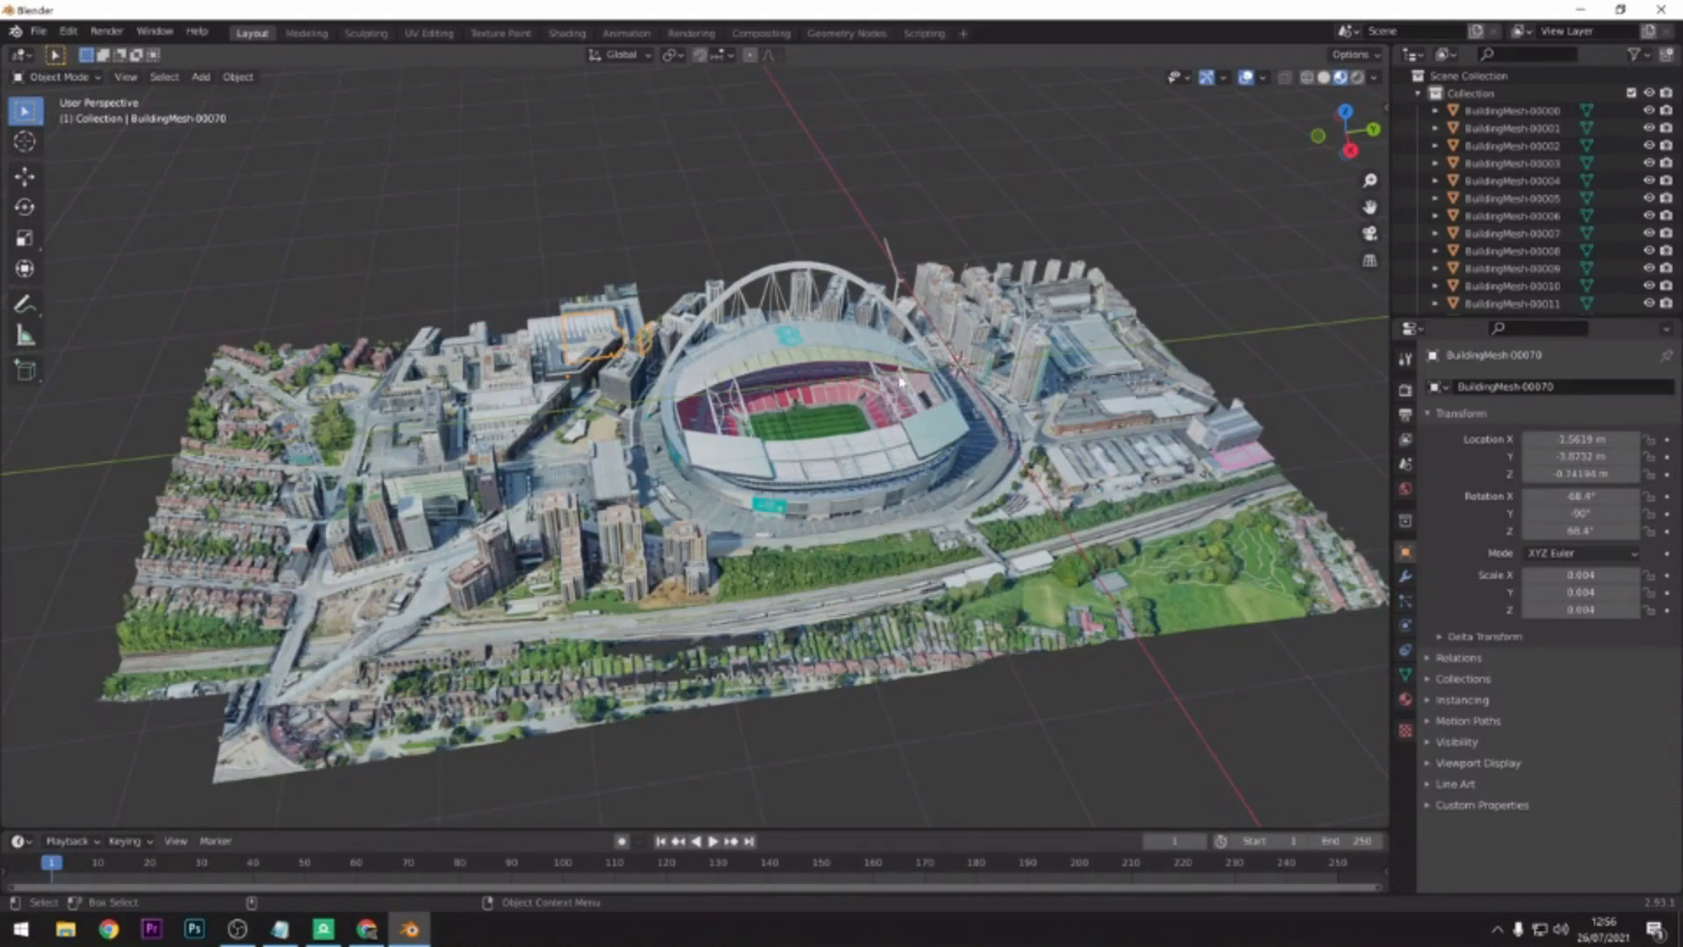
scroll(912, 373, up, 1)
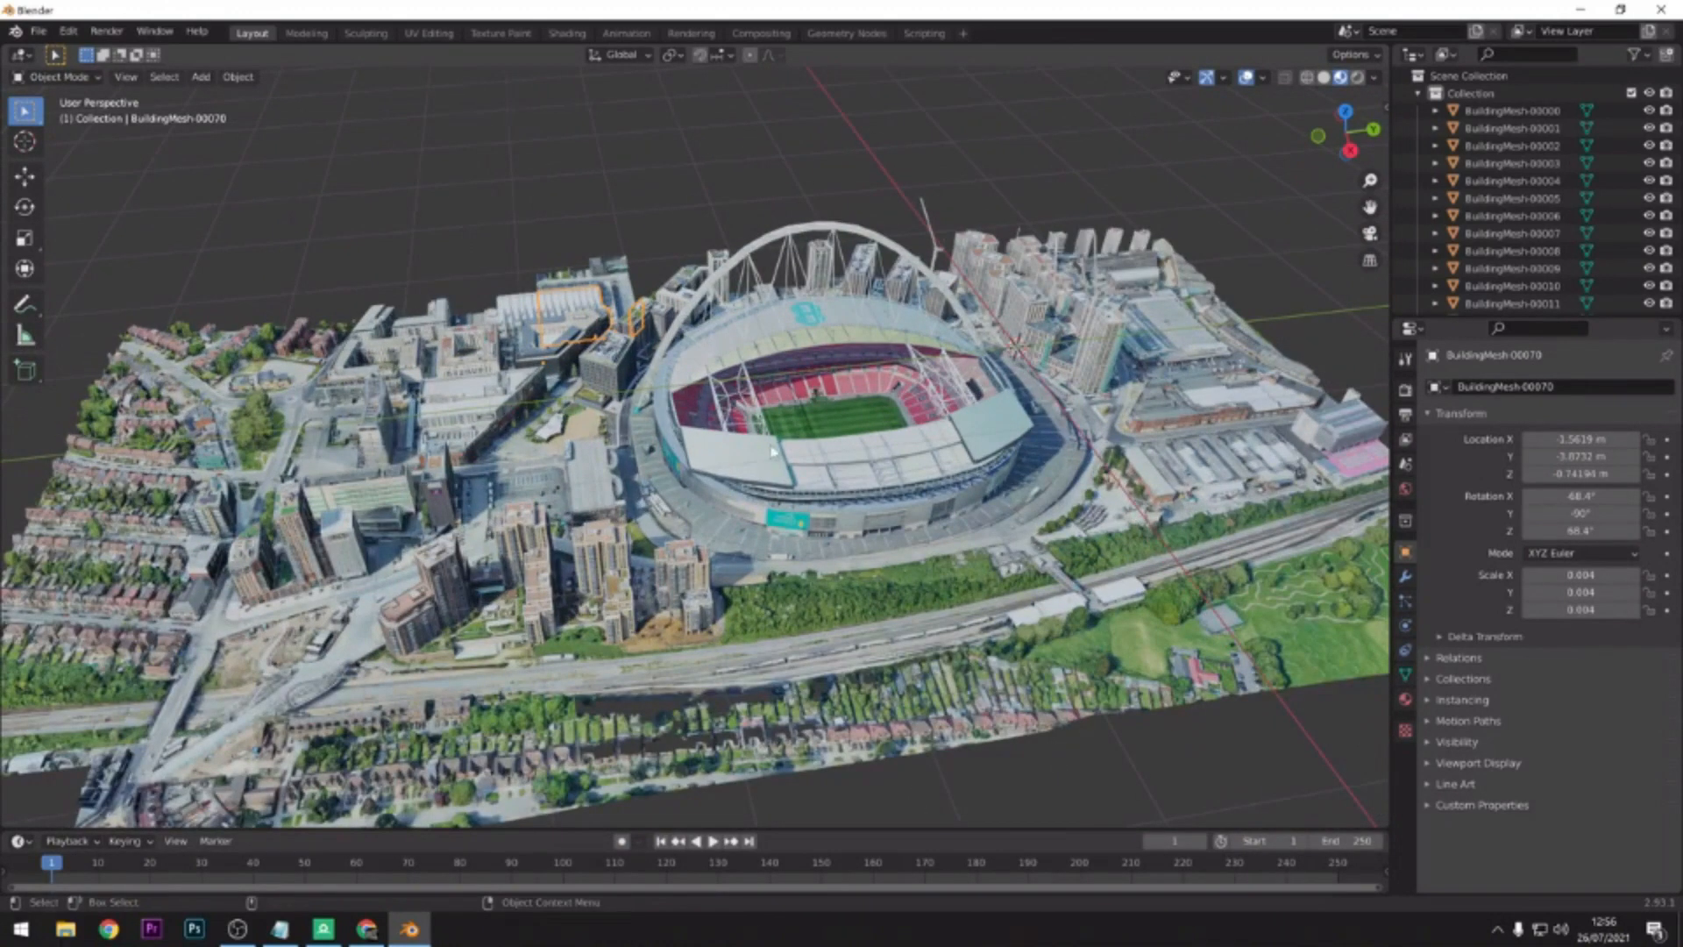
shift+middle_drag(802, 570, 875, 474)
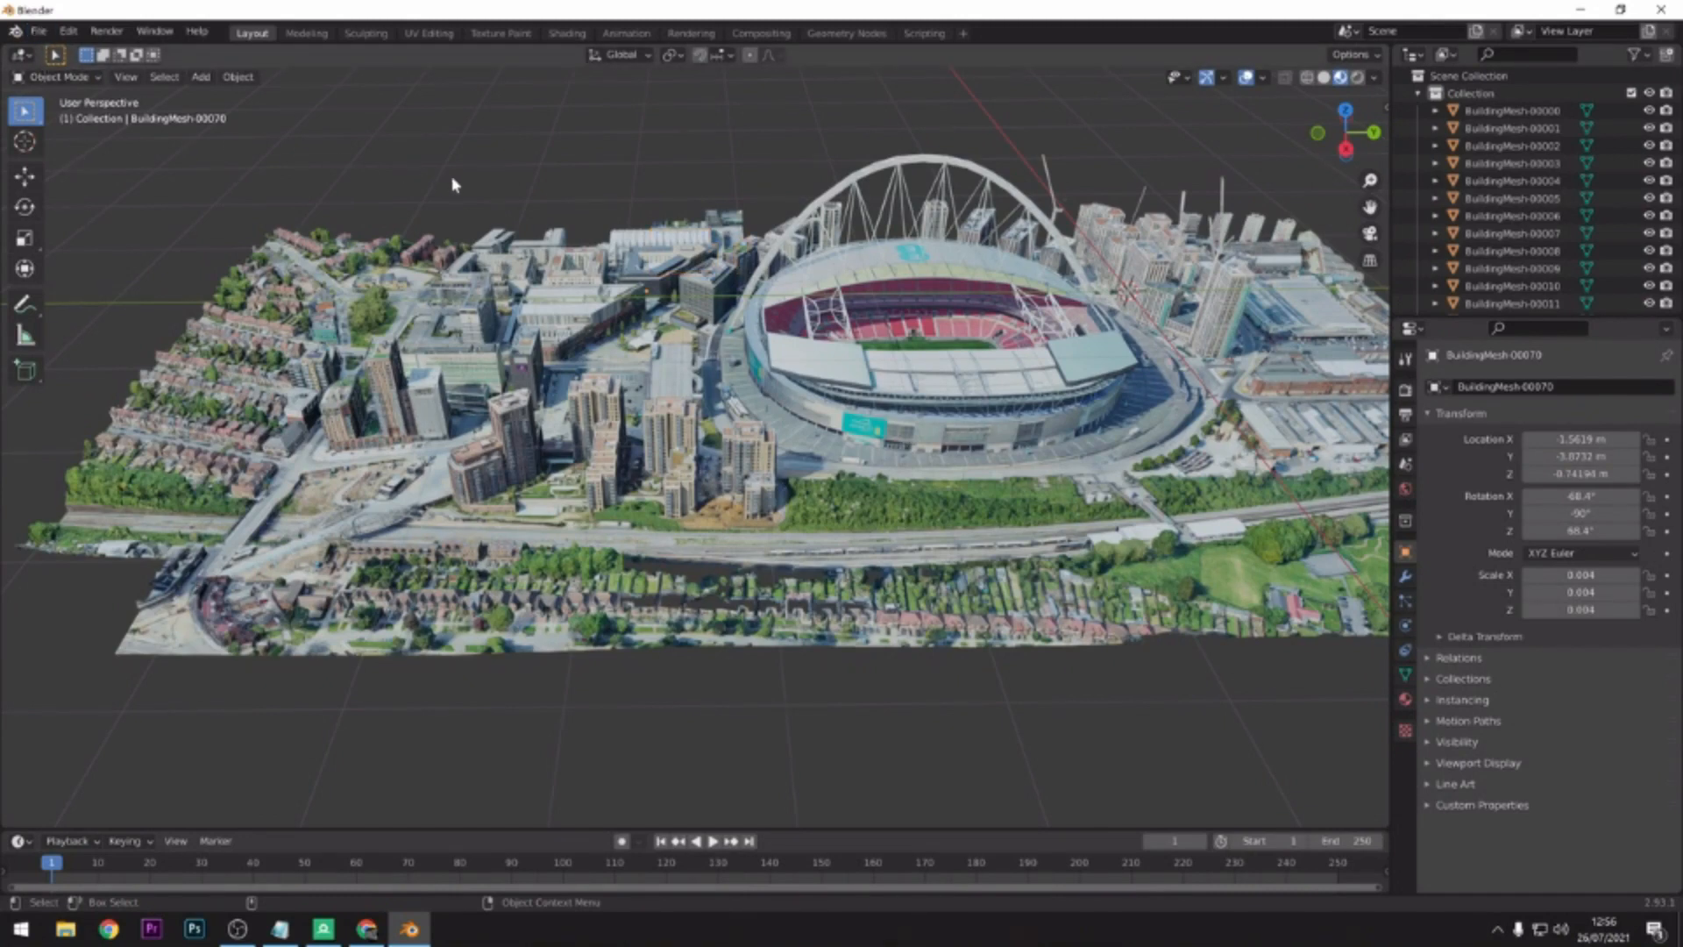
- Export the whole scene as an FBX file named Wembley.fbx to the Desktop
click(38, 31)
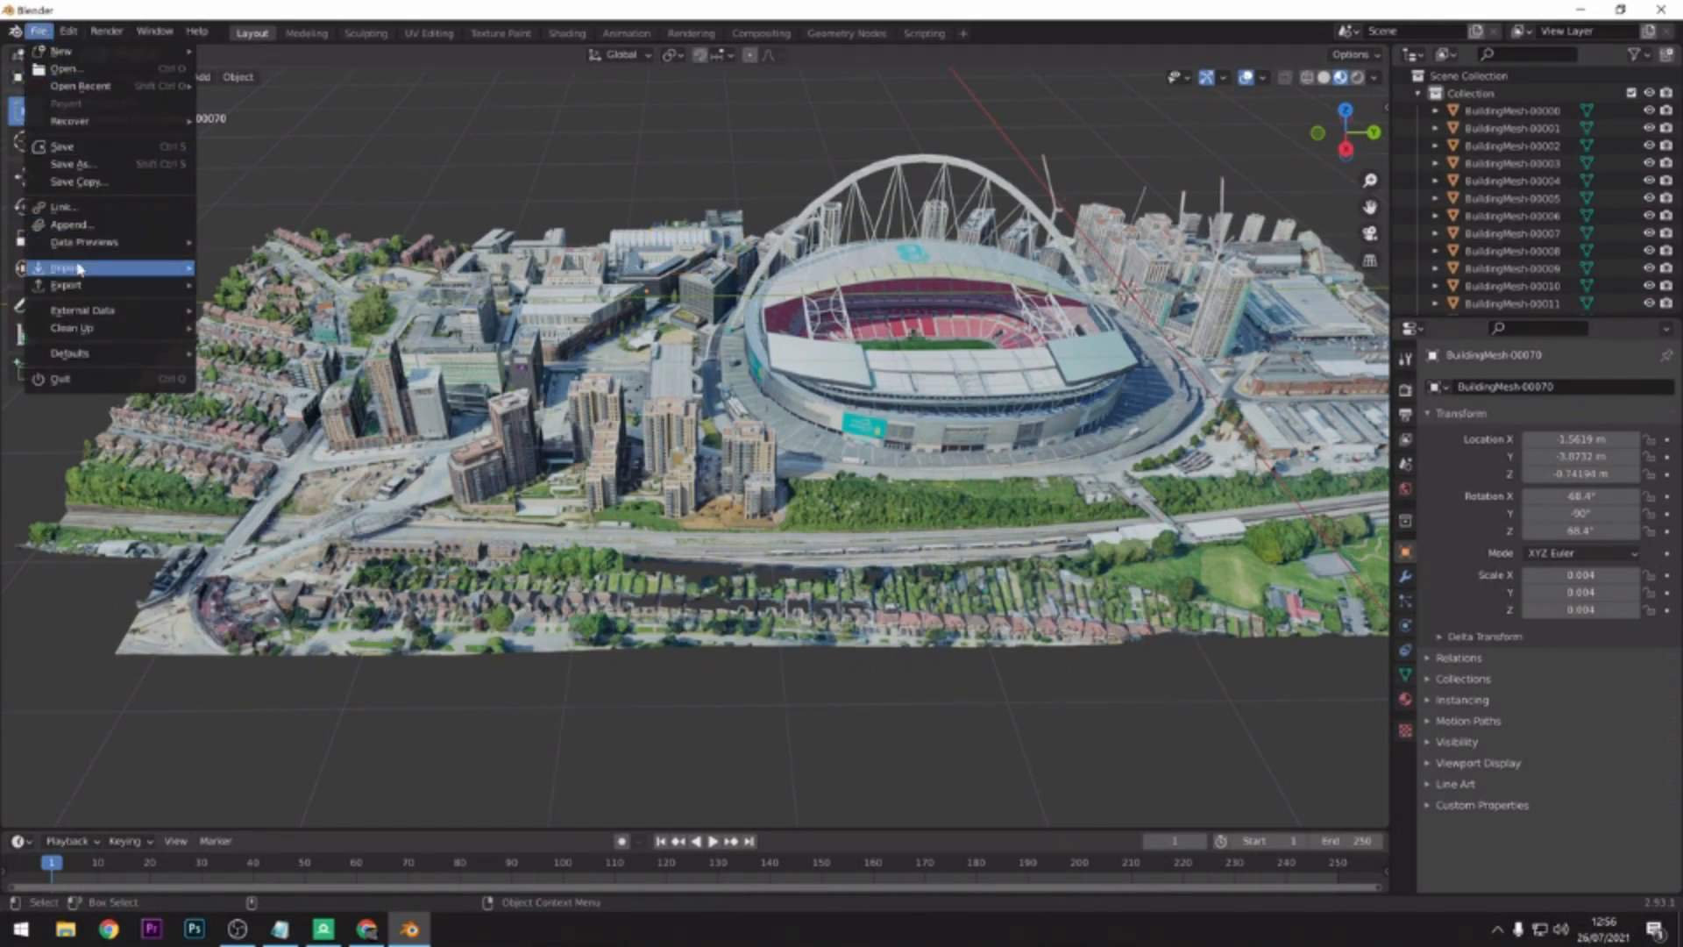
mouse_move(85, 287)
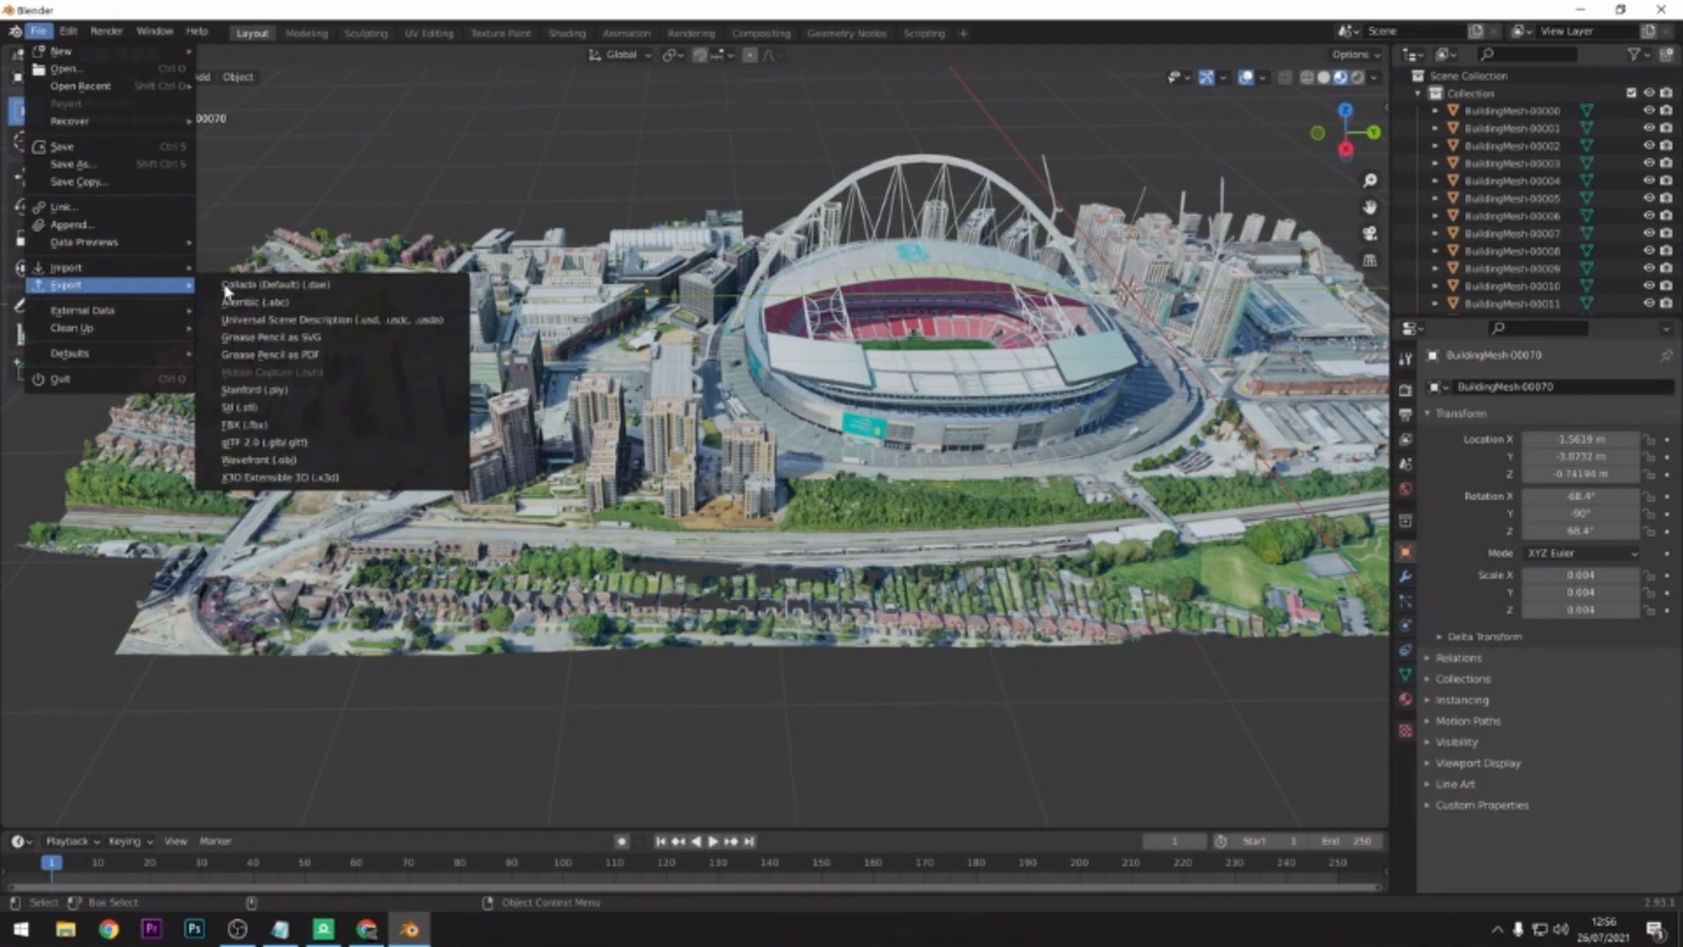
click(289, 433)
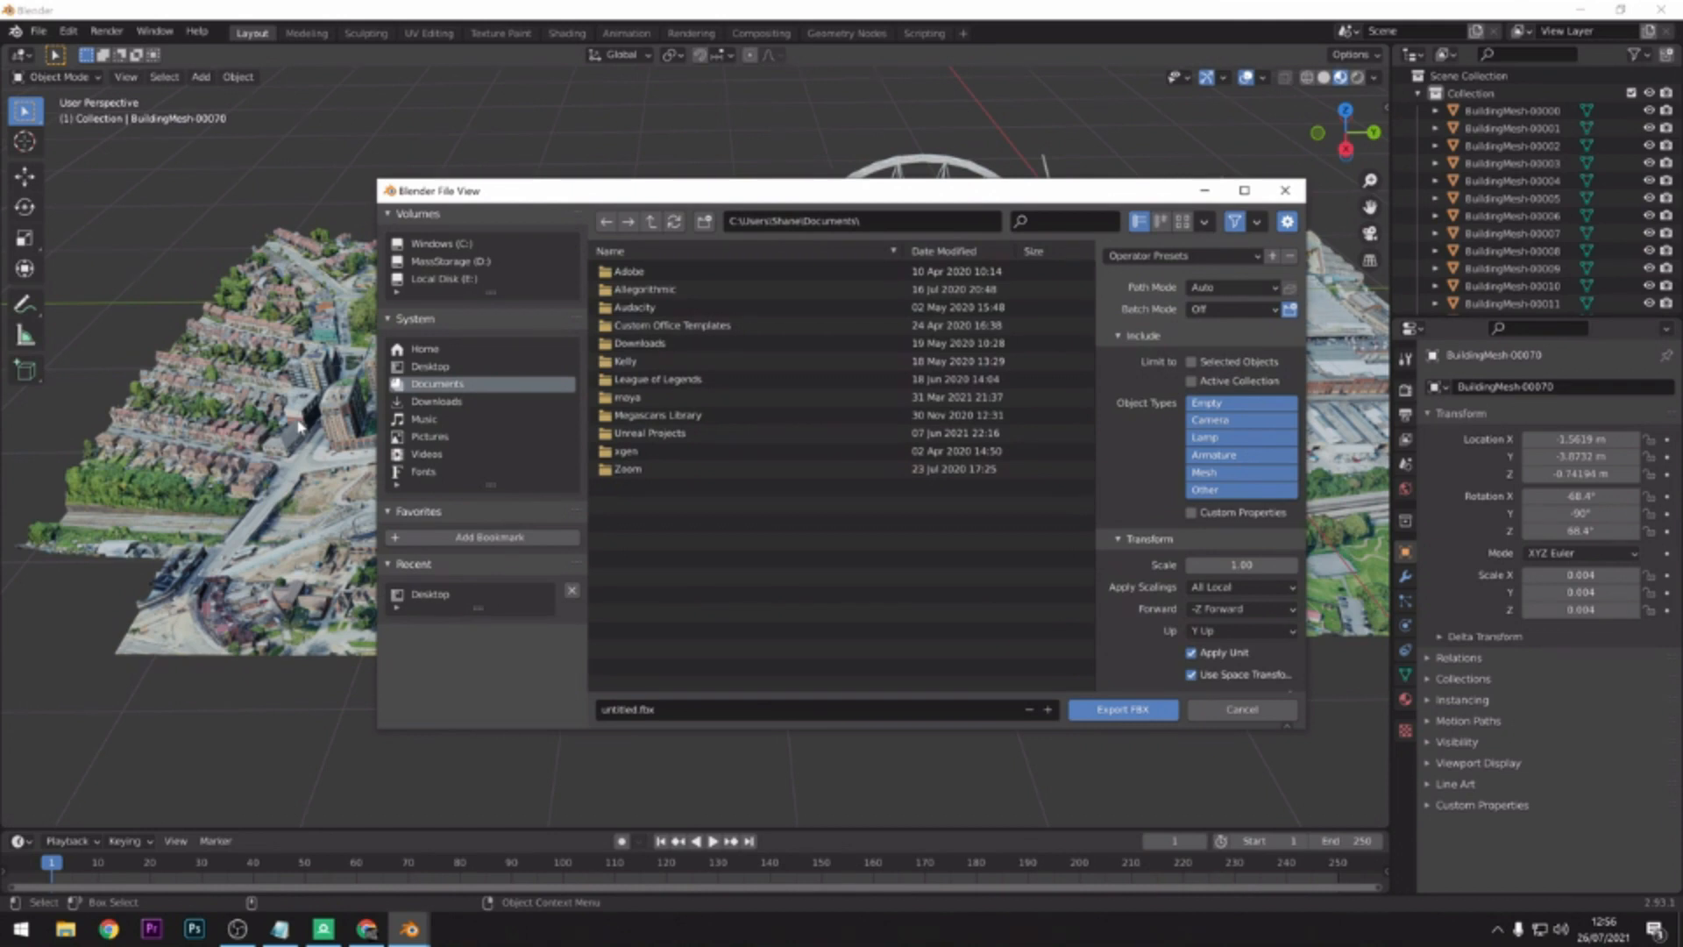
click(431, 366)
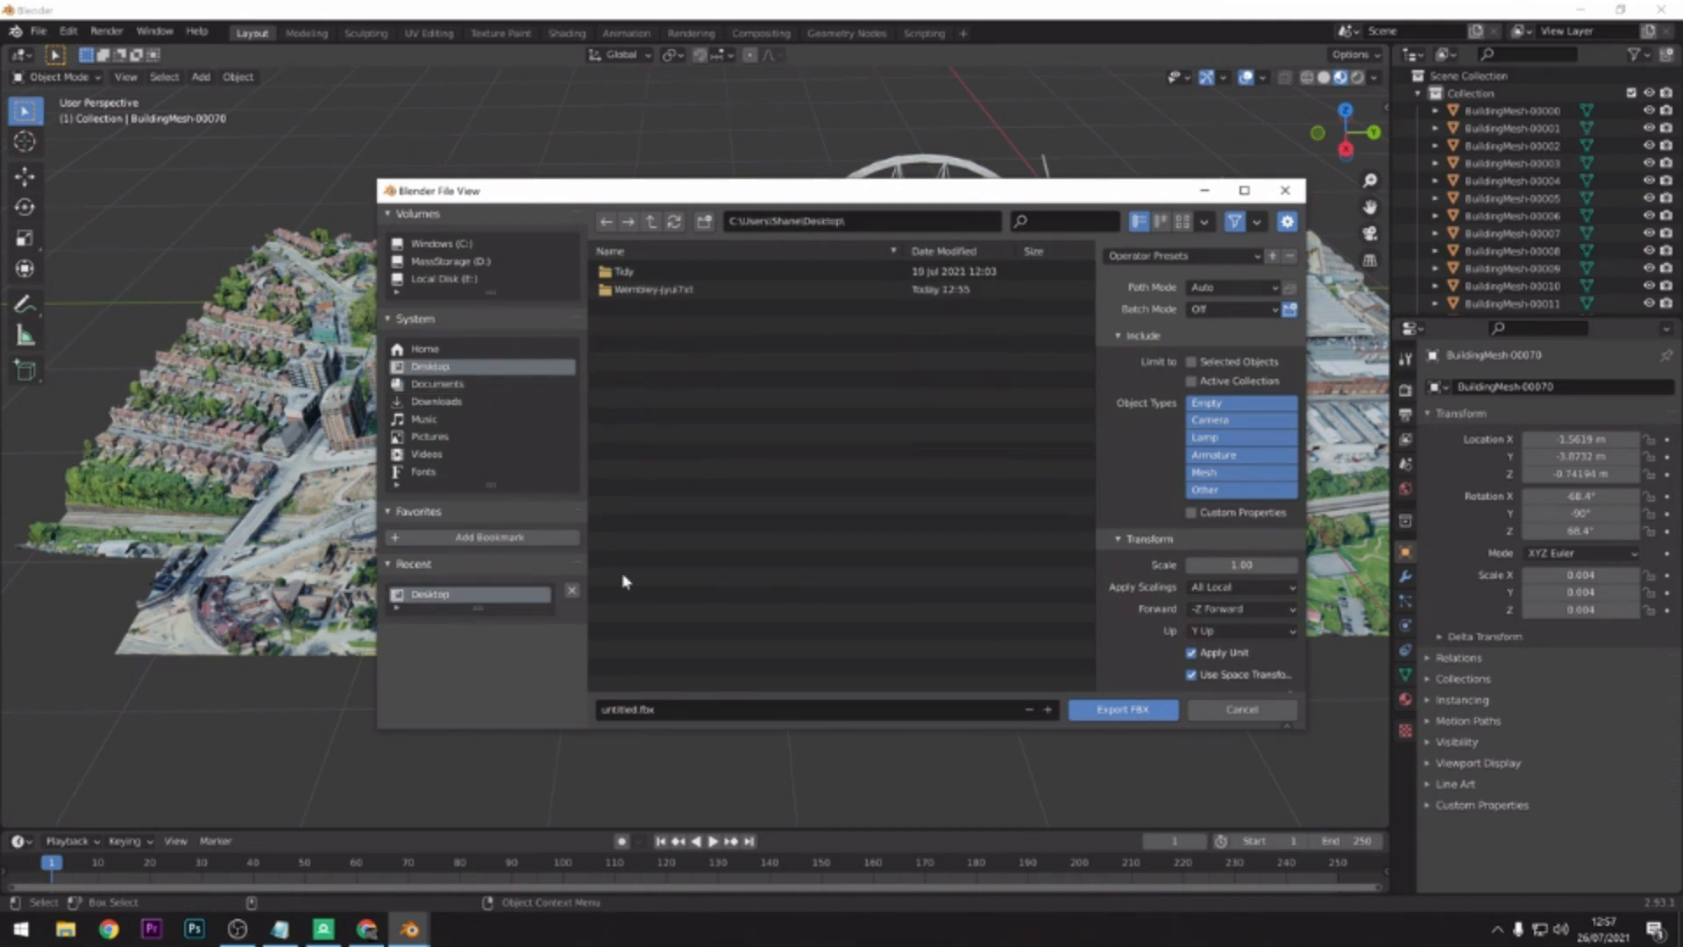
click(628, 709)
click(601, 709)
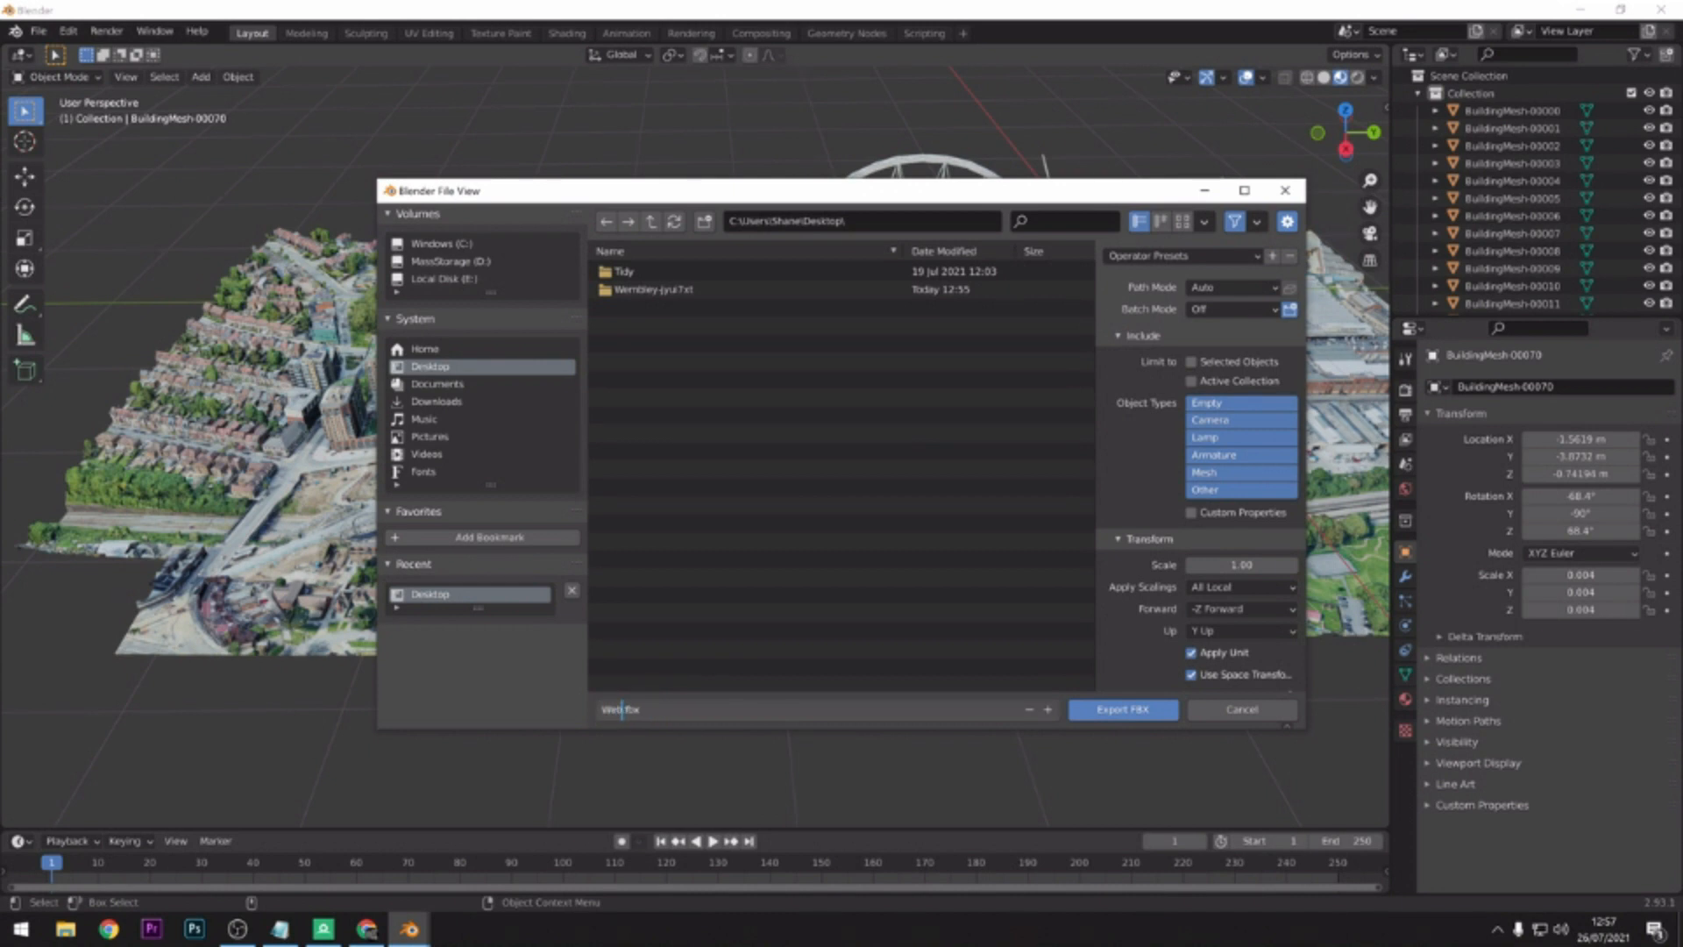
text(Wembley)
key(Return)
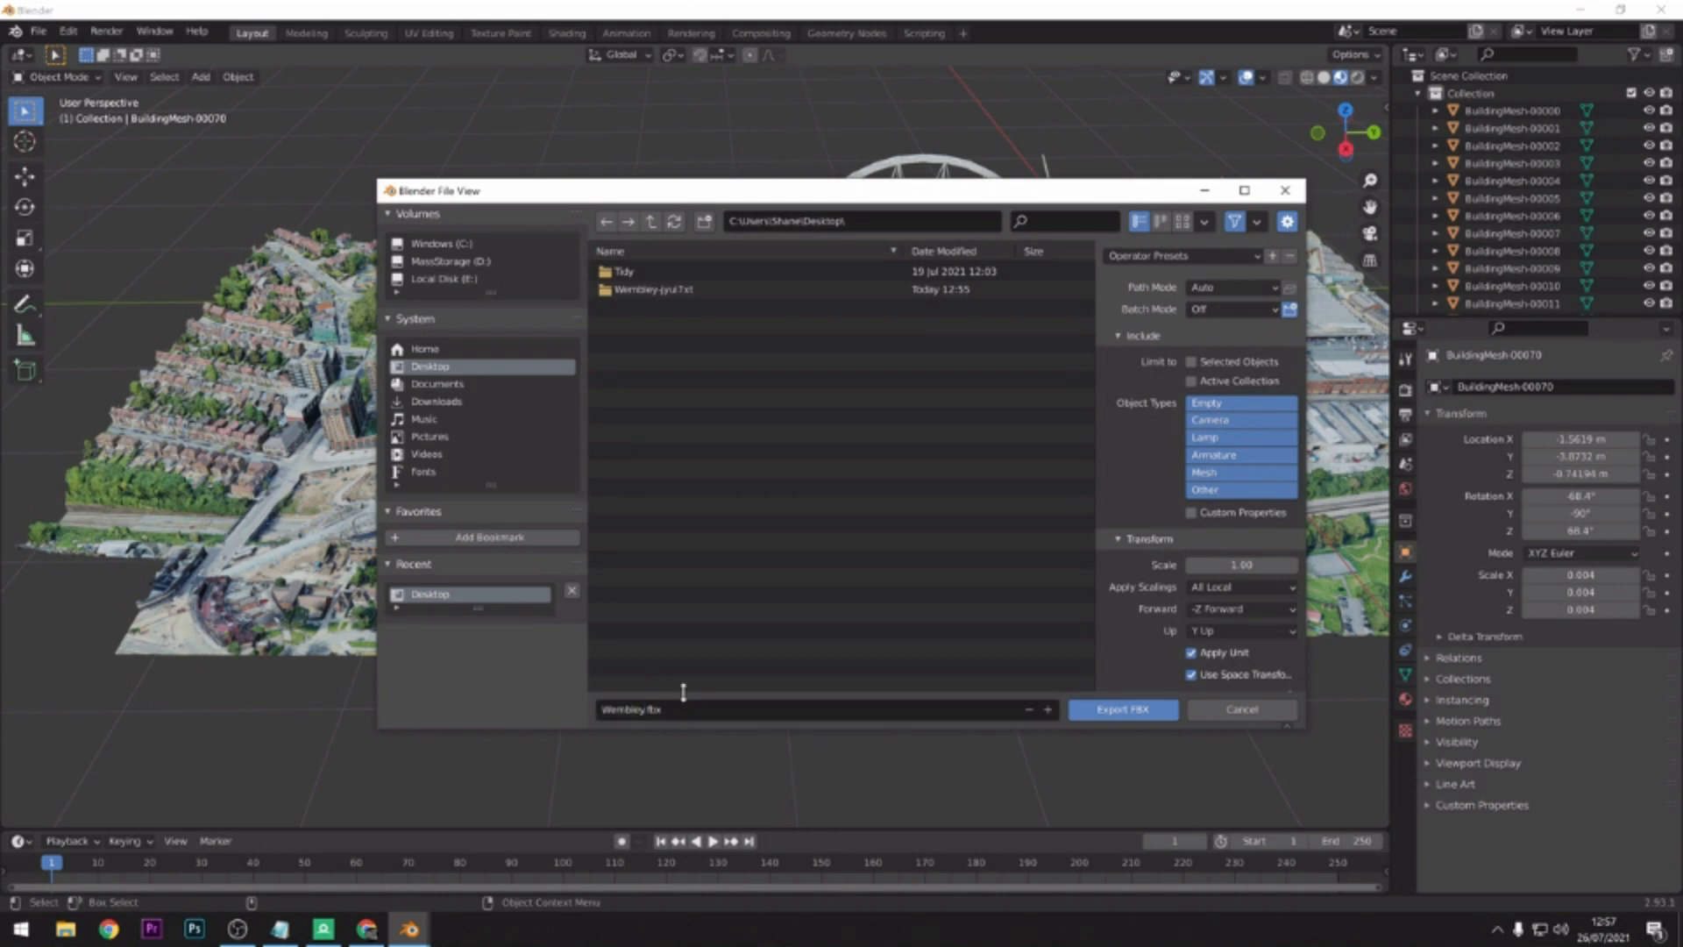
click(1096, 710)
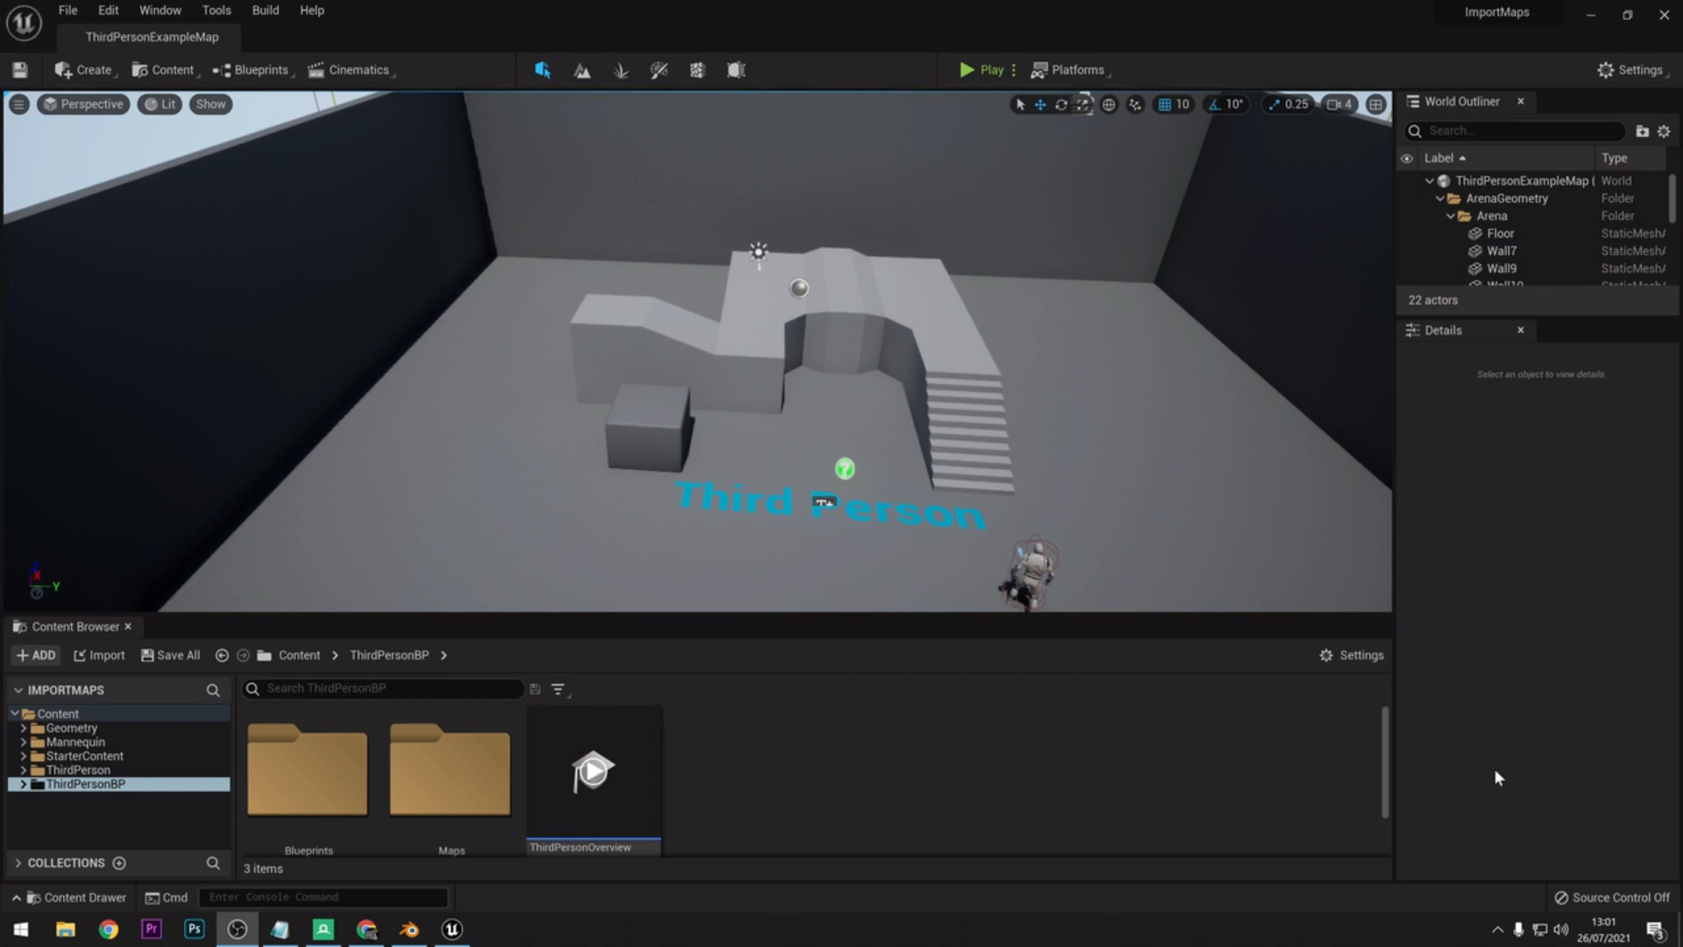
- In the Unreal Engine ImportMaps project, create a folder named MapsImport under Content and open it
right_drag(1193, 556, 928, 476)
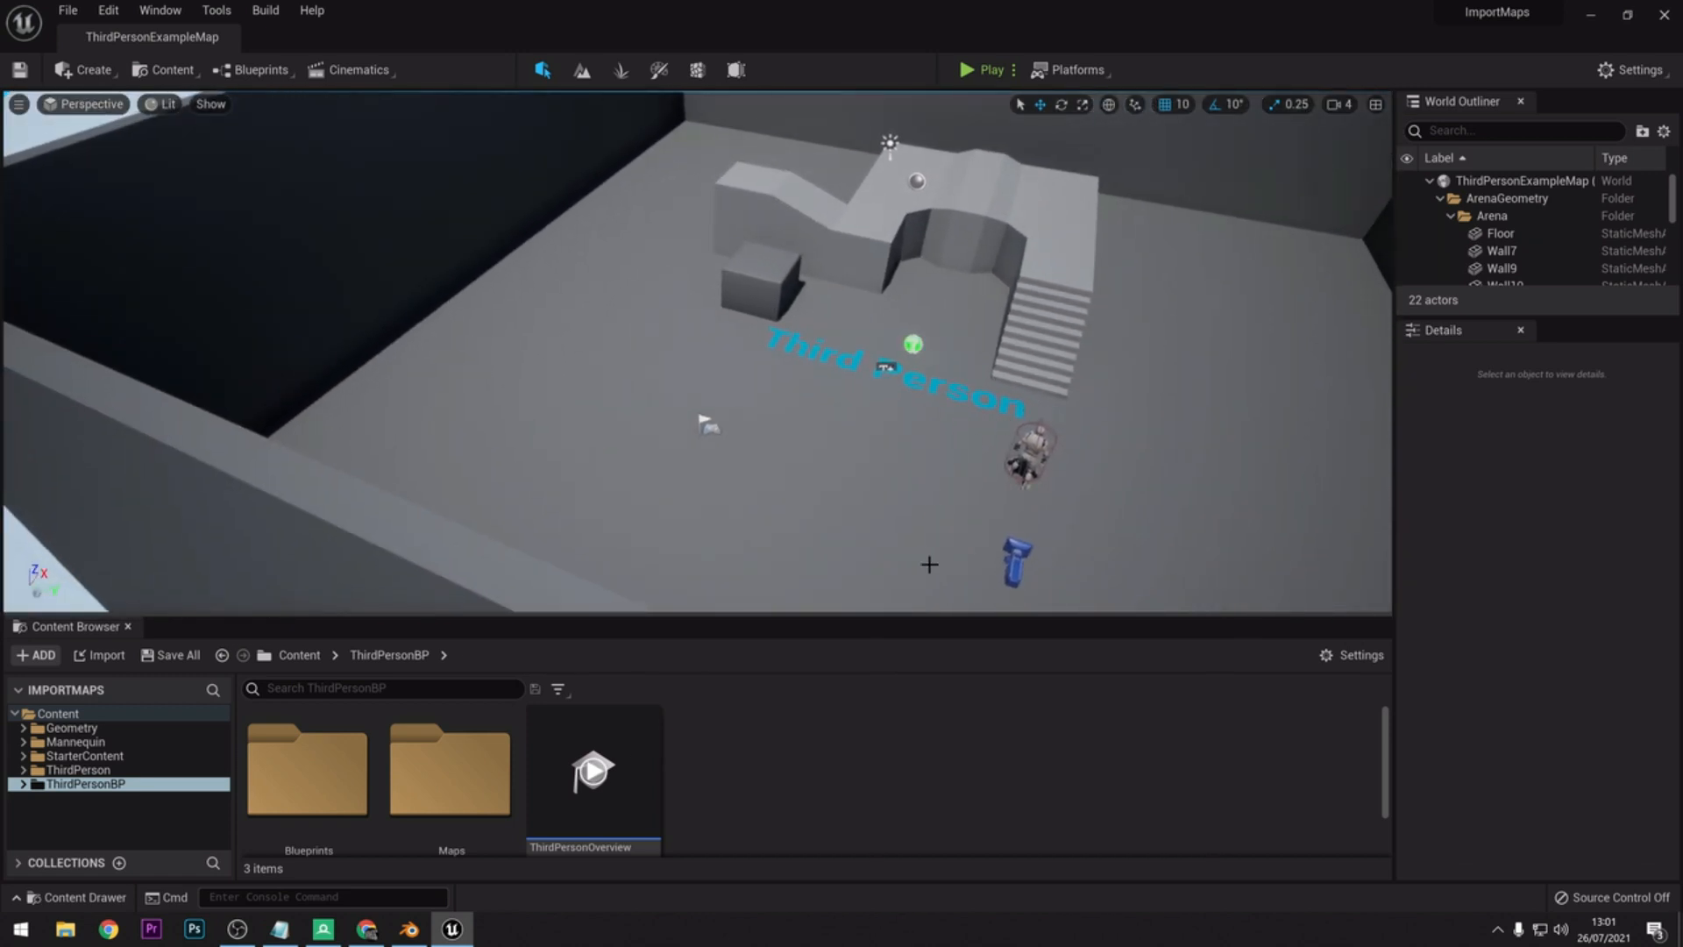
click(298, 655)
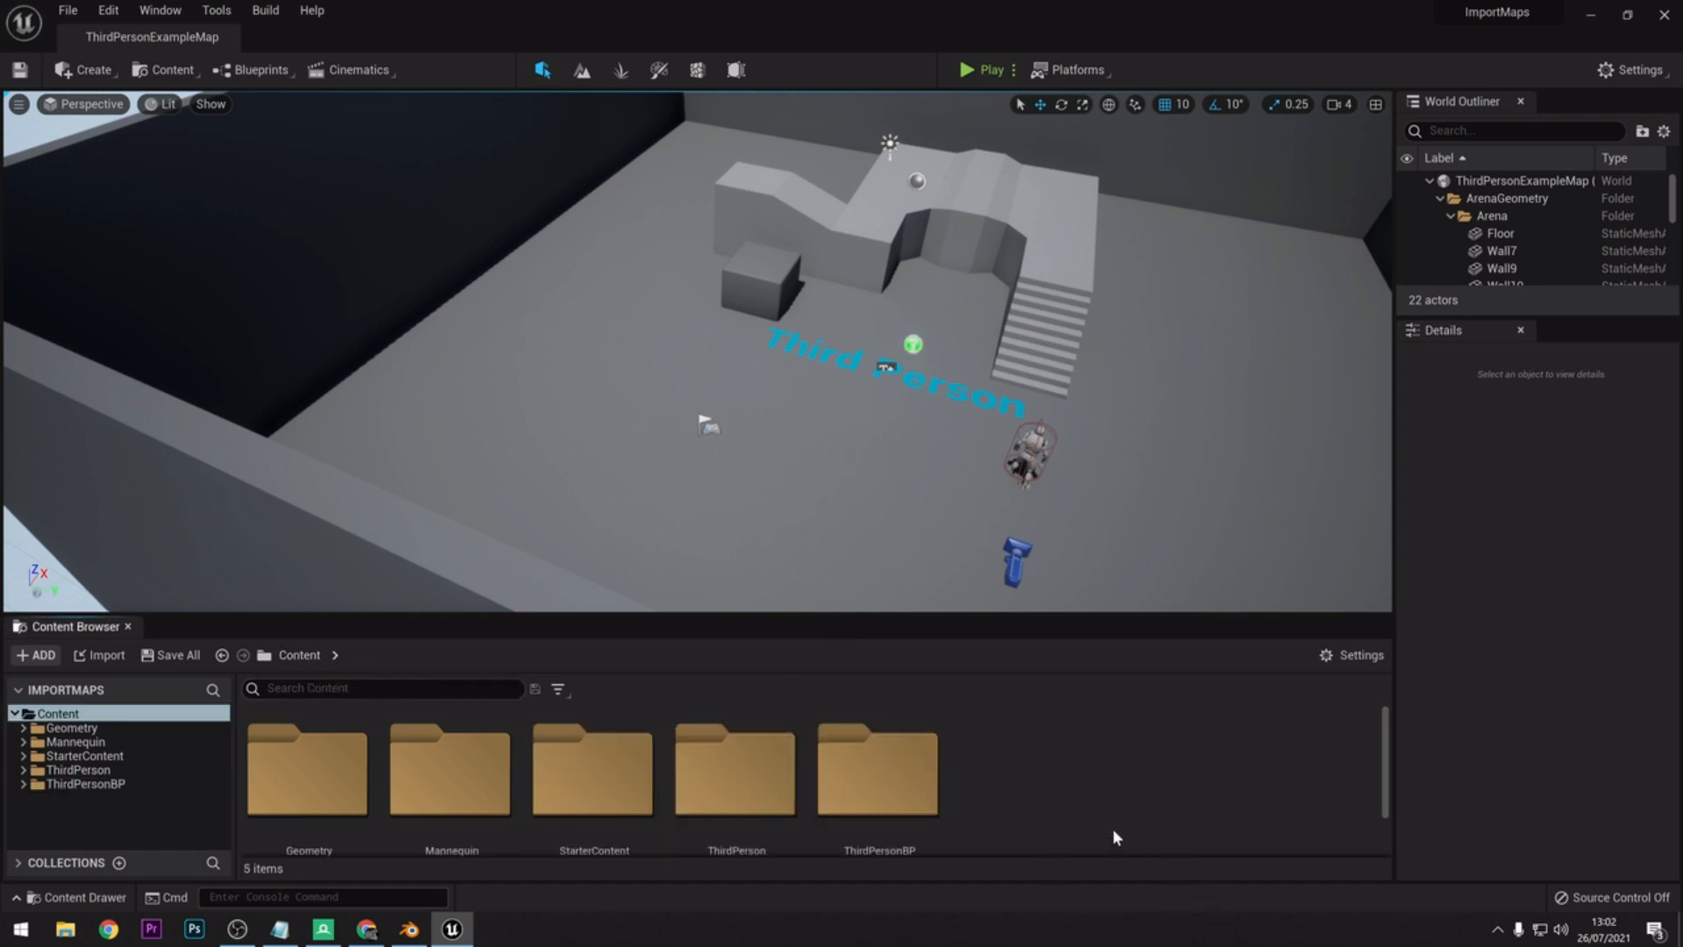
right_click(1001, 776)
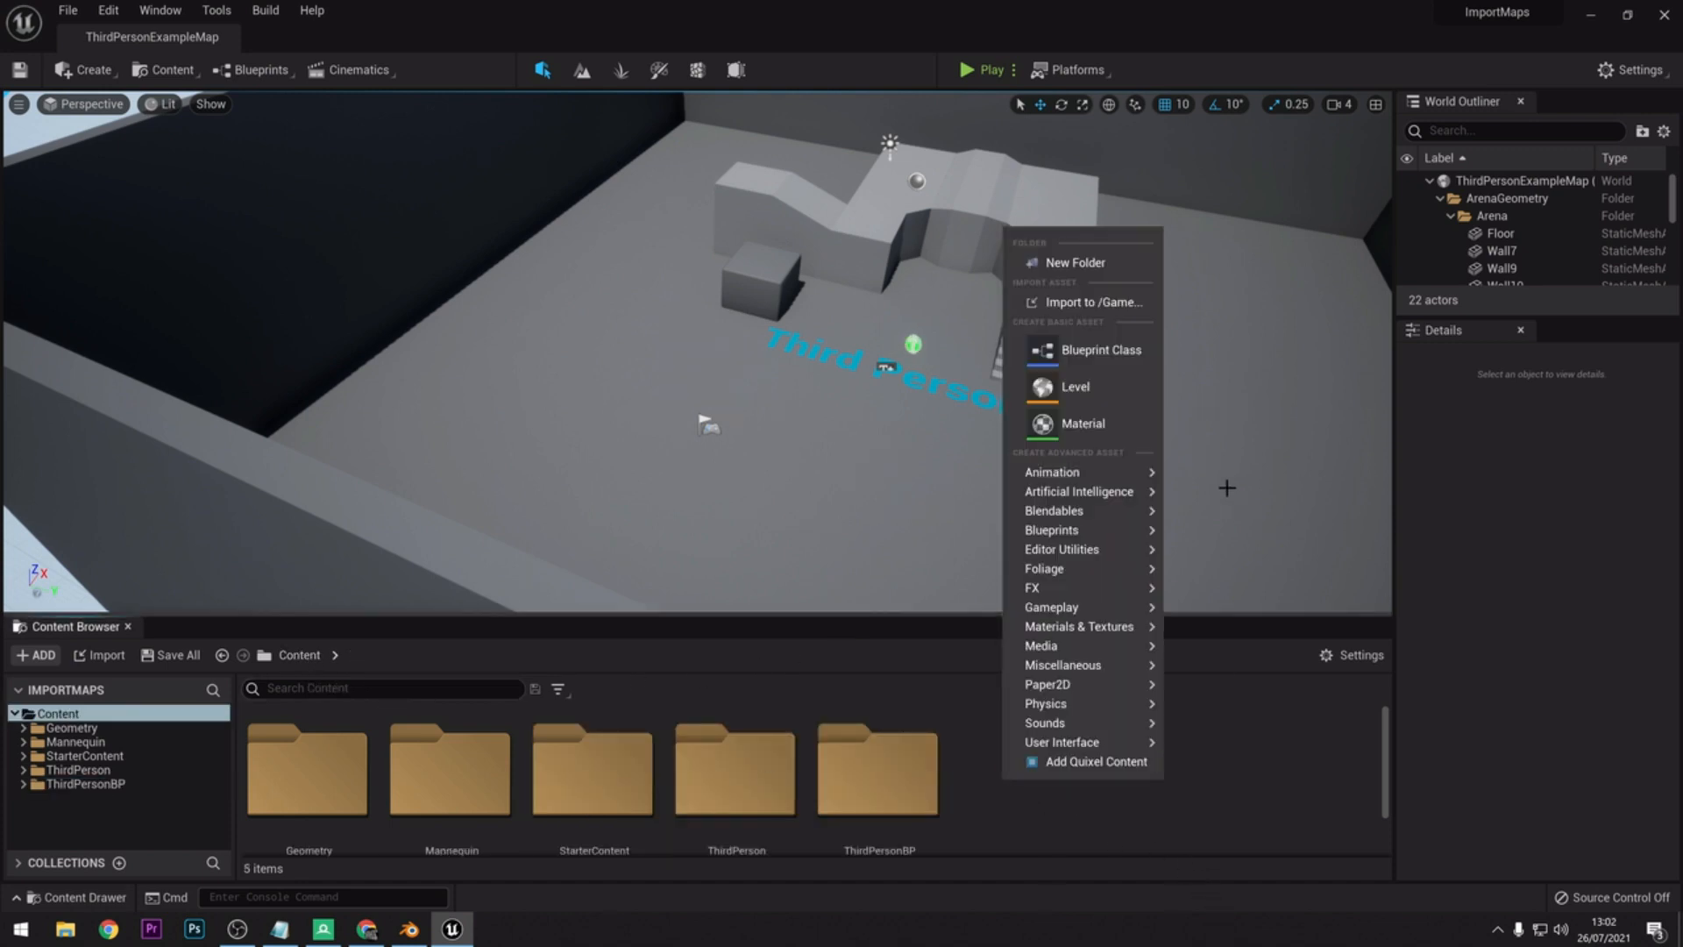
click(1076, 262)
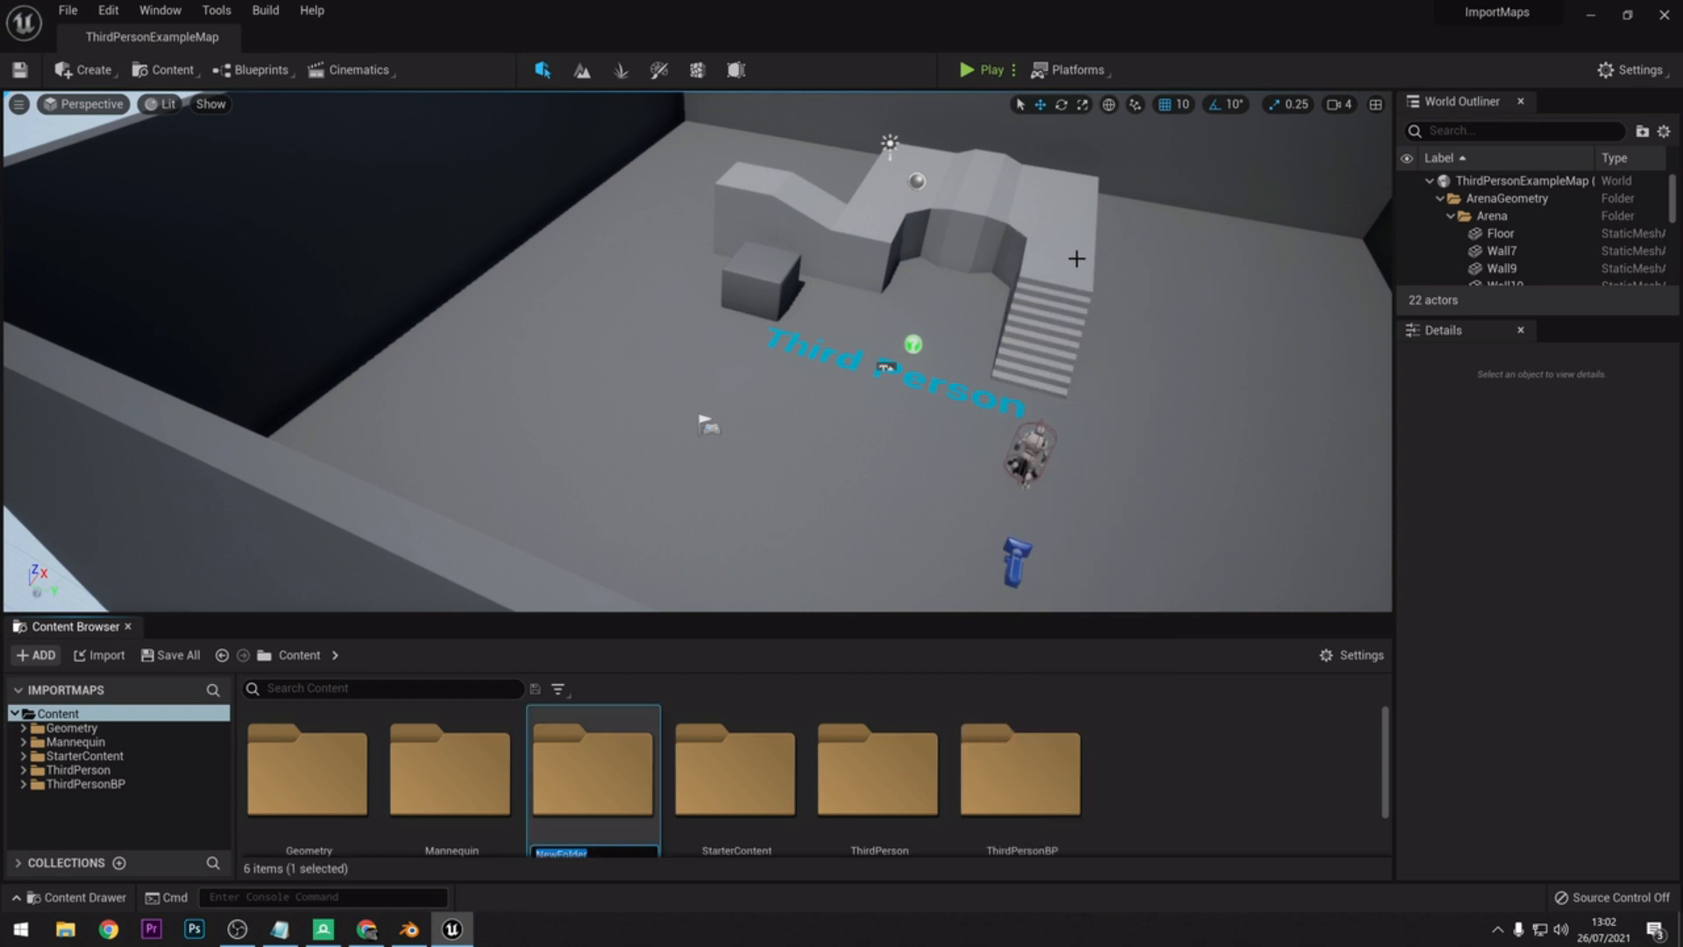
text(MapsImport)
key(Return)
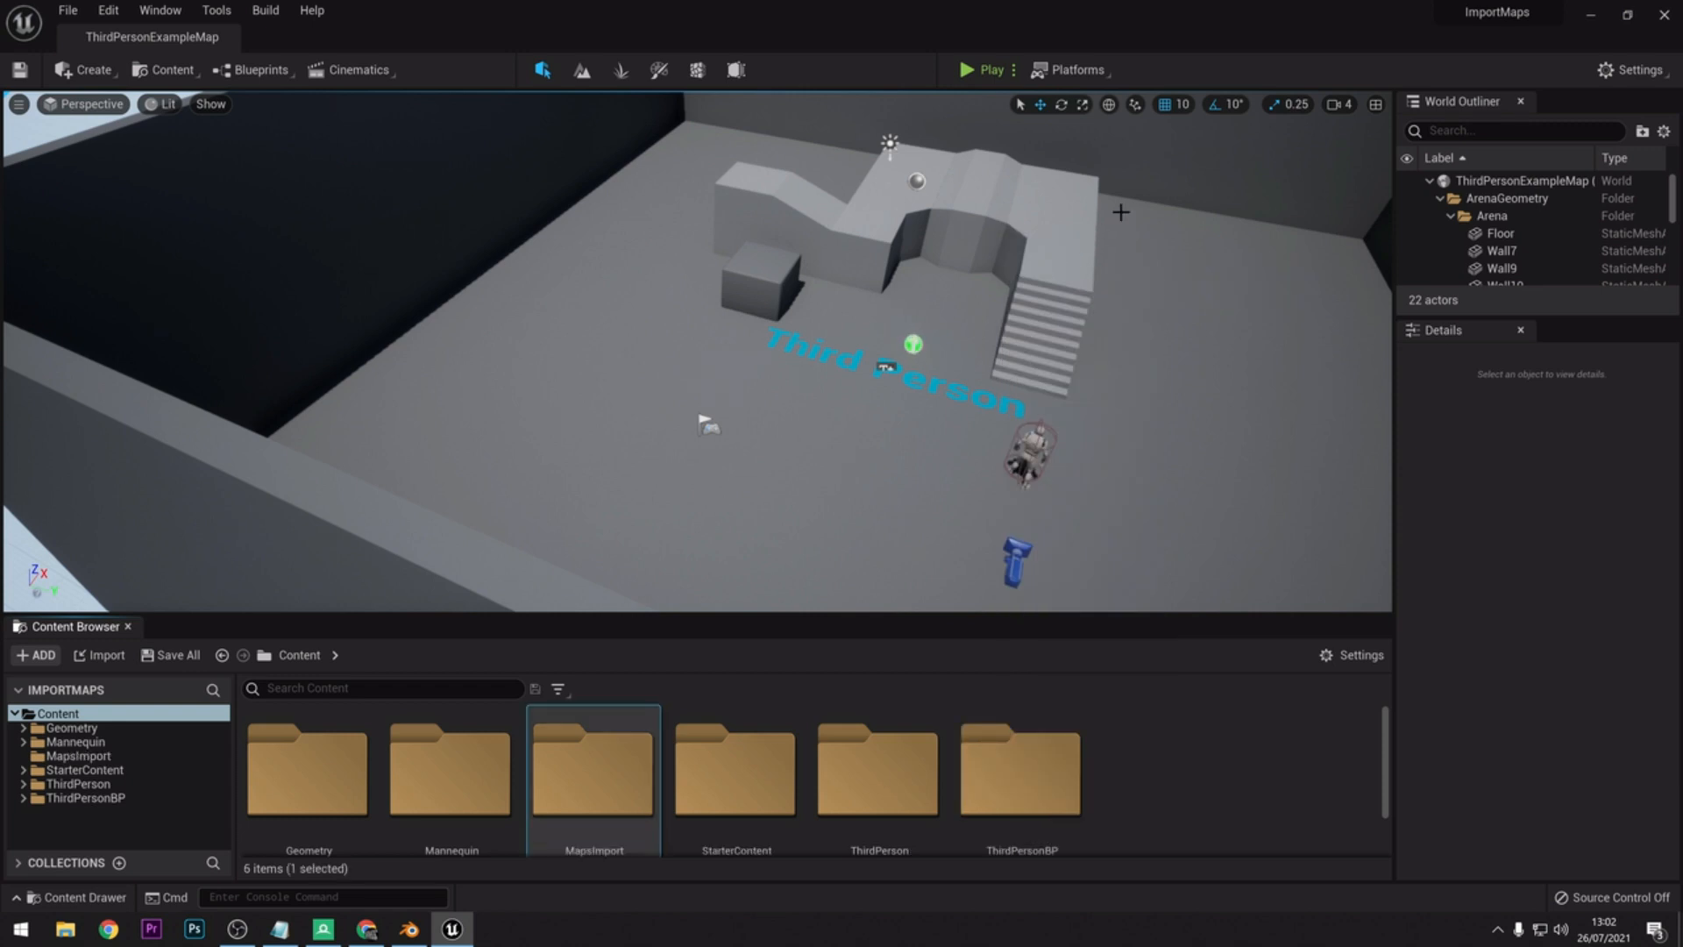
double_click(570, 753)
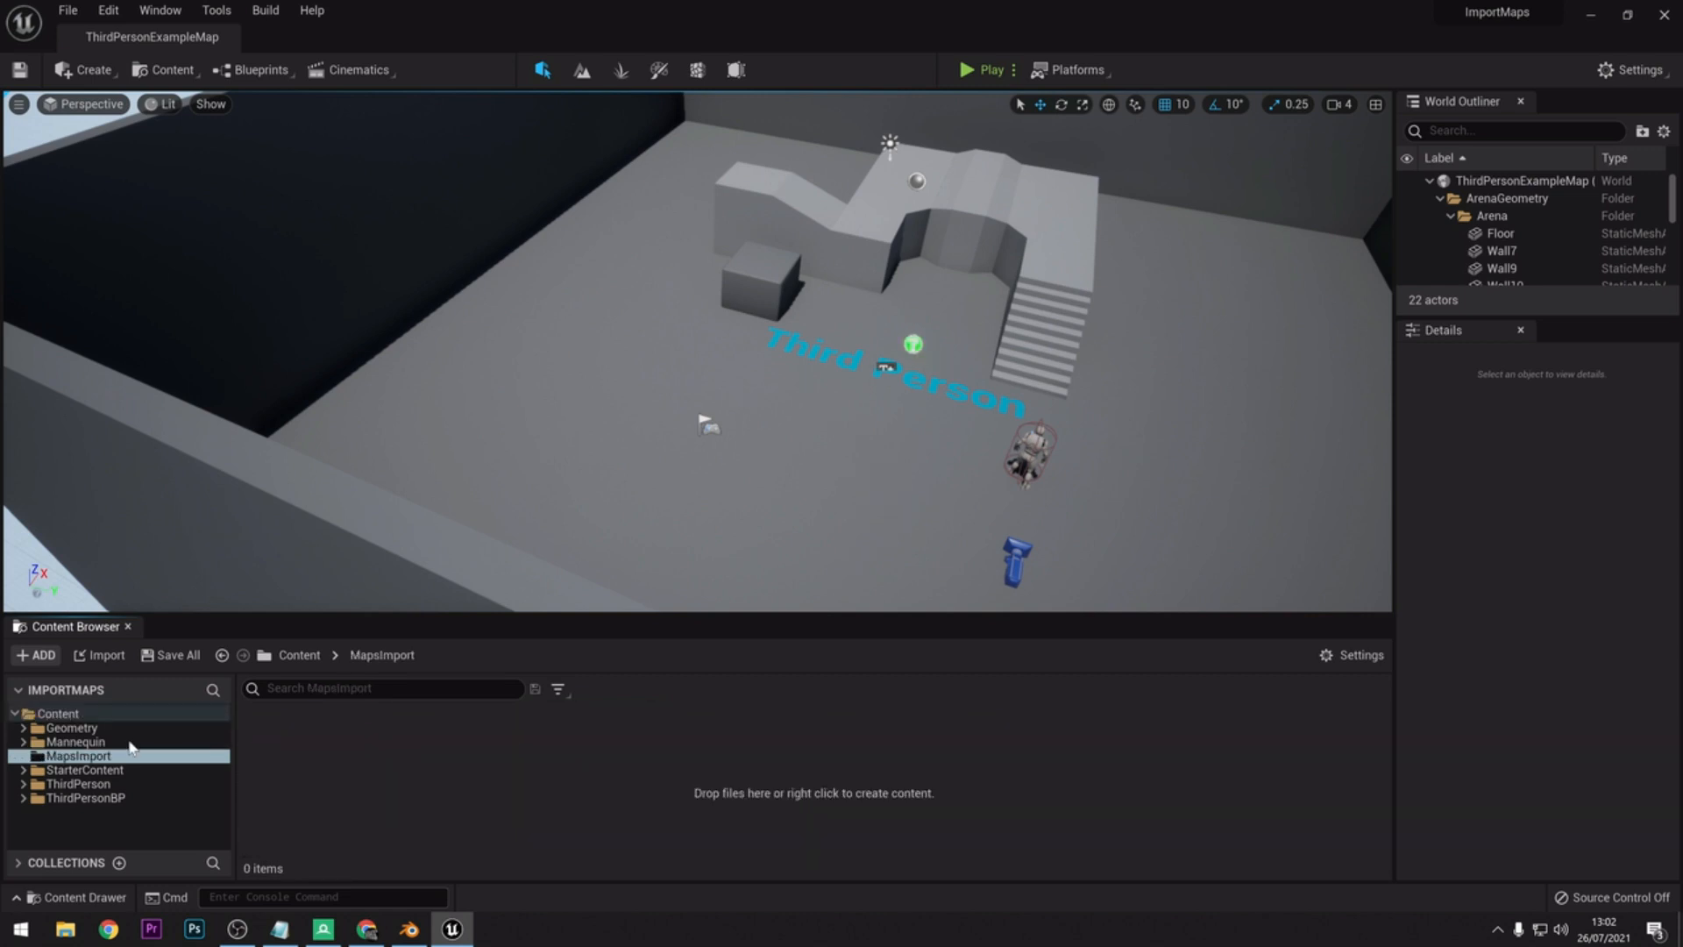
- Choose the Wembley FBX file on the Desktop for import into the MapsImport folder
click(84, 657)
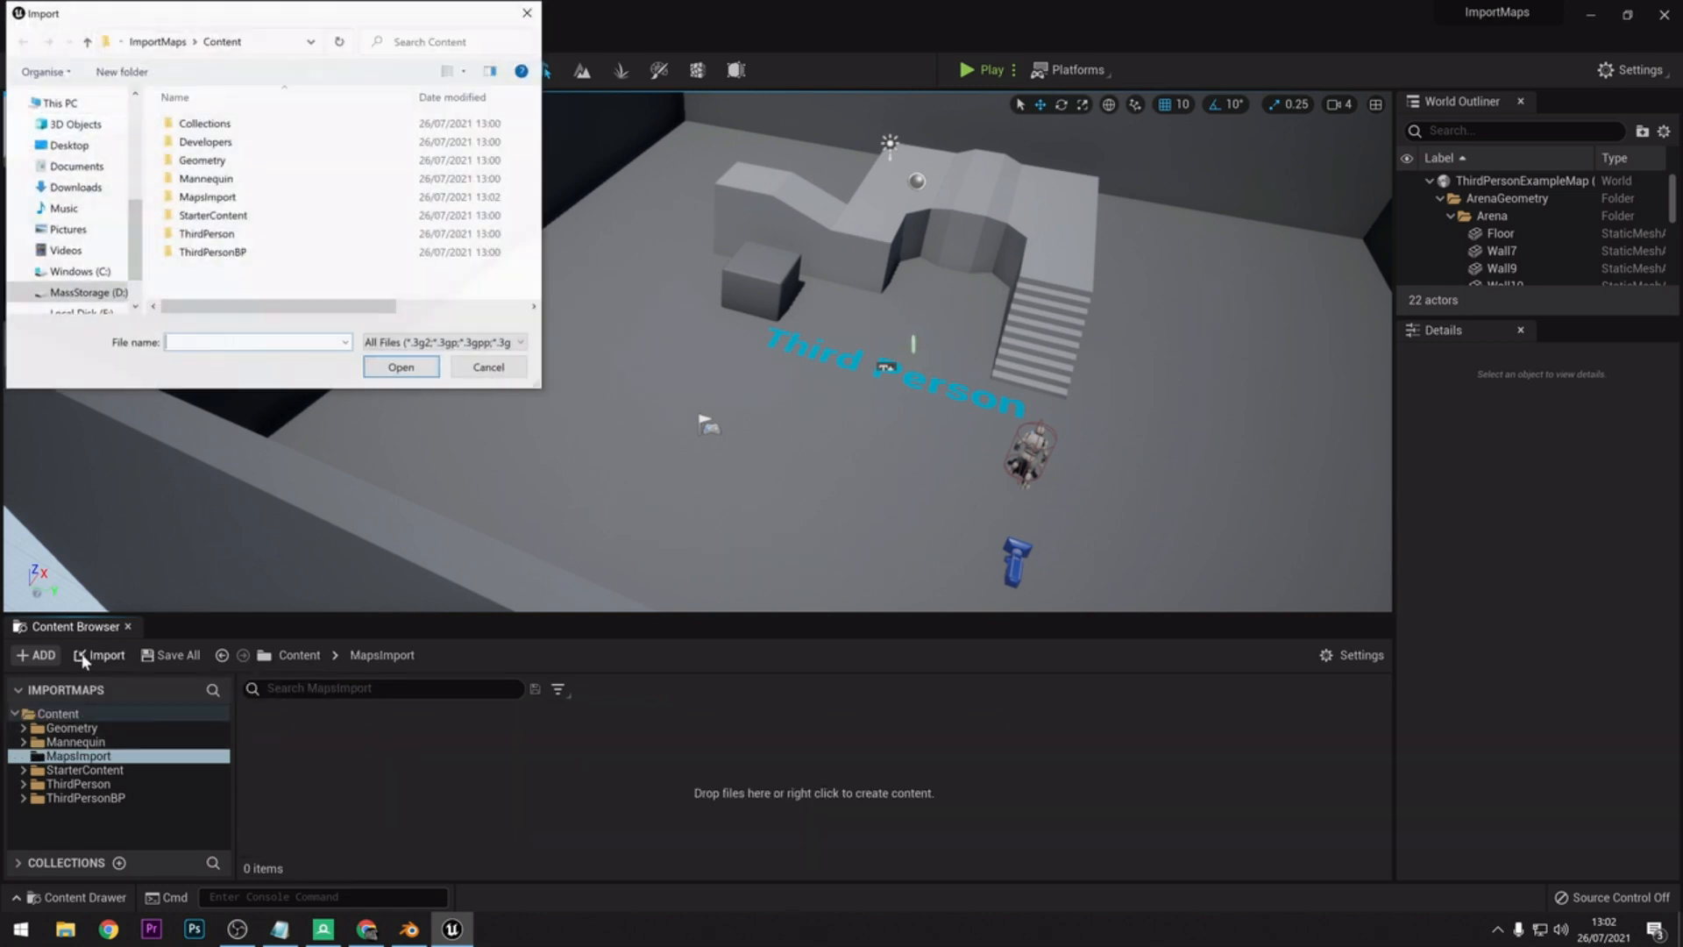
click(68, 146)
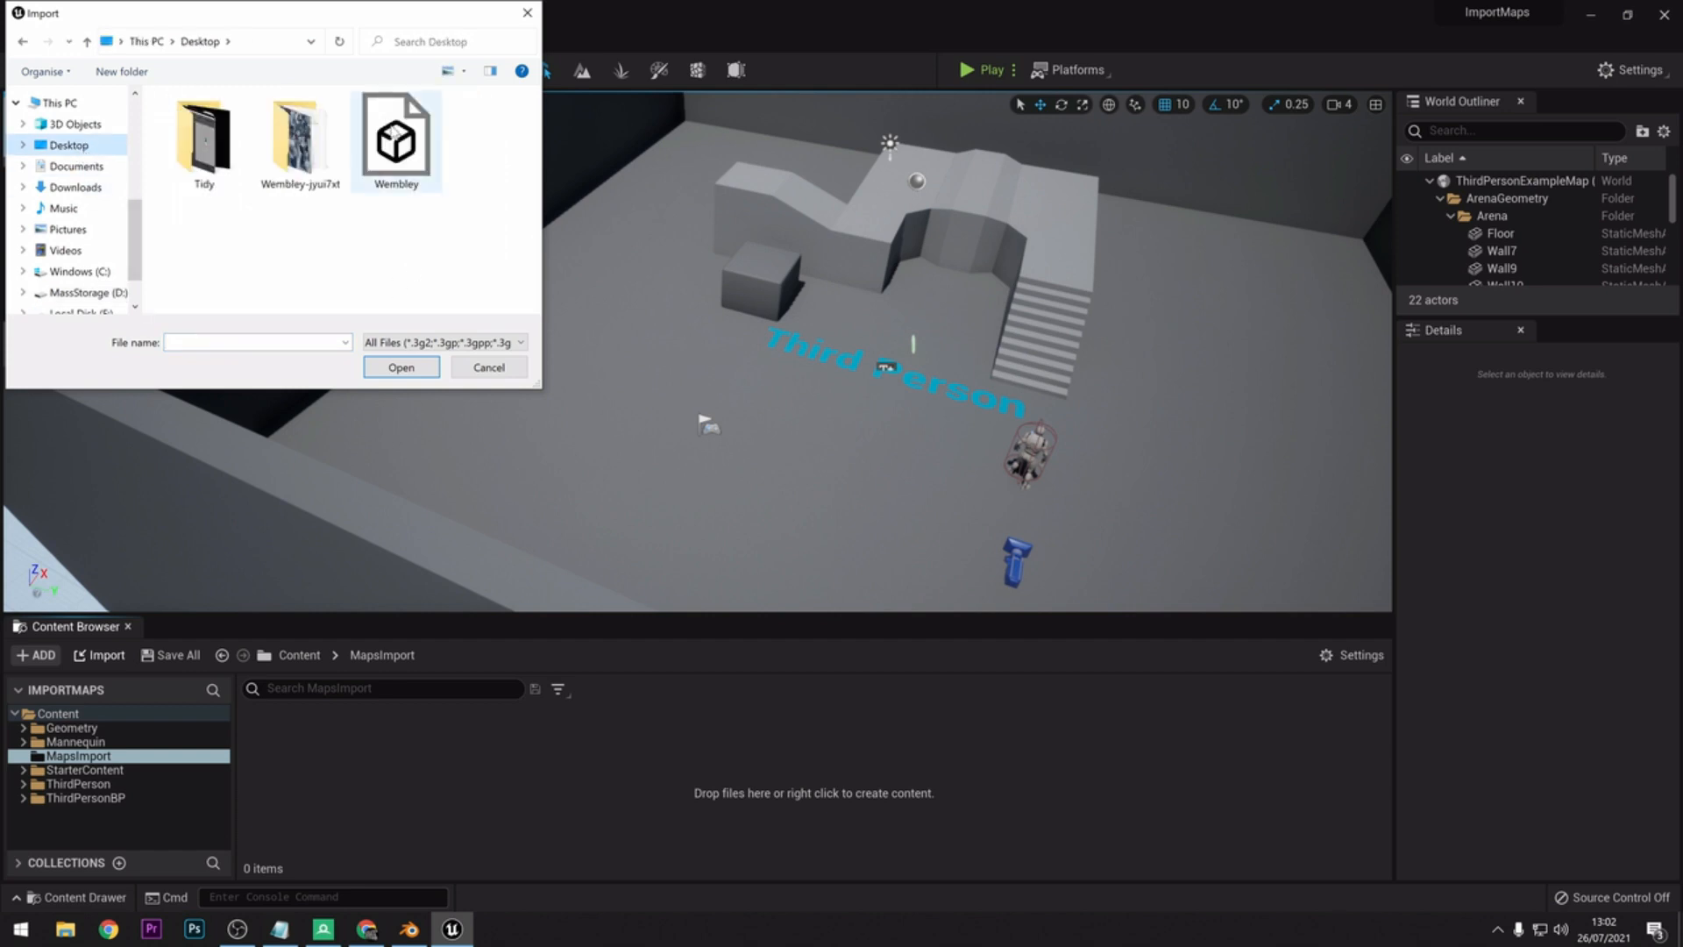
click(396, 140)
click(402, 367)
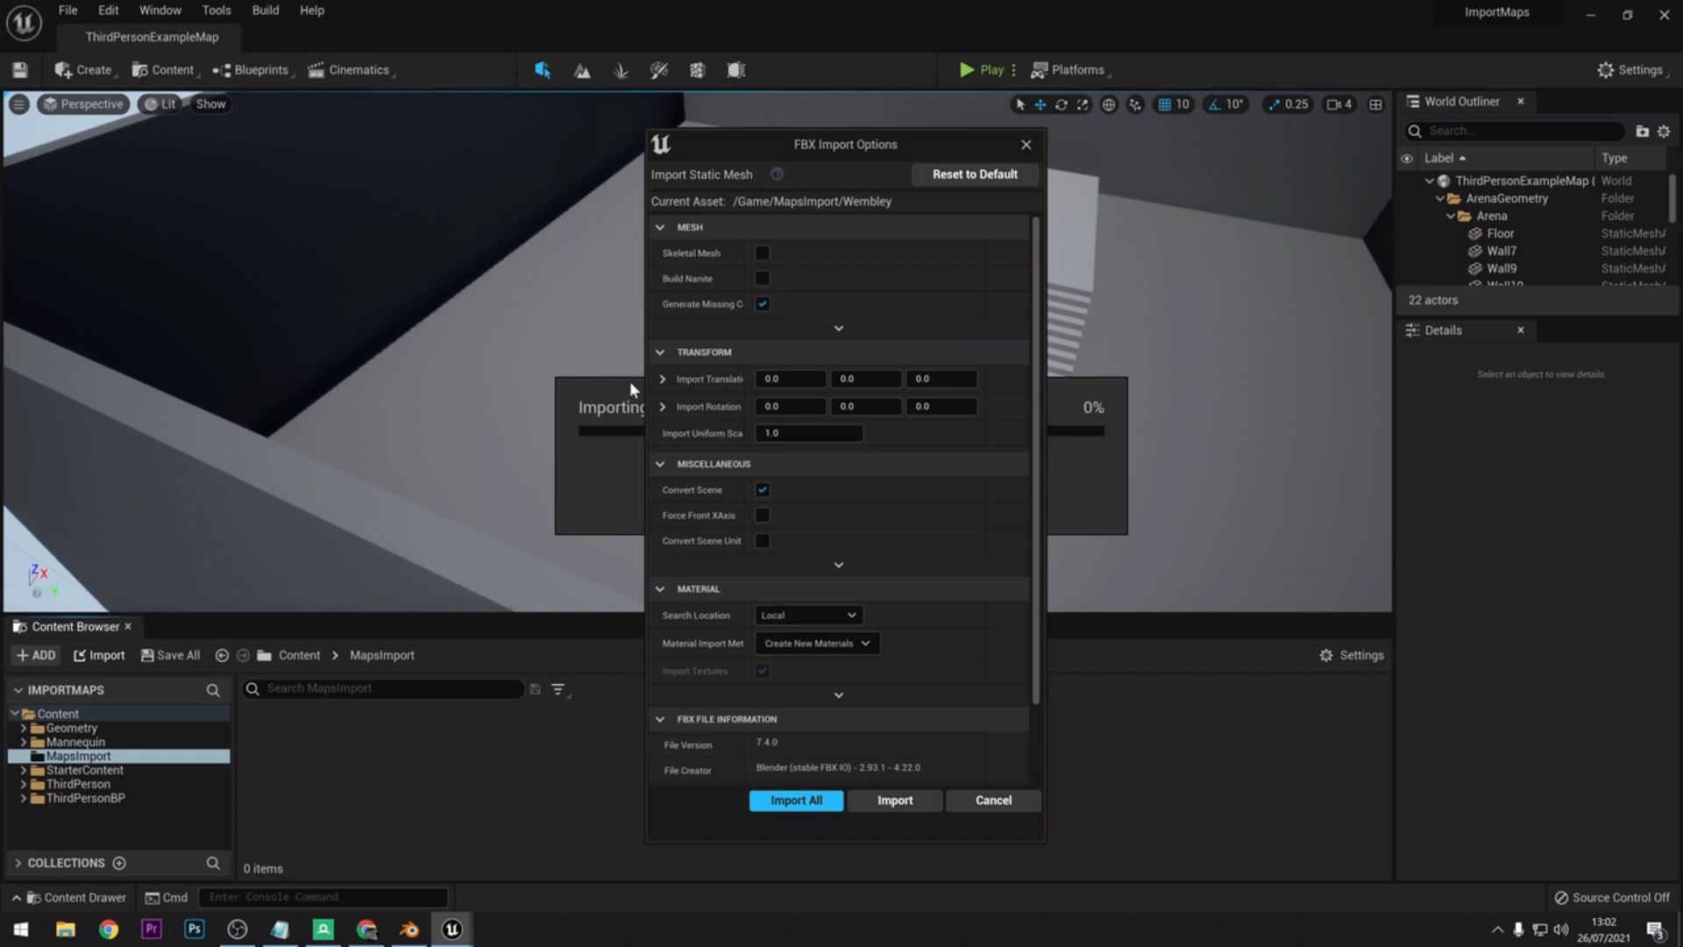
- Enable Combine Meshes, keep Create New Materials as the material import method, import the FBX and dismiss the message log
click(844, 328)
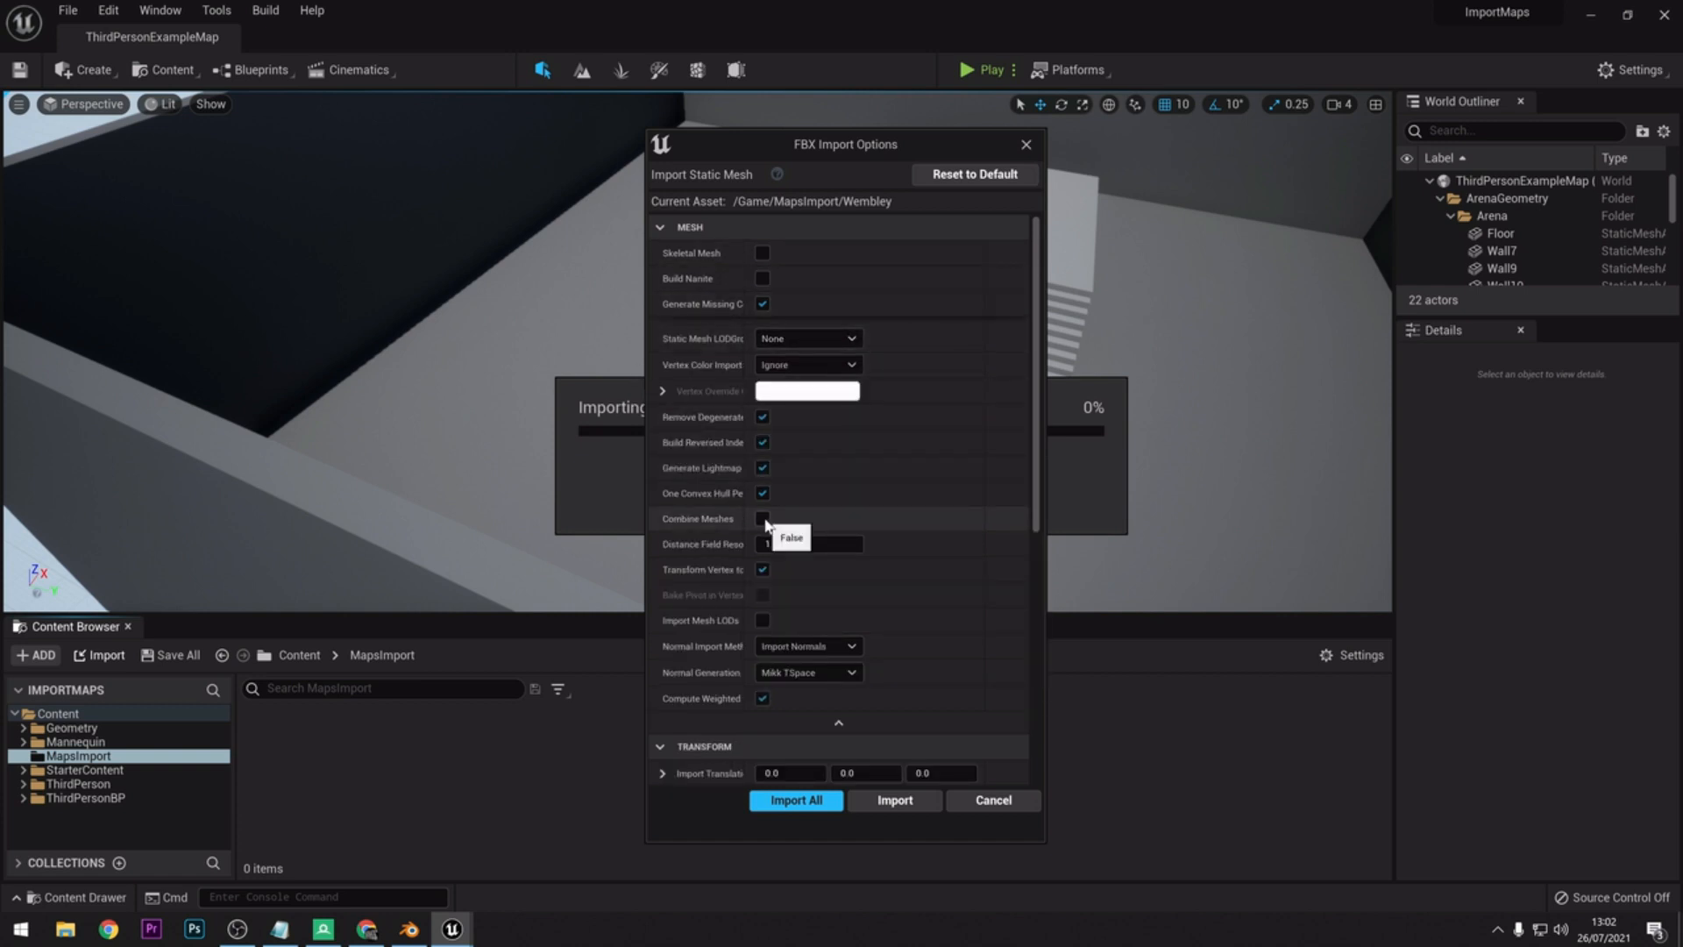
click(763, 518)
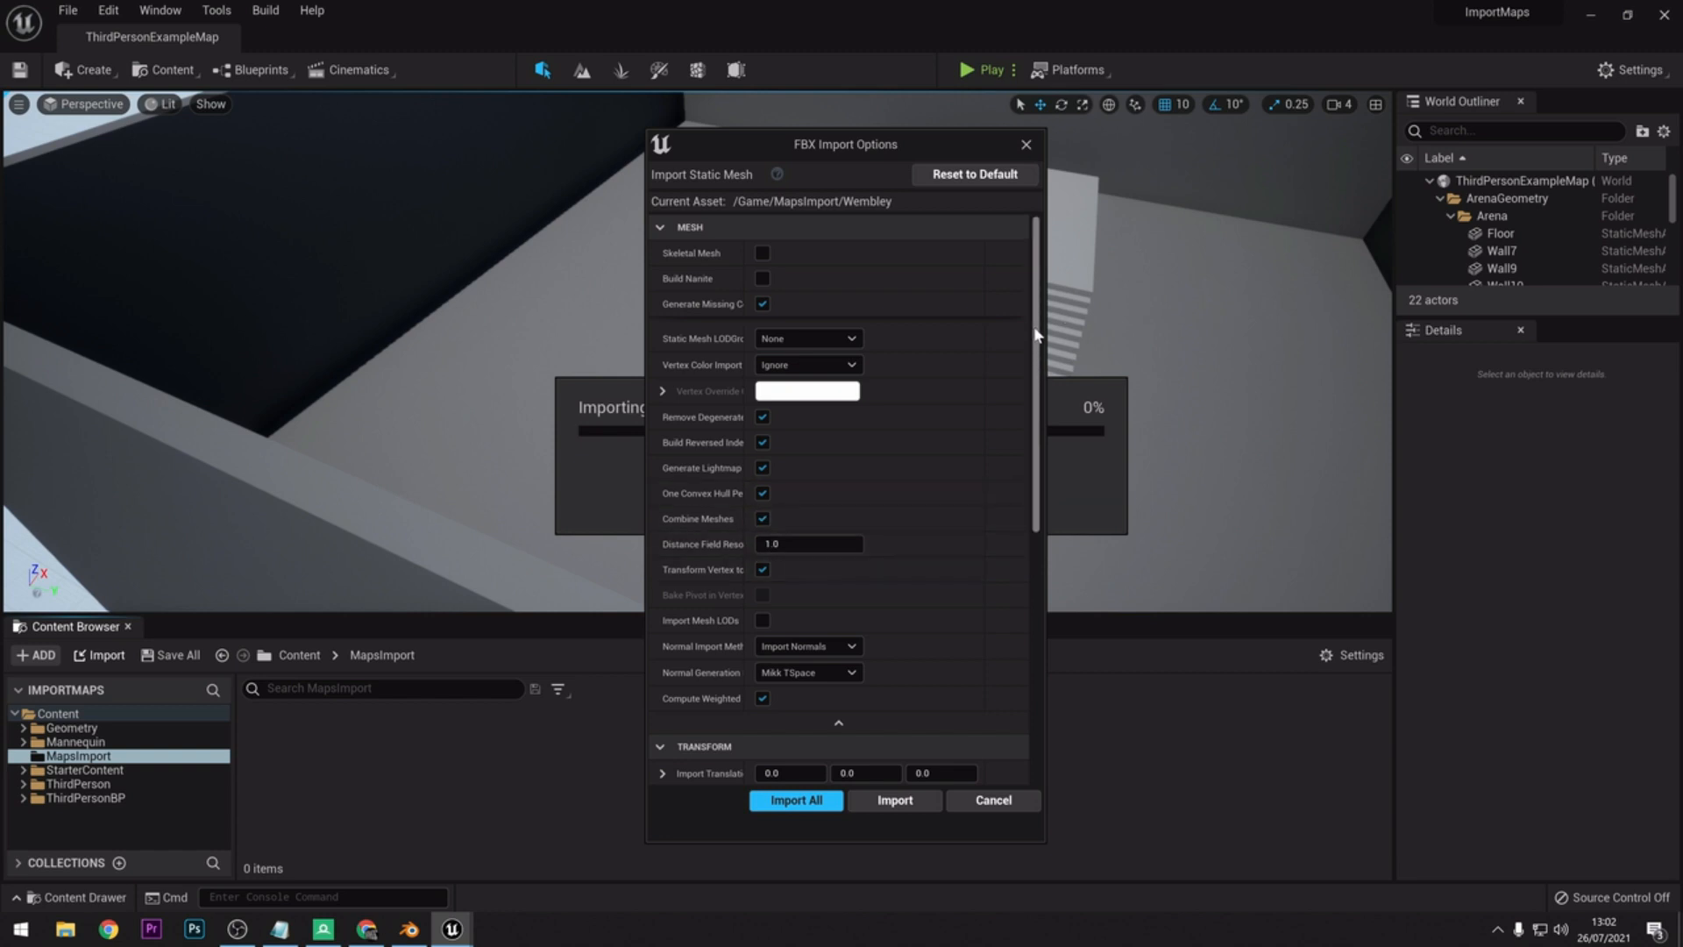
drag(1034, 329, 1032, 572)
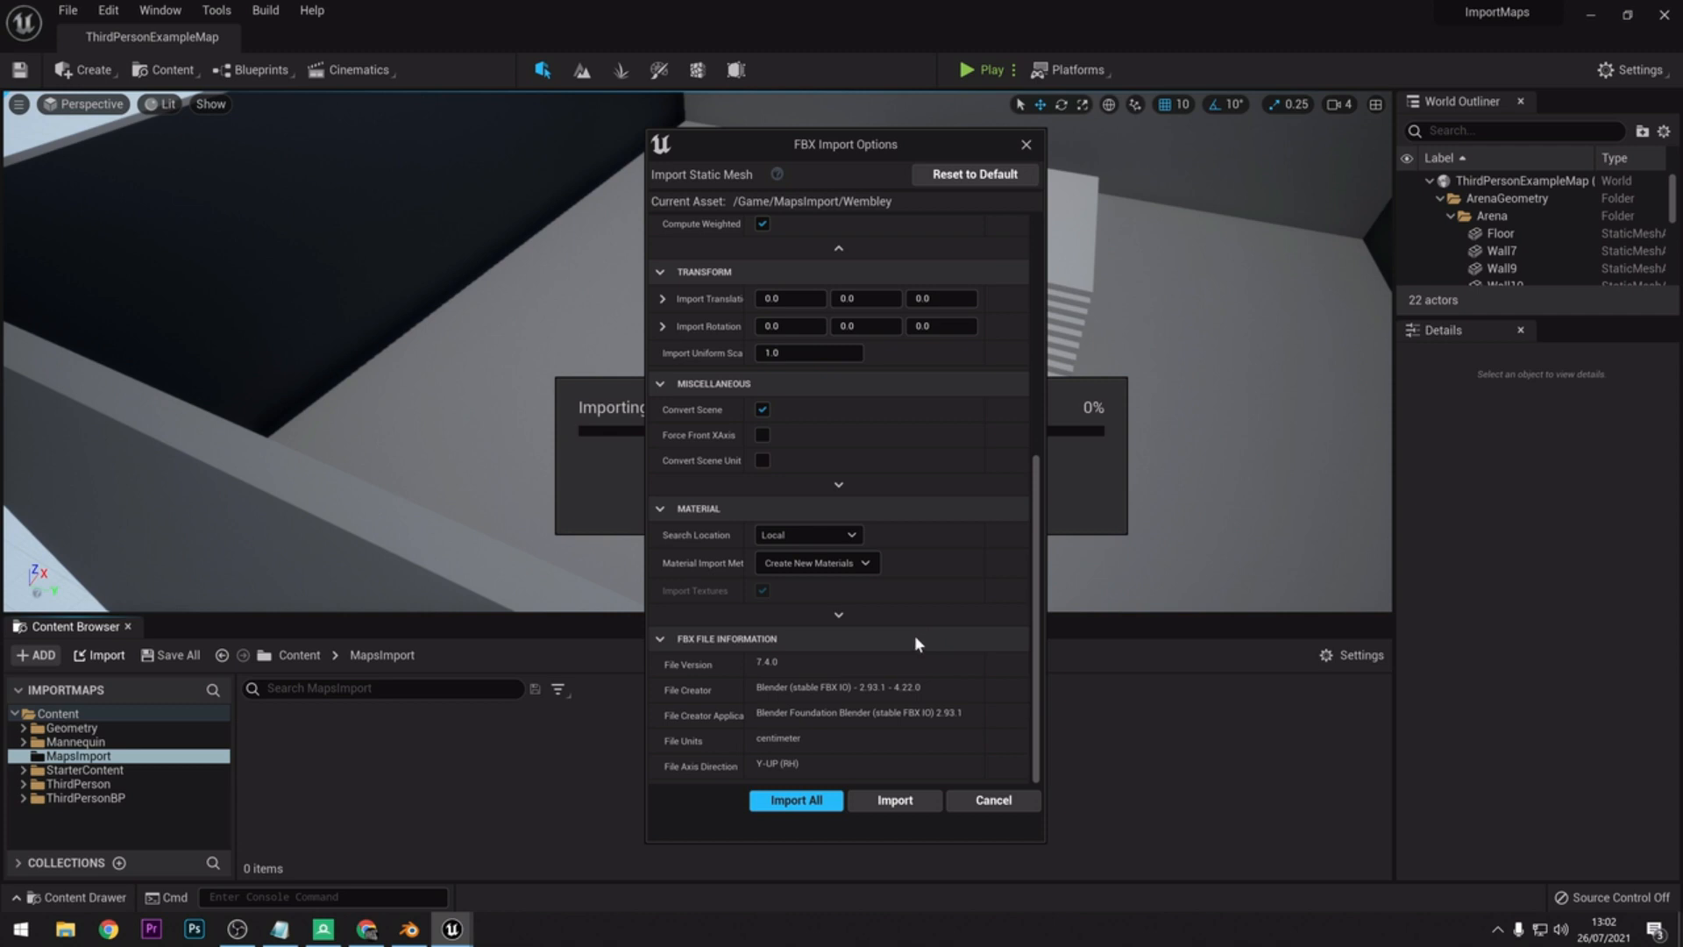
click(866, 564)
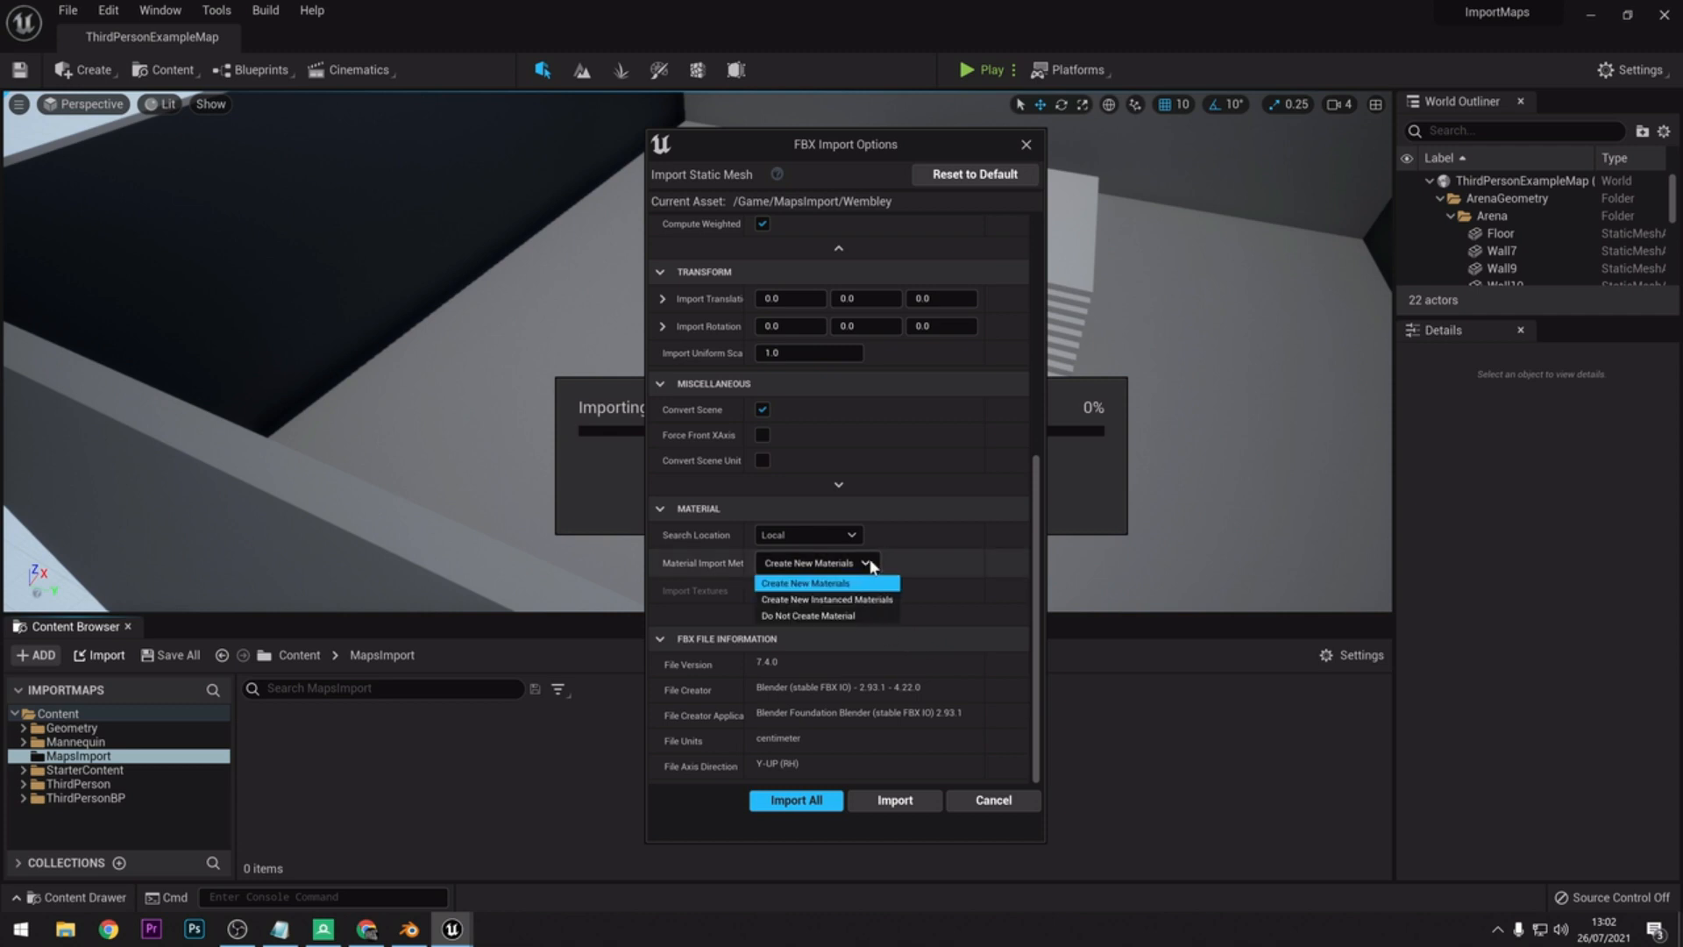
click(871, 565)
click(837, 613)
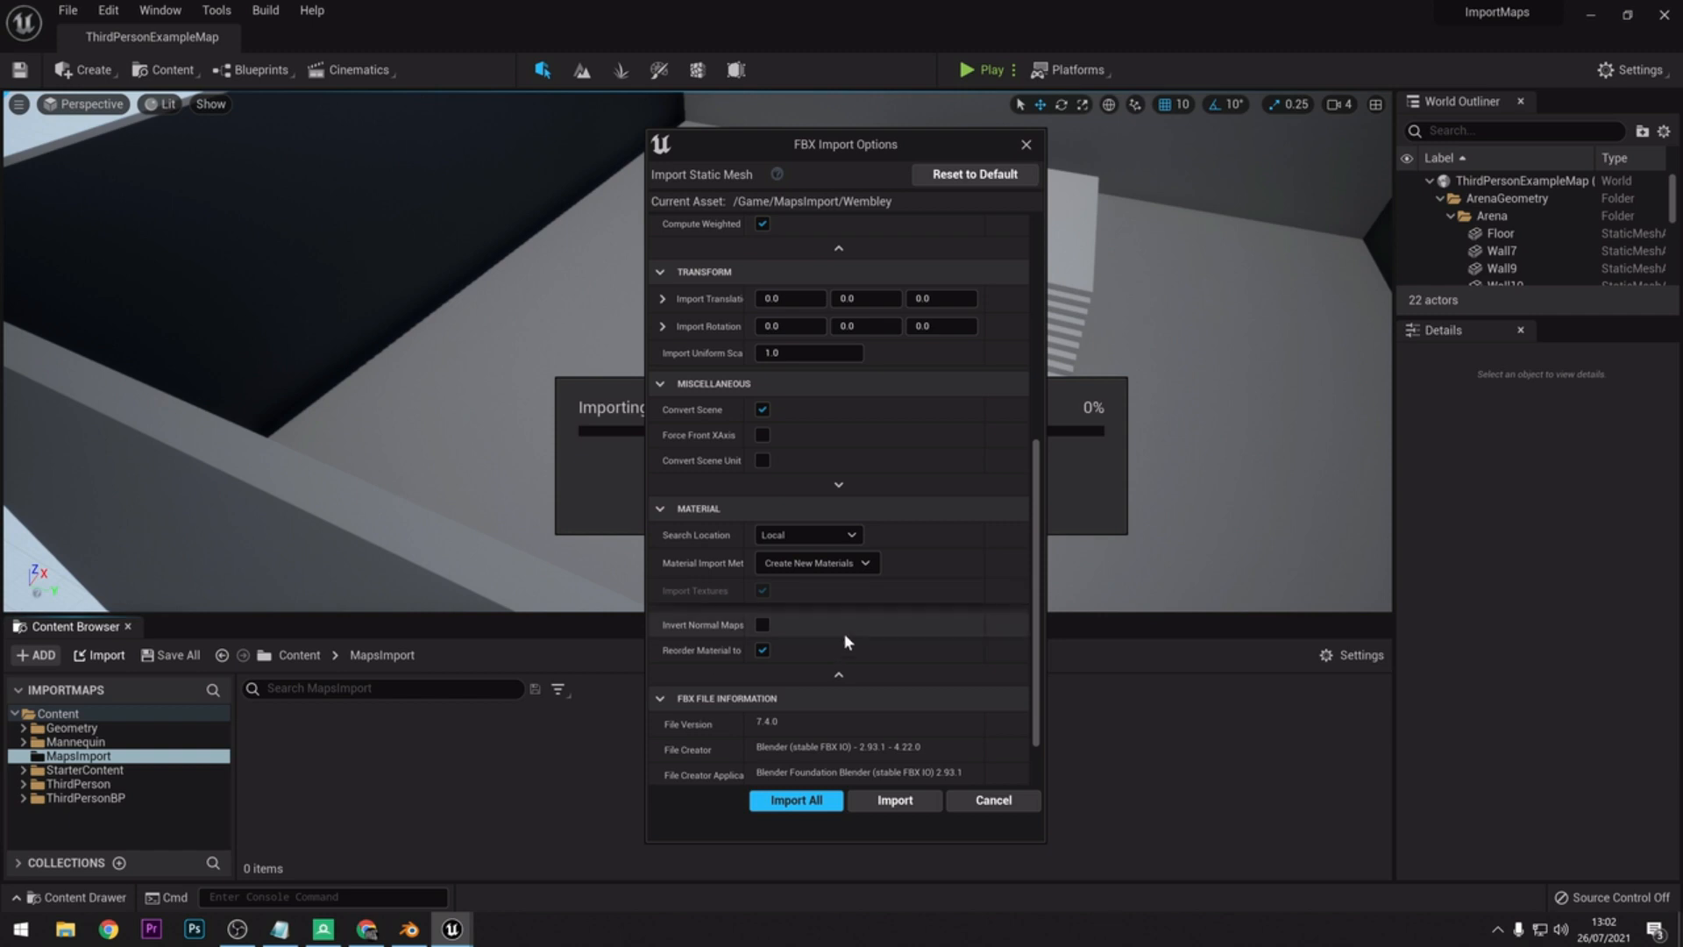
click(882, 802)
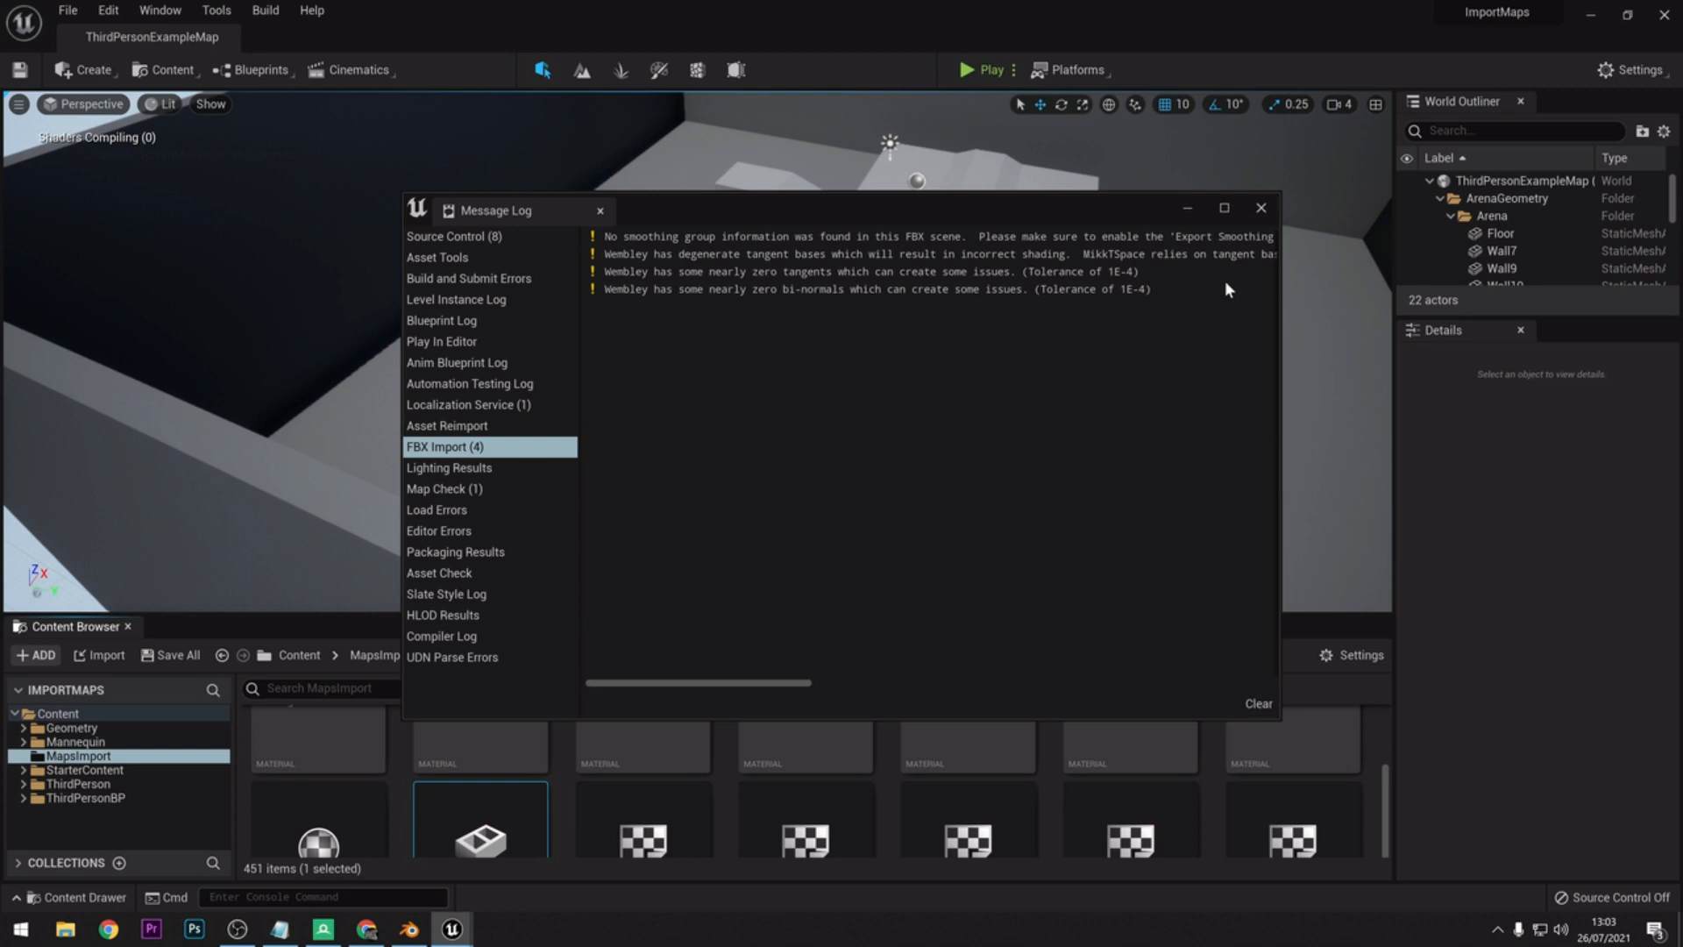
click(1260, 208)
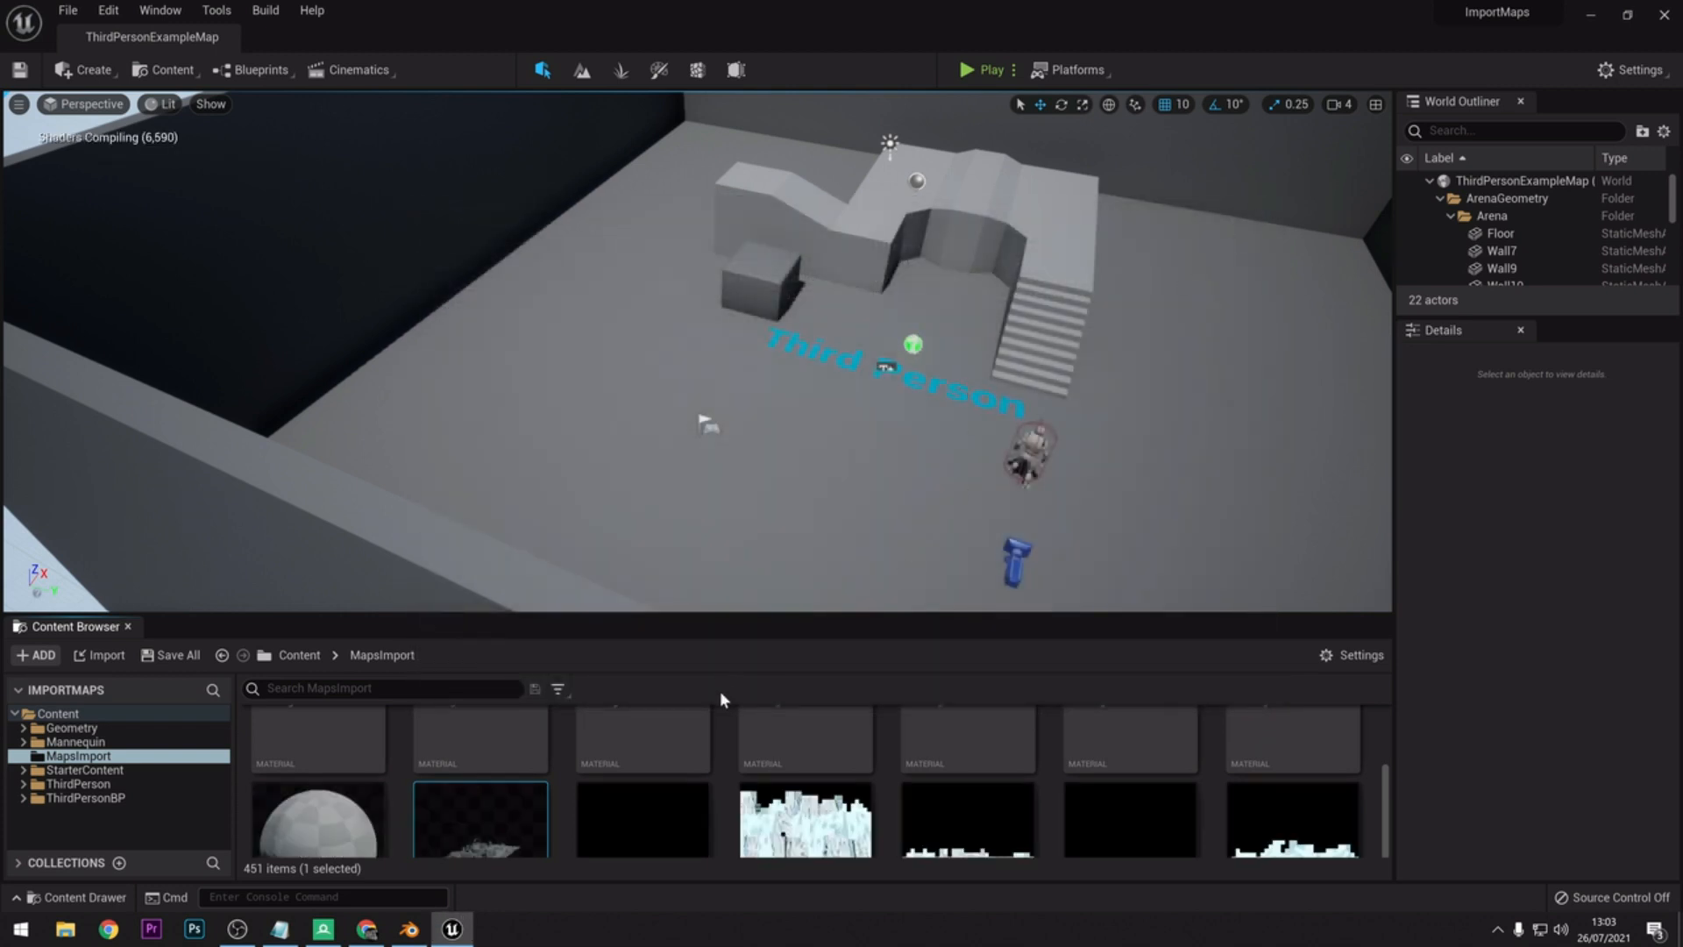
- Enlarge the asset browsing area and review the imported Wembley static mesh, its materials and textures in MapsImport
scroll(693, 737, down, 2)
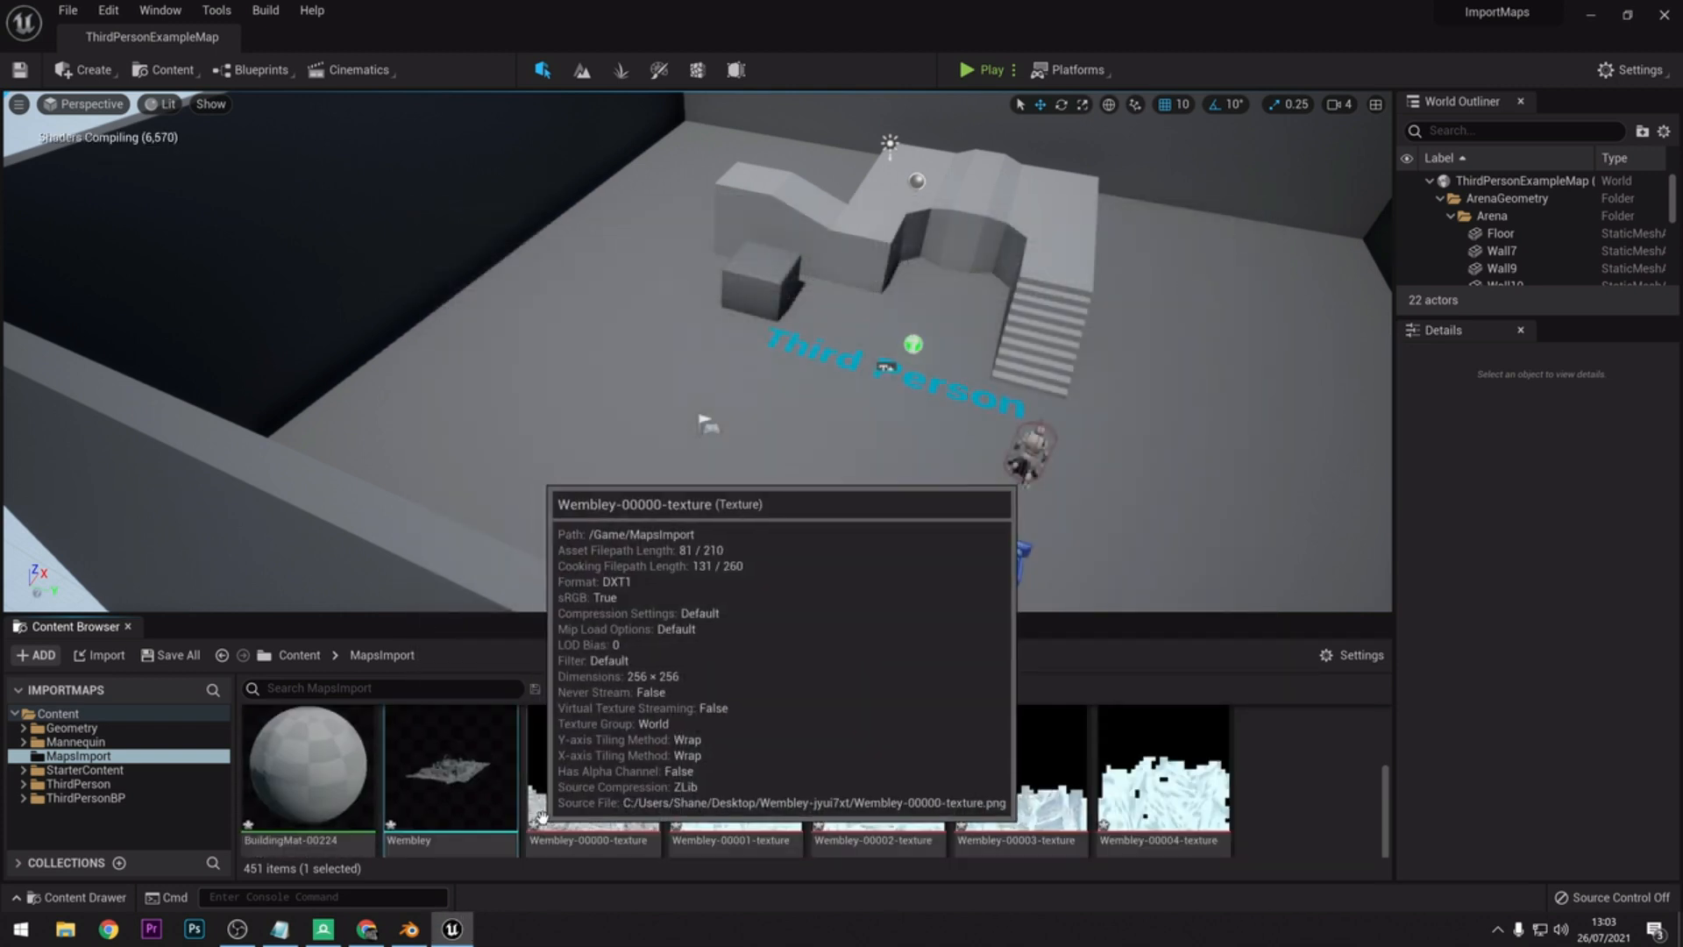
mouse_move(501, 771)
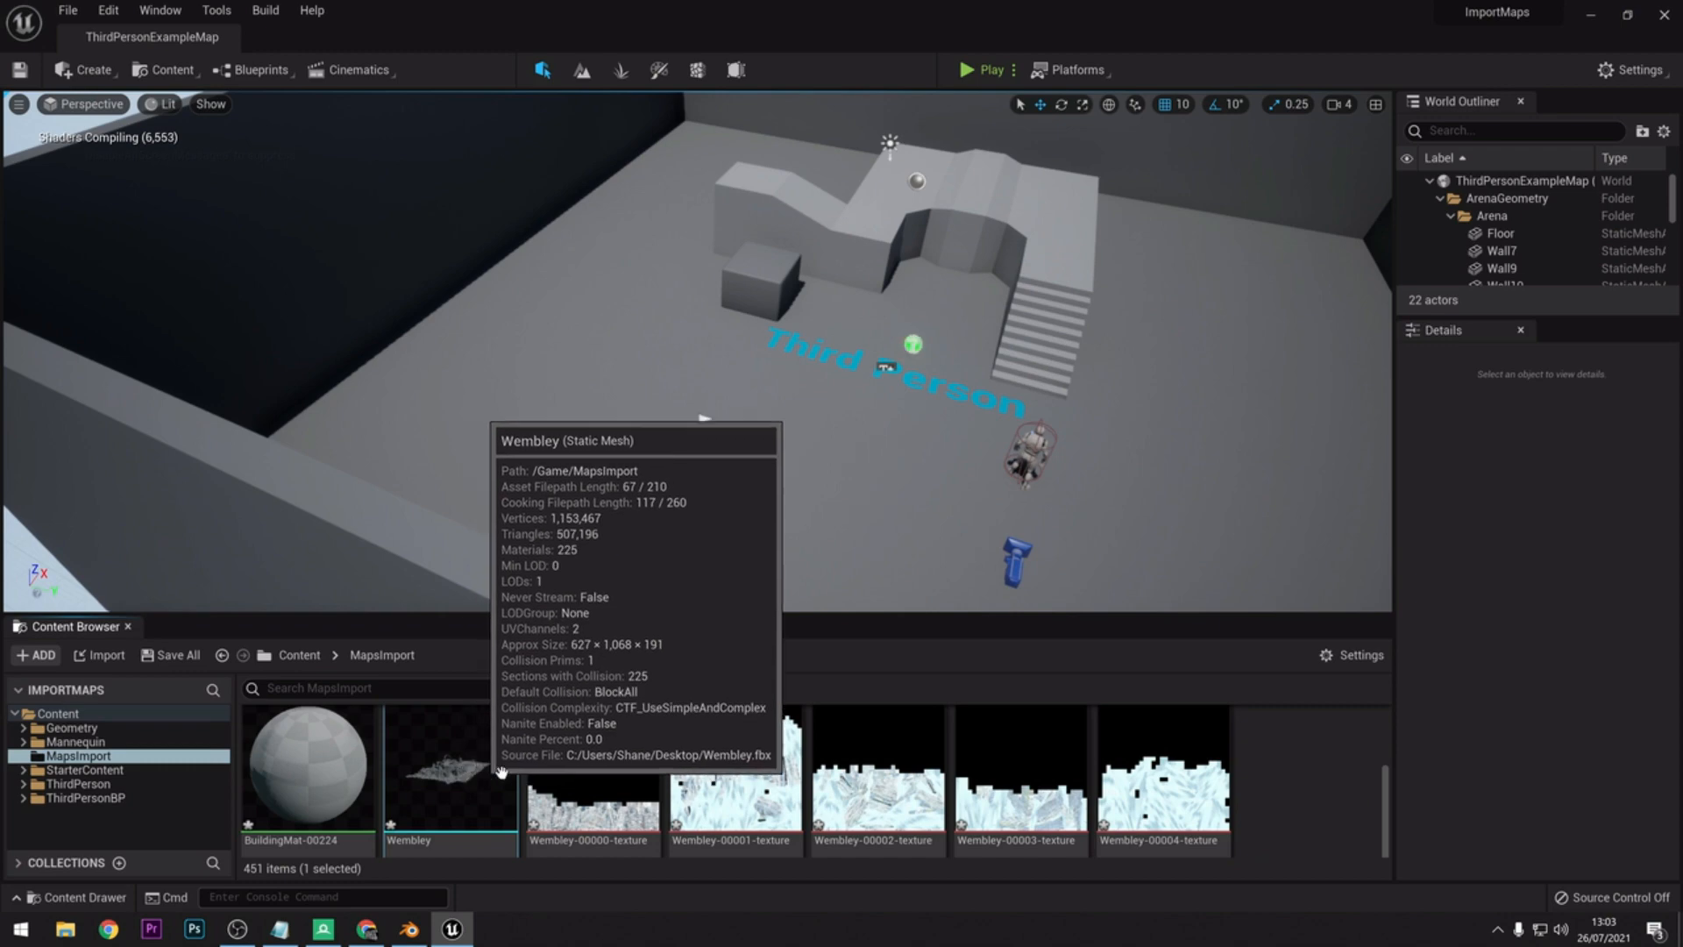
scroll(788, 767, down, 6)
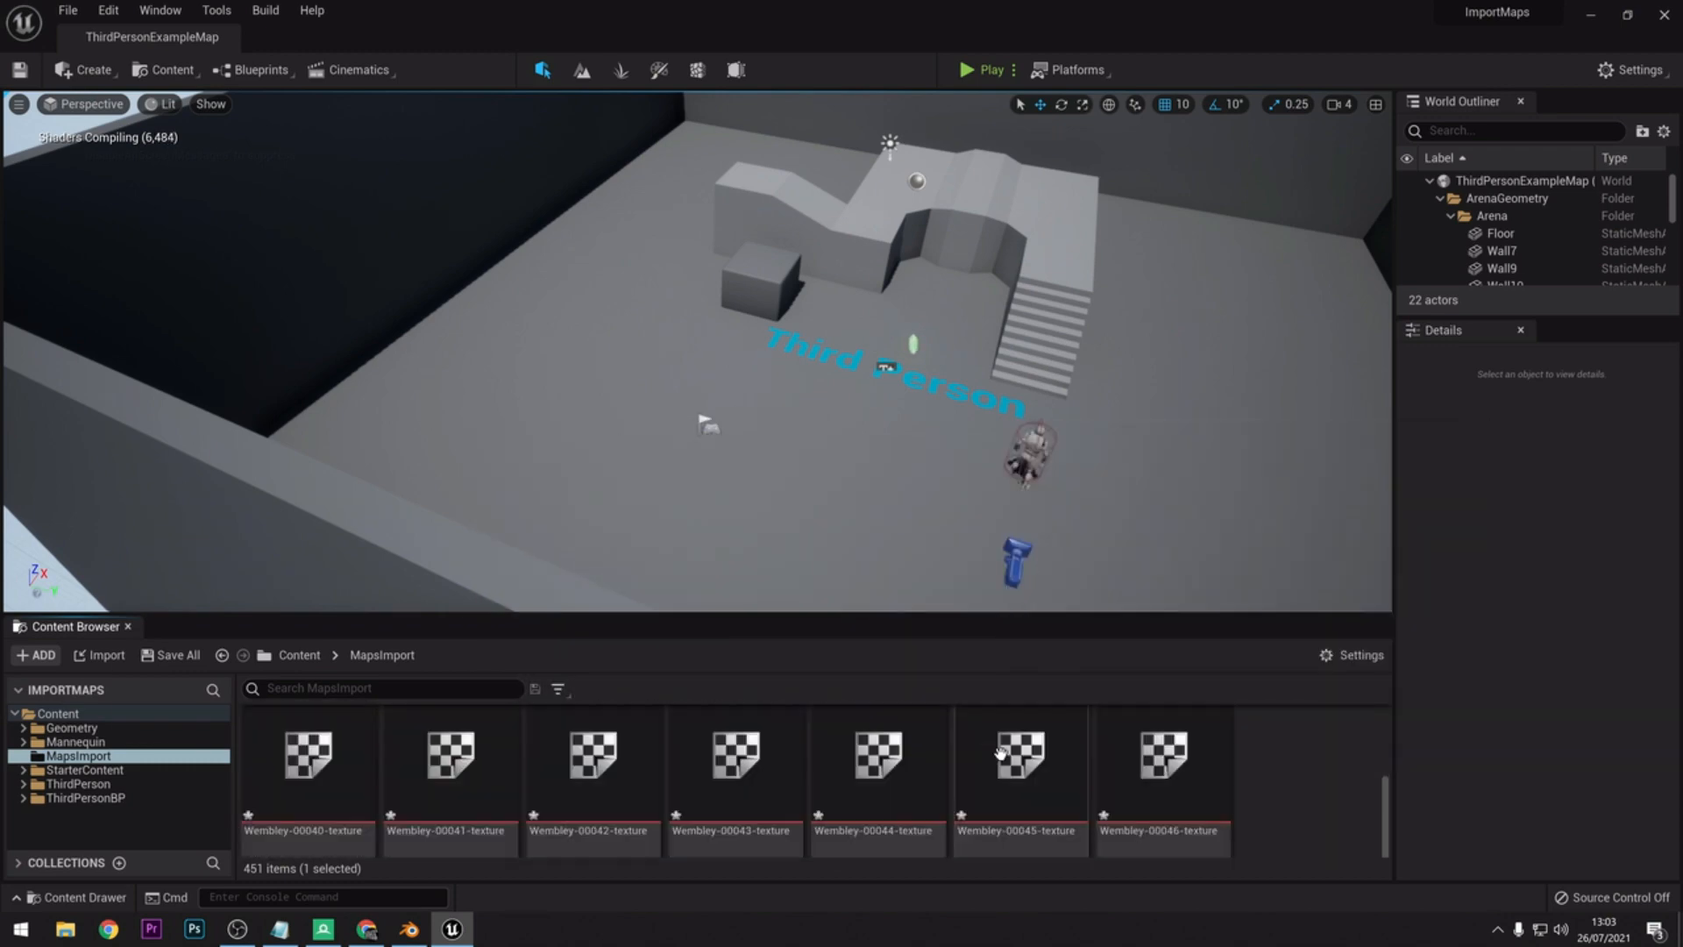
scroll(999, 753, up, 3)
scroll(999, 753, down, 4)
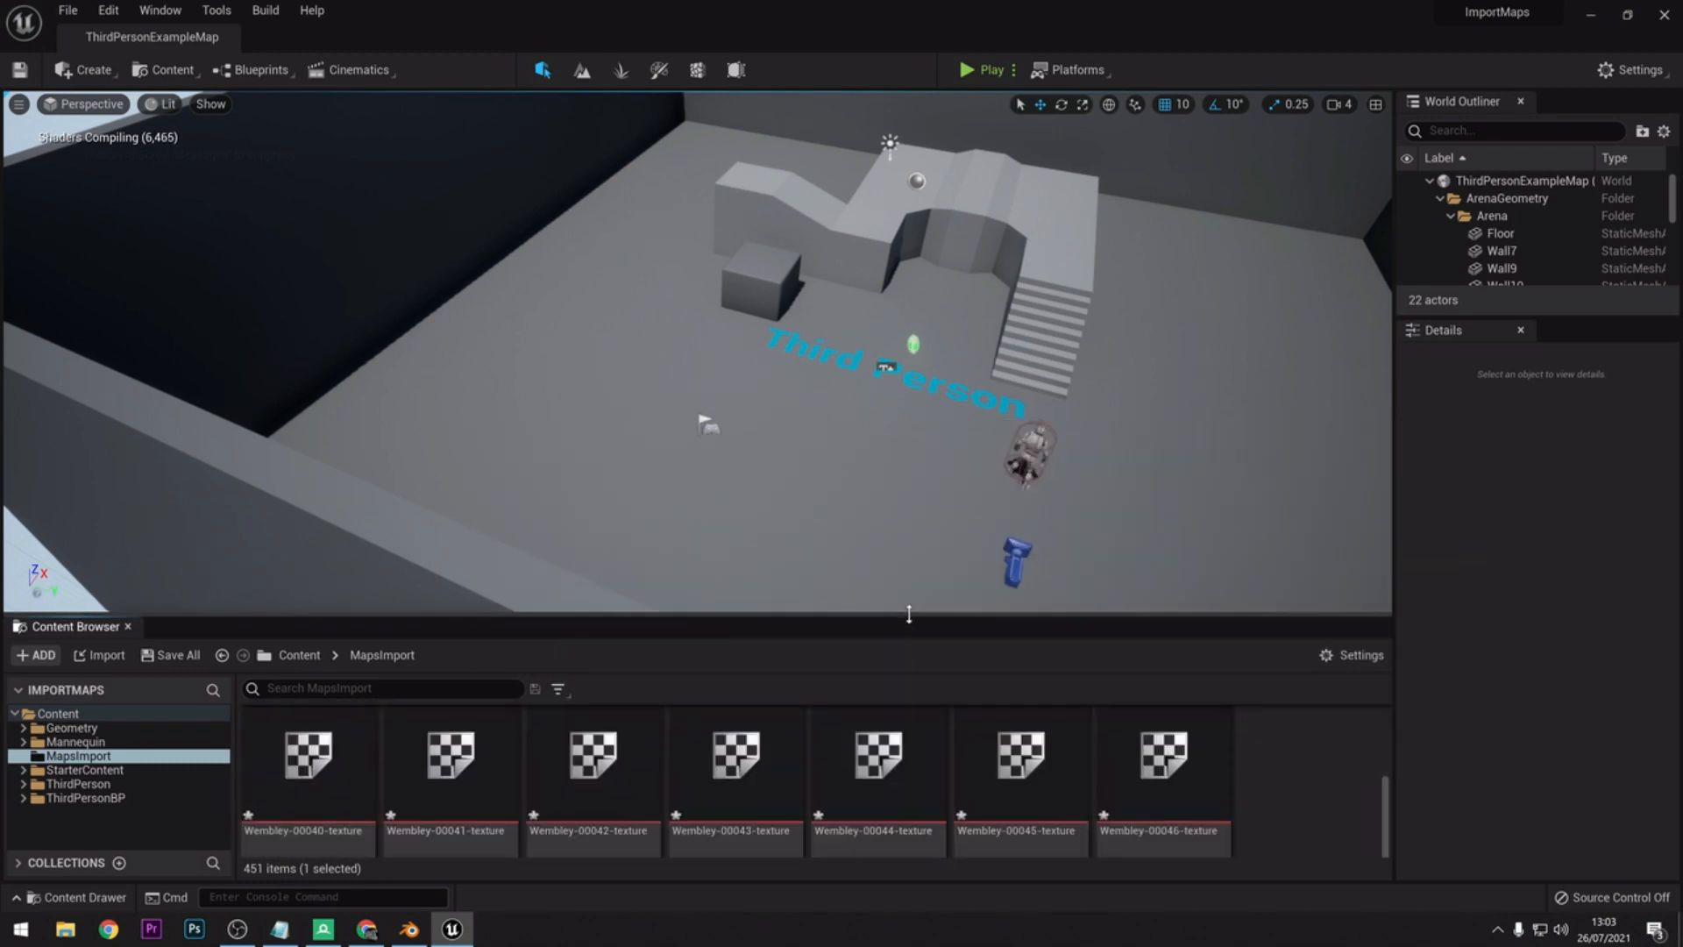
drag(909, 614, 909, 335)
mouse_move(915, 661)
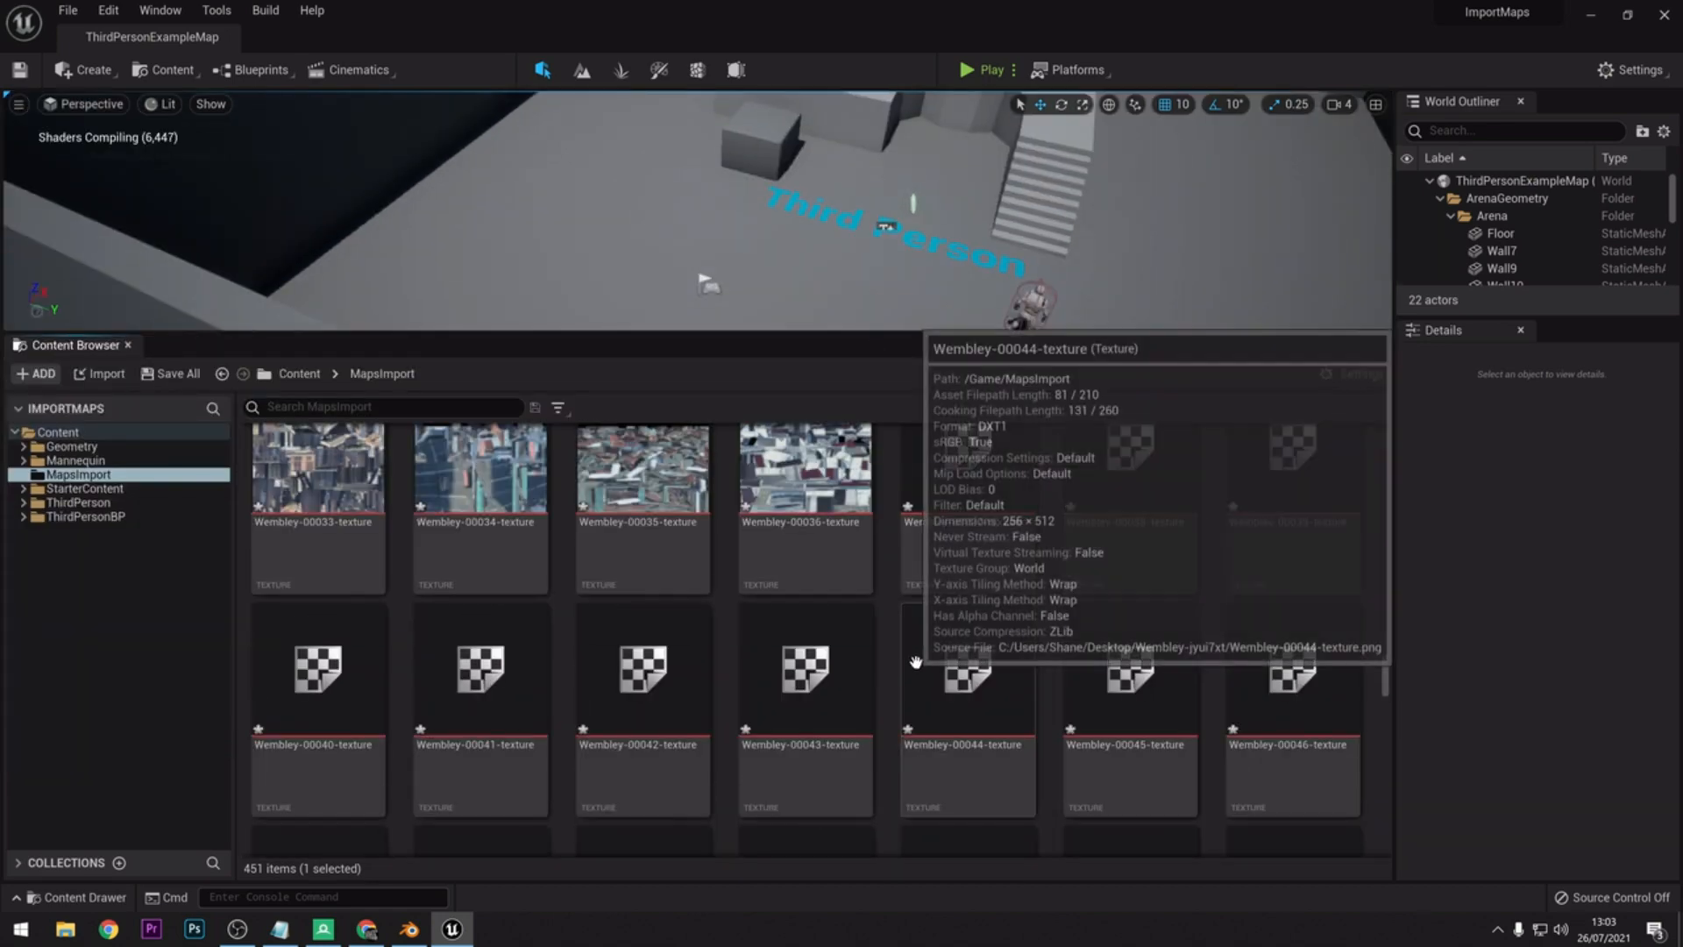
scroll(915, 662, up, 5)
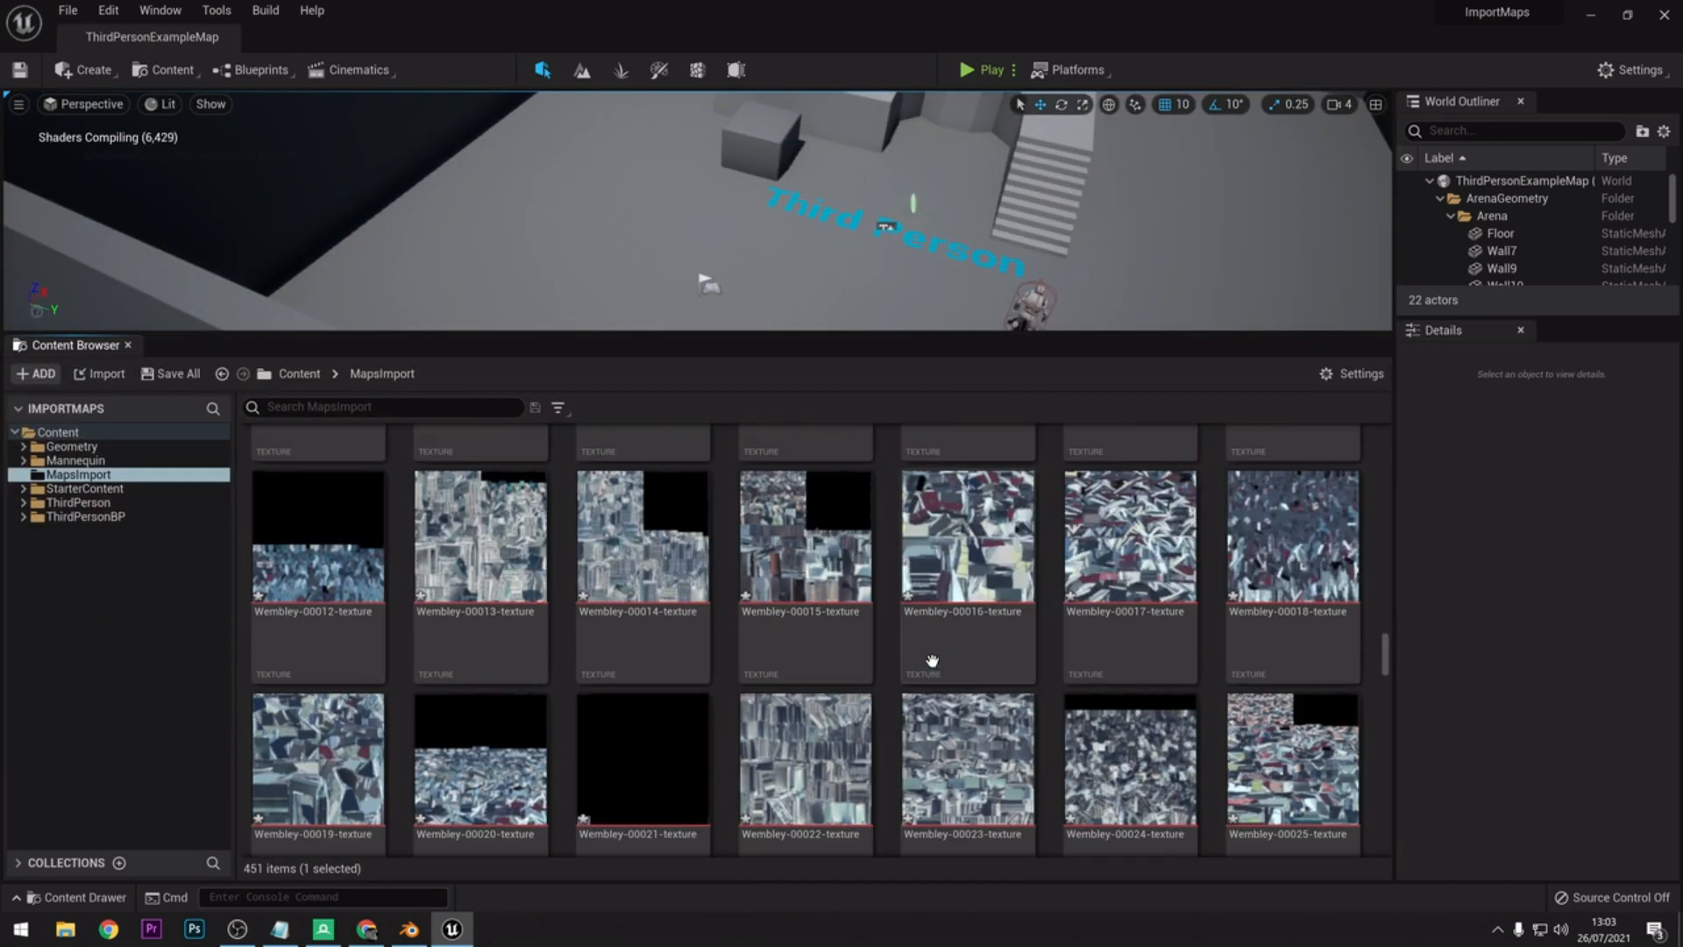
scroll(932, 659, up, 5)
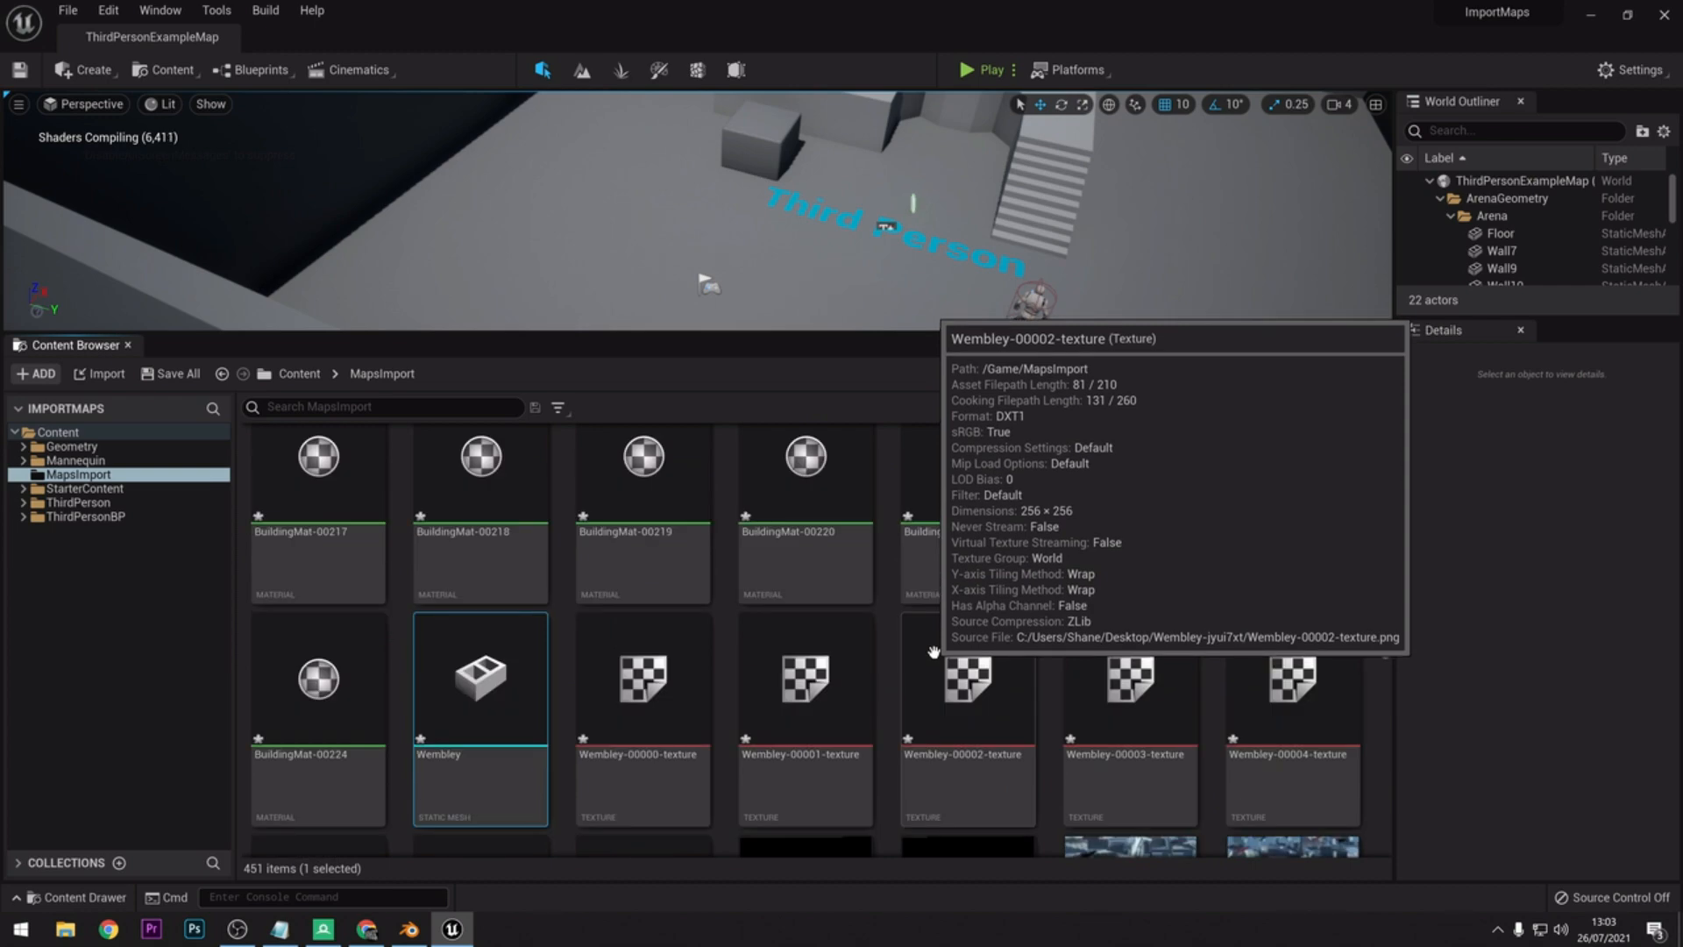
- Look through the imported BuildingMat materials in the MapsImport folder
scroll(934, 652, up, 5)
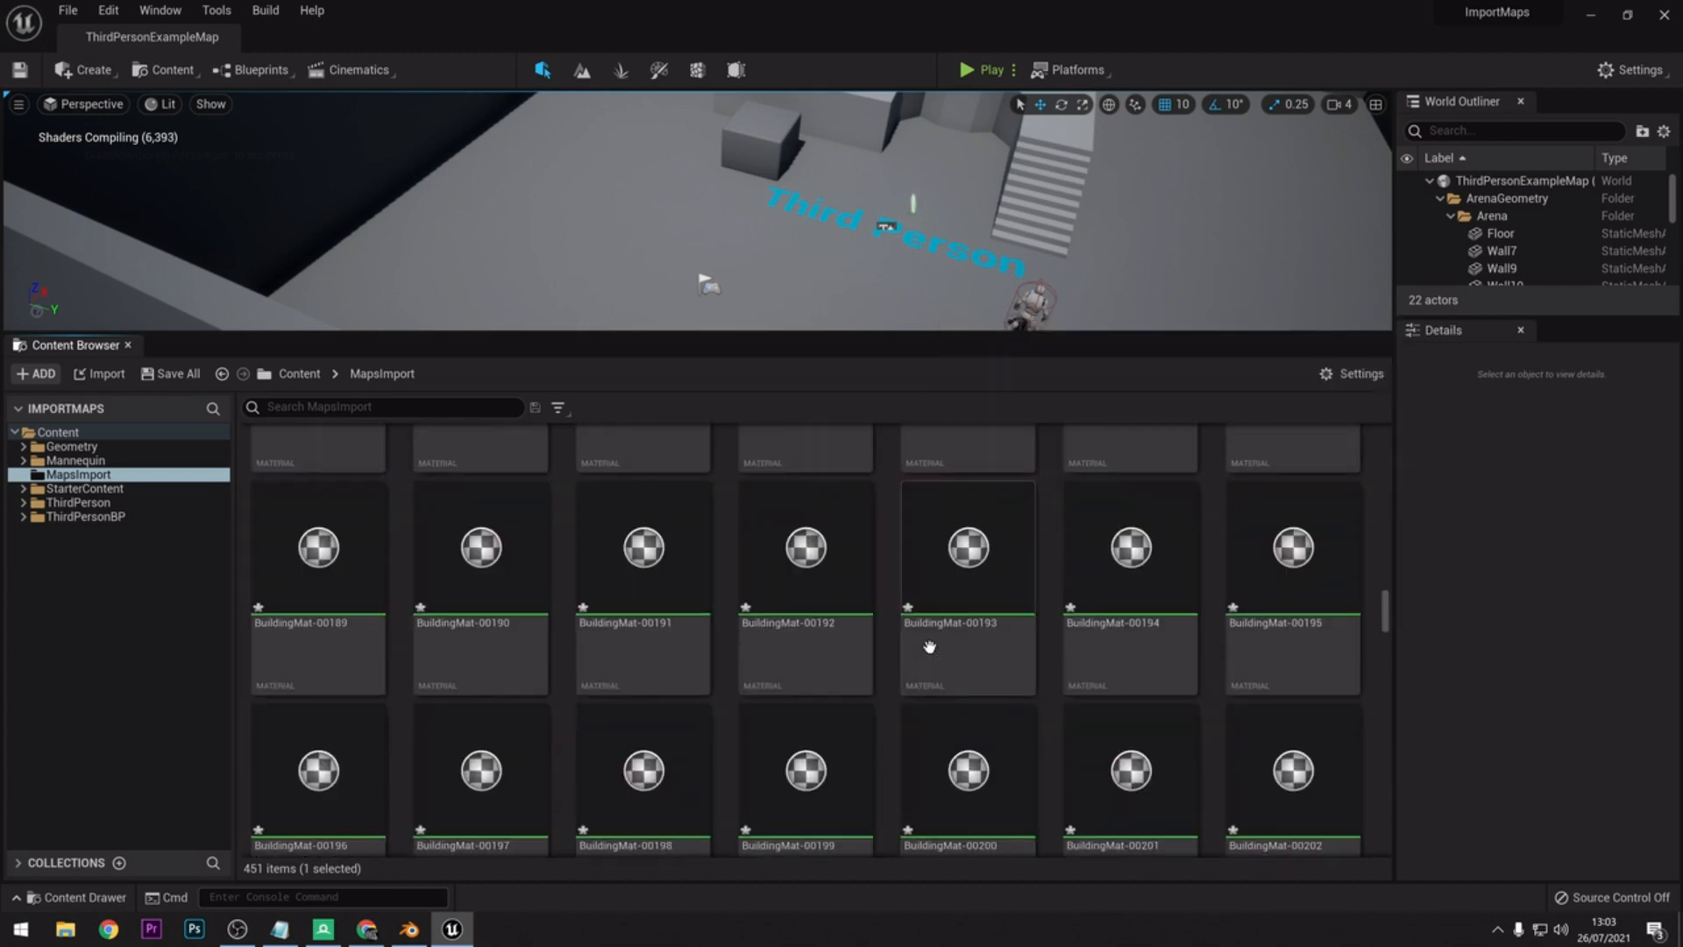
scroll(929, 647, up, 3)
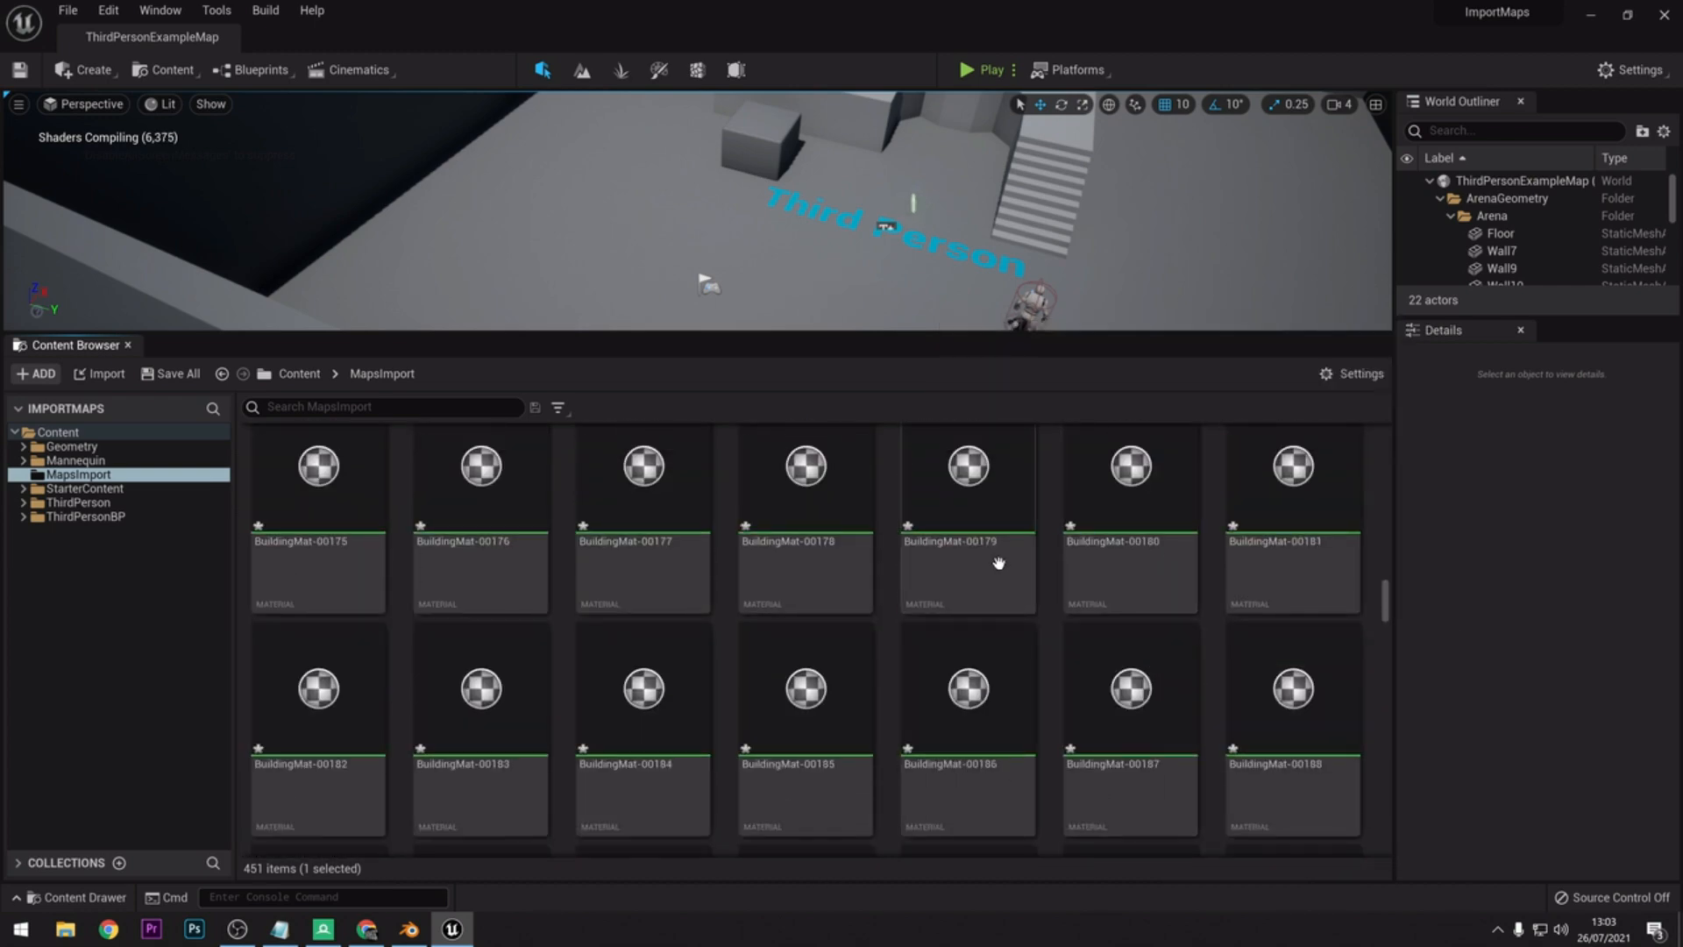
scroll(999, 563, up, 3)
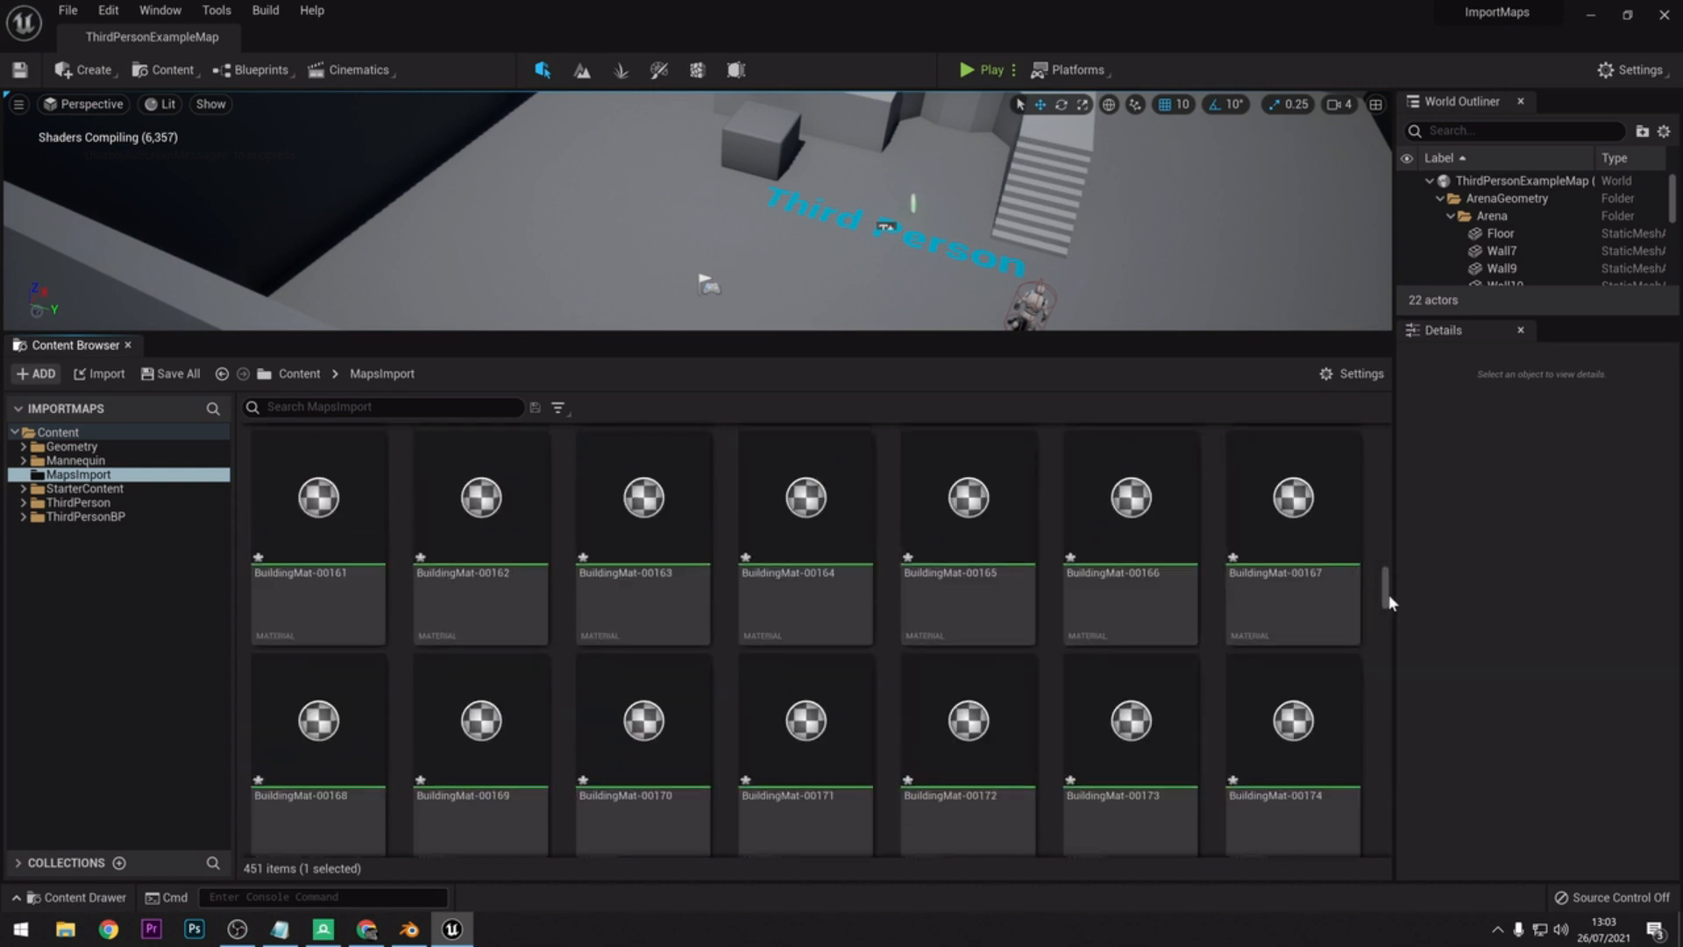
drag(1388, 603, 1378, 445)
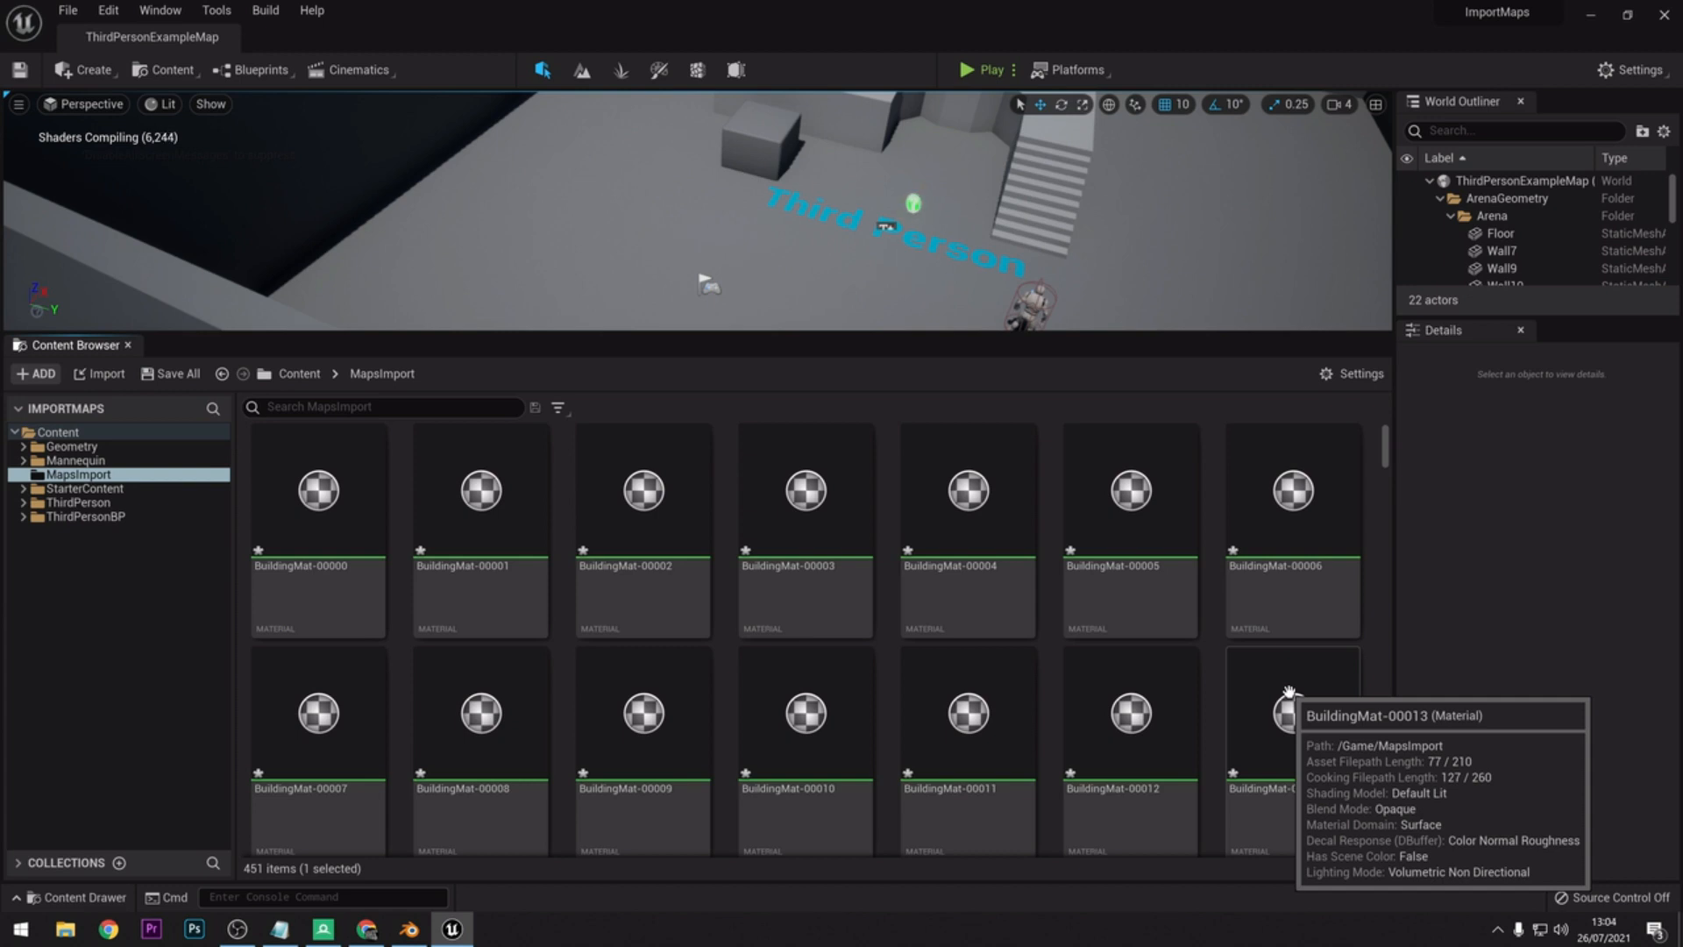
scroll(706, 583, down, 3)
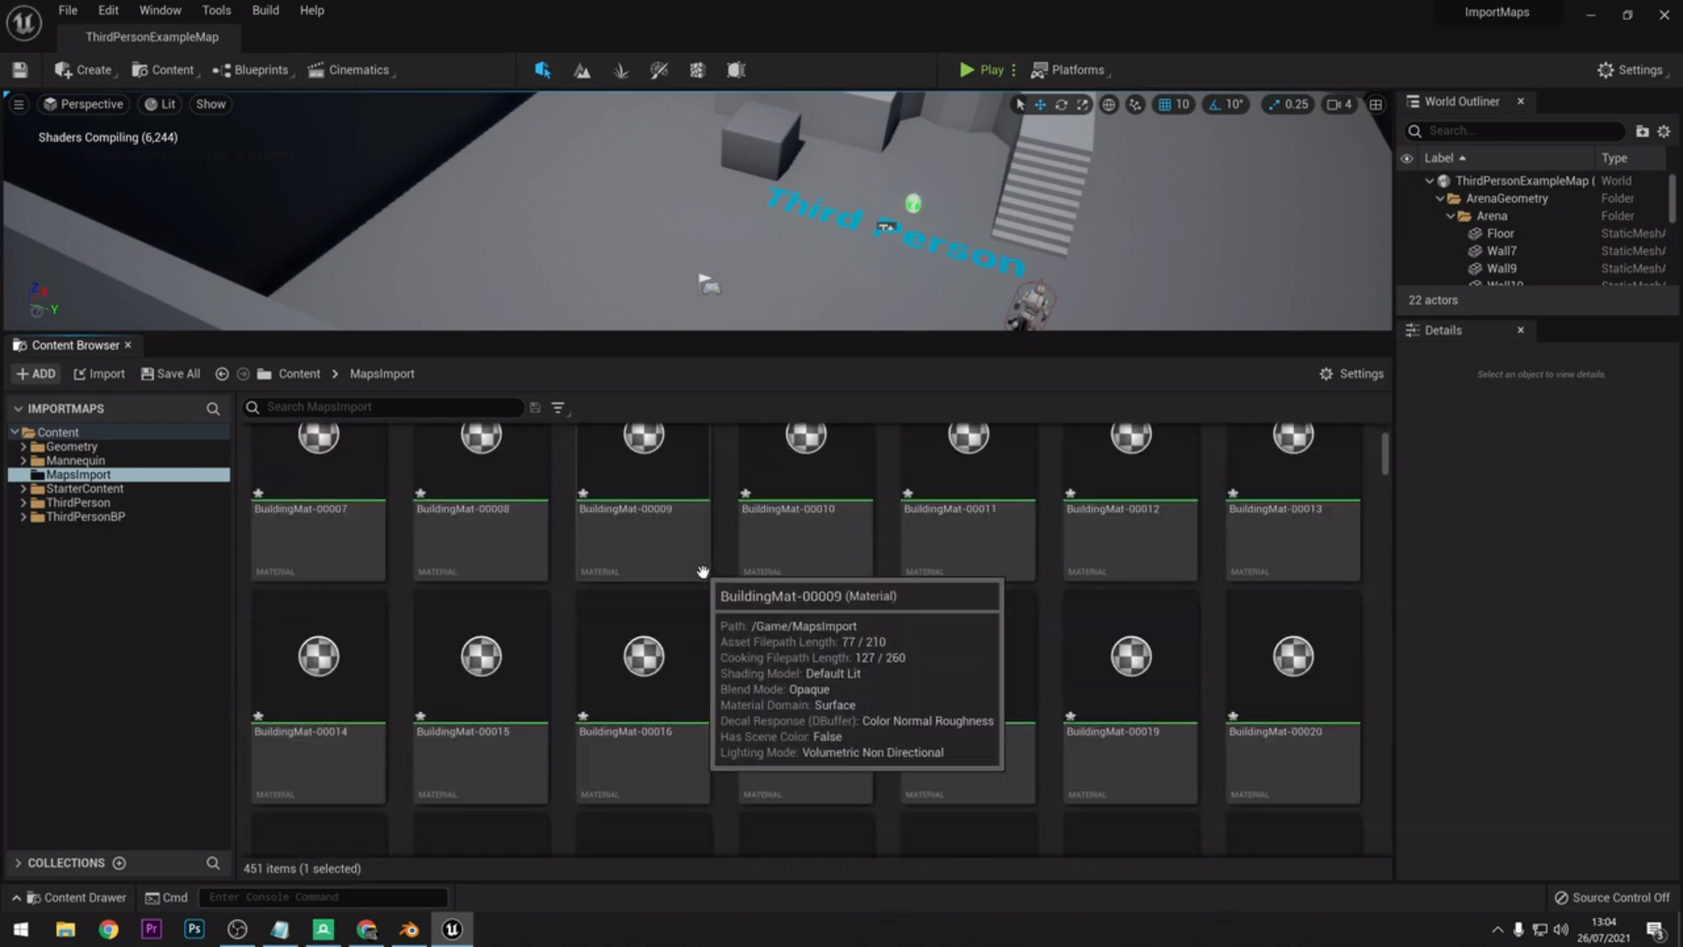
scroll(702, 572, down, 10)
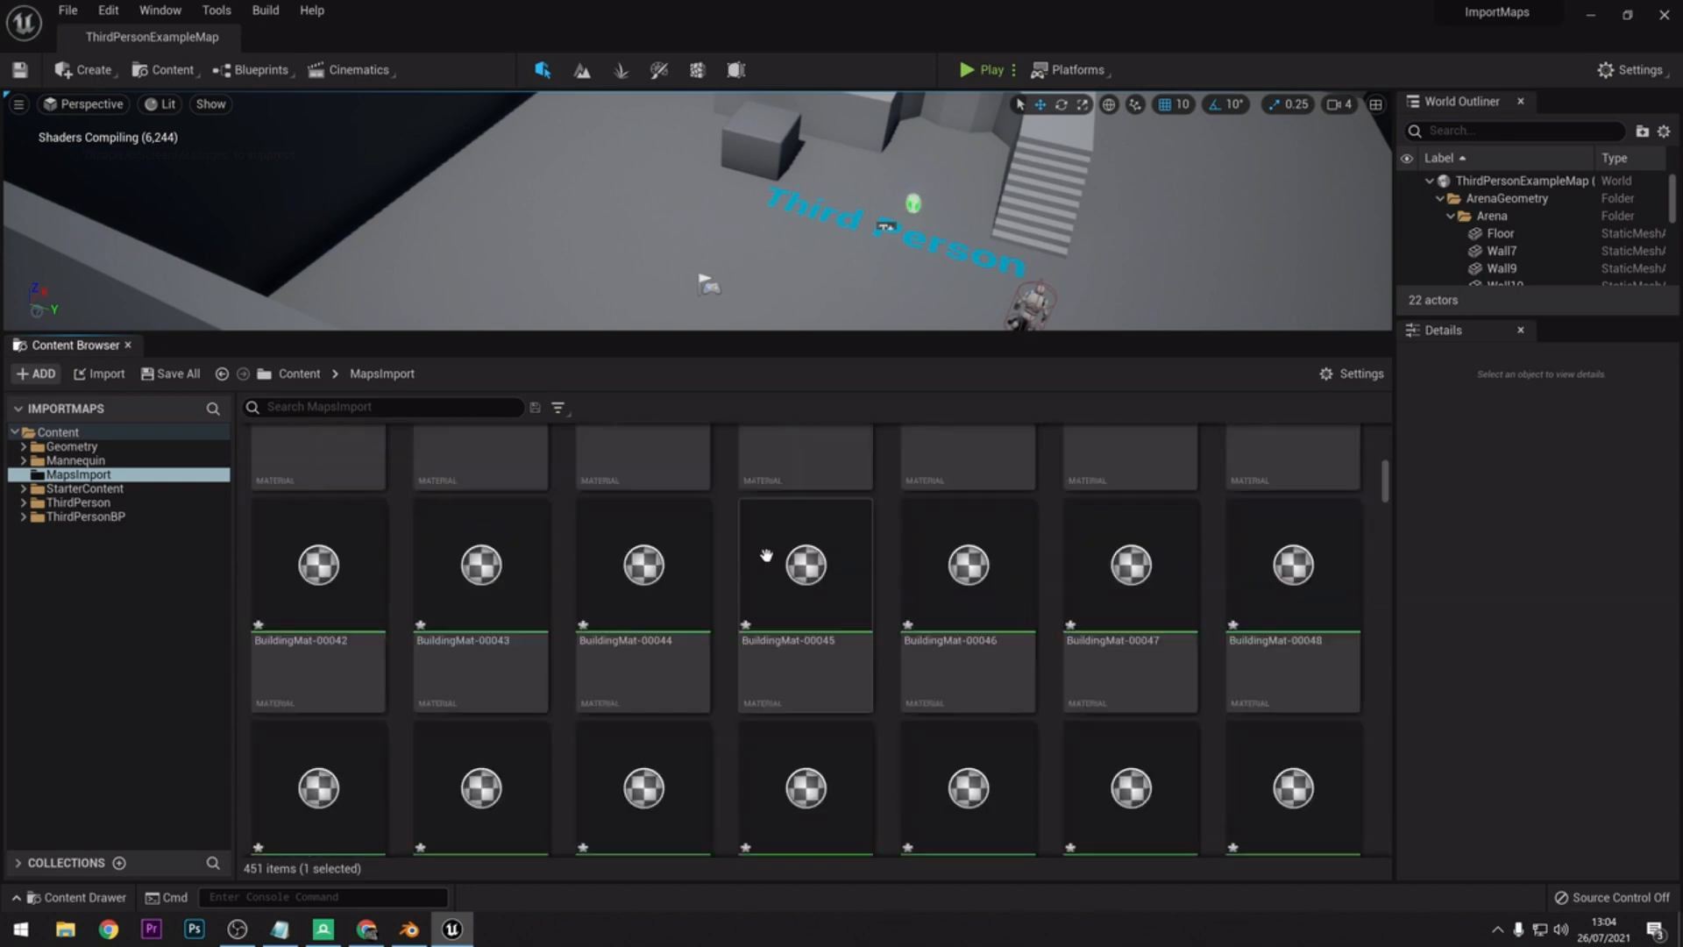
- Place the Wembley static mesh in the level, enlarge the viewport, and move the model to about X 4110, Y -920, Z 420
scroll(763, 552, down, 20)
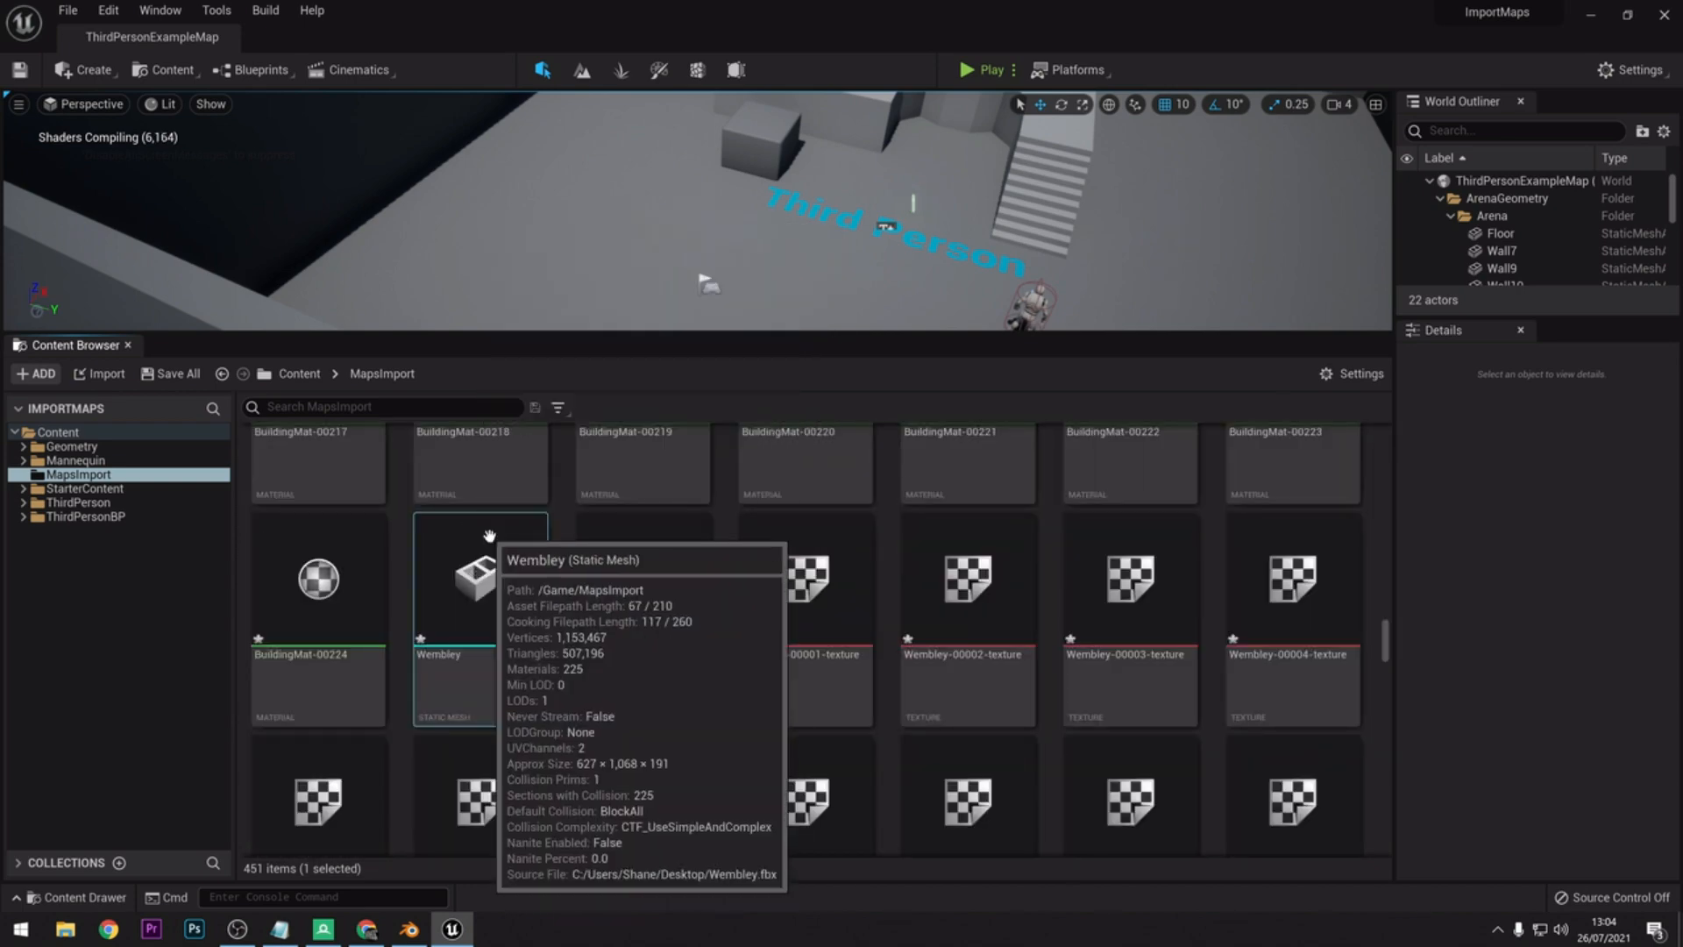
drag(489, 535, 572, 193)
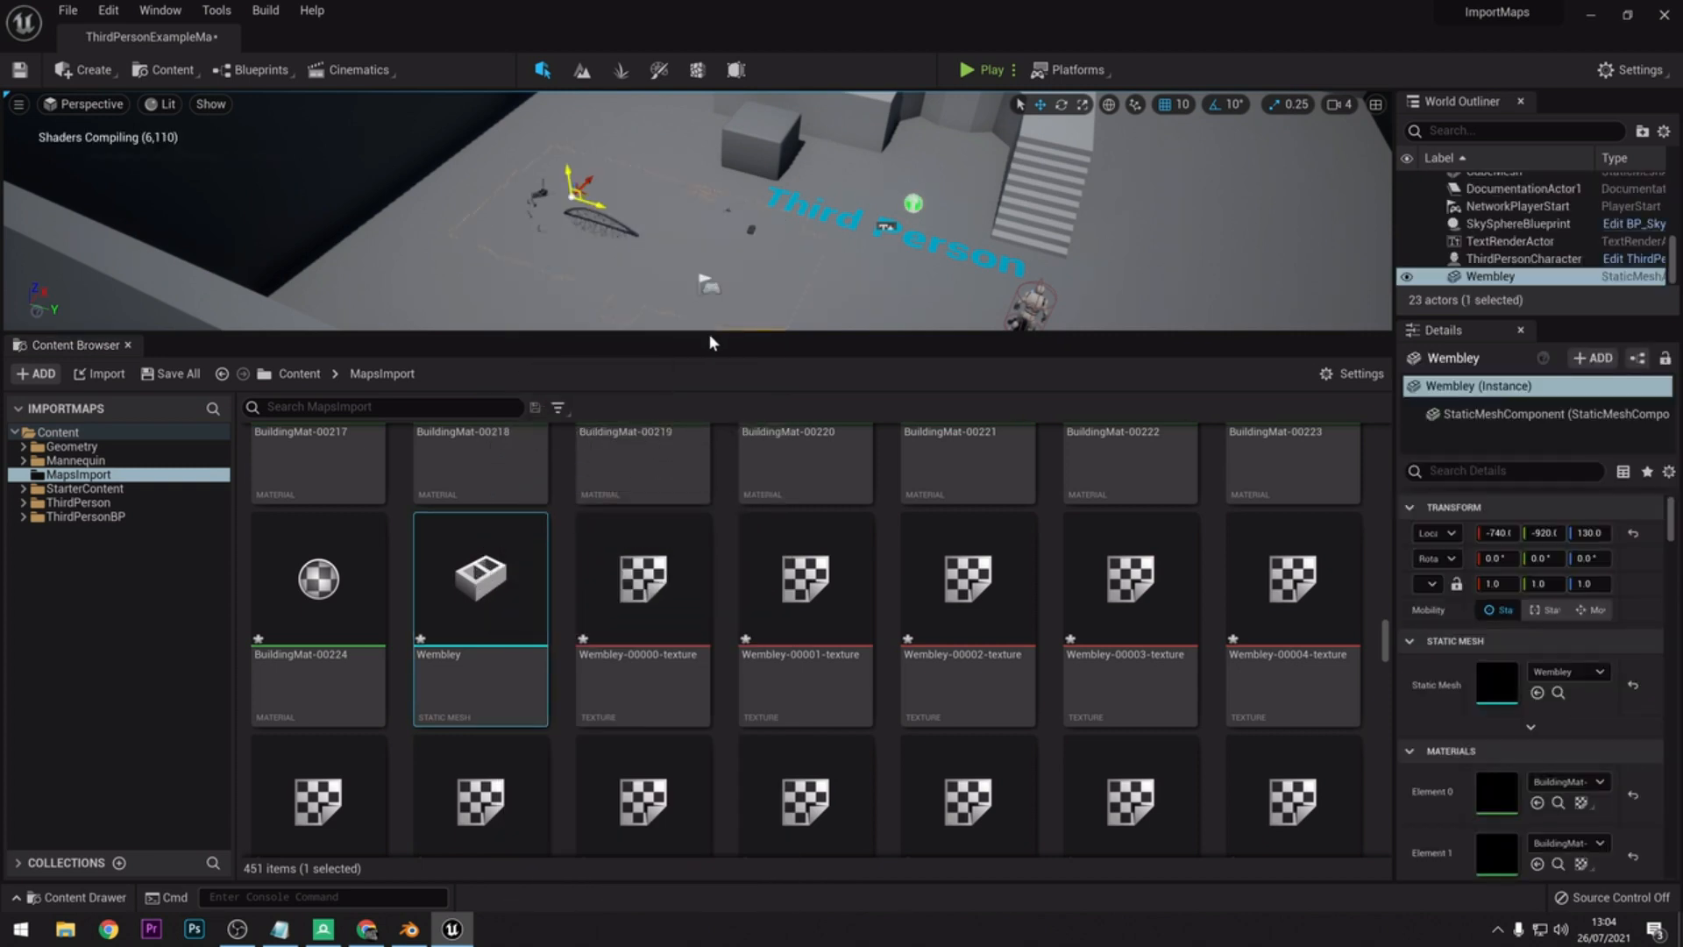
drag(710, 337, 676, 680)
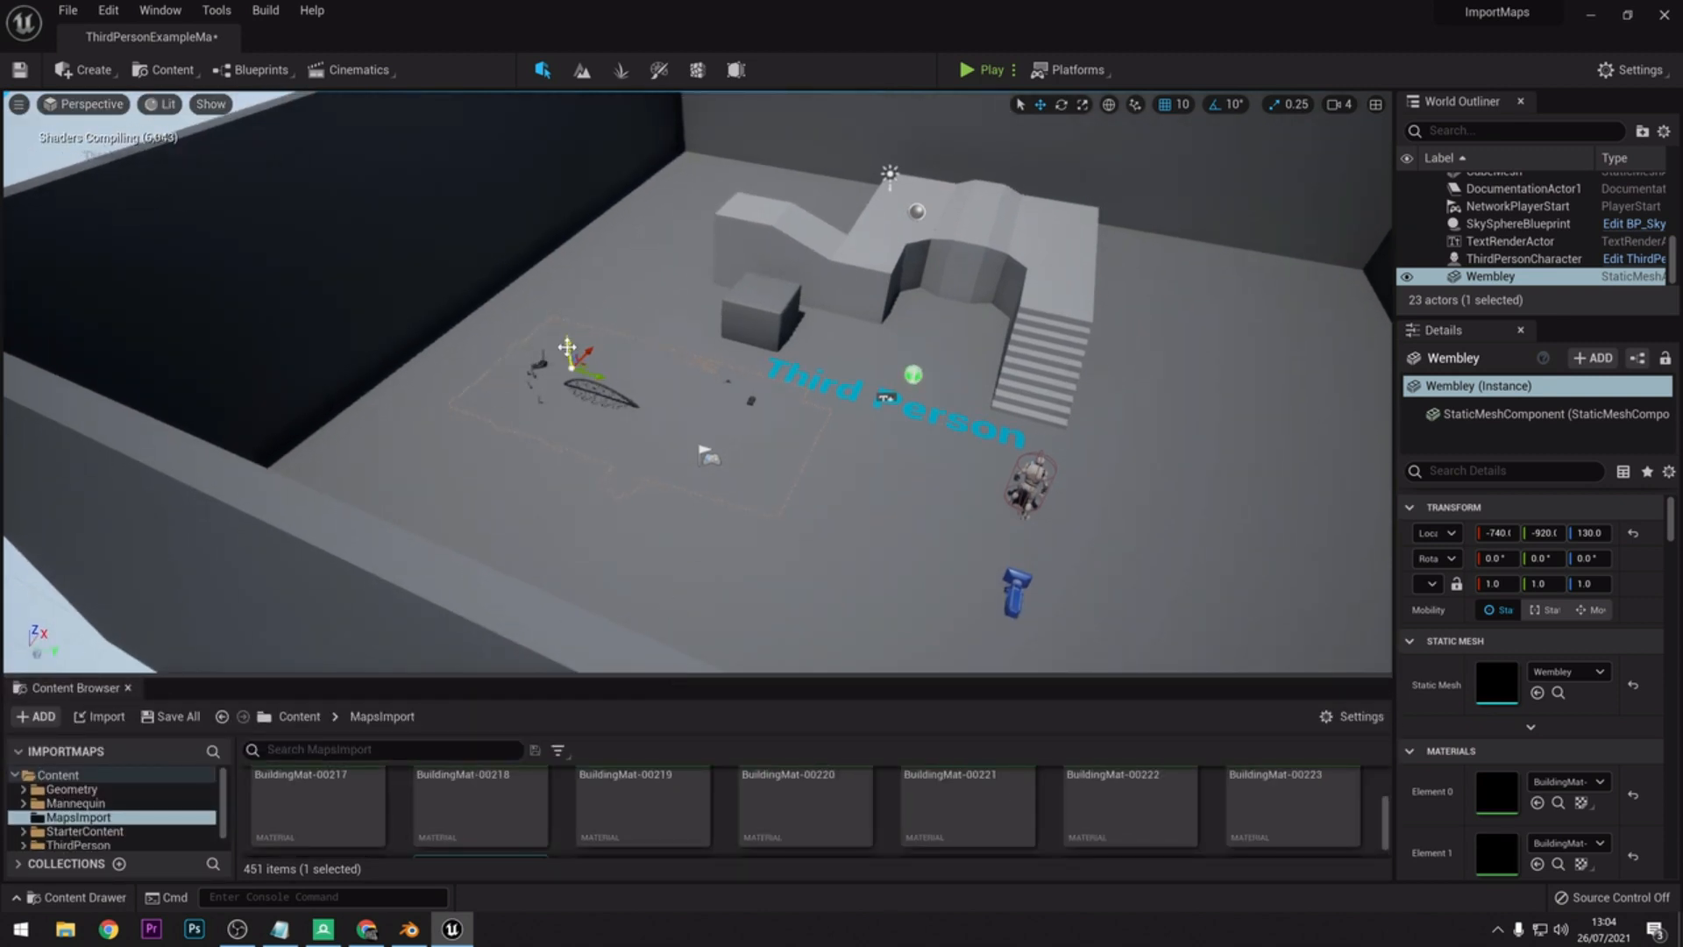
drag(567, 346, 559, 273)
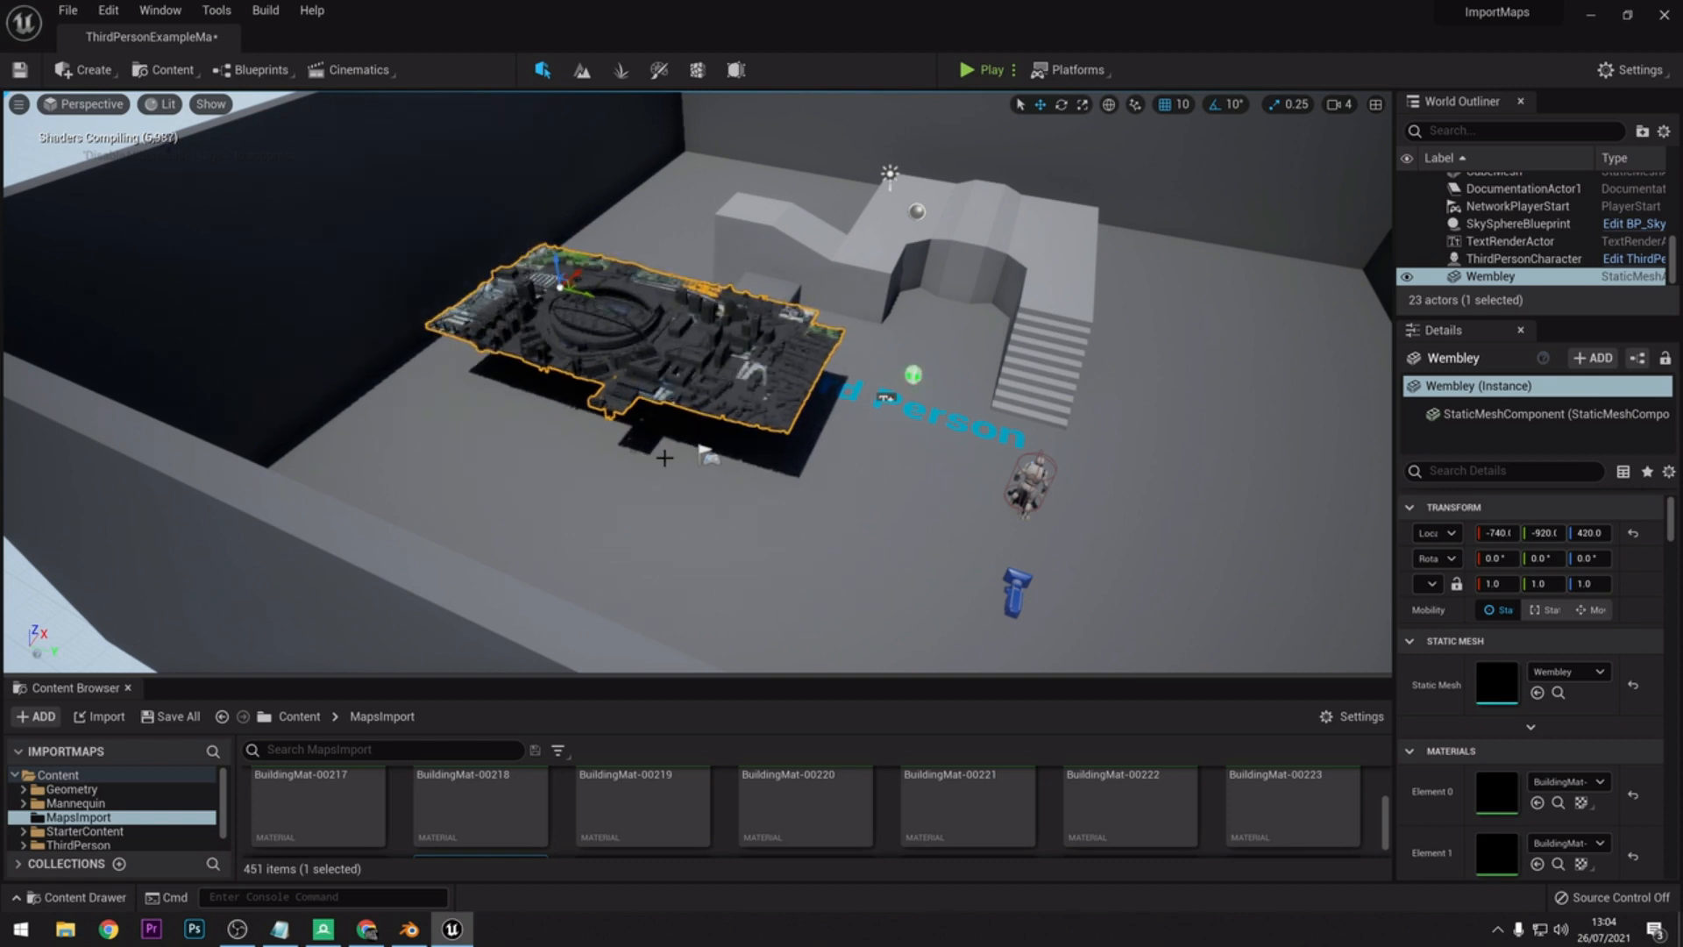
scroll(326, 333, down, 5)
right_drag(548, 422, 606, 403)
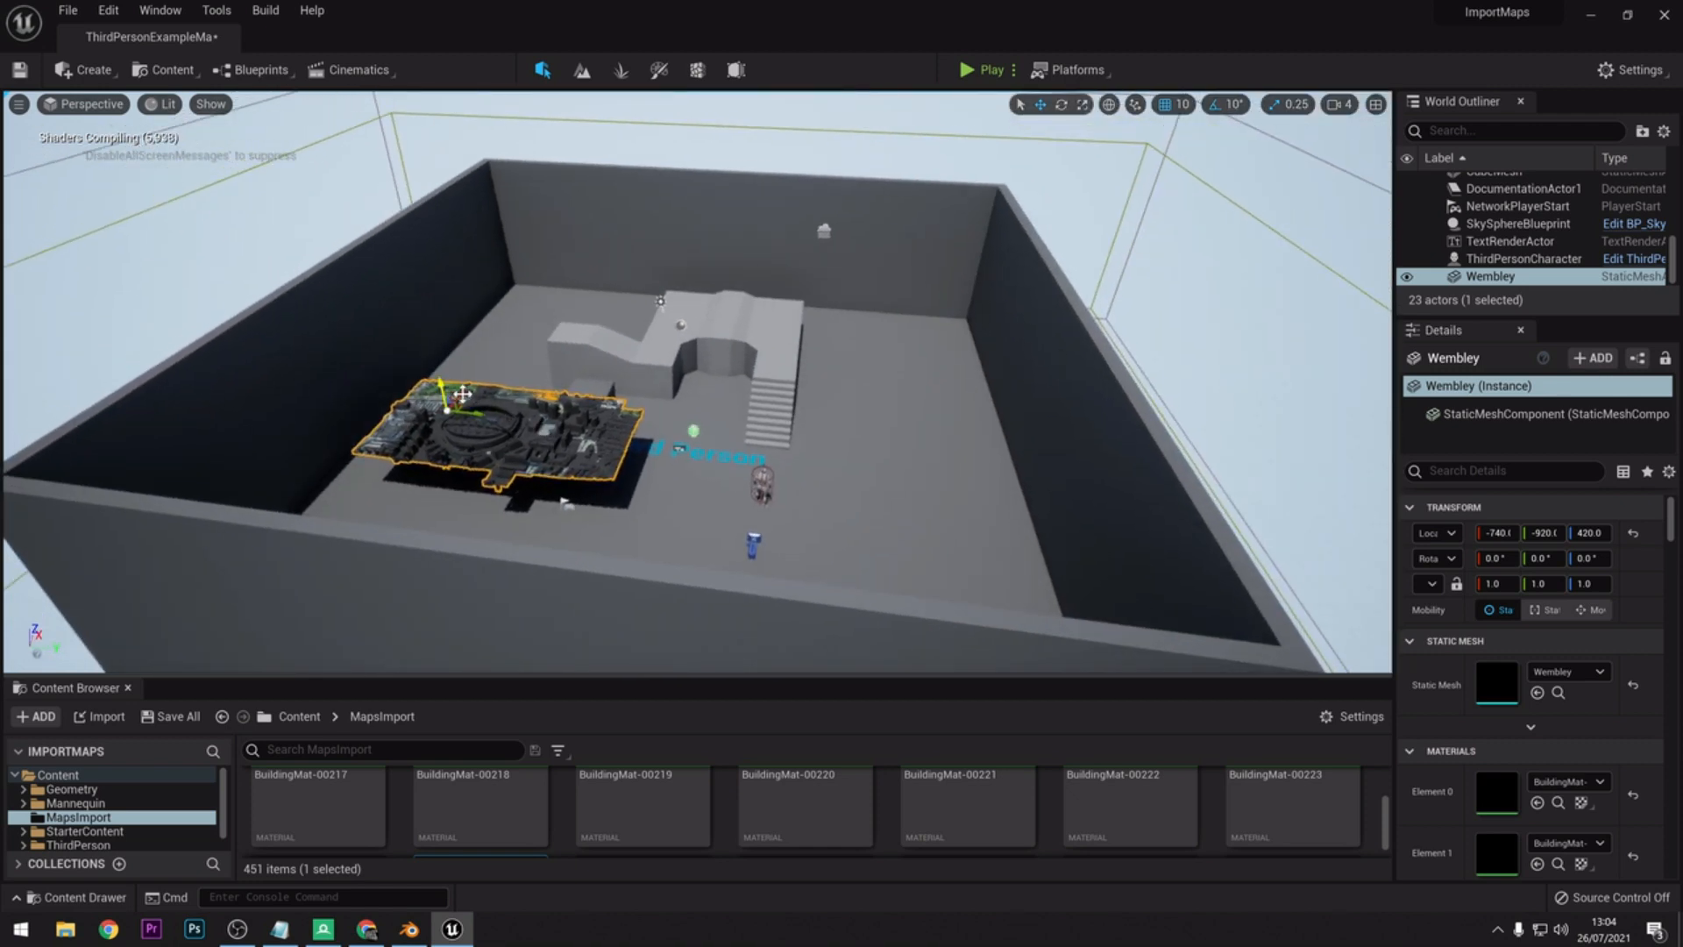
drag(621, 165, 686, 129)
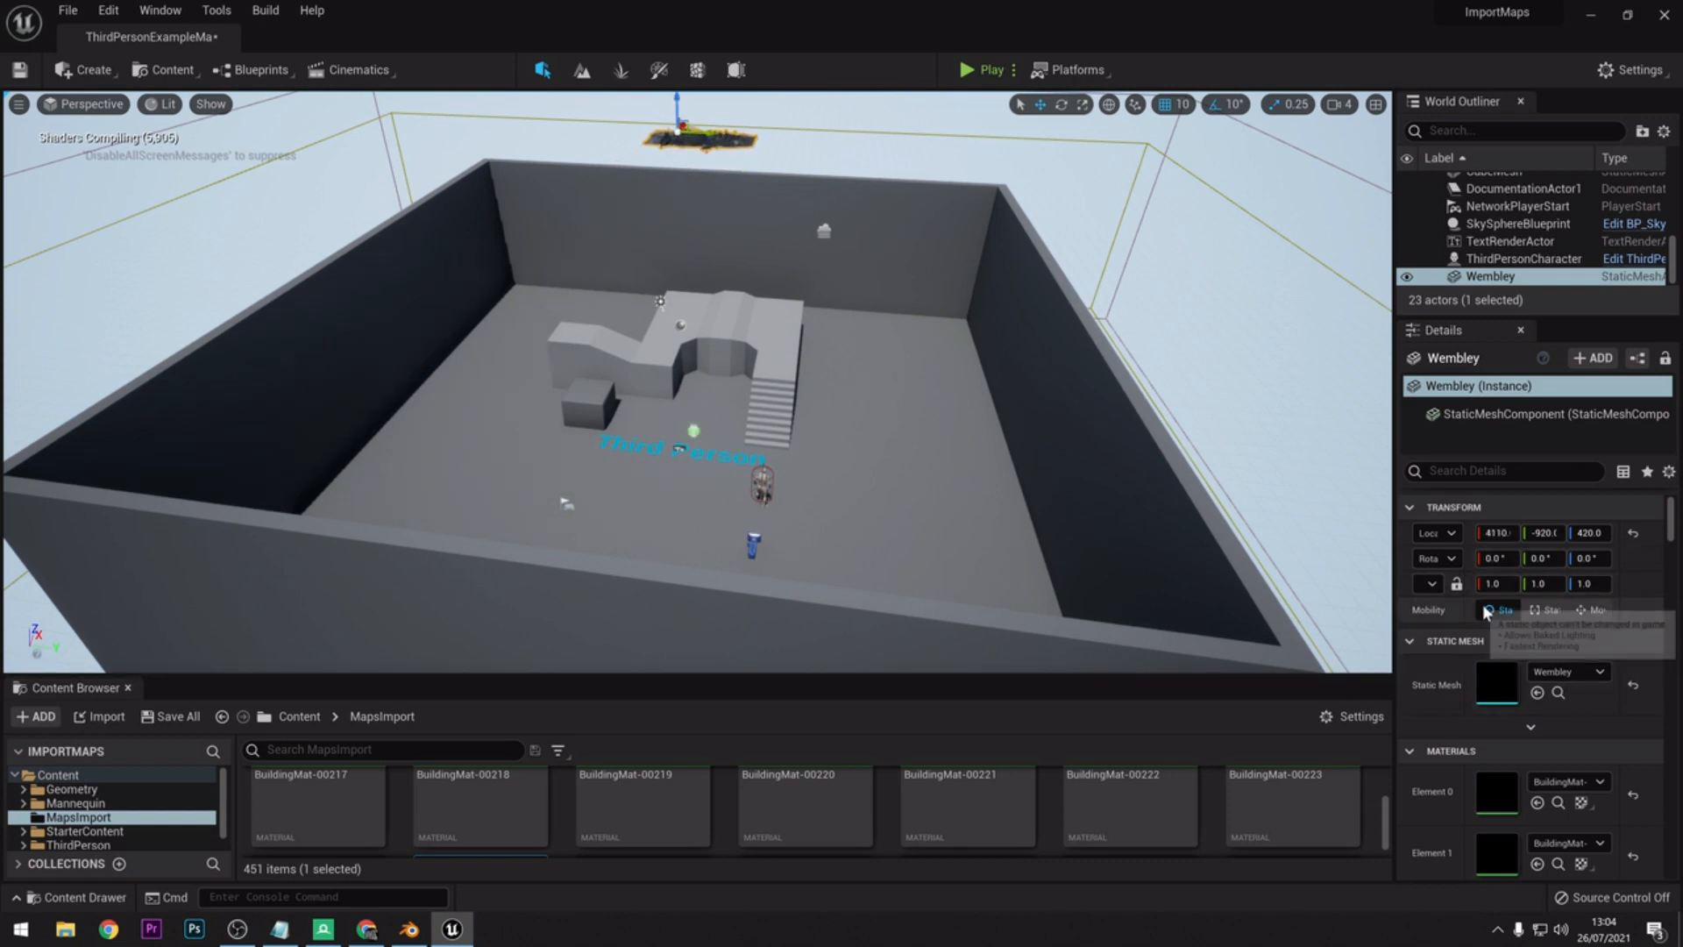
- Set the Wembley model's scale to 100 on the X, Y and Z axes
click(1504, 582)
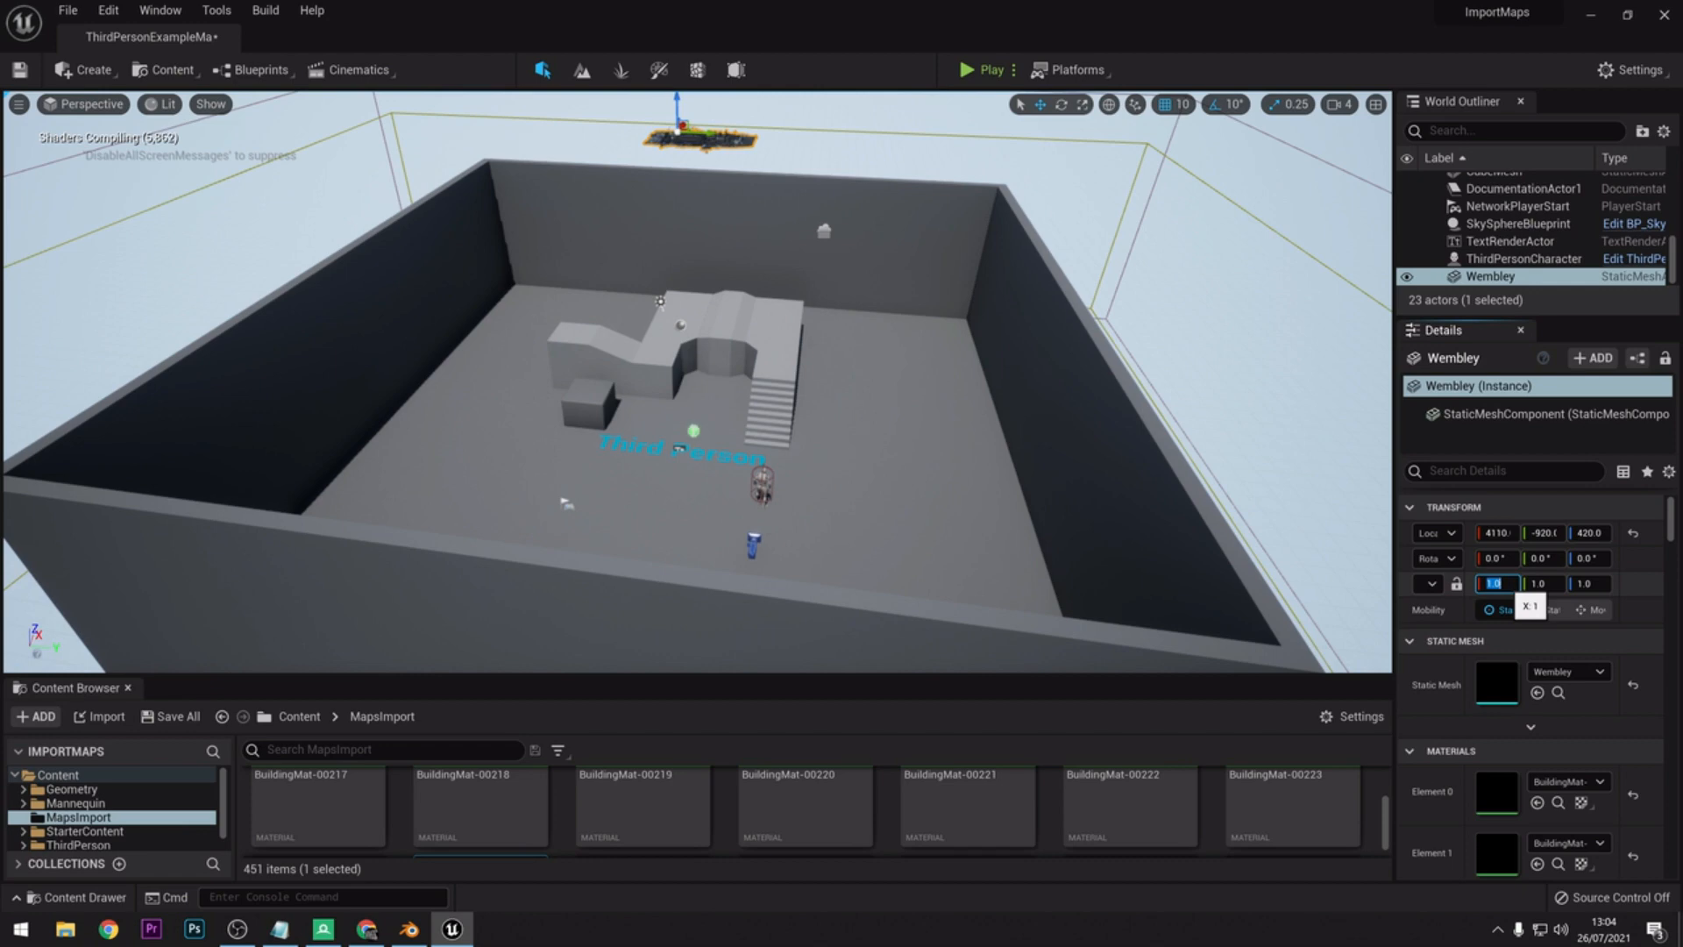
text(100)
key(Tab)
text(100)
key(Tab)
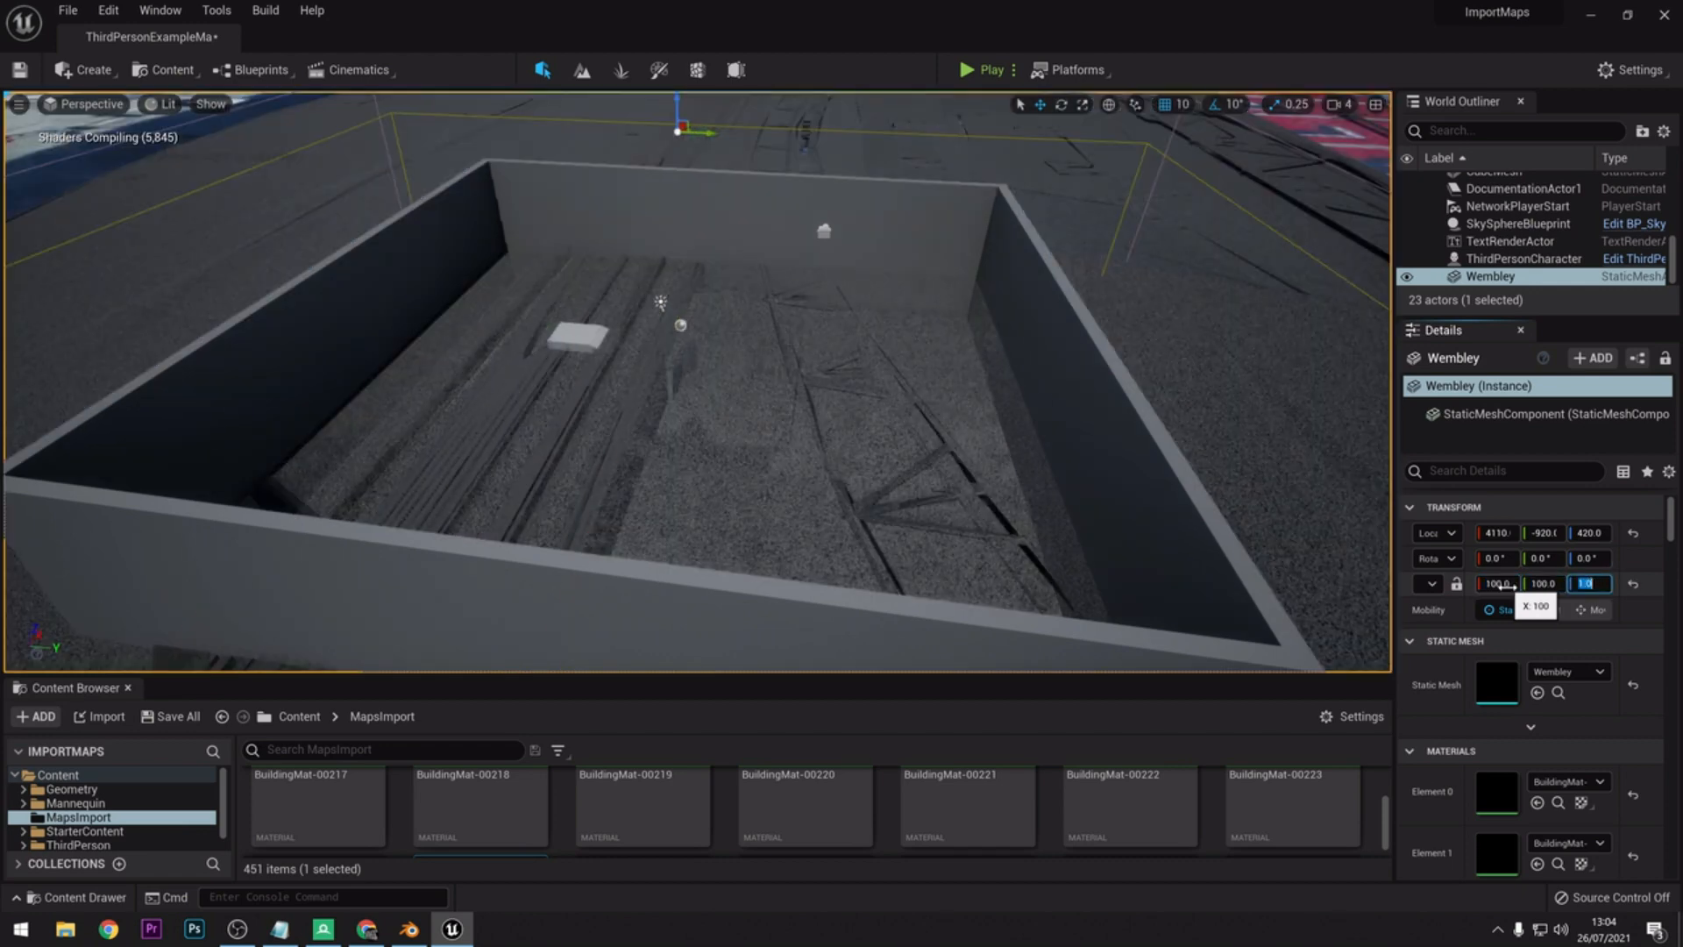
text(100)
key(Return)
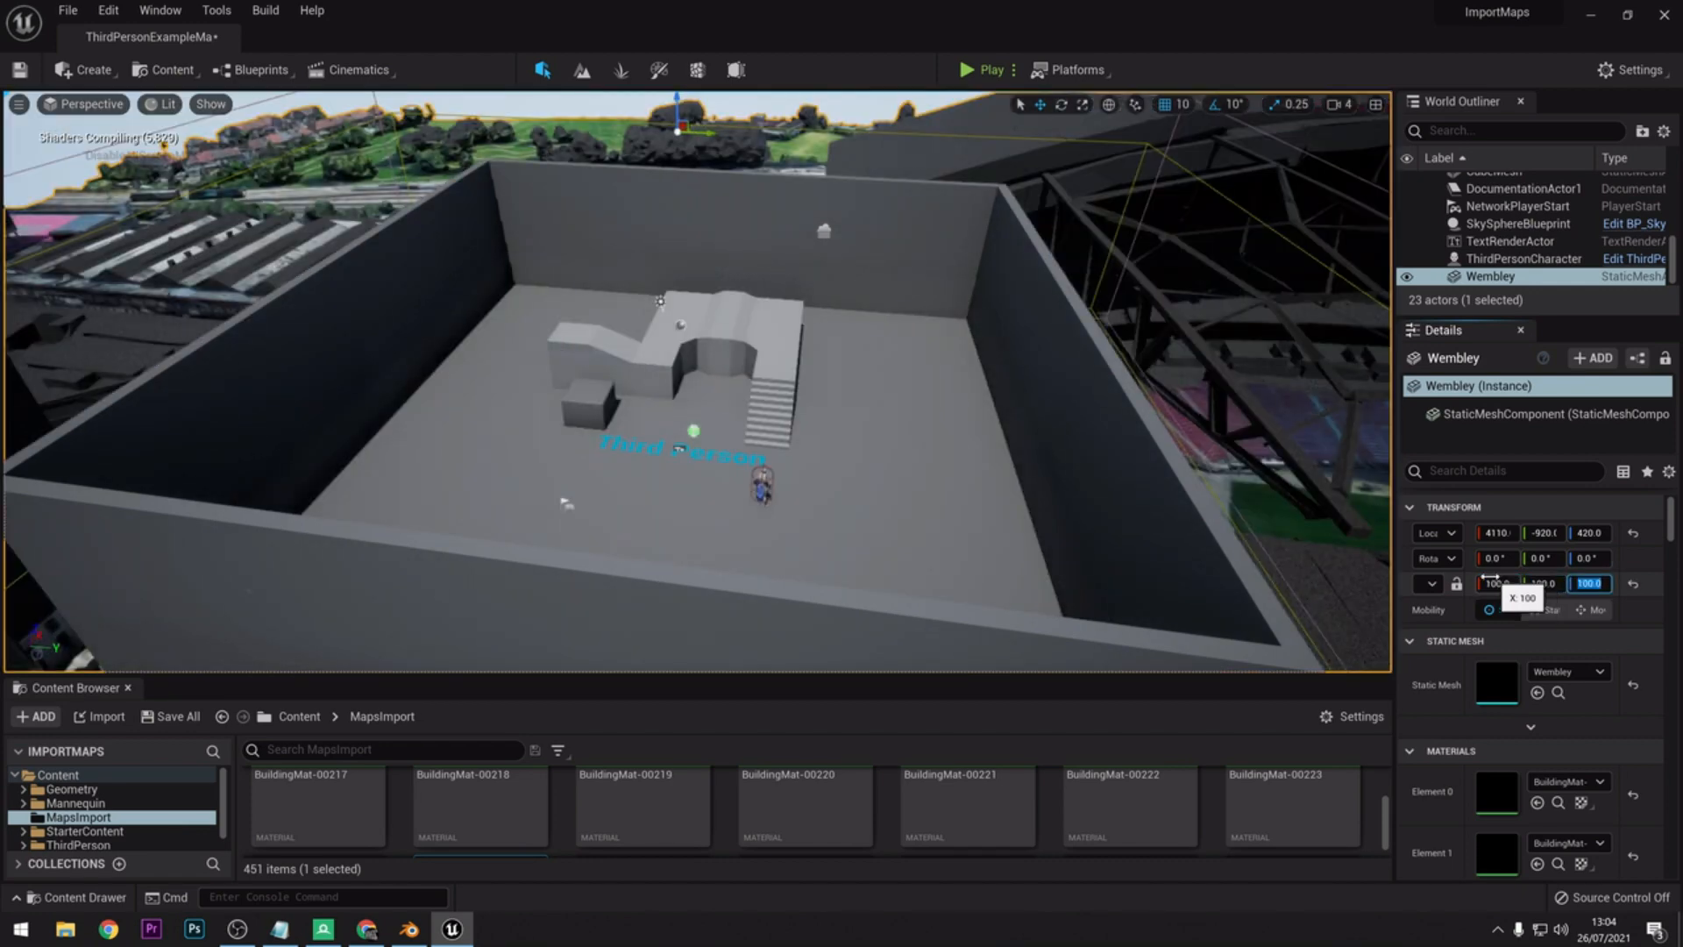
- Raise the viewport camera speed to 8
scroll(1502, 586, down, 3)
key(s)
right_drag(992, 470, 1115, 396)
key(s)
key(s)
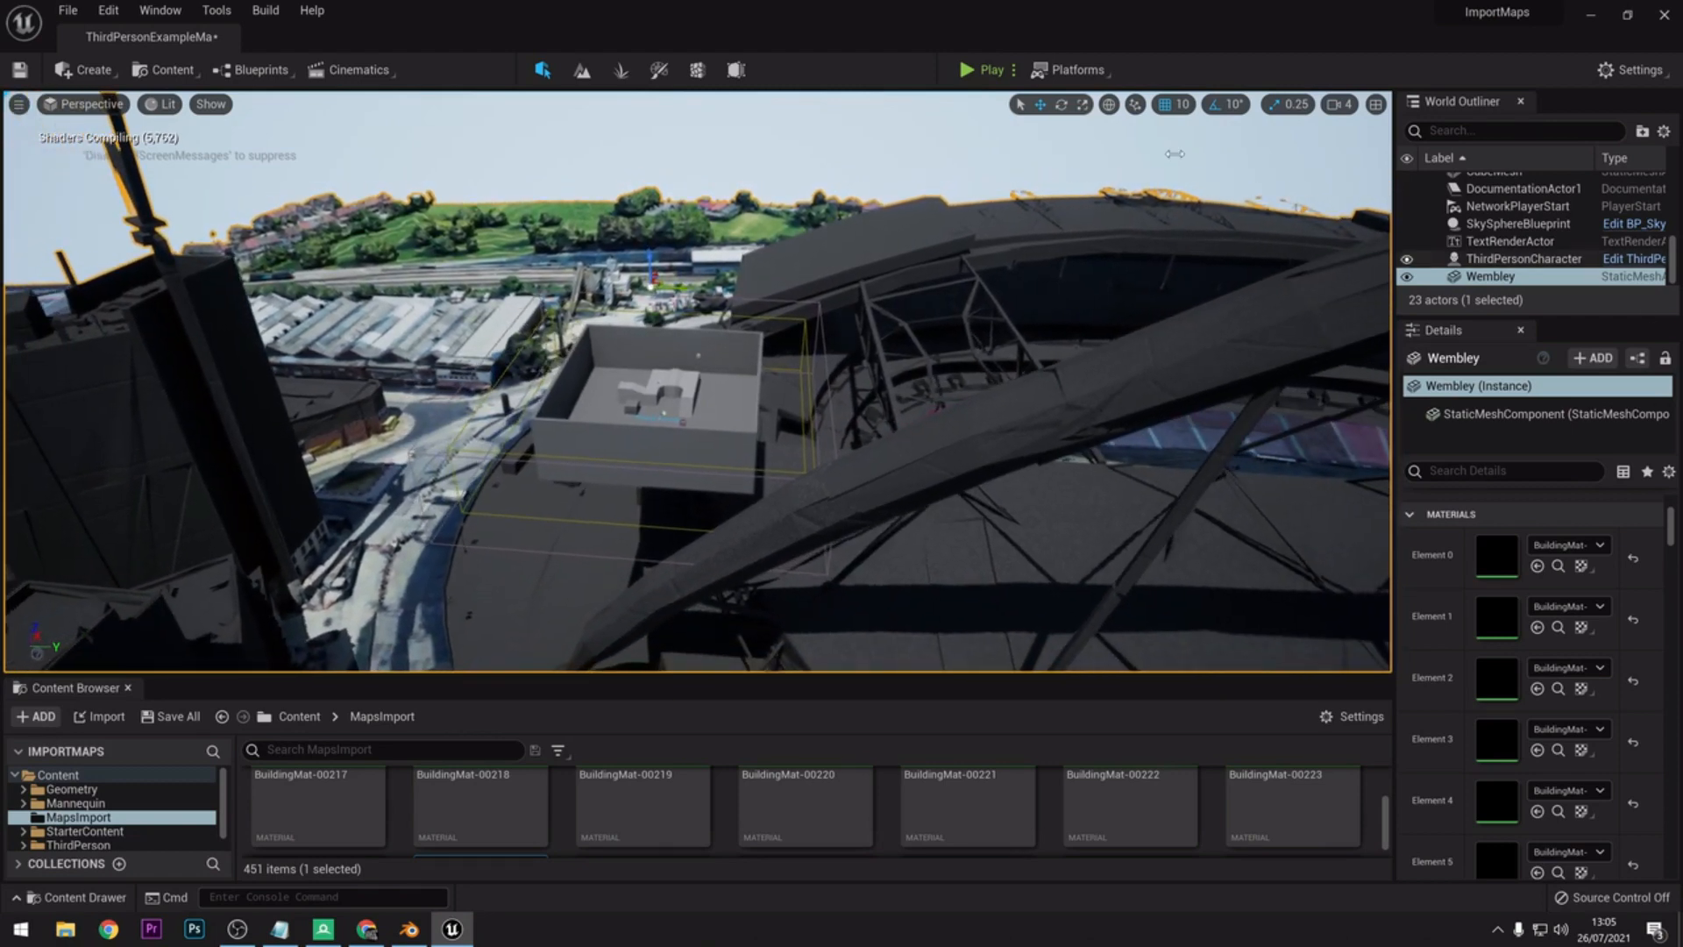
click(1340, 103)
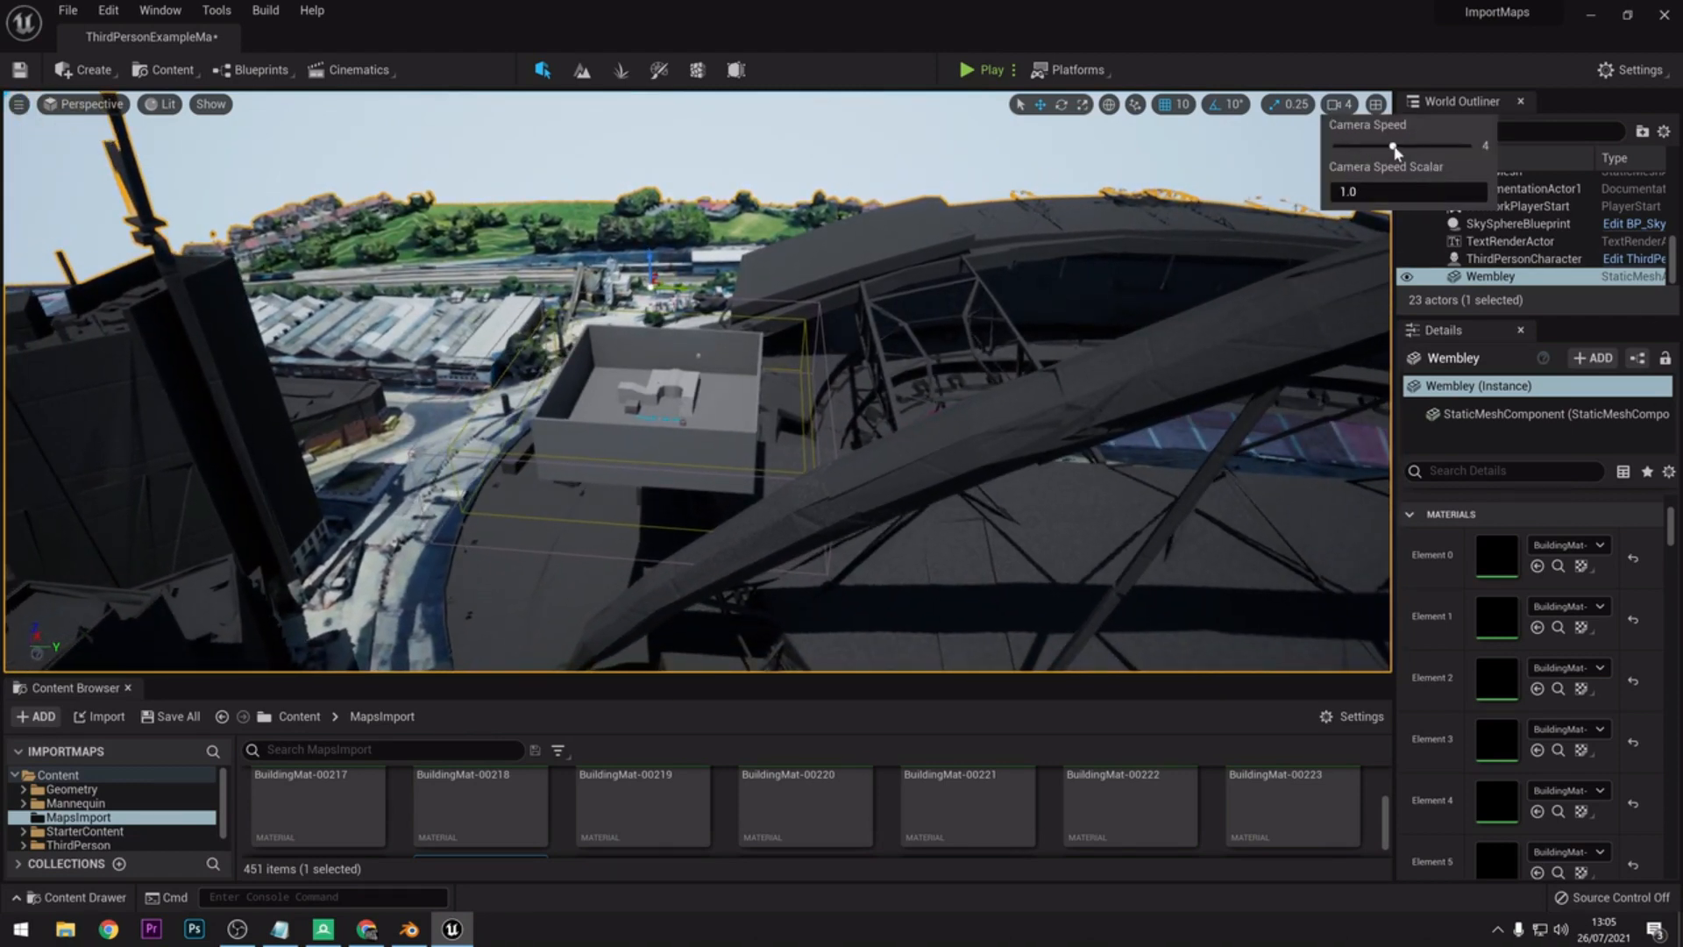
right_drag(1014, 308, 980, 308)
key(s)
- Move the scaled Wembley model away from the arena to about X 28160 and Z 7420
drag(724, 333, 790, 186)
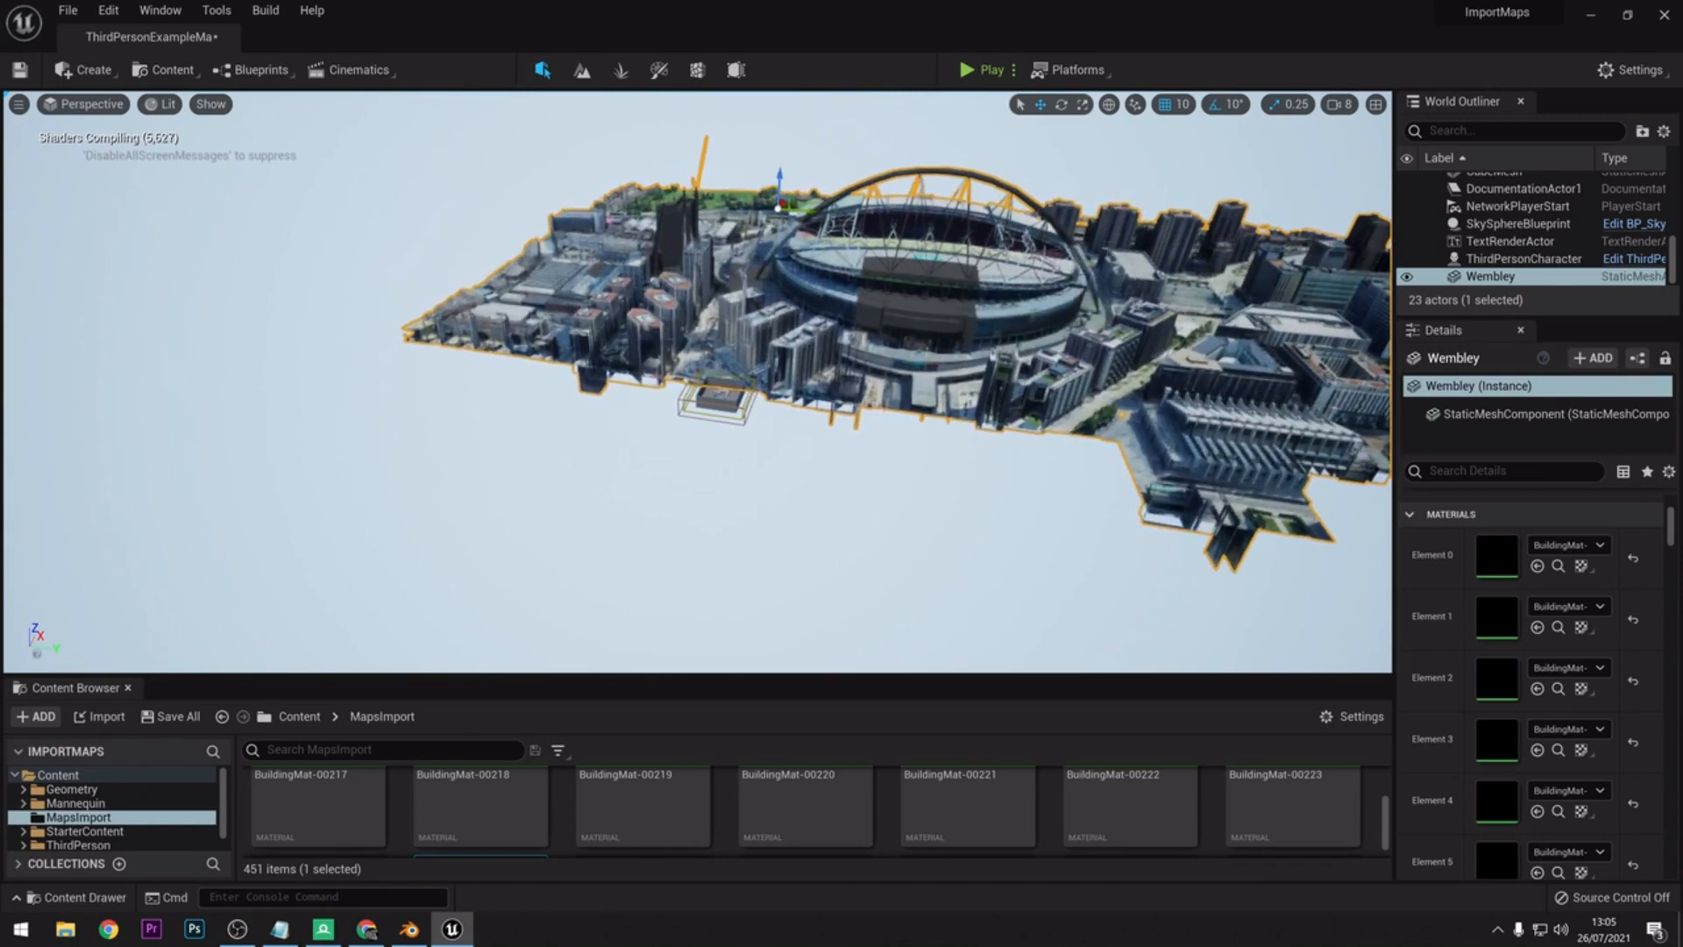
right_drag(697, 381, 677, 314)
drag(559, 324, 600, 326)
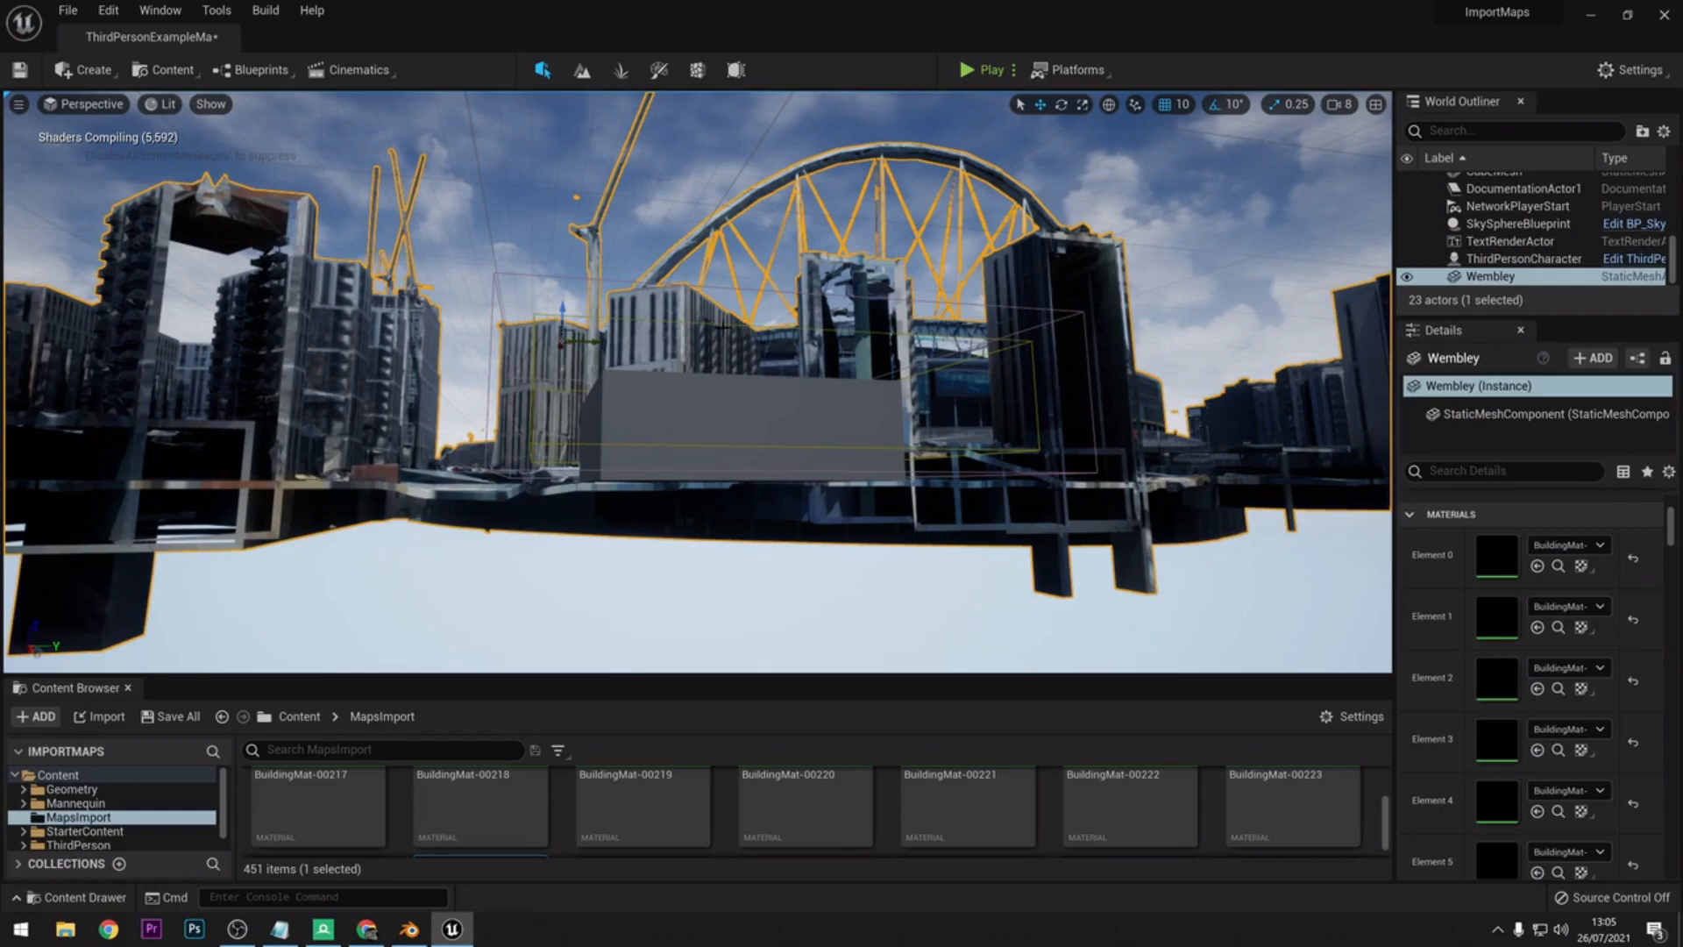
- Inspect the model's position around the arena, play the level as a test and stop the simulation
key(s)
right_drag(724, 327, 719, 459)
key(w)
key(s)
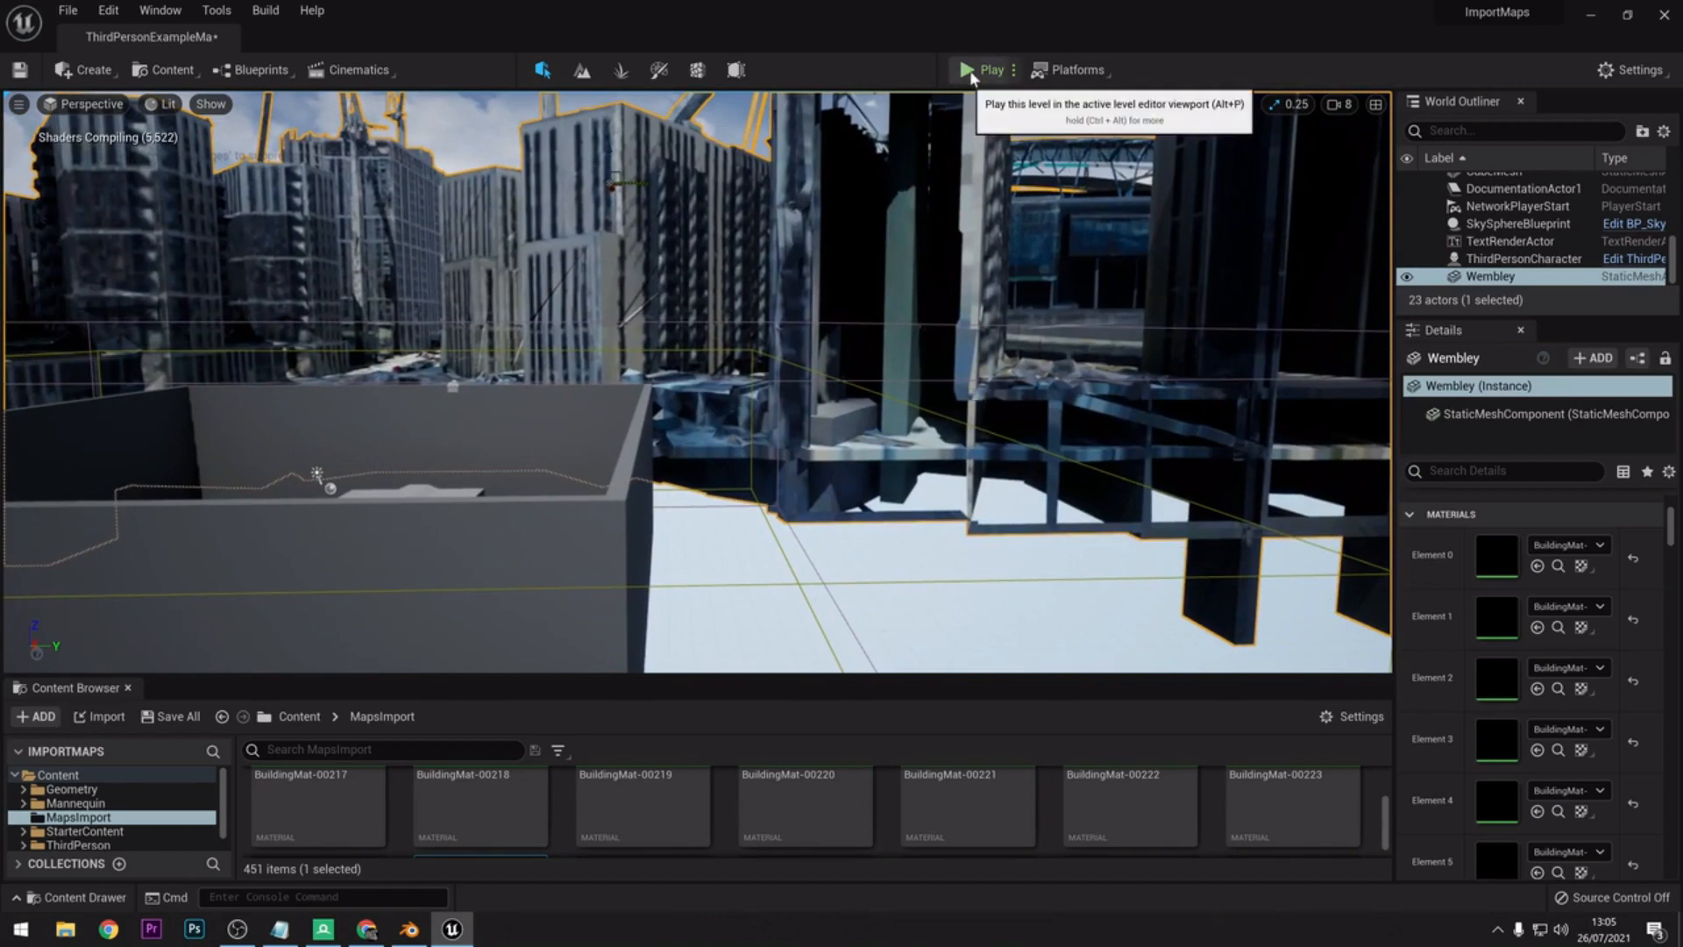
click(970, 70)
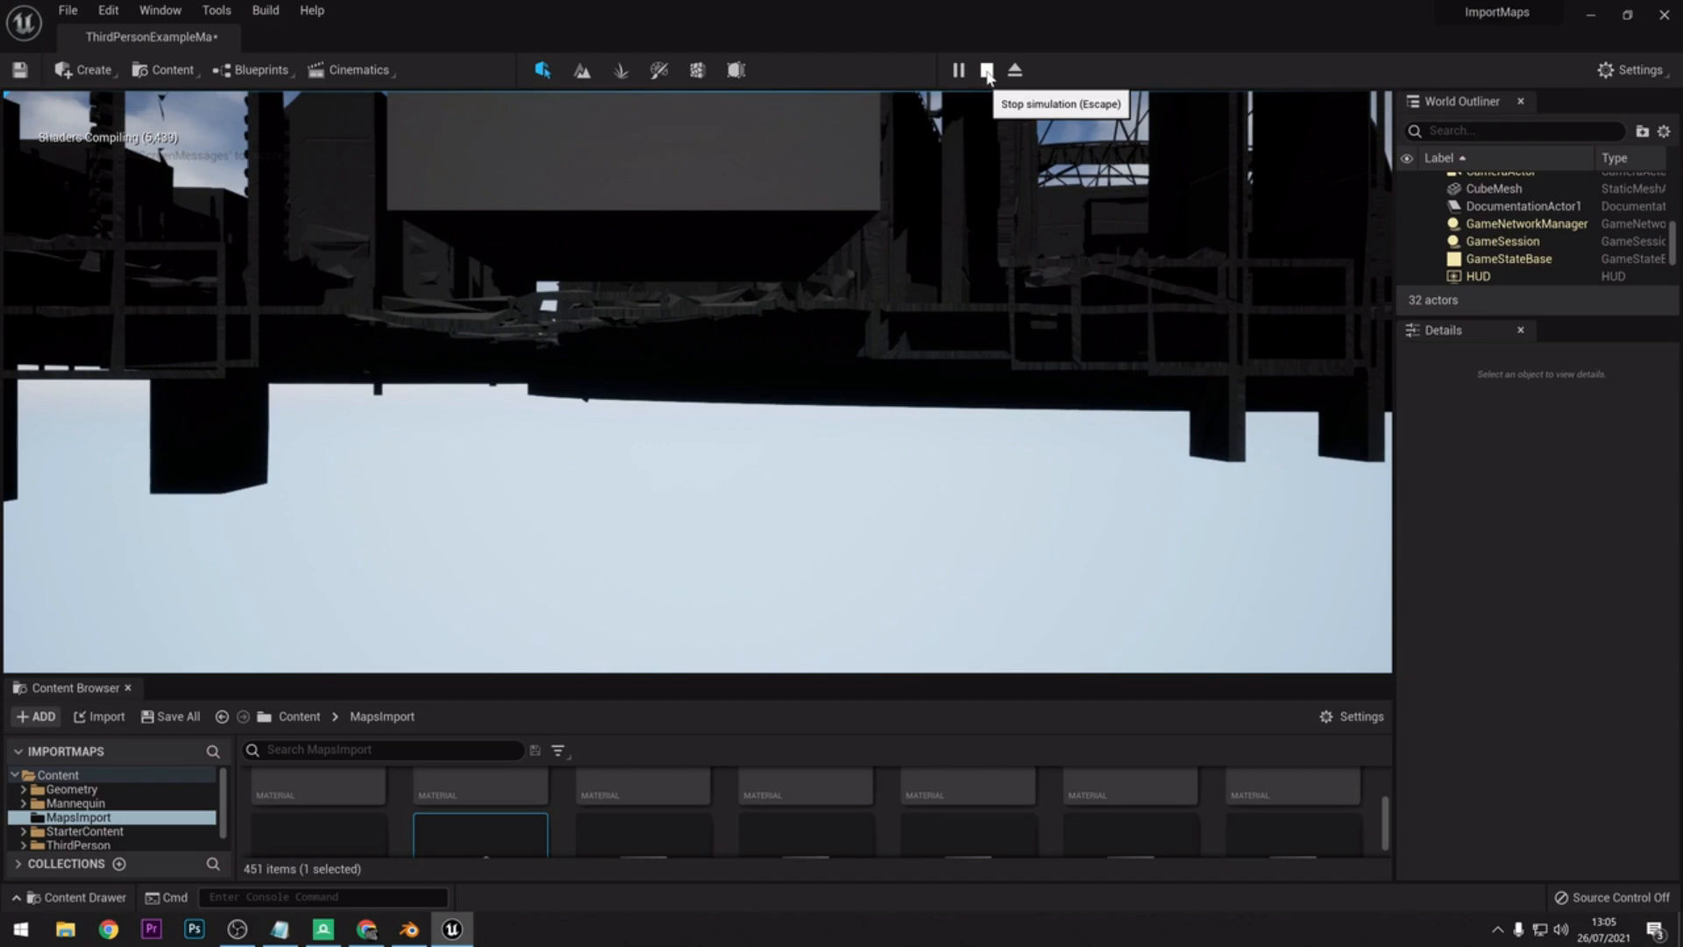
key(Escape)
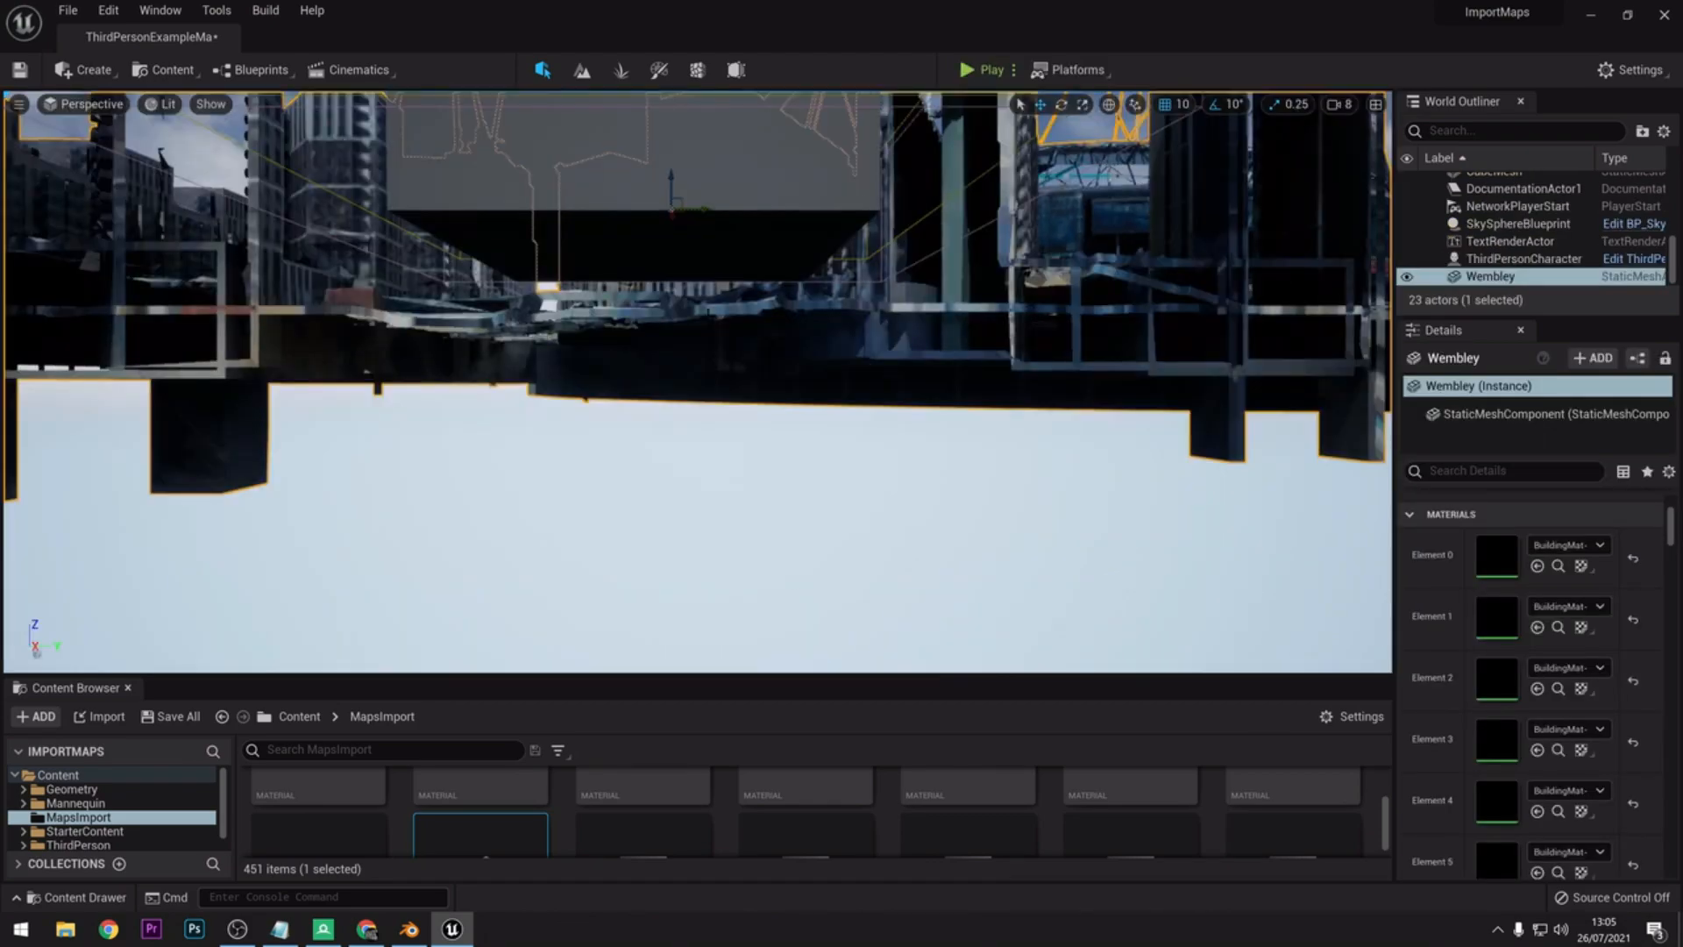
- Open the Wembley static mesh, filter its details by "coll", set Collision Presets to NoCollision, save the mesh and close its editor
key(w)
right_drag(697, 381, 771, 430)
key(s)
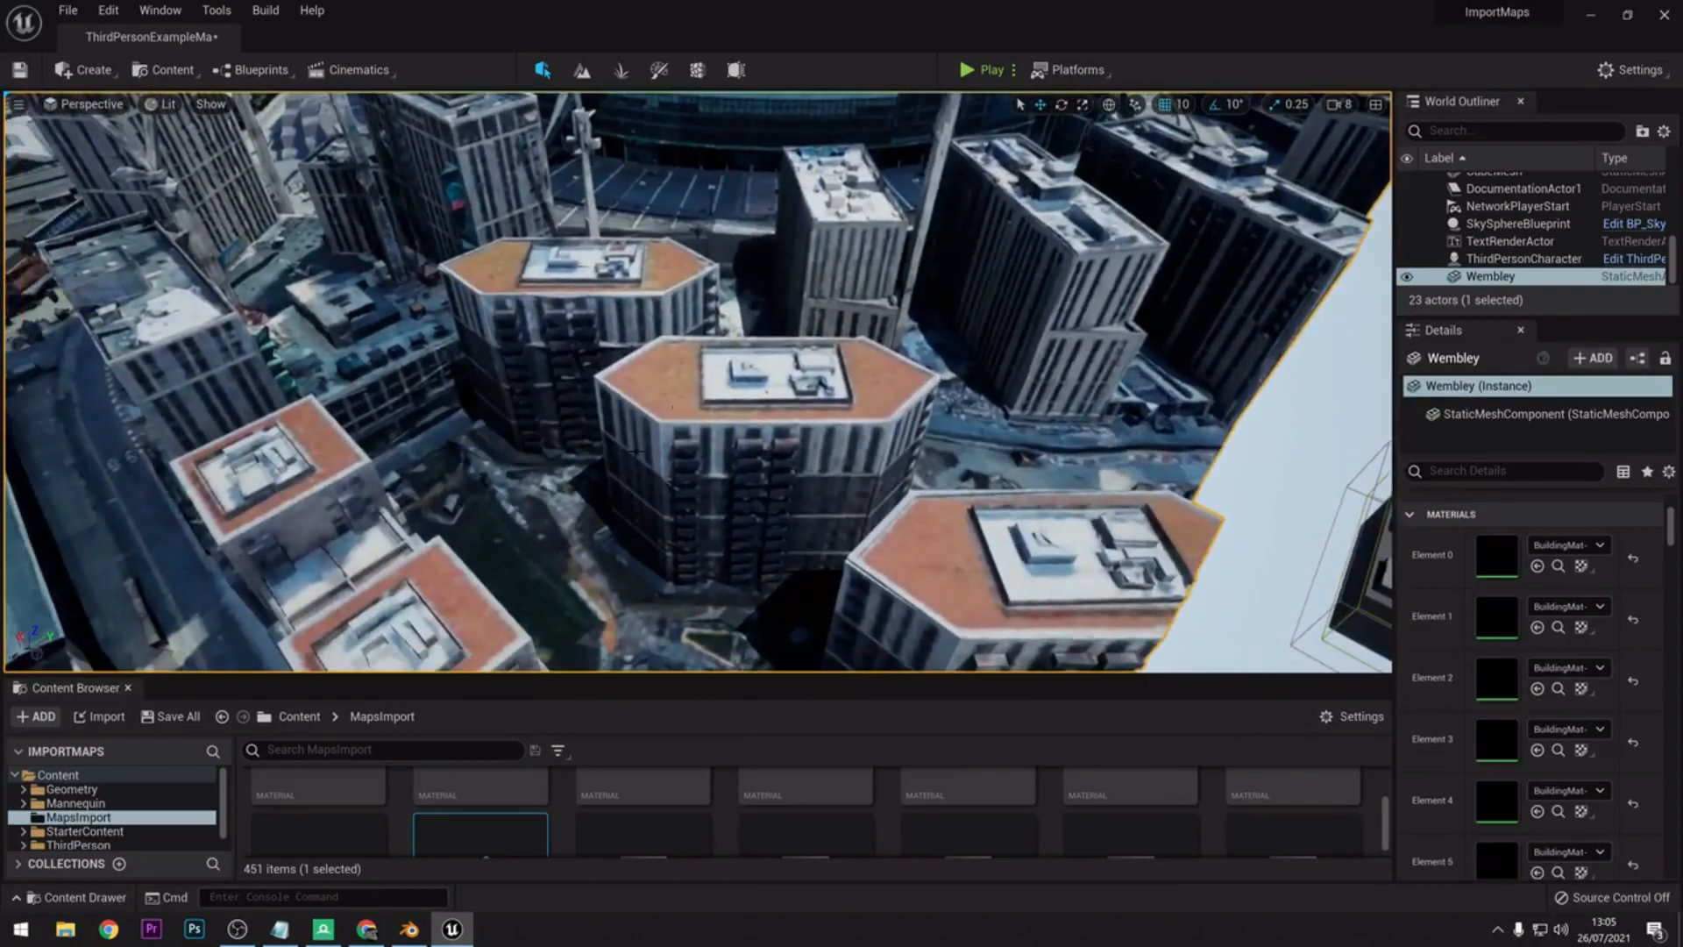
scroll(1493, 682, up, 3)
double_click(1494, 683)
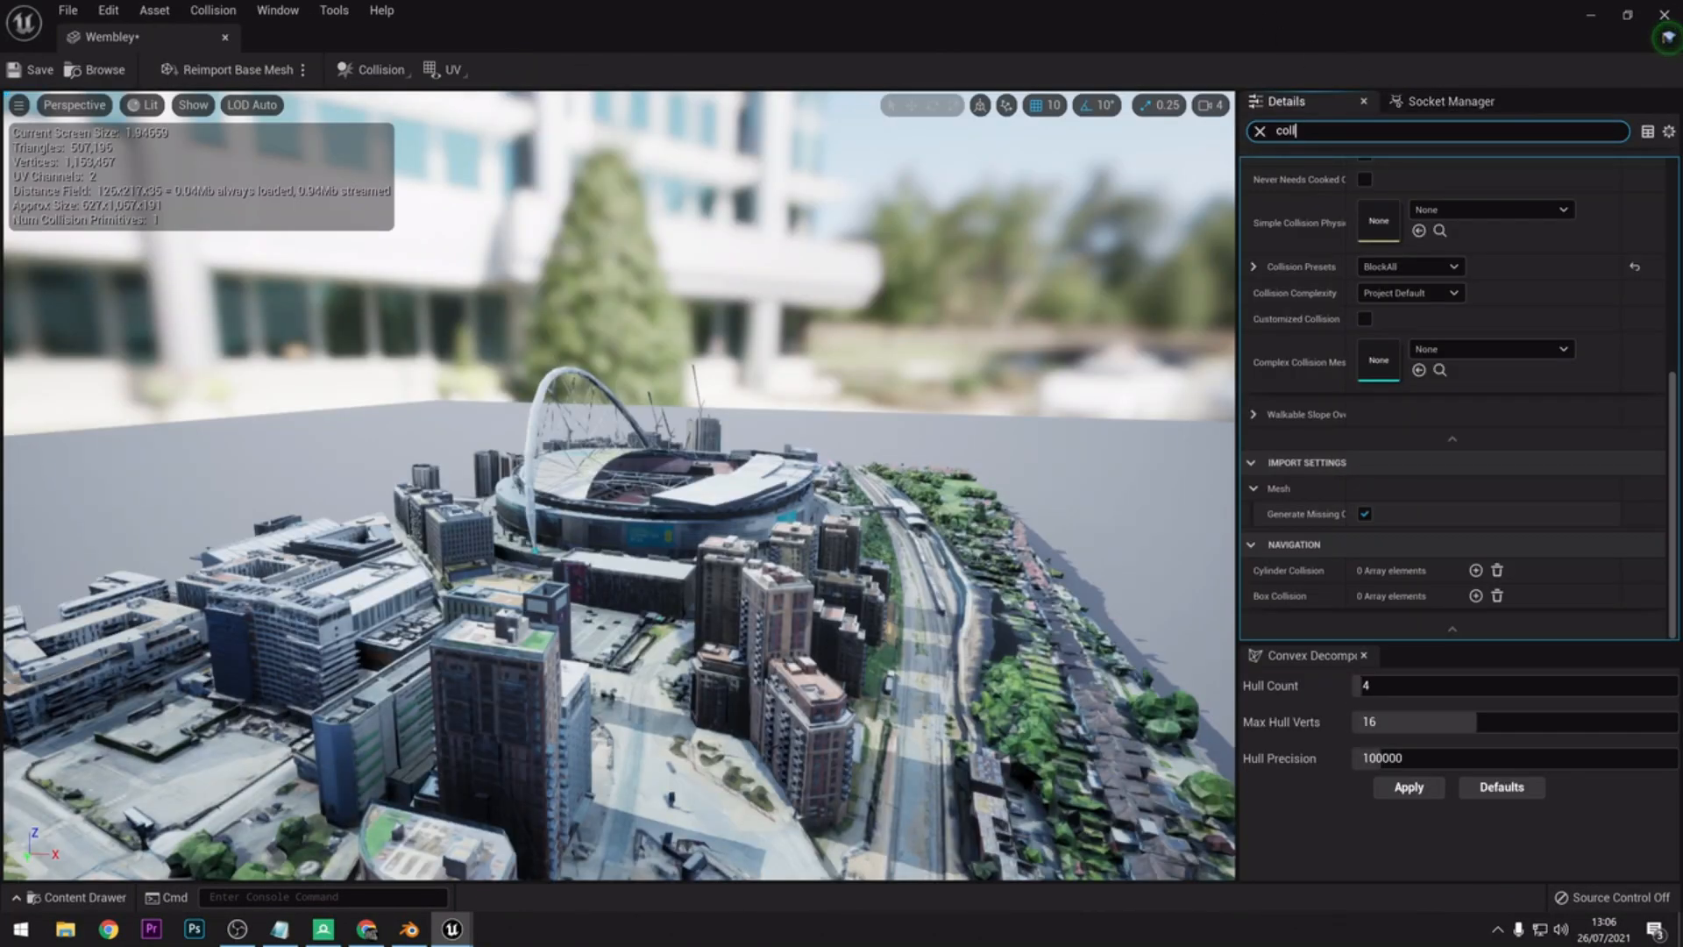
click(1409, 267)
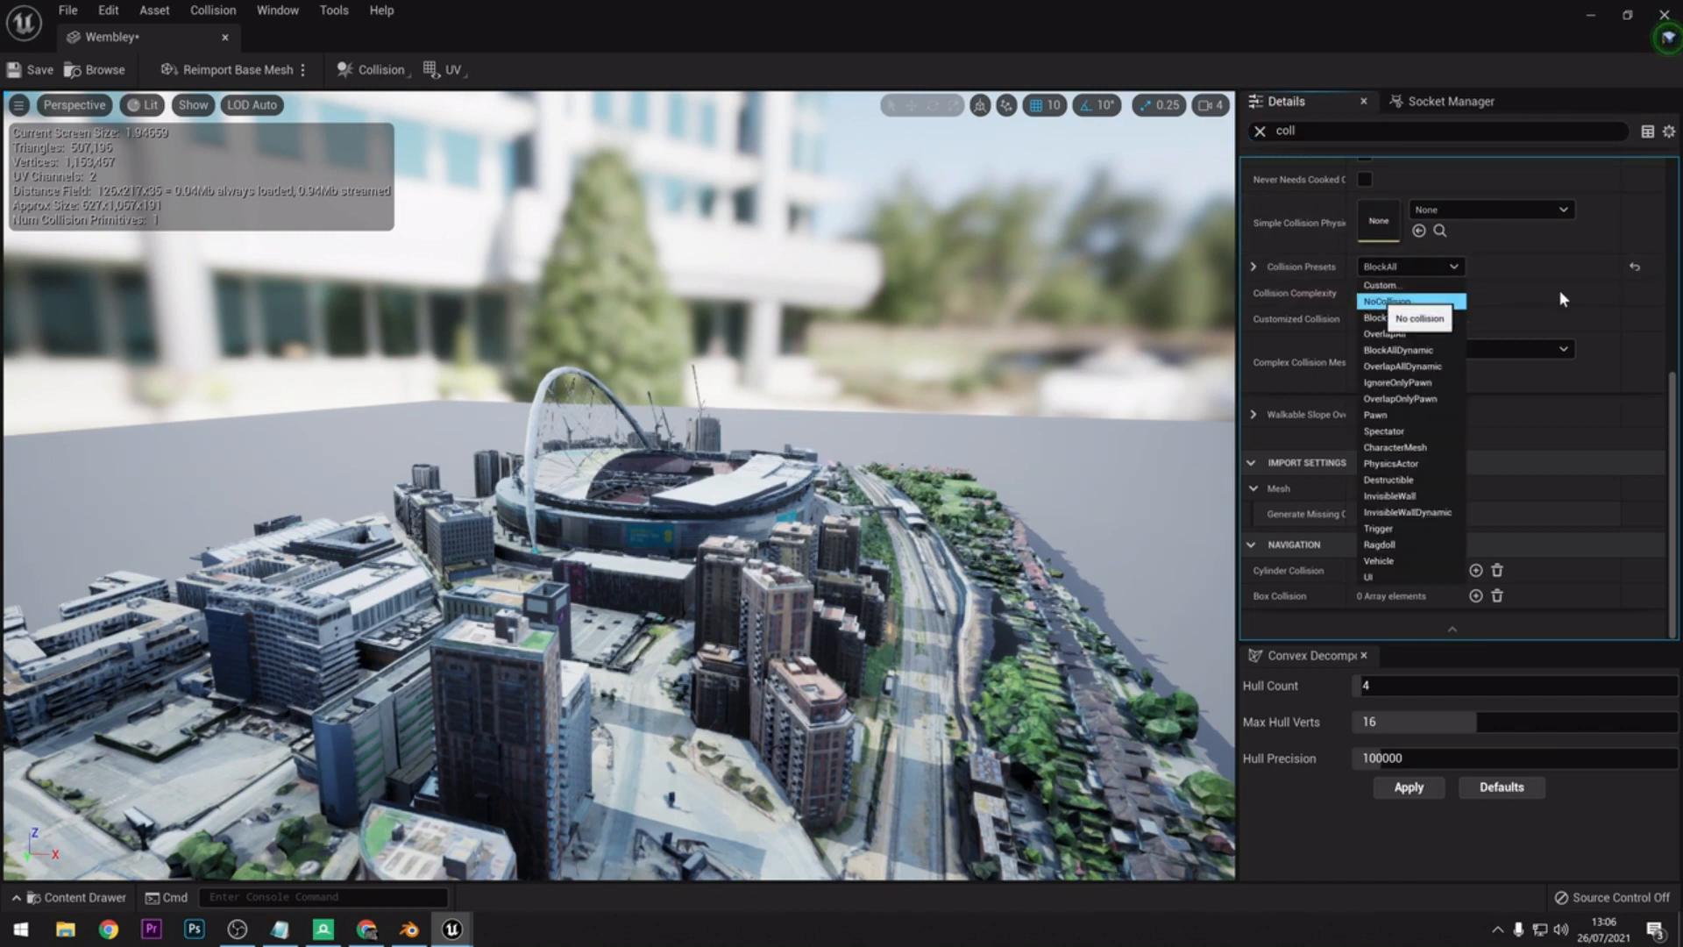
click(1412, 302)
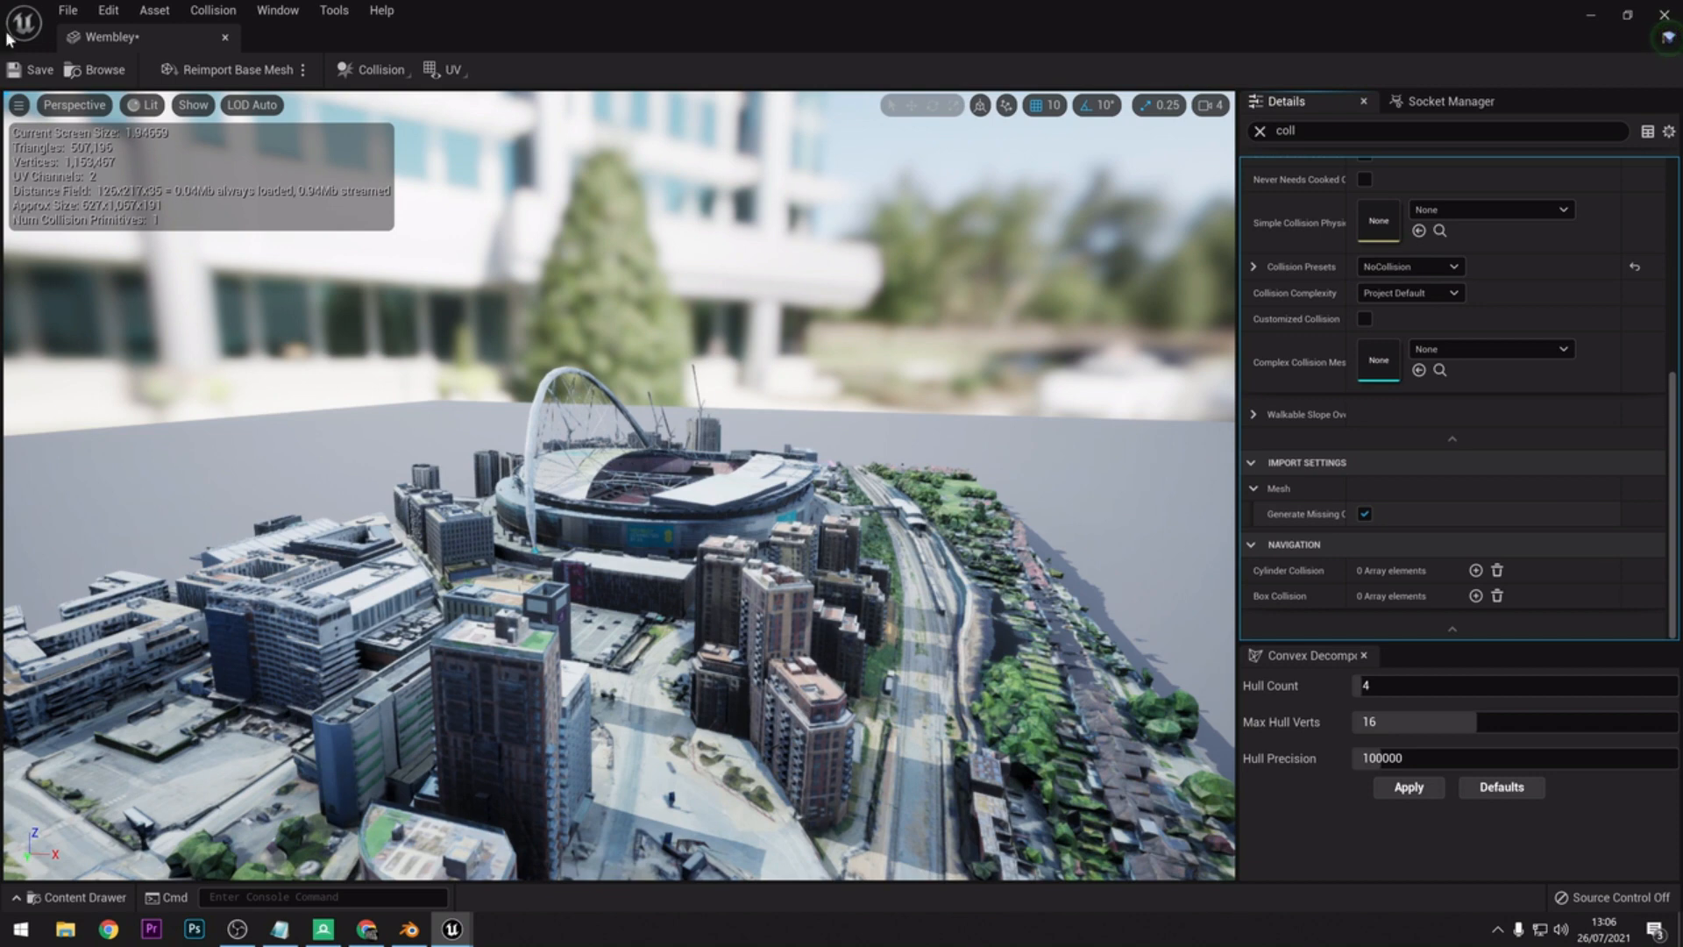
click(31, 69)
click(225, 37)
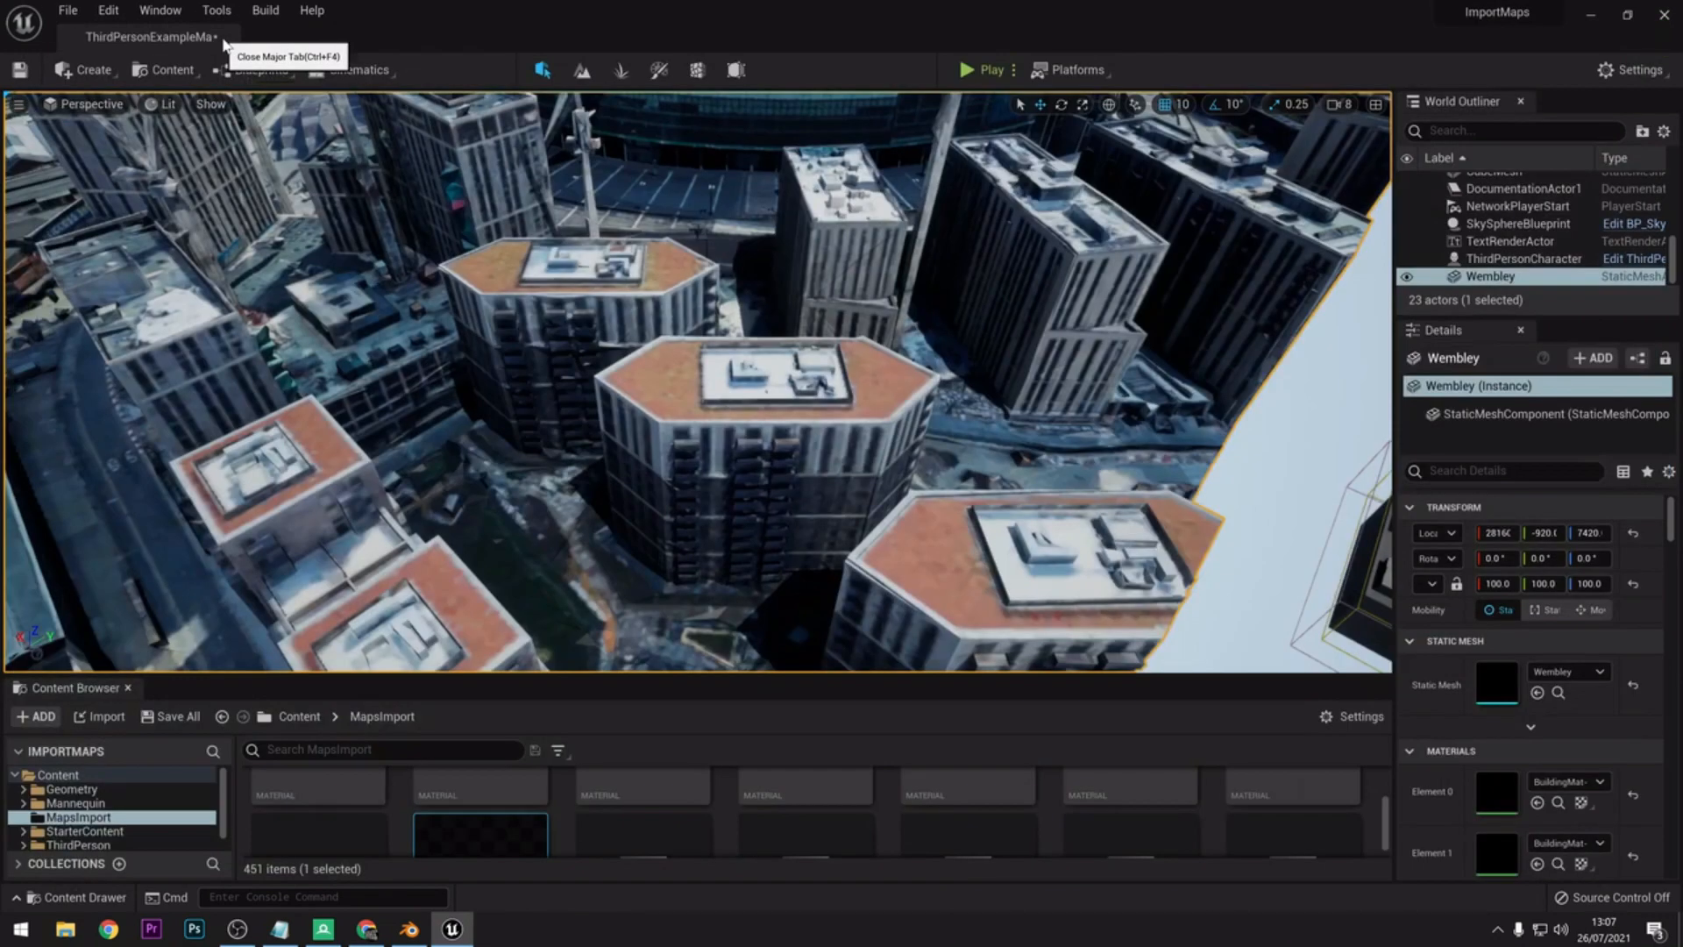
- Play the level, run the third-person character around the arena with Wembley in the background, and stop the simulation
click(978, 69)
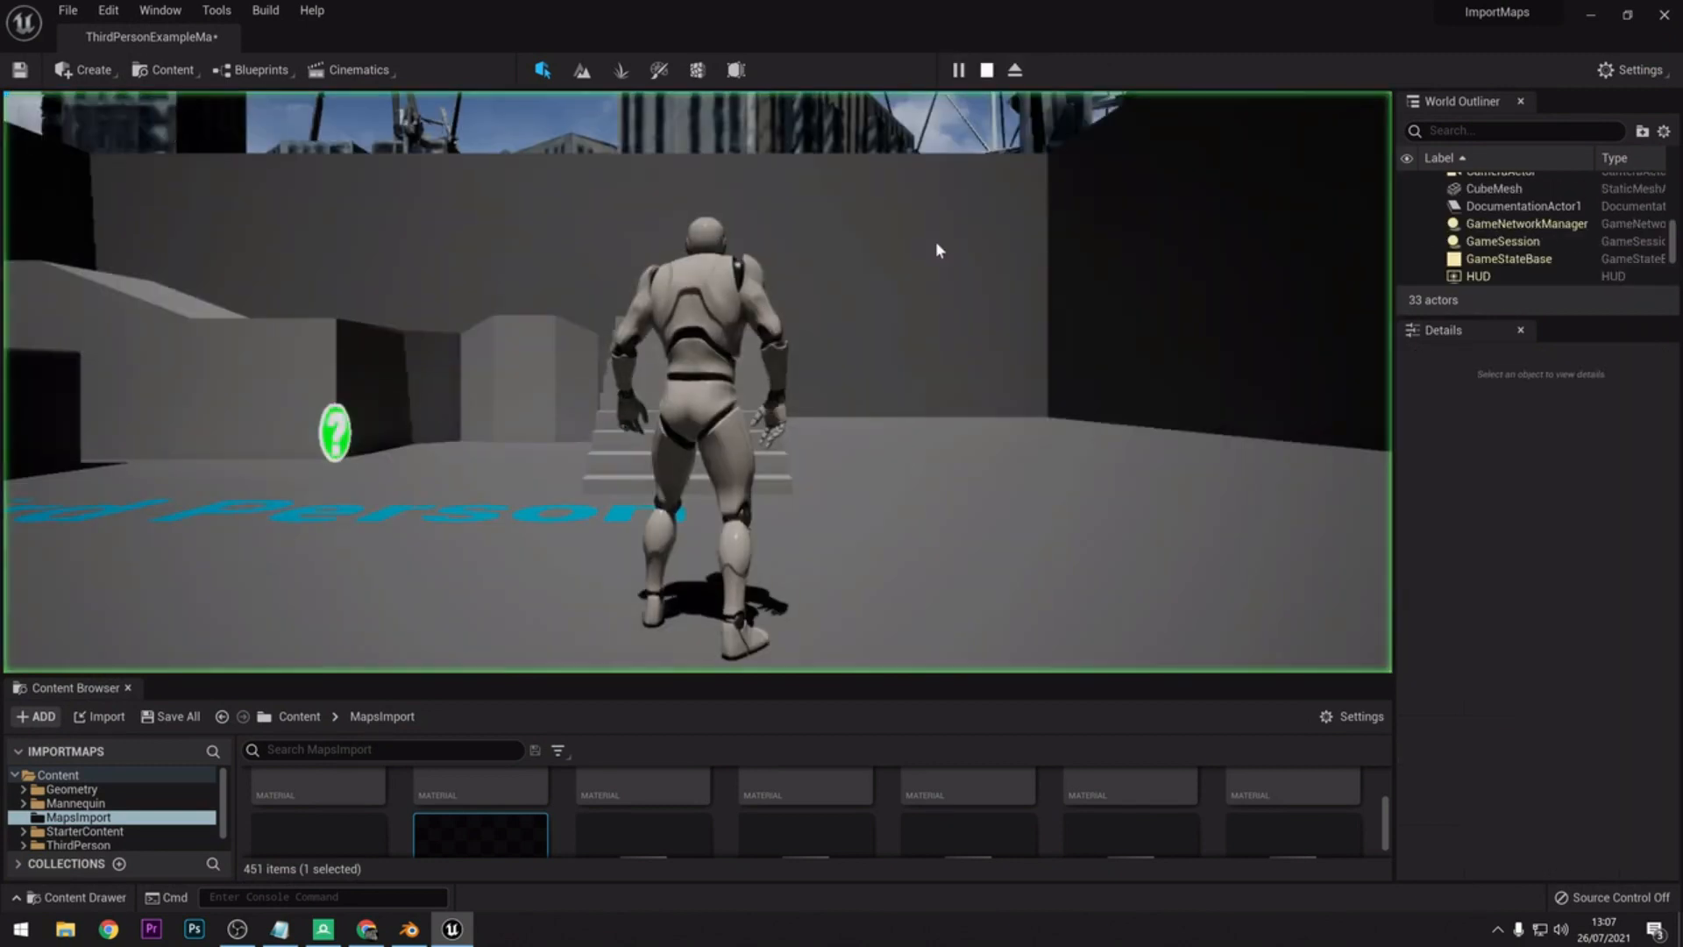
key(a)
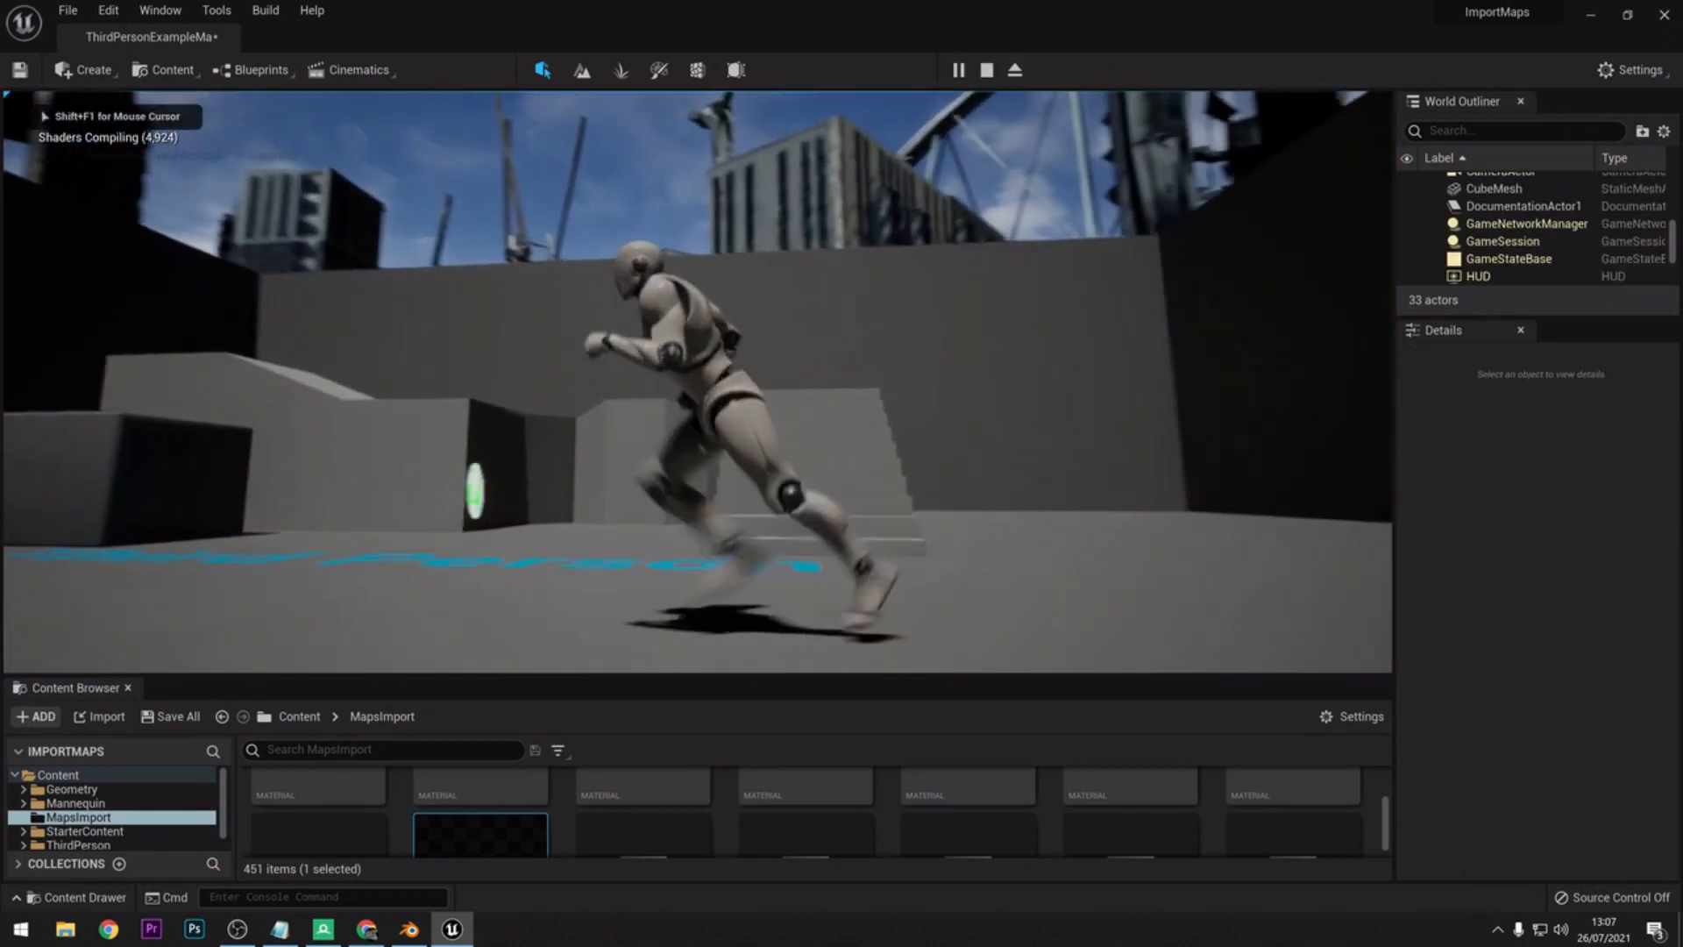
key(d)
key(w)
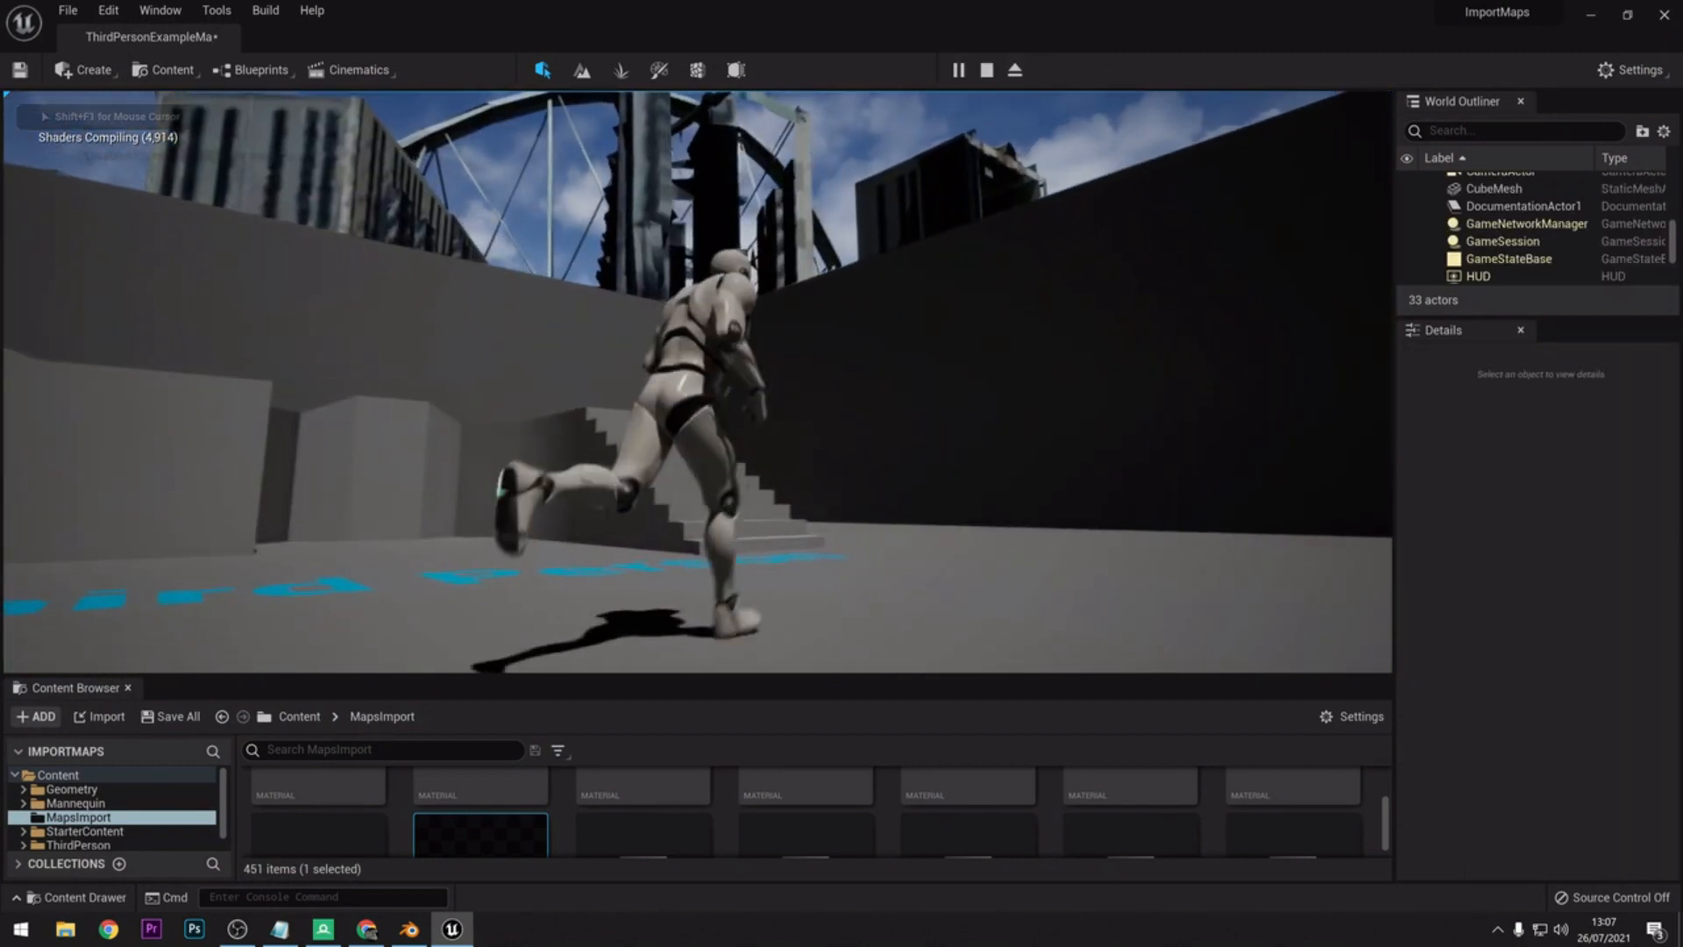
key(s)
key(d)
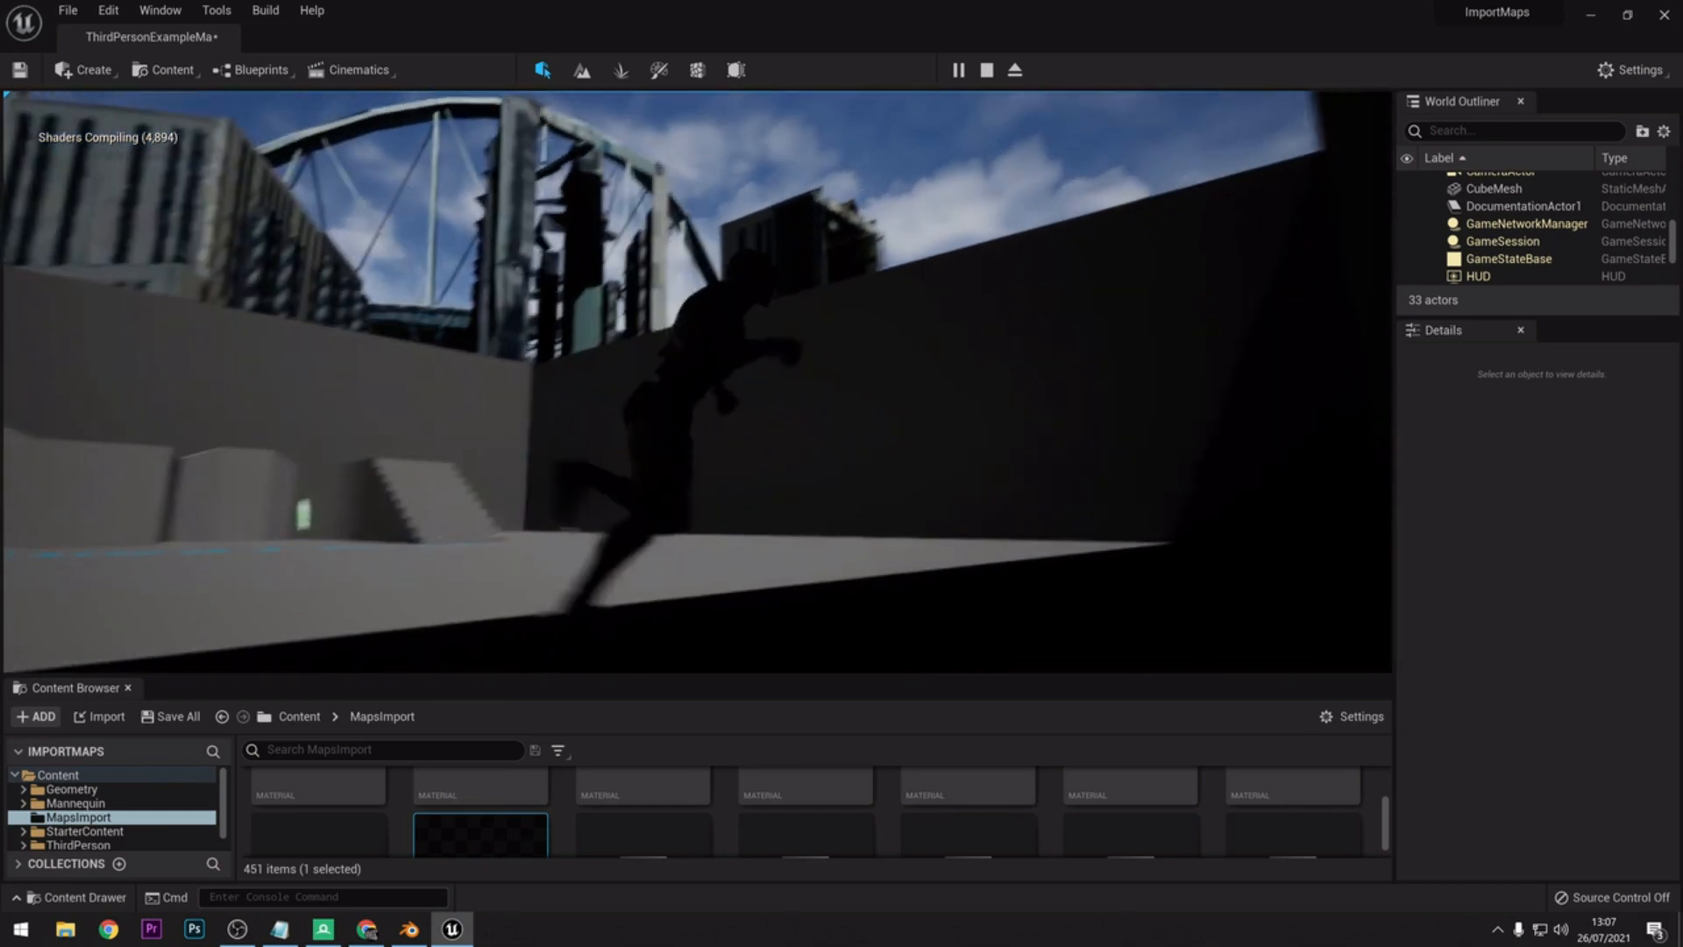
key(w)
key(w)
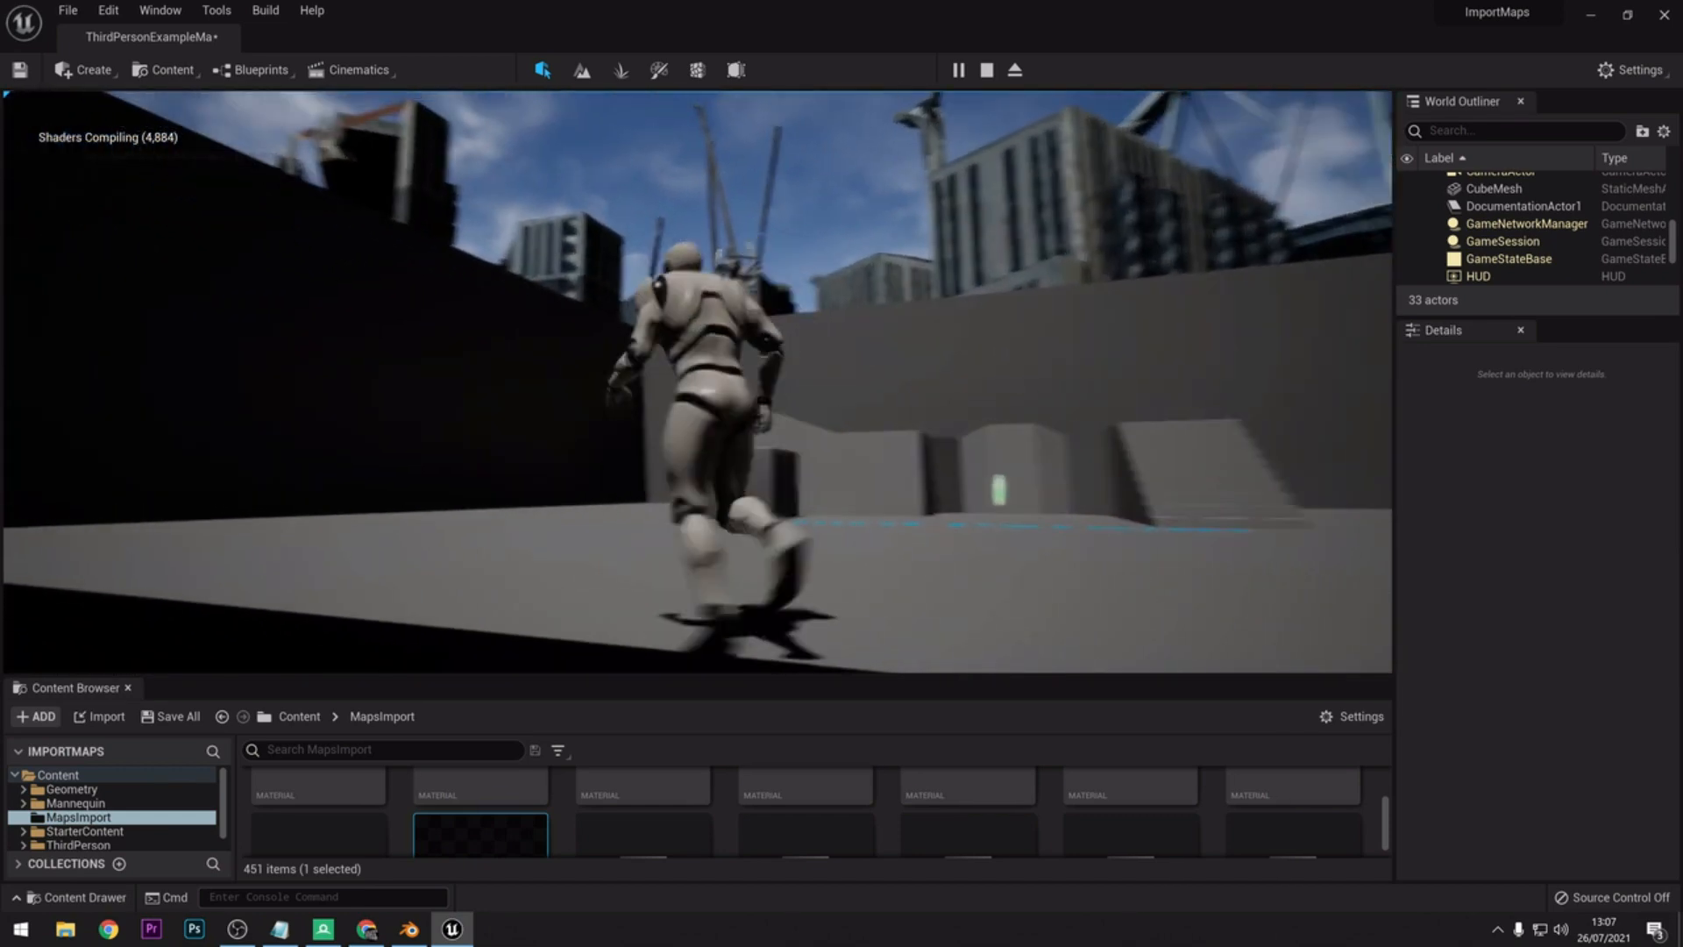
key(w)
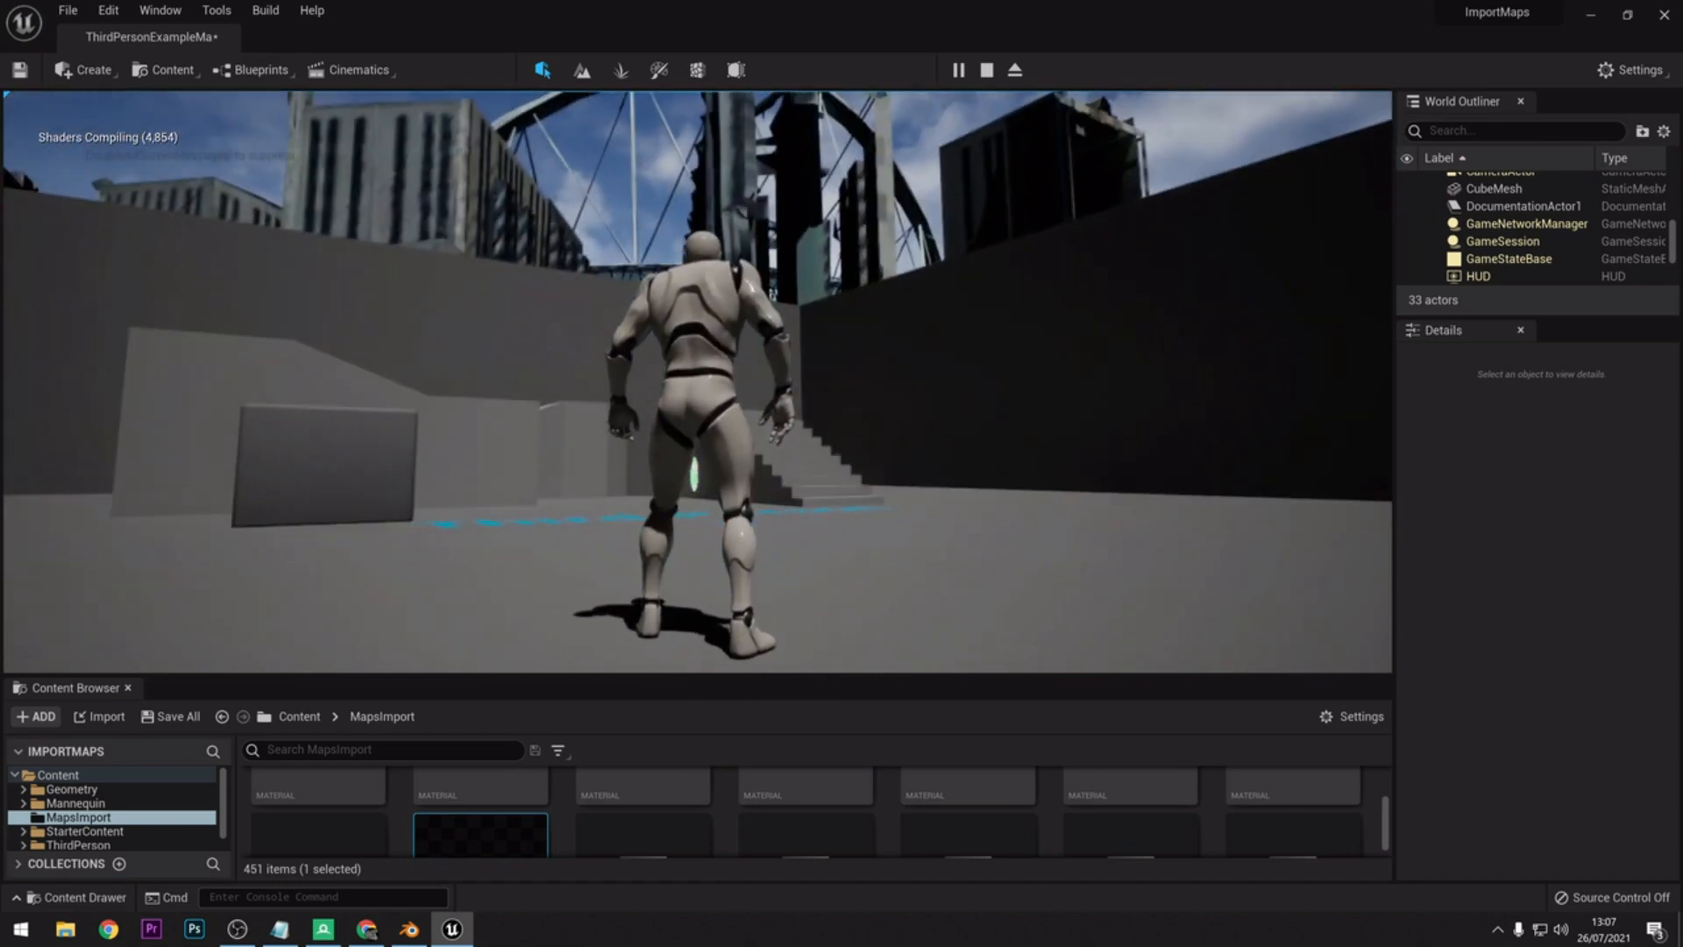
key(Escape)
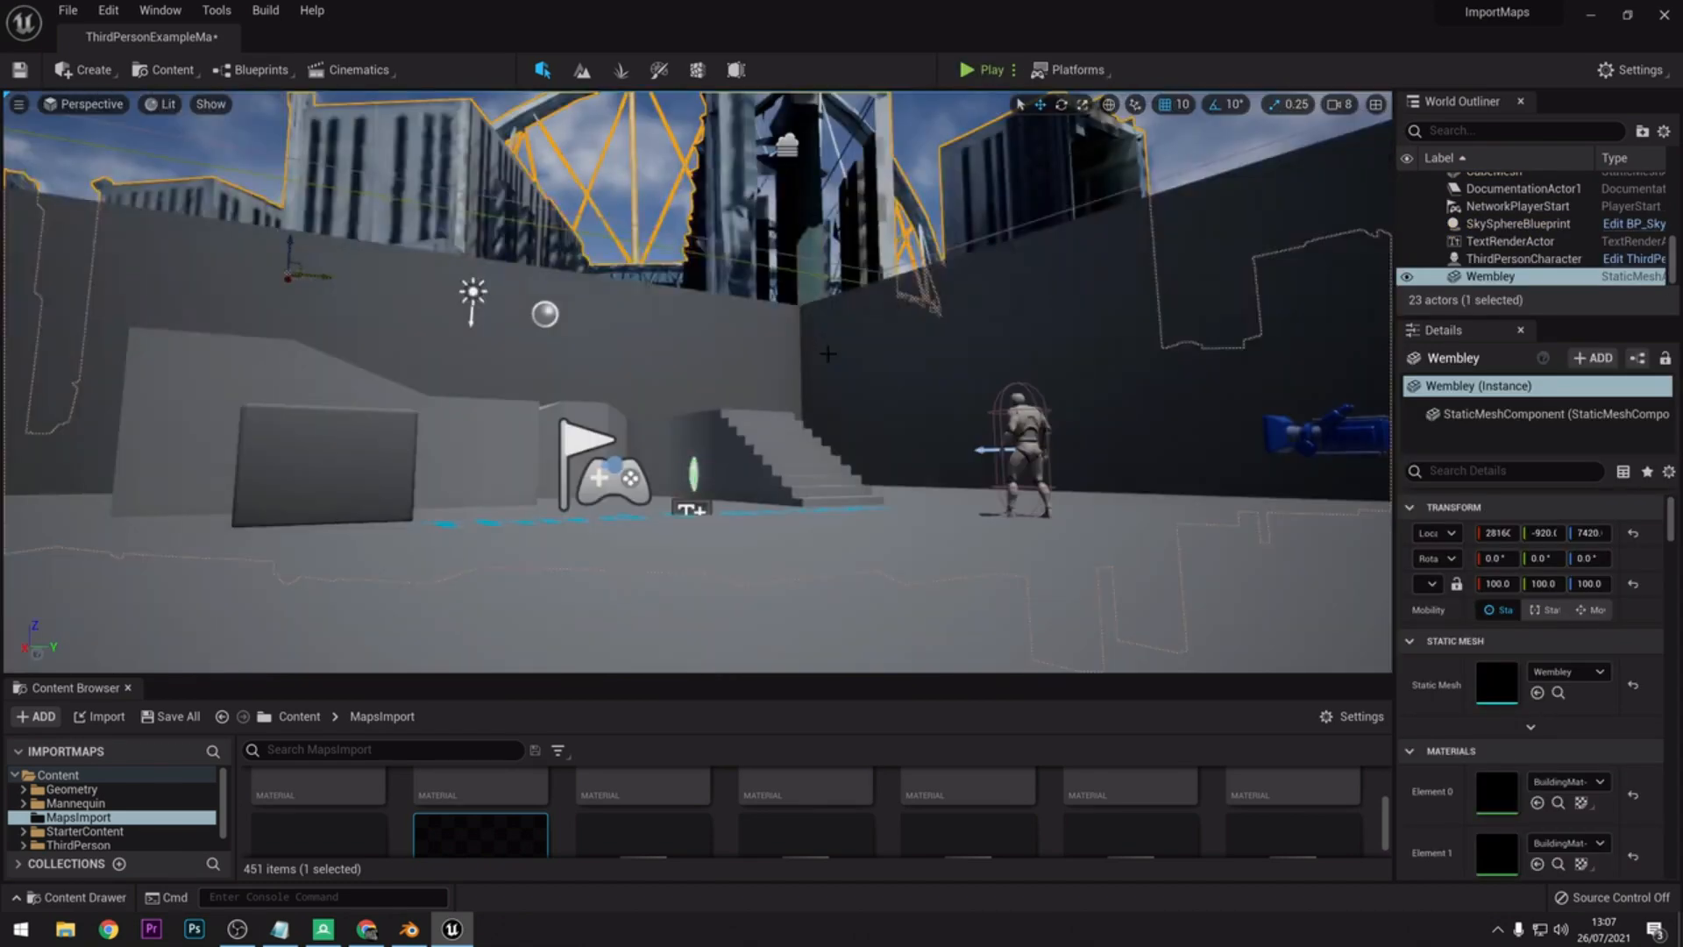
- Examine the textured Wembley Stadium model and its surroundings from above and from close up
right_drag(818, 323, 780, 412)
key(s)
right_drag(858, 368, 802, 368)
key(d)
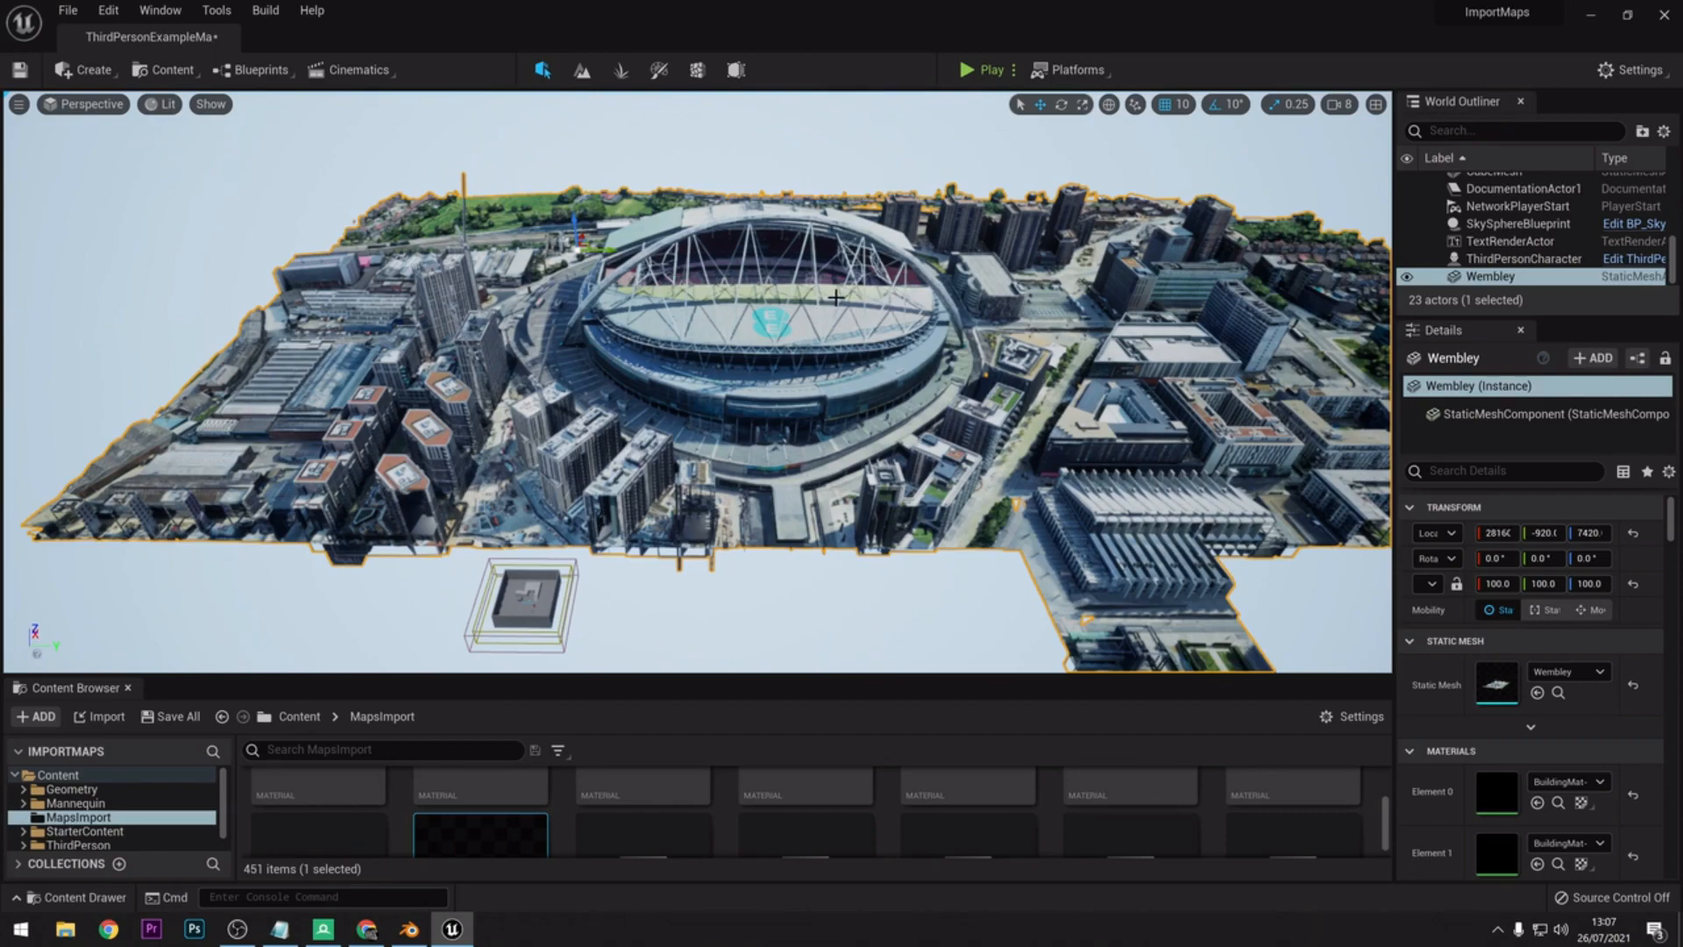
drag(836, 297, 702, 166)
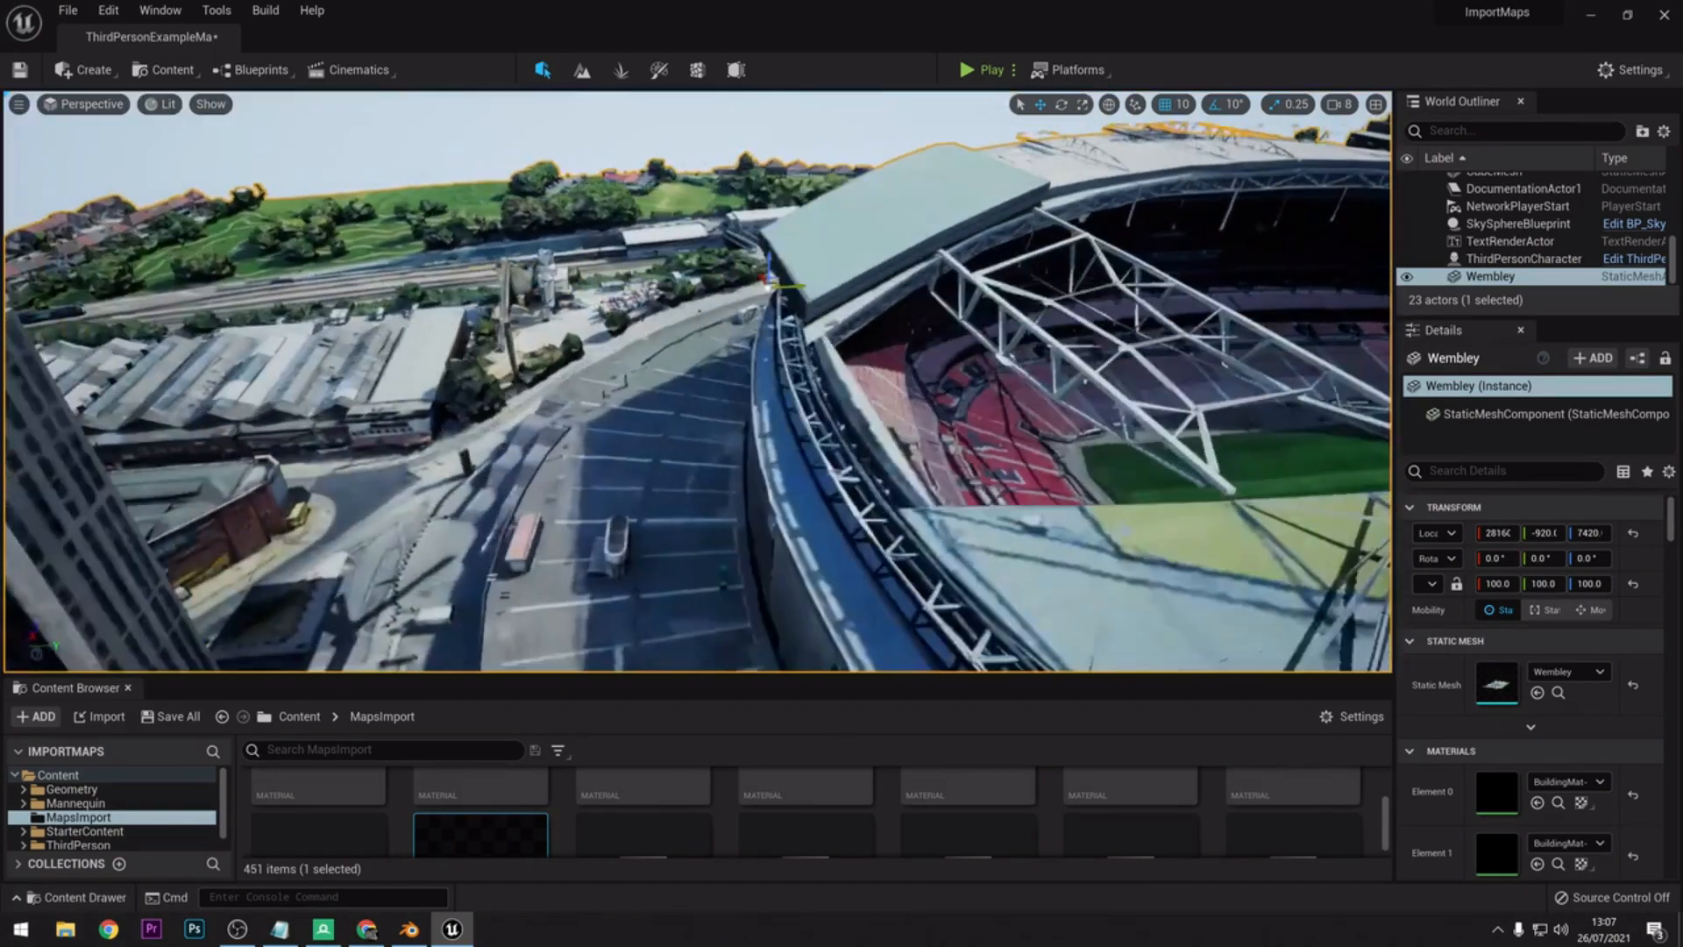
key(s)
right_drag(701, 351, 837, 294)
key(w)
key(a)
key(a)
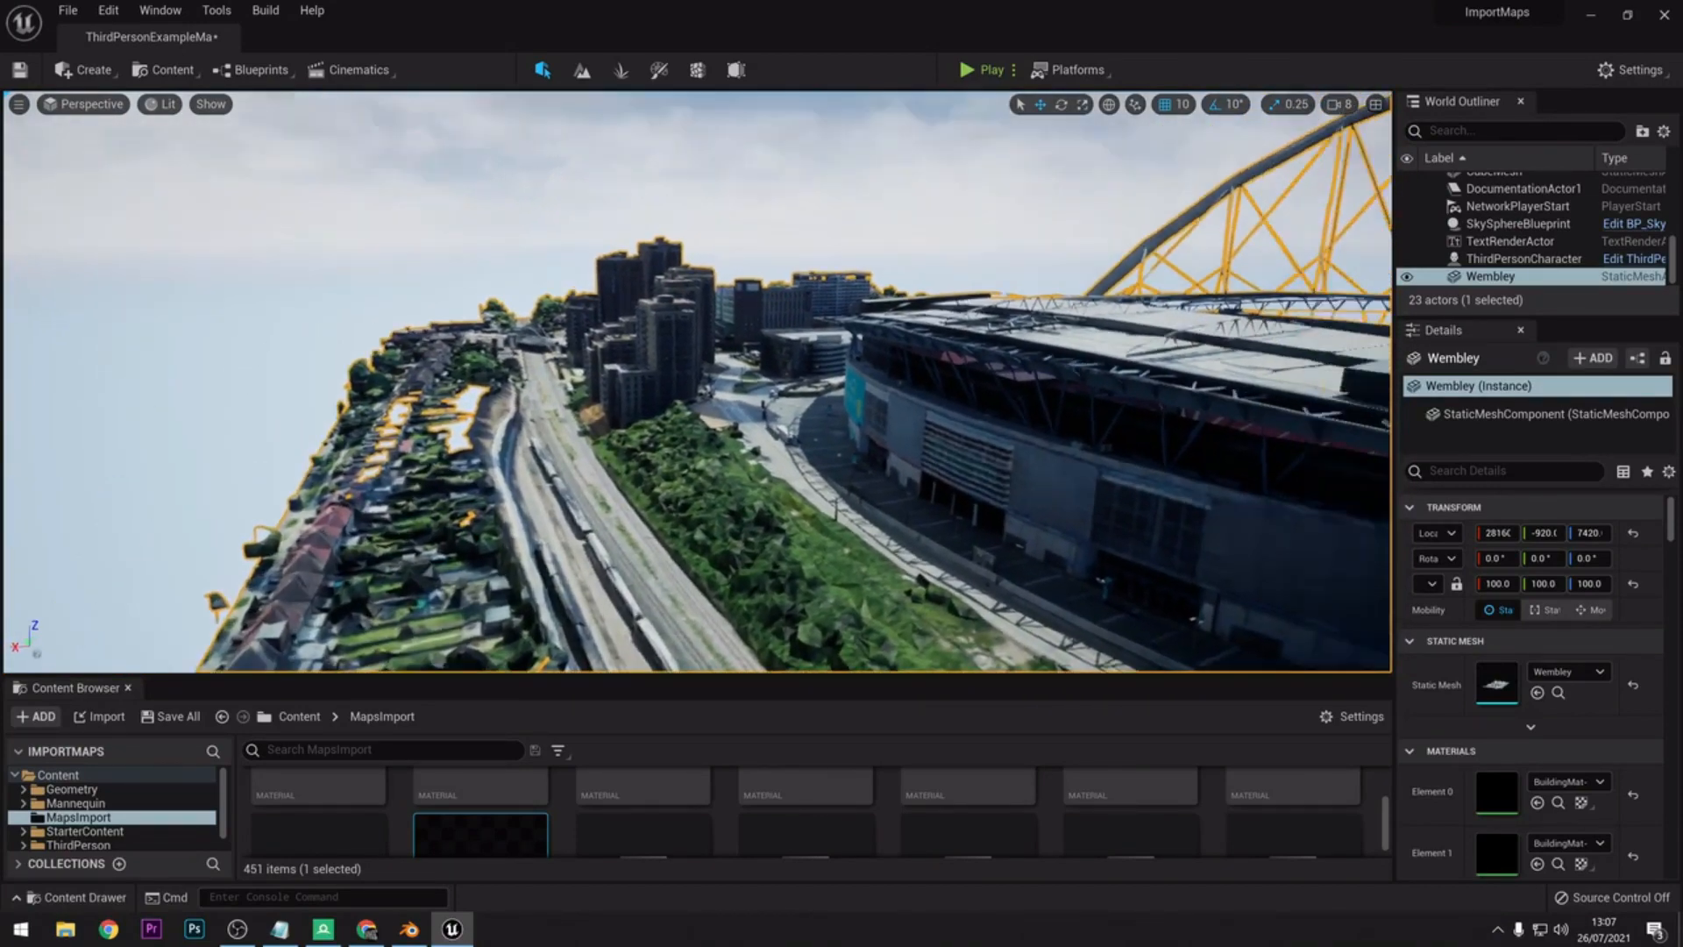